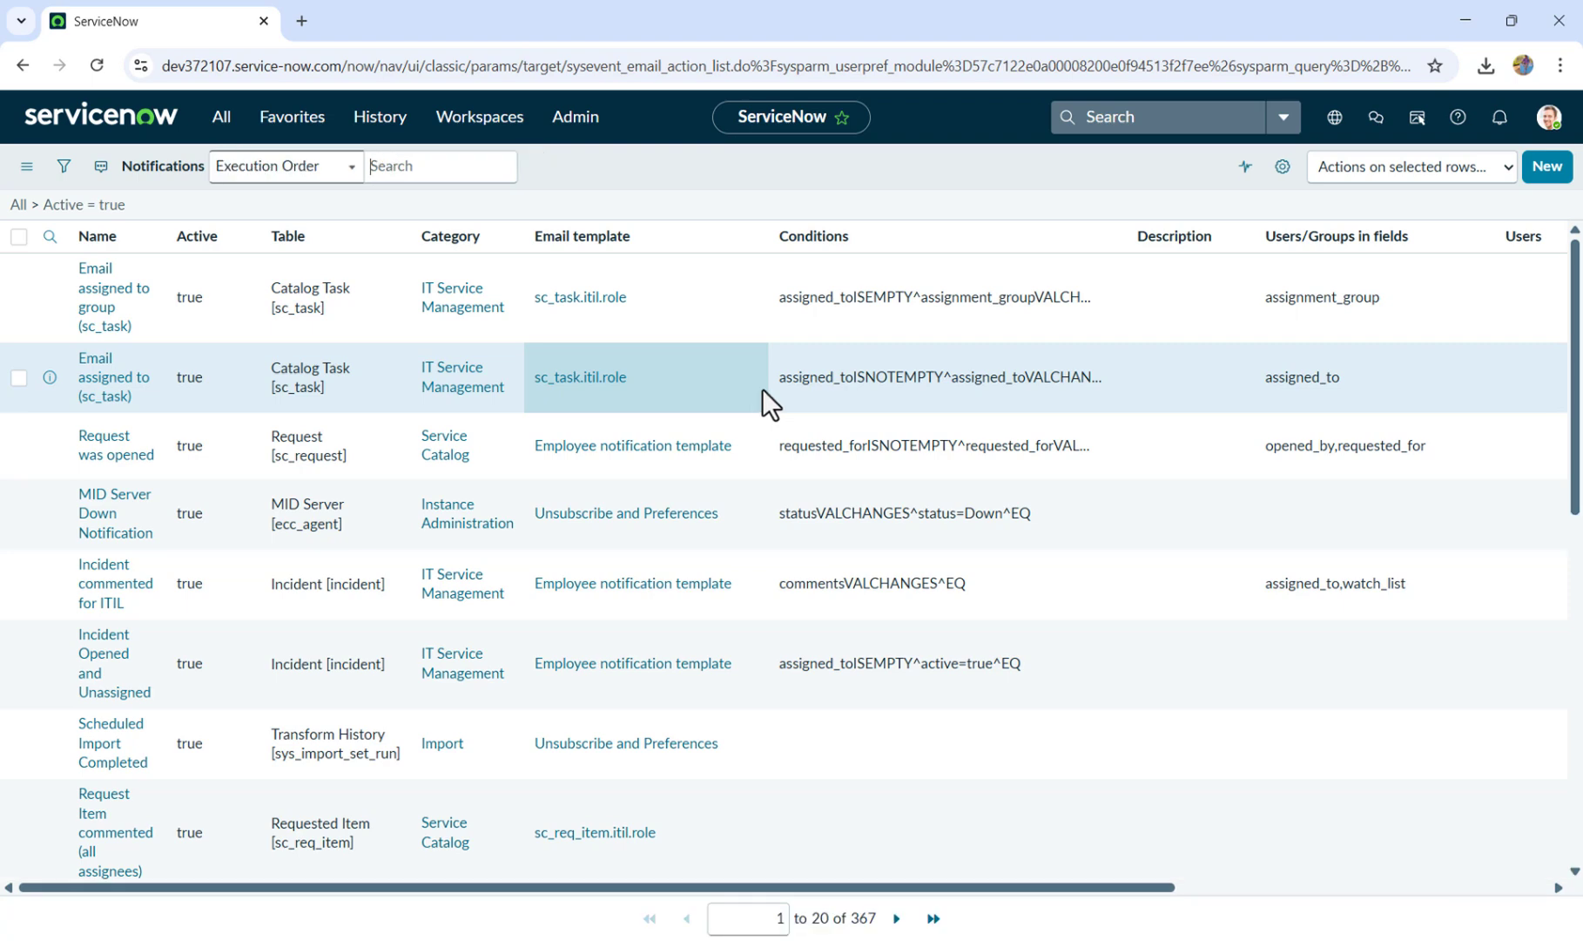
# Create a new notification record and name it "Incident reminder notify".
pyautogui.click(1548, 166)
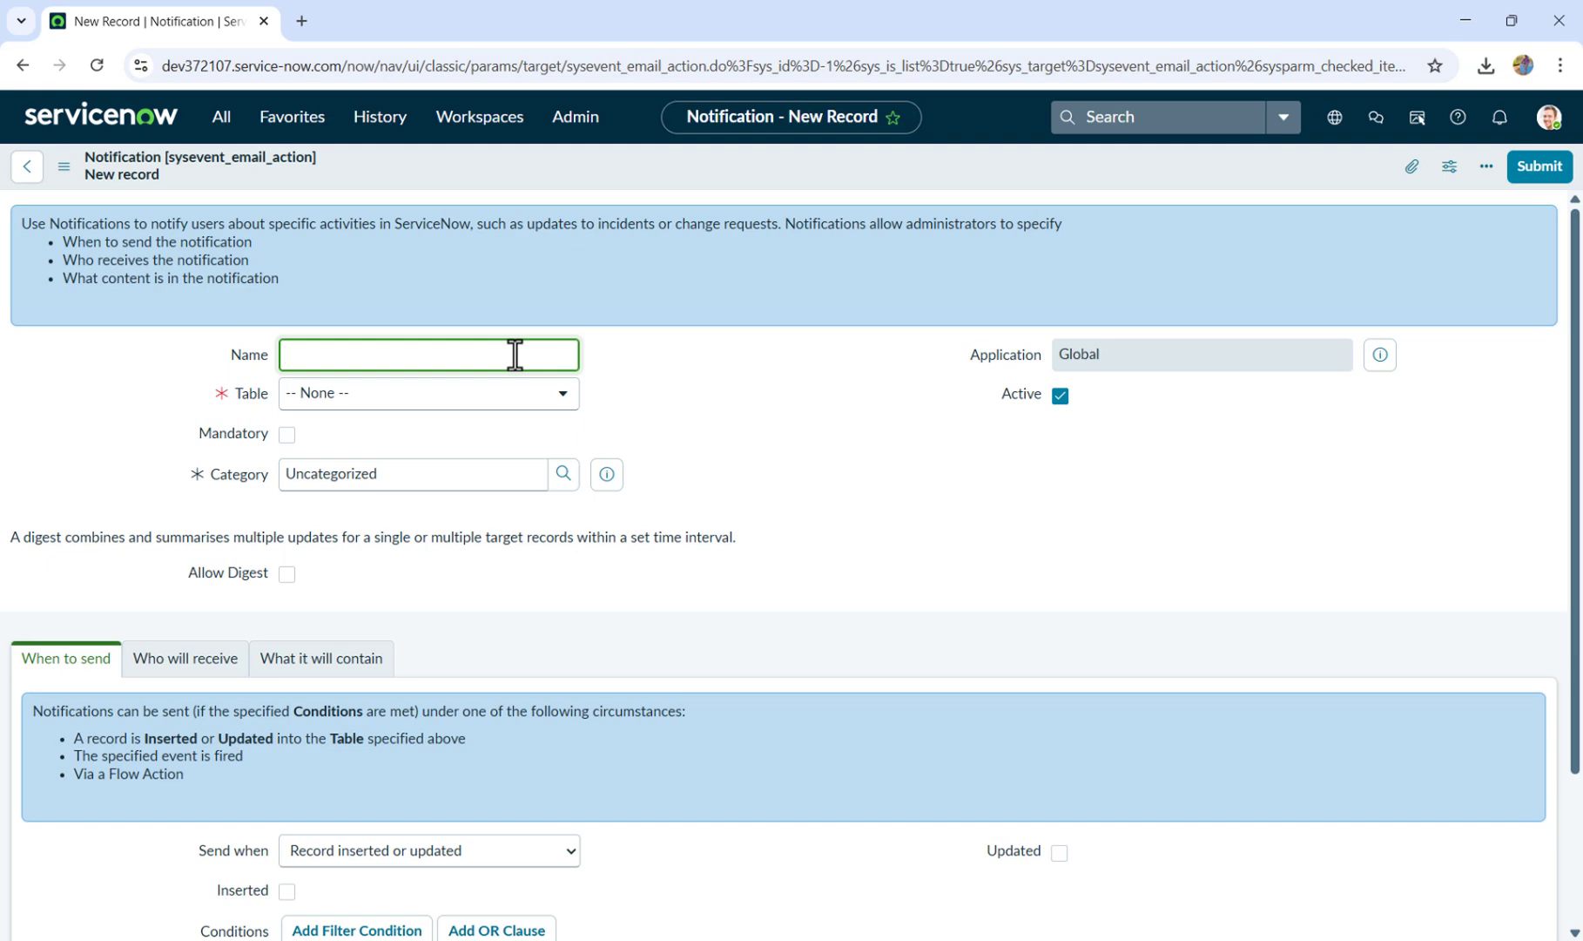
pyautogui.write('Inic')
pyautogui.write('ident reminder no')
pyautogui.write('ti')
pyautogui.write('f')
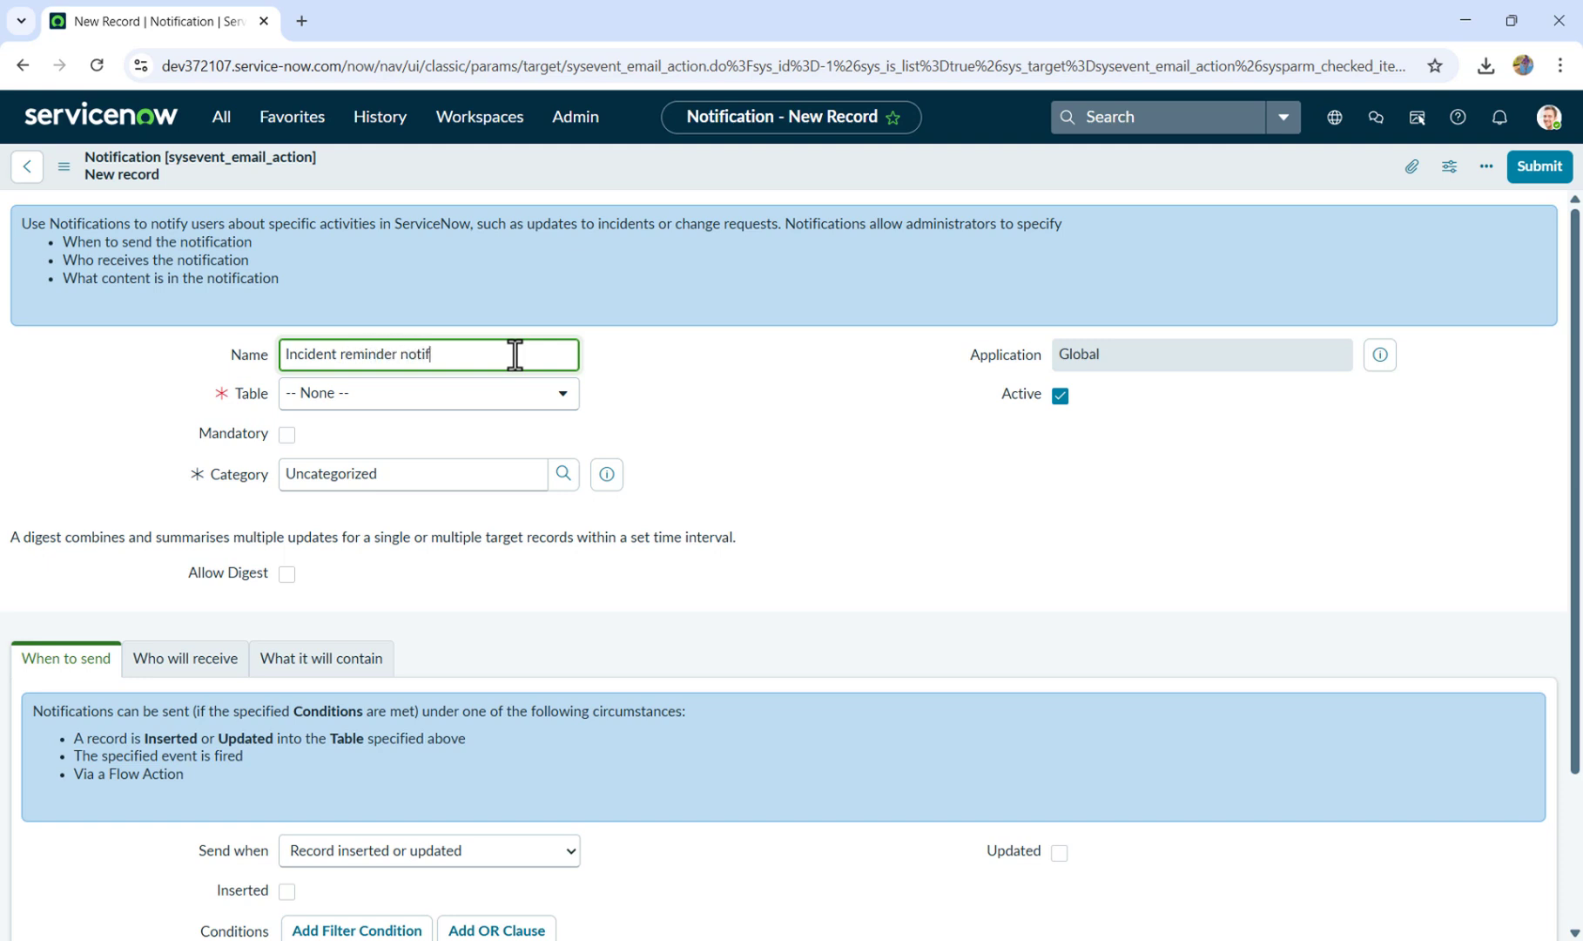
pyautogui.write('y')
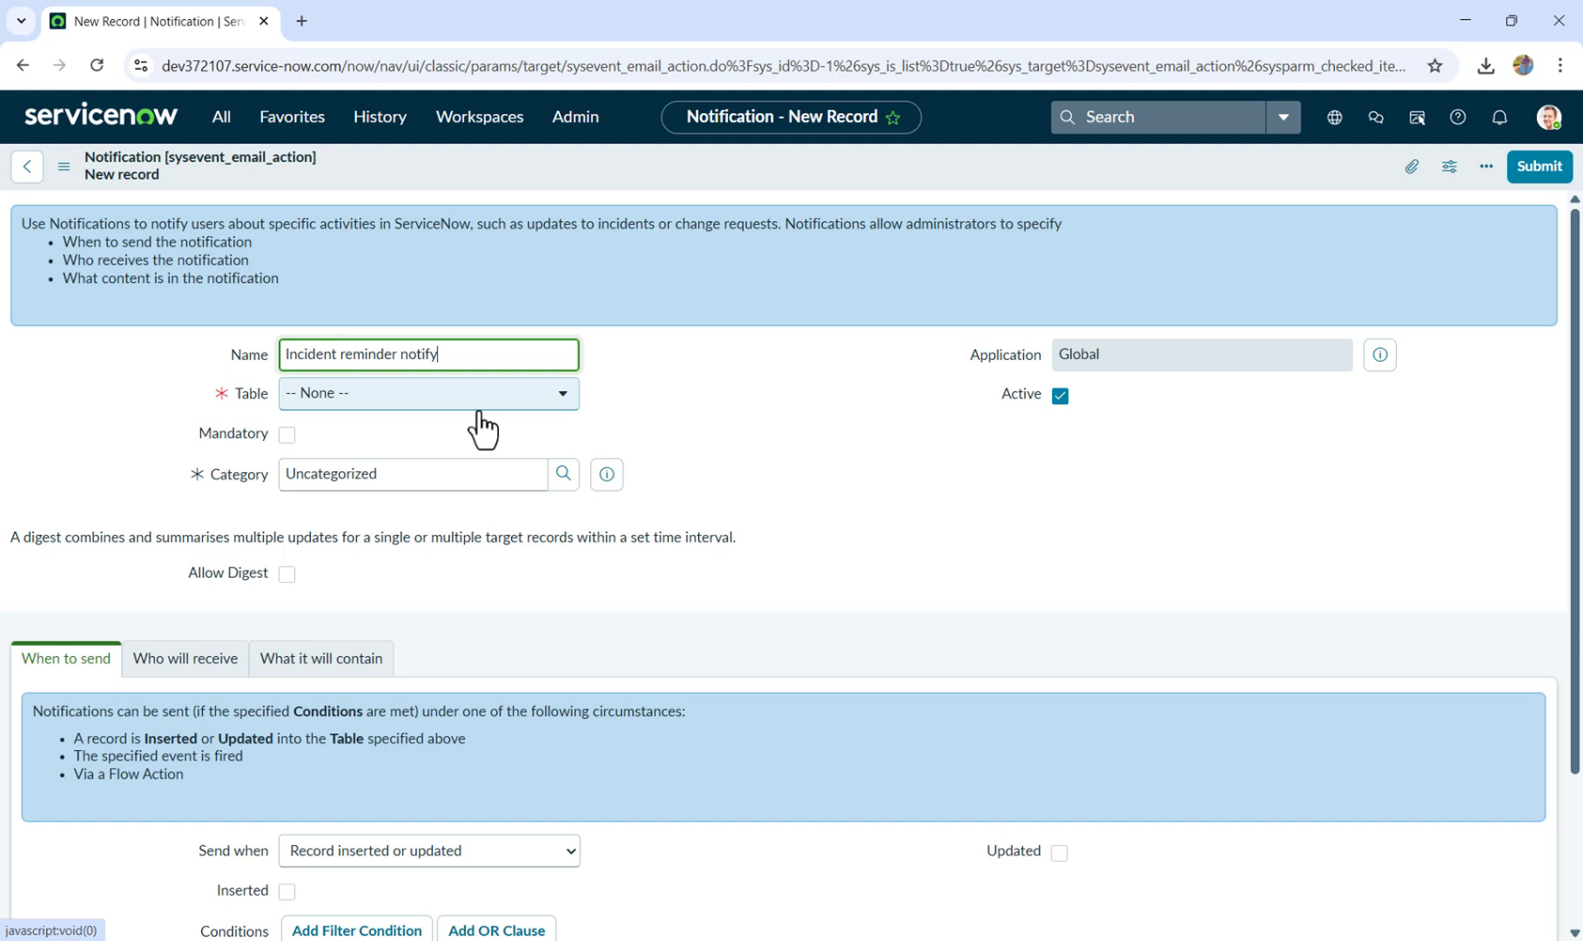
# Set the notification's table to Incident [incident].
pyautogui.click(530, 398)
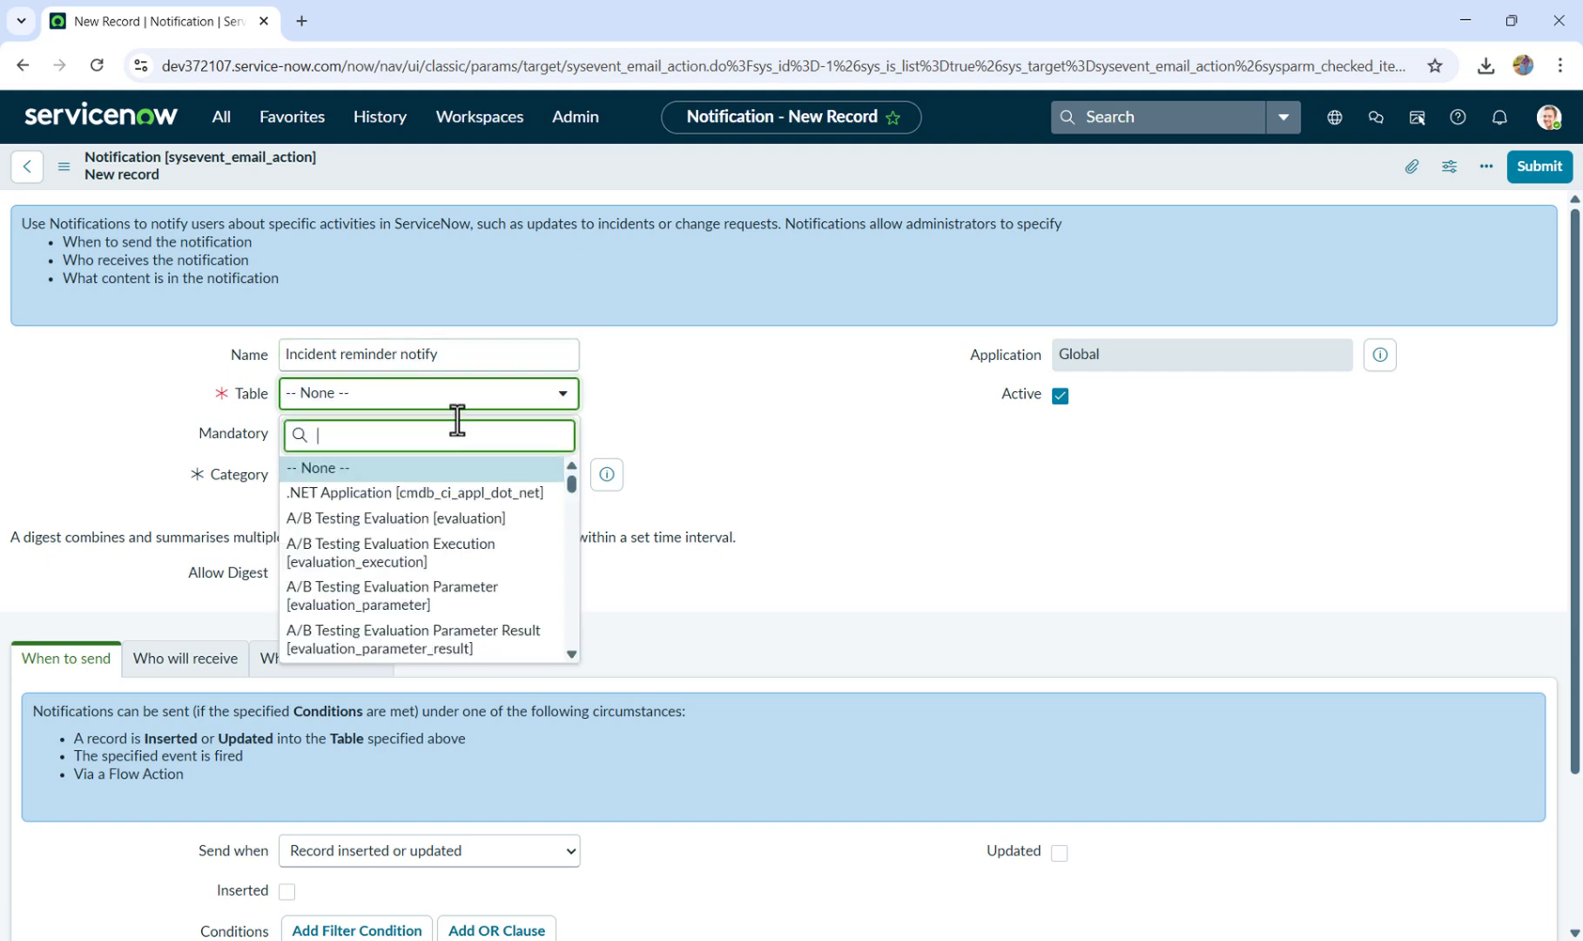
pyautogui.write('incident')
pyautogui.click(413, 466)
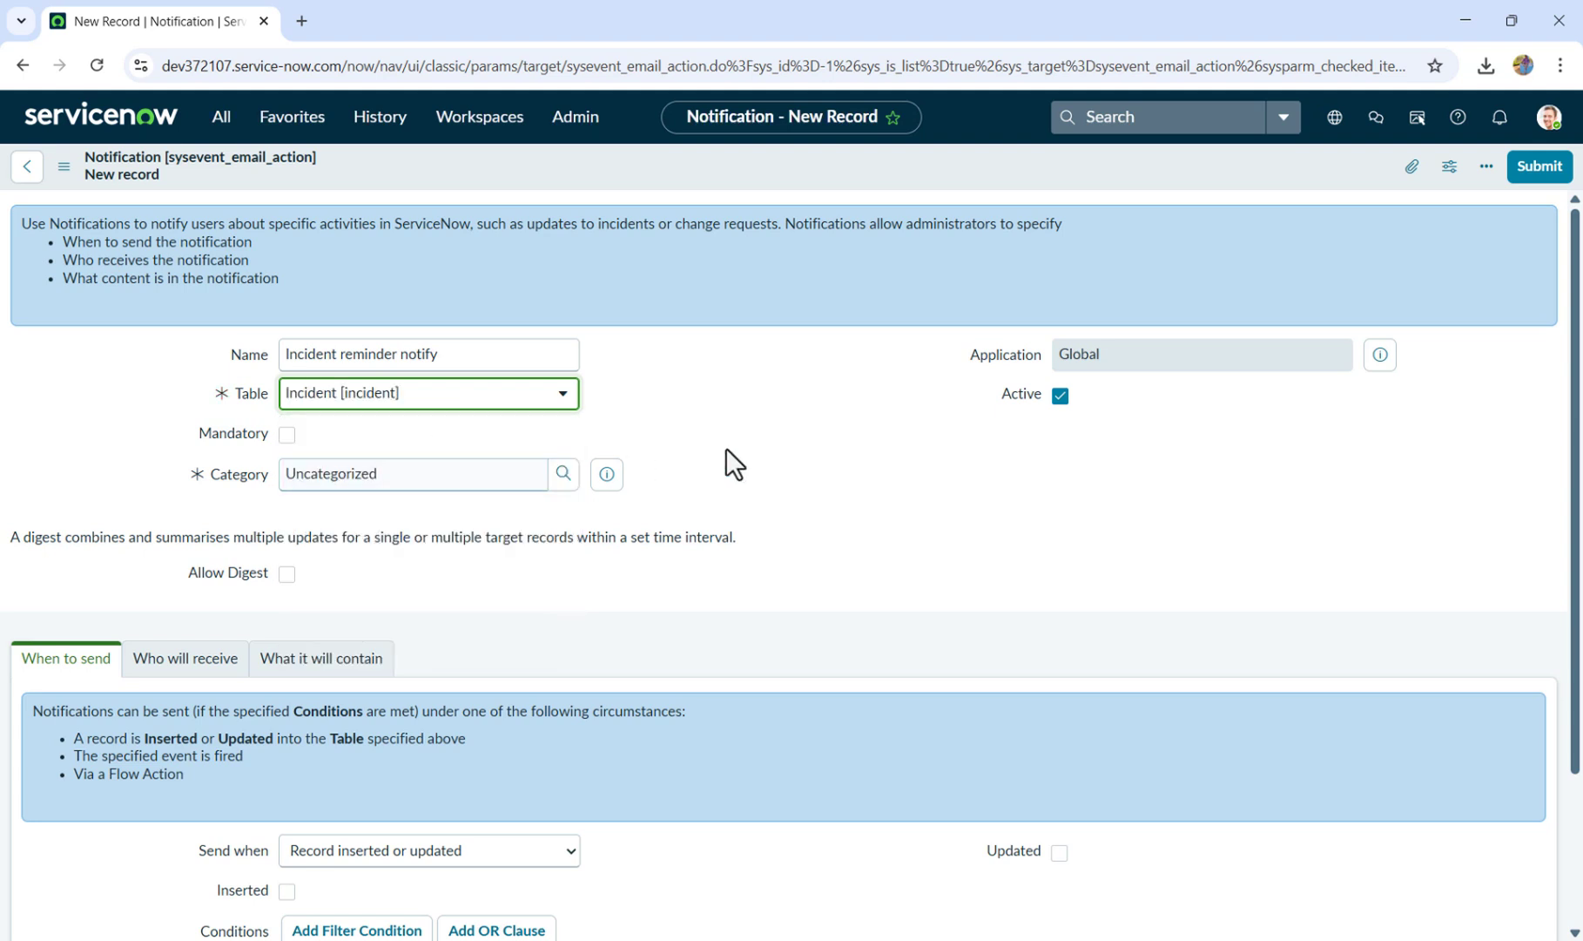
# Set the notification's sending condition to Triggered.
pyautogui.scroll(-2, 991, 434)
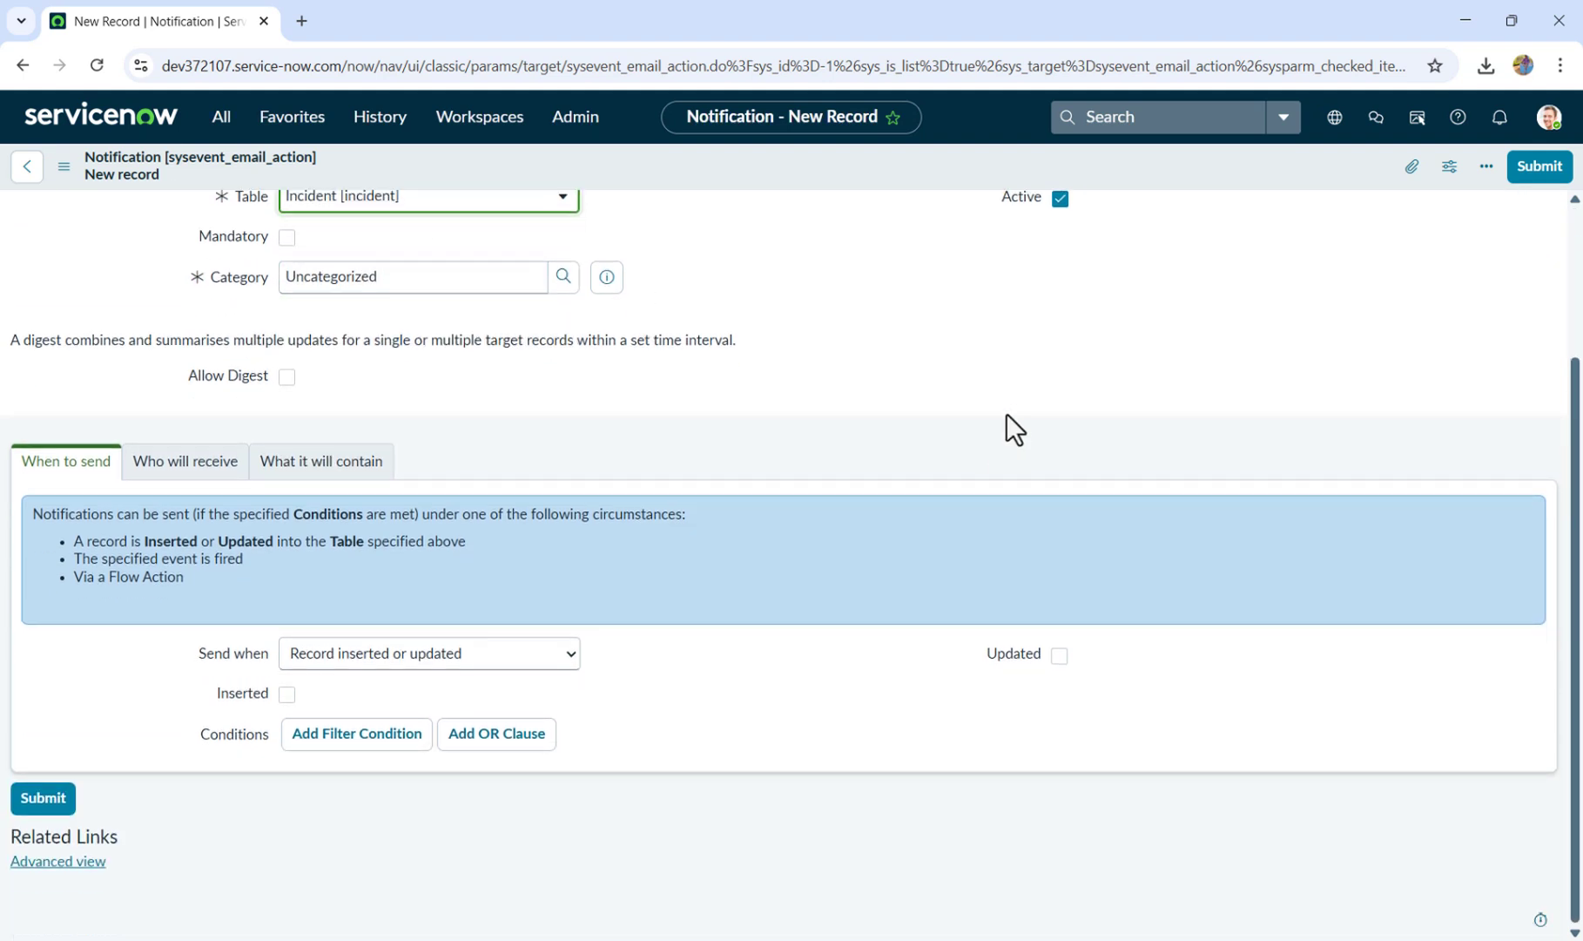
pyautogui.scroll(1, 1011, 410)
pyautogui.scroll(-1, 1012, 408)
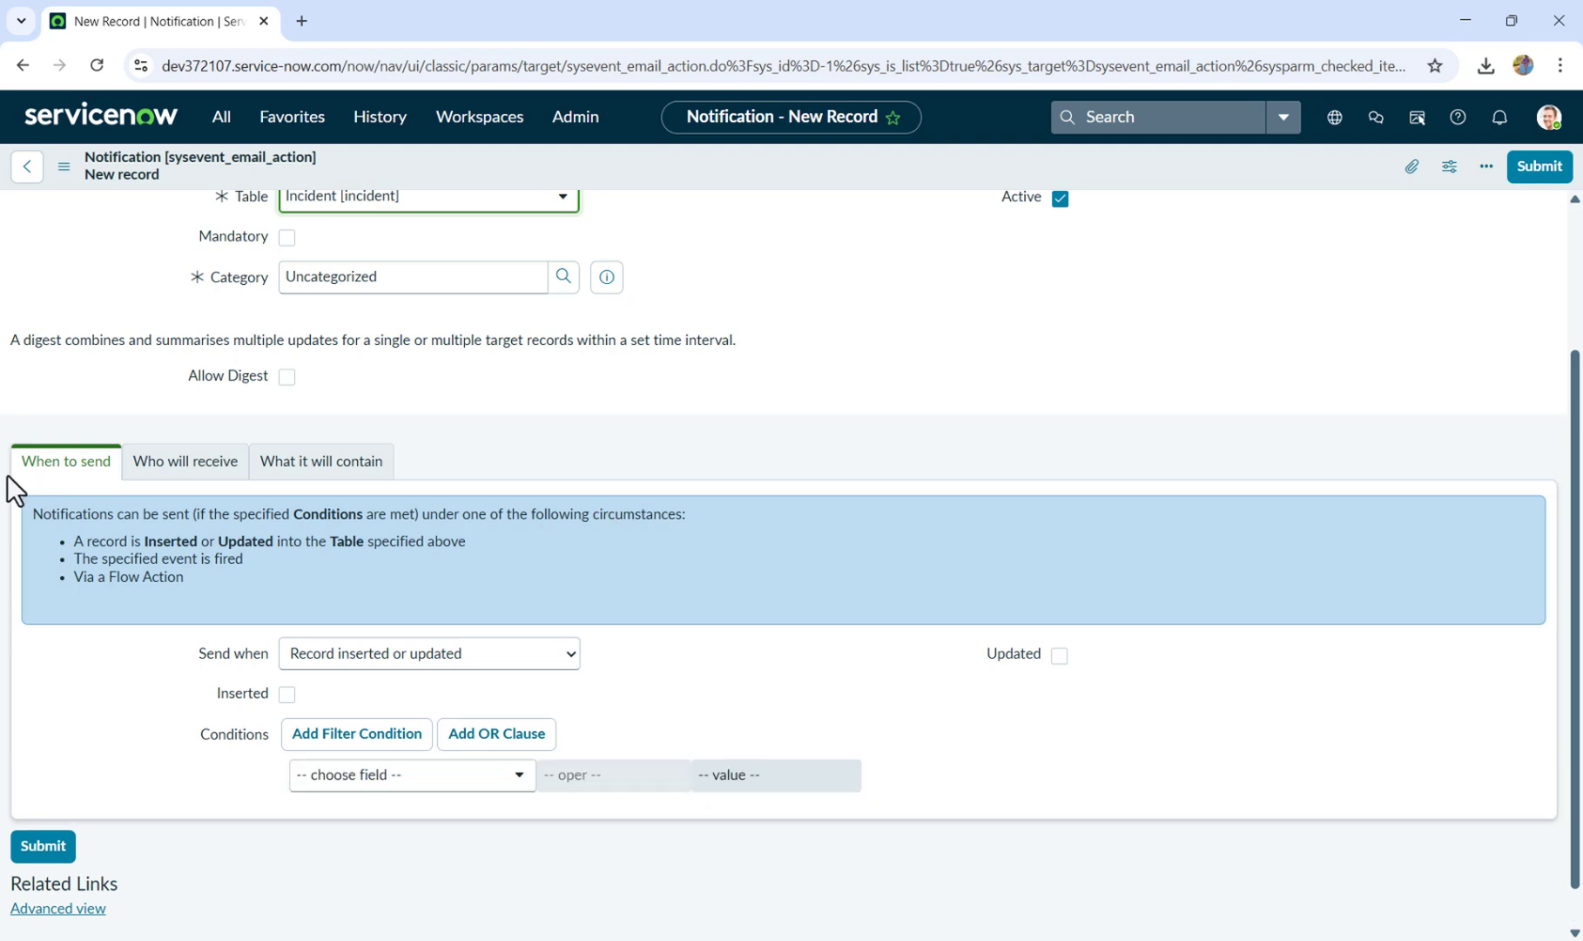
pyautogui.click(403, 667)
pyautogui.click(348, 747)
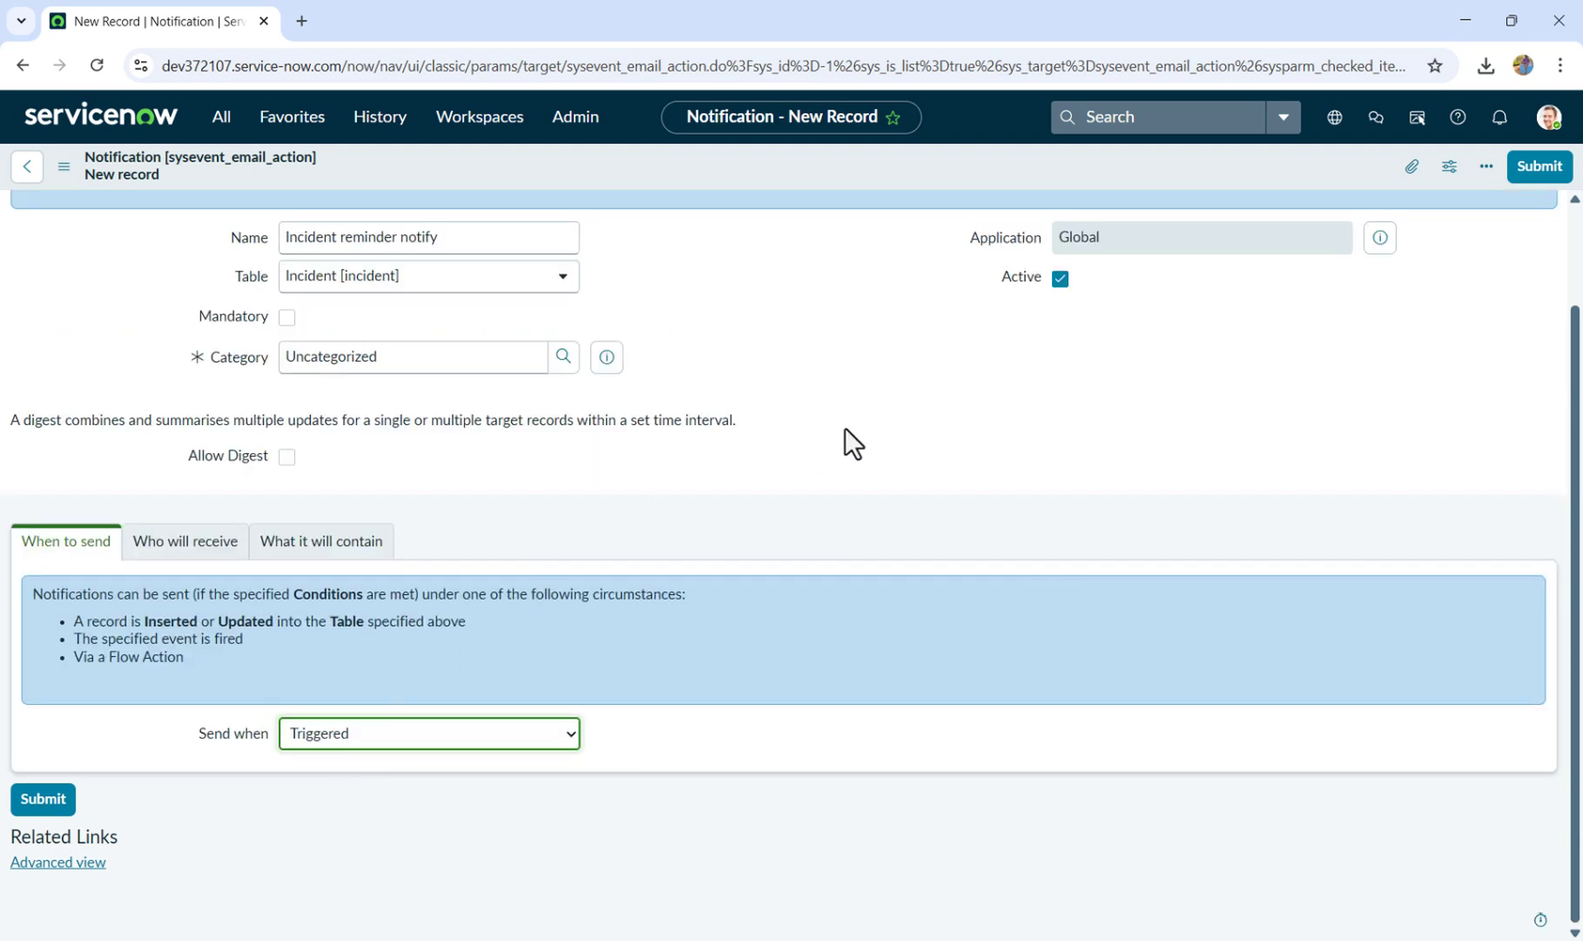
# Add the Caller field as the notification's recipient under users/groups in fields.
pyautogui.click(144, 547)
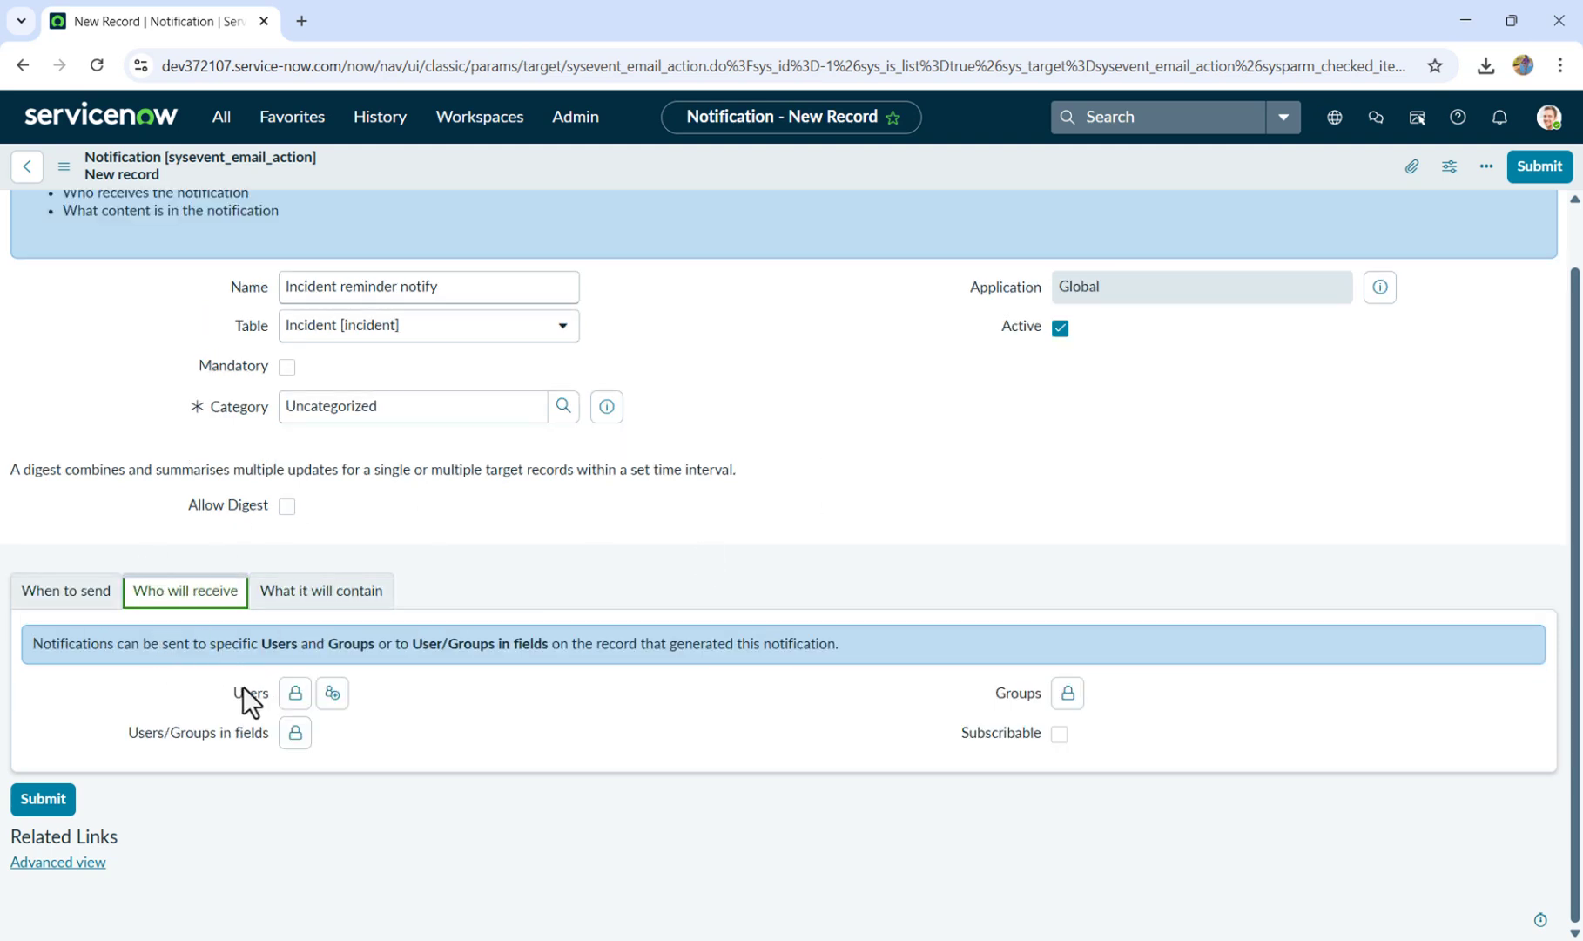
pyautogui.click(295, 733)
pyautogui.click(312, 813)
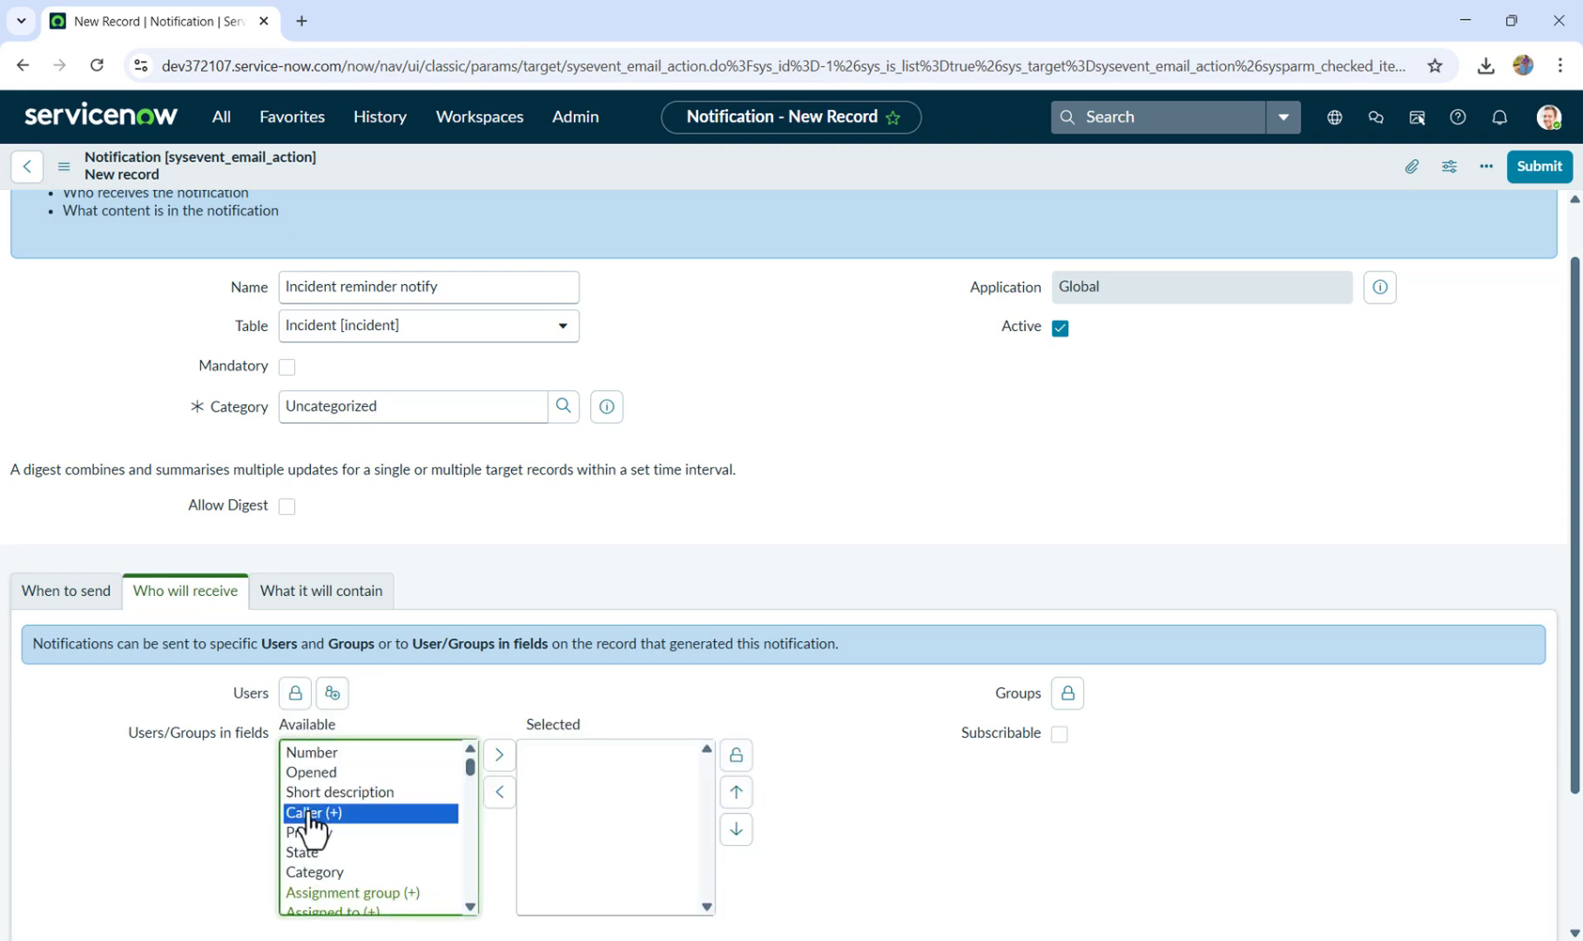
pyautogui.click(501, 793)
pyautogui.click(738, 756)
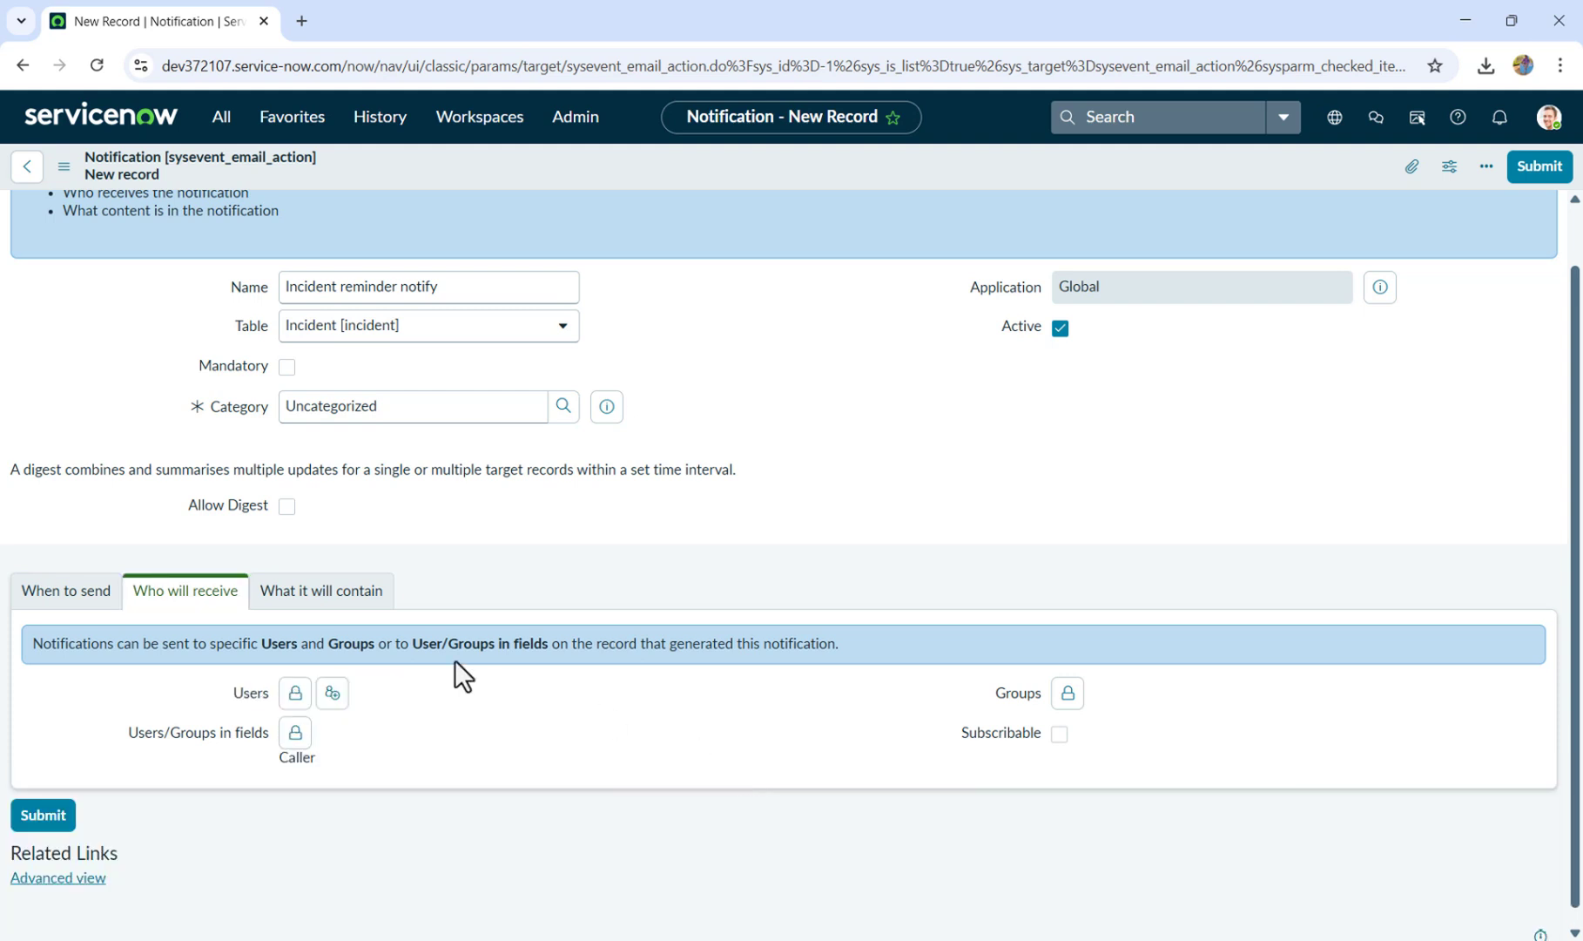
# Expand the incident field variables for the email content and begin the subject with "Incident".
pyautogui.click(344, 598)
pyautogui.scroll(-3, 1040, 460)
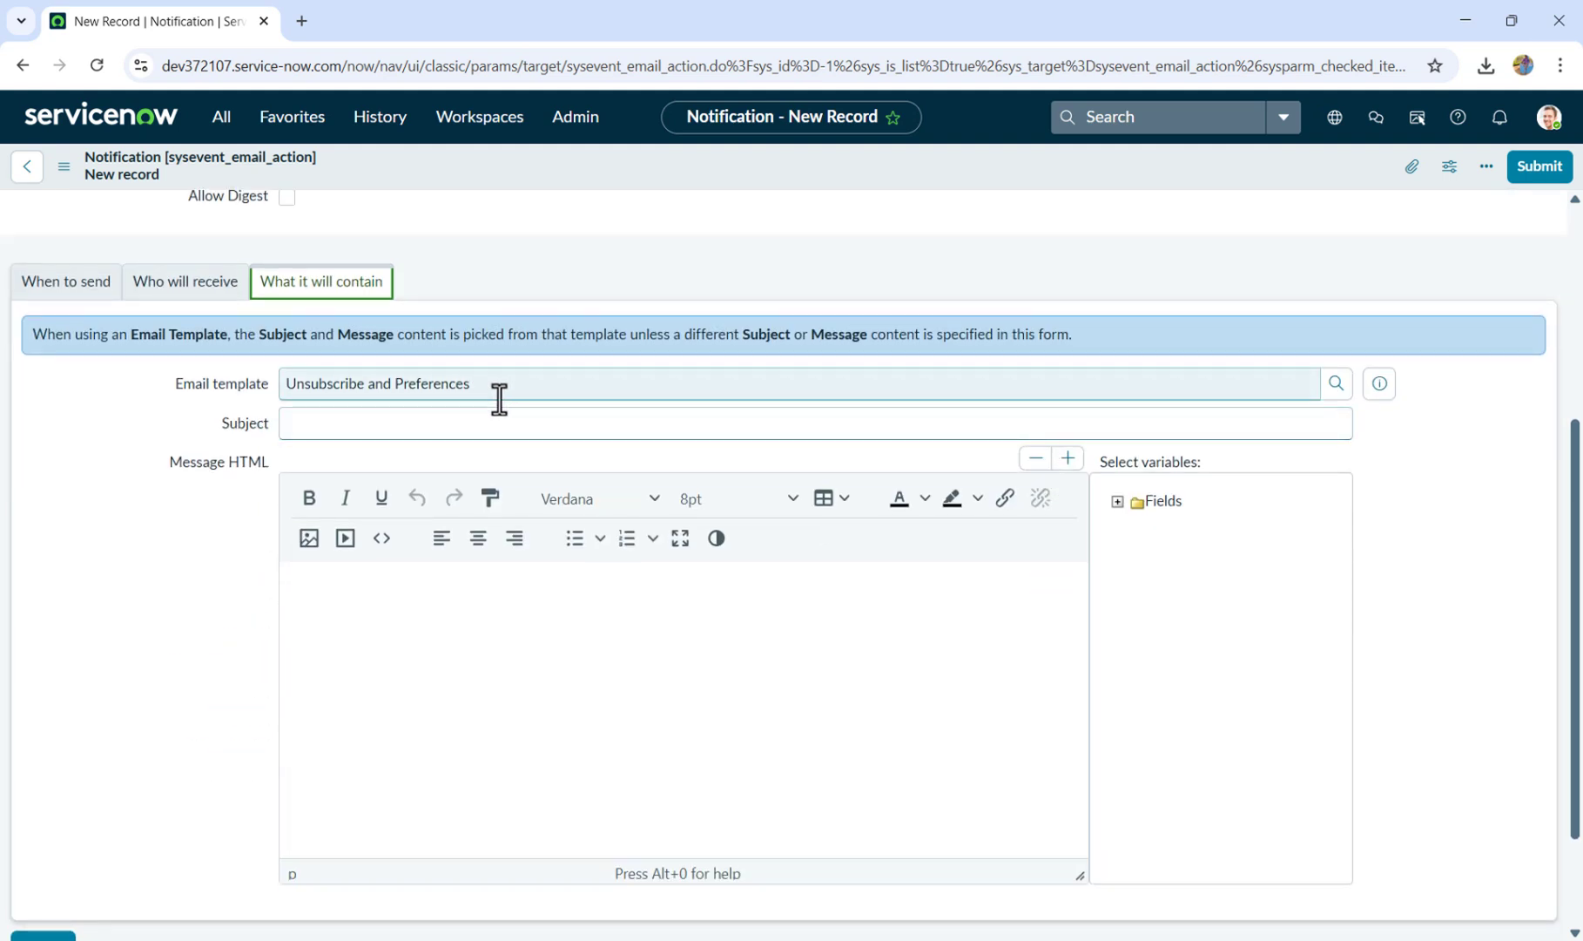
pyautogui.click(587, 419)
pyautogui.click(538, 652)
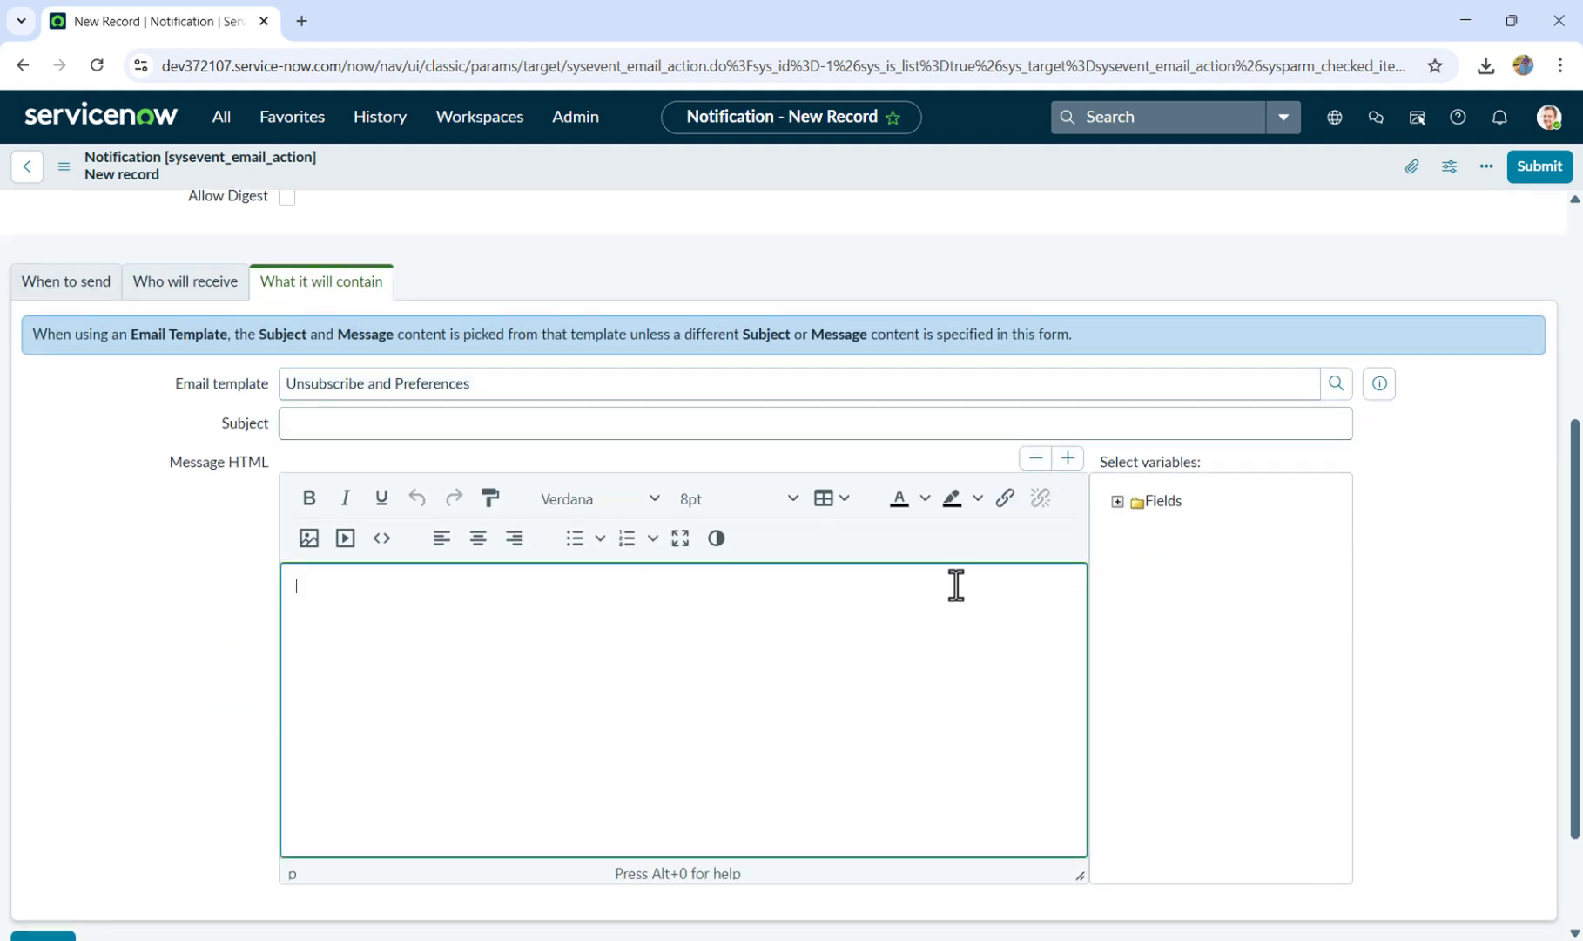
pyautogui.click(1117, 498)
pyautogui.click(445, 423)
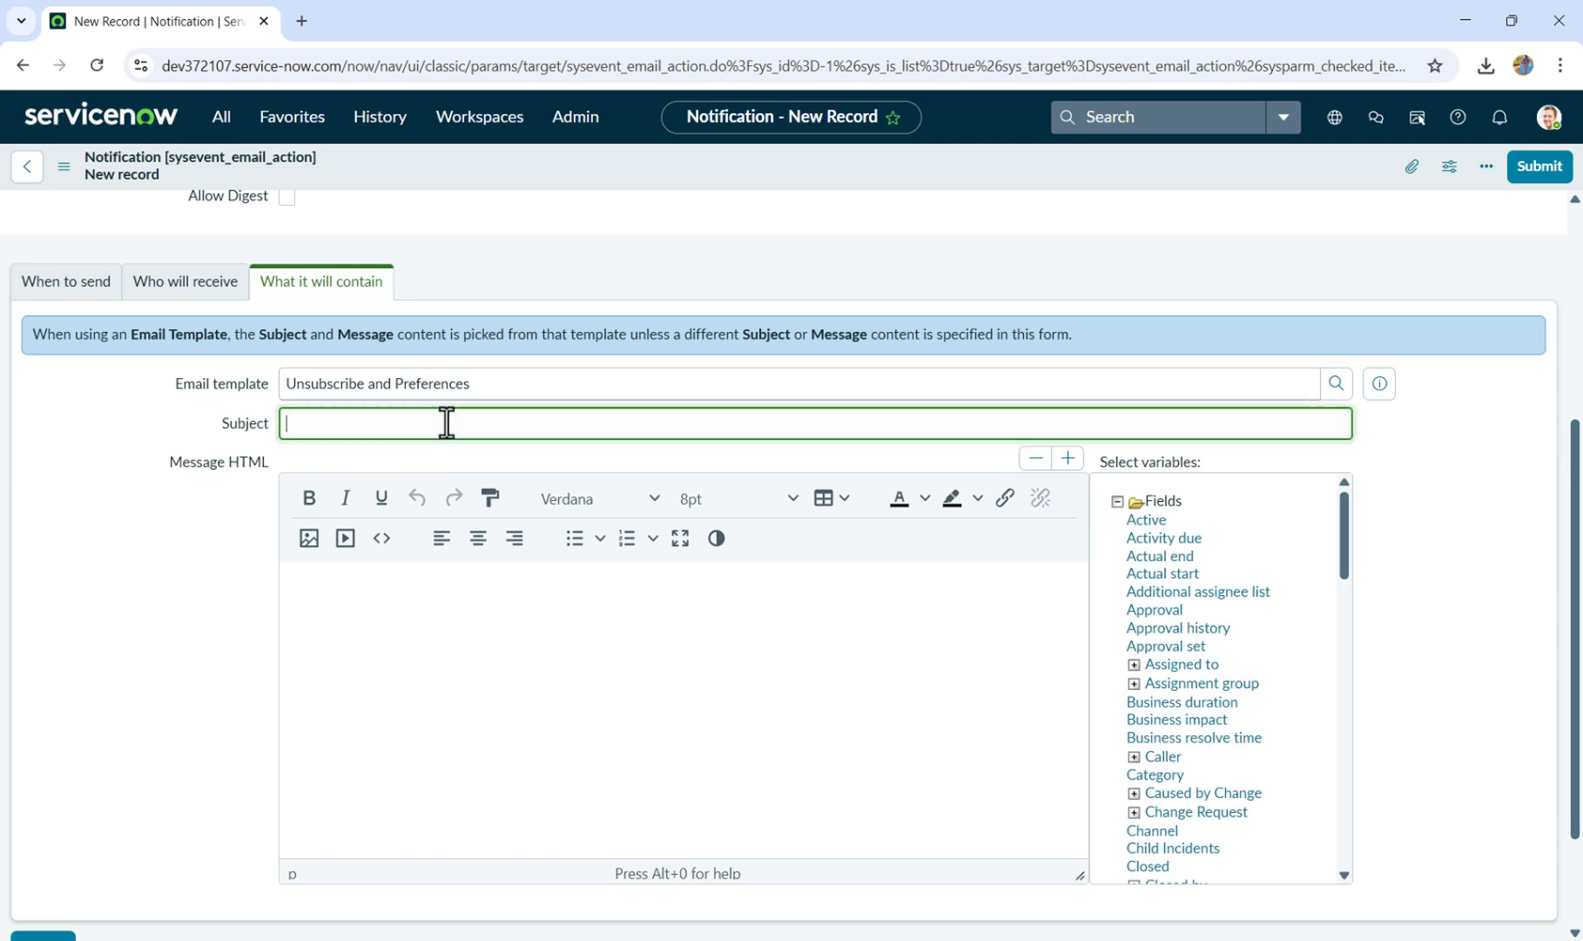
pyautogui.write('Inic')
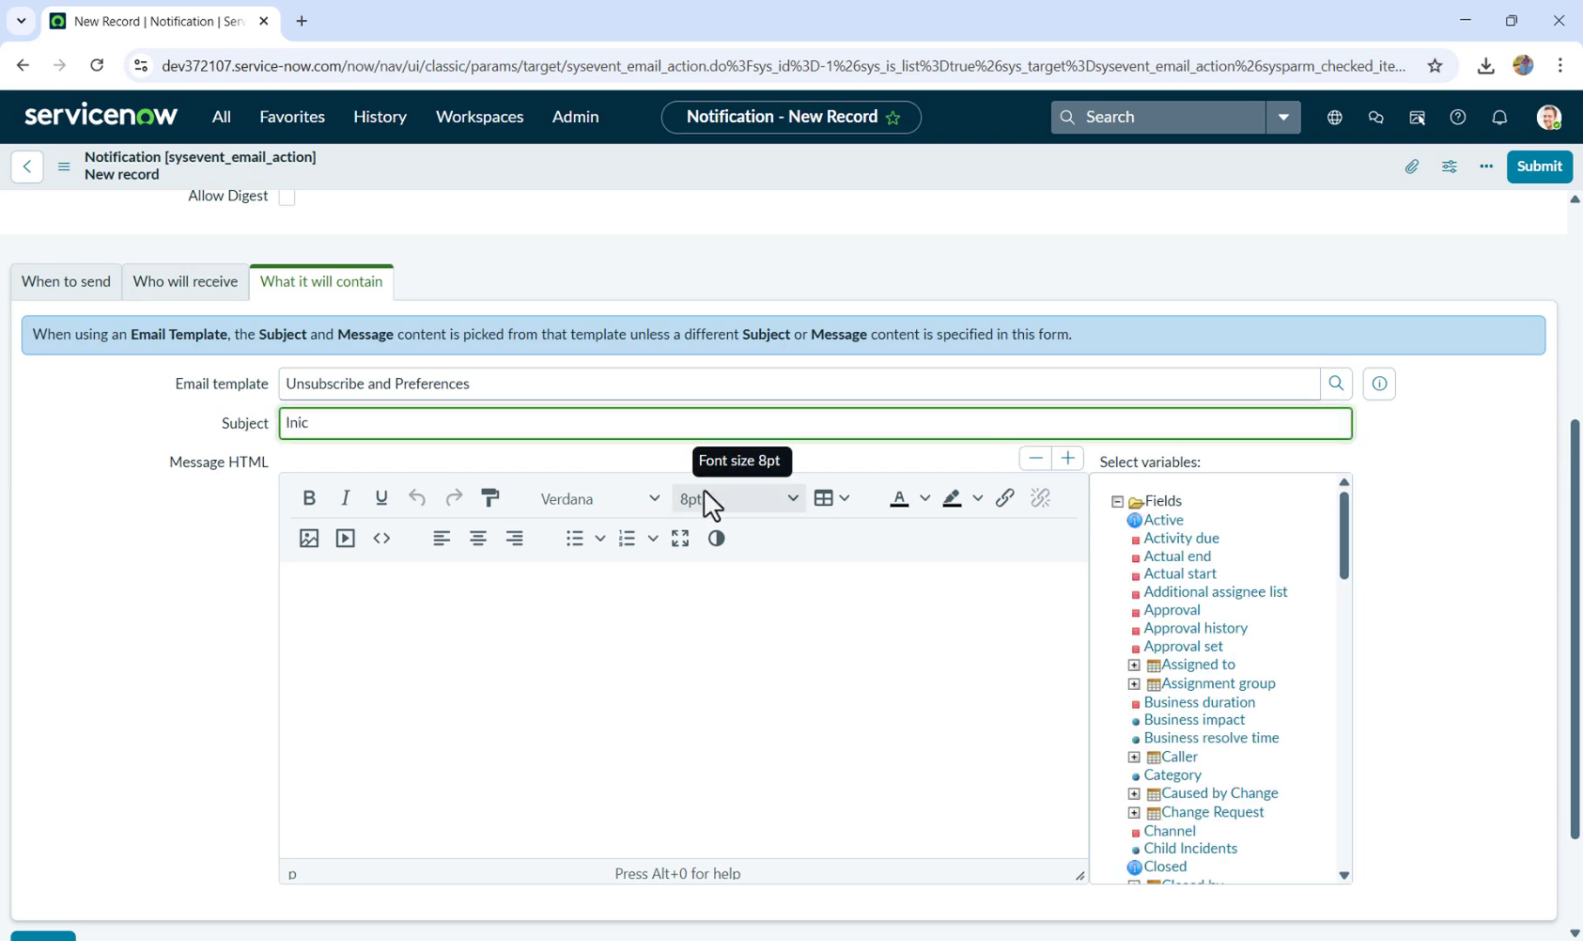
pyautogui.write('dent')
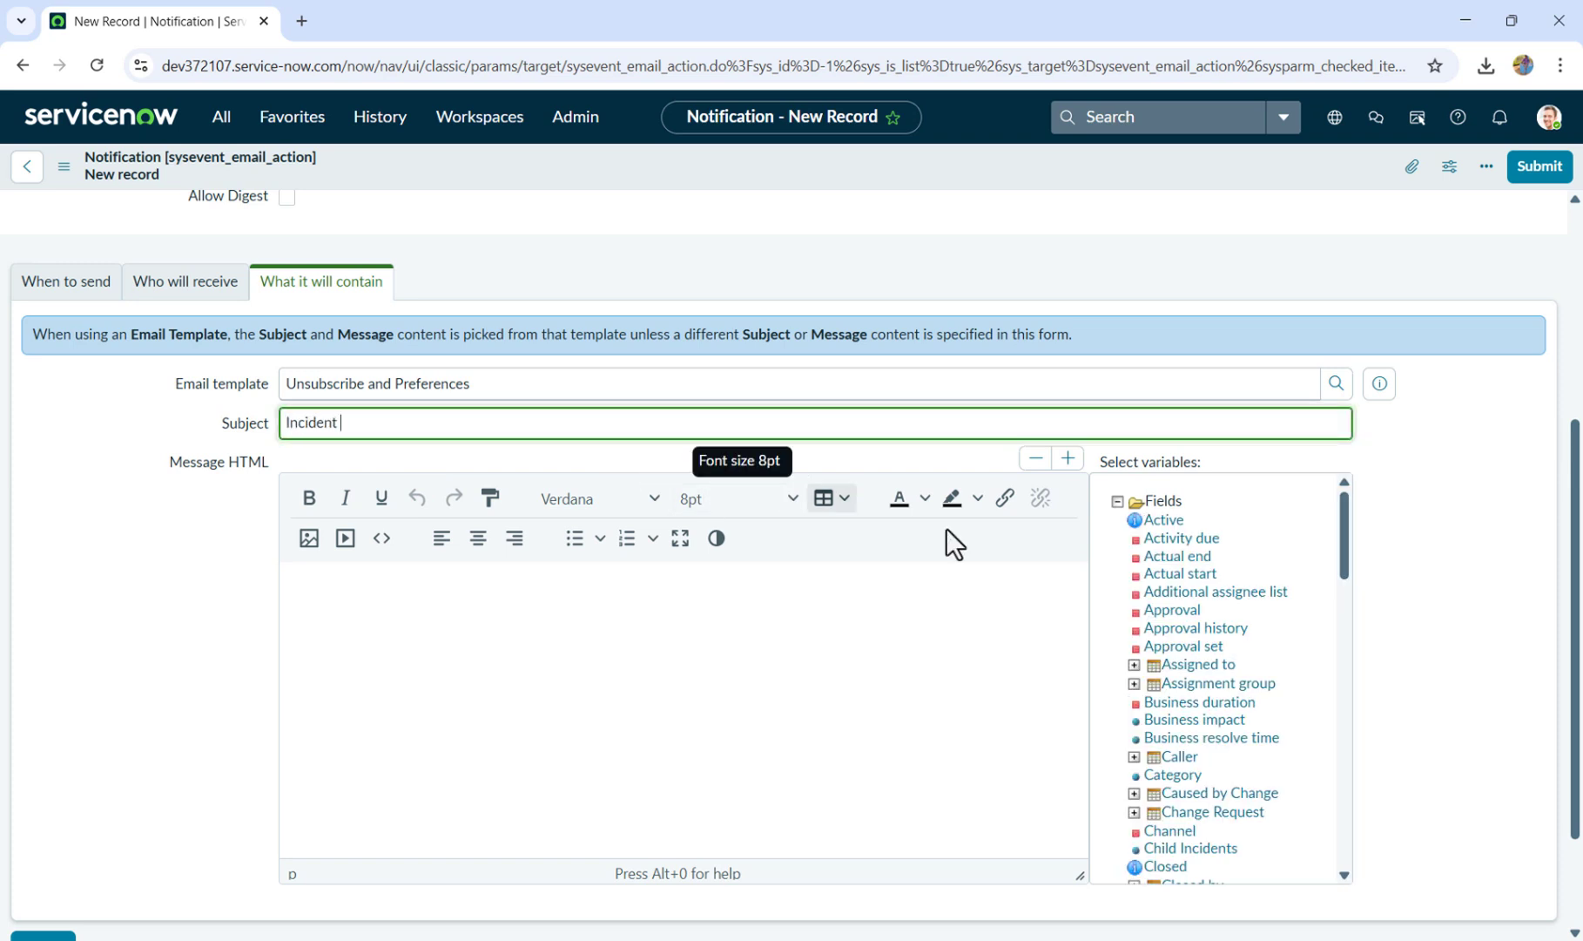
# Insert the Number field variable into the message body.
pyautogui.scroll(-2, 1230, 778)
pyautogui.click(361, 652)
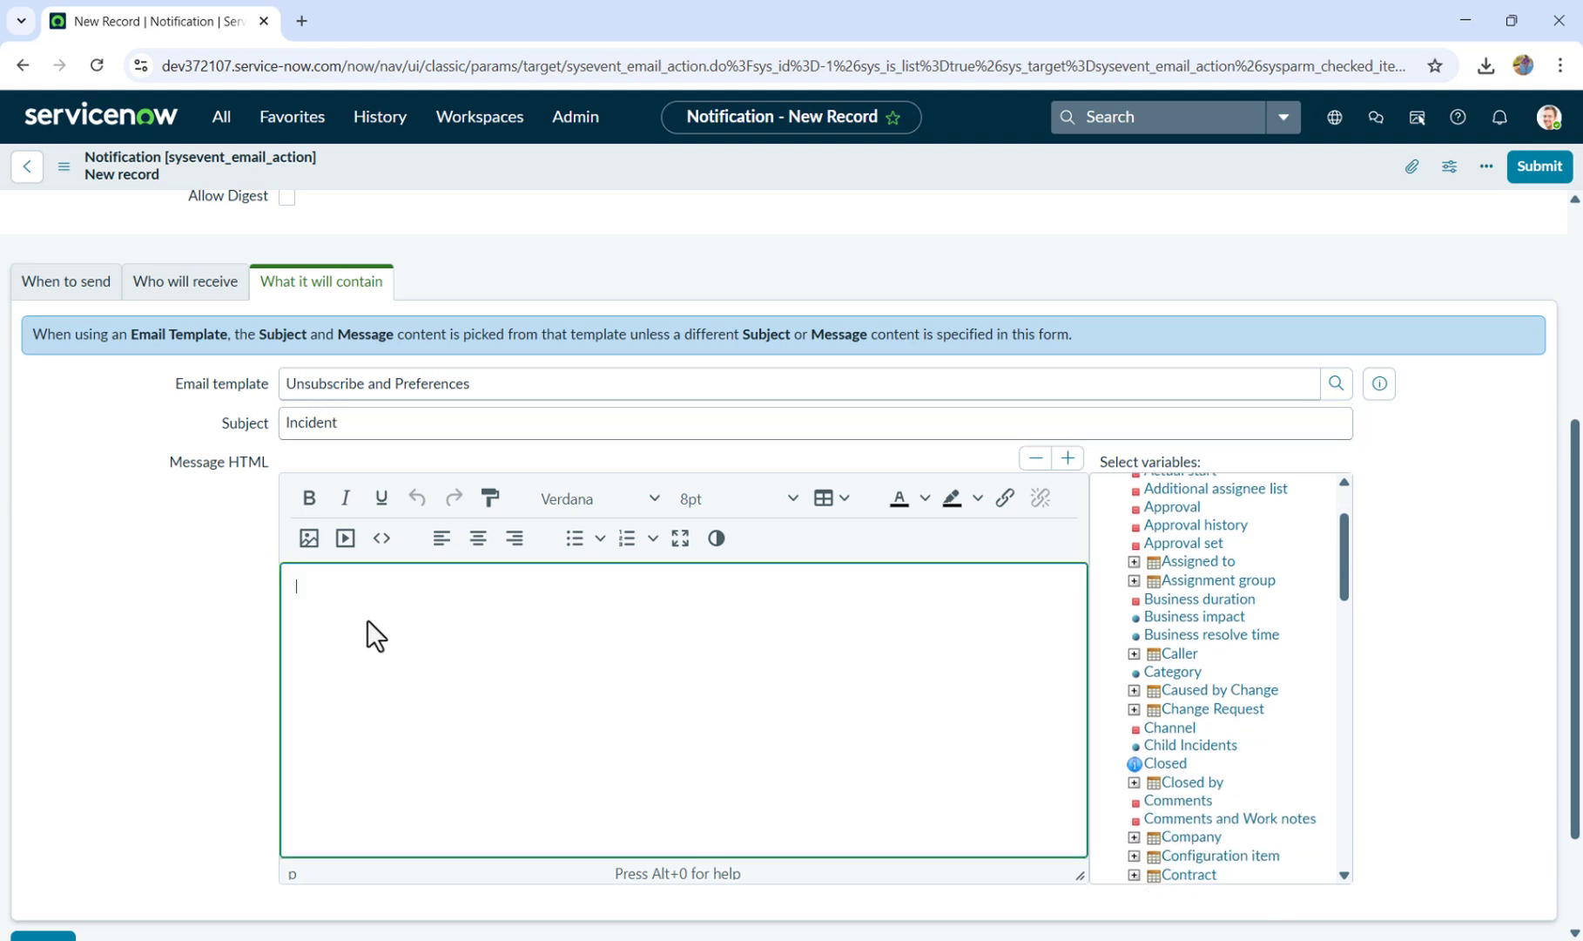
pyautogui.scroll(-6, 1264, 778)
pyautogui.scroll(-4, 1219, 823)
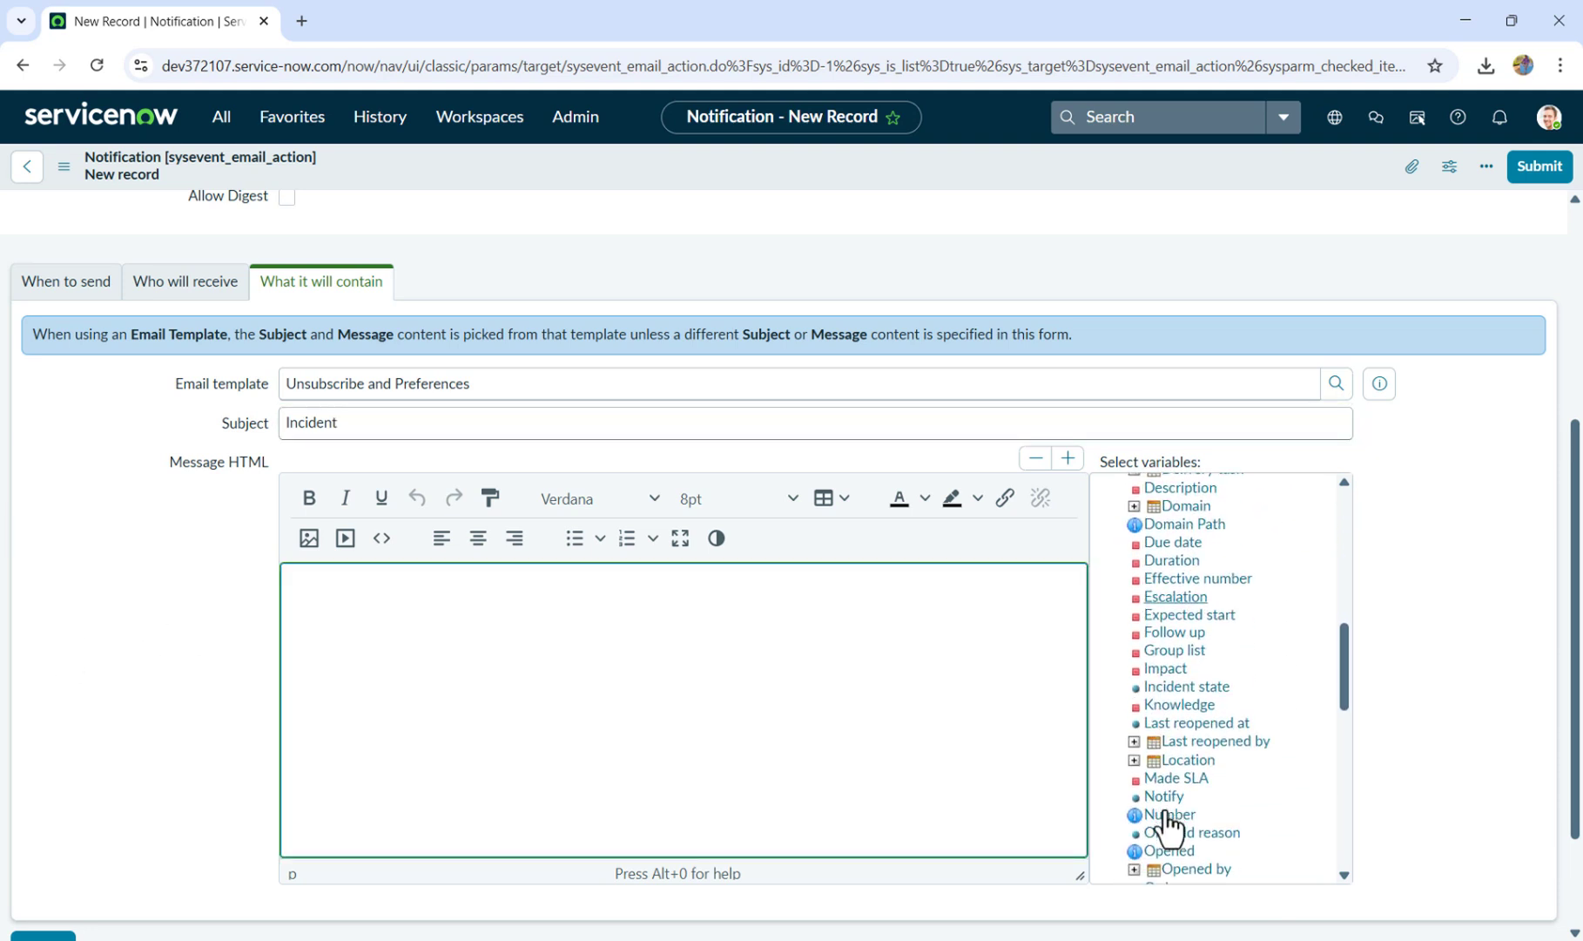
pyautogui.click(1174, 815)
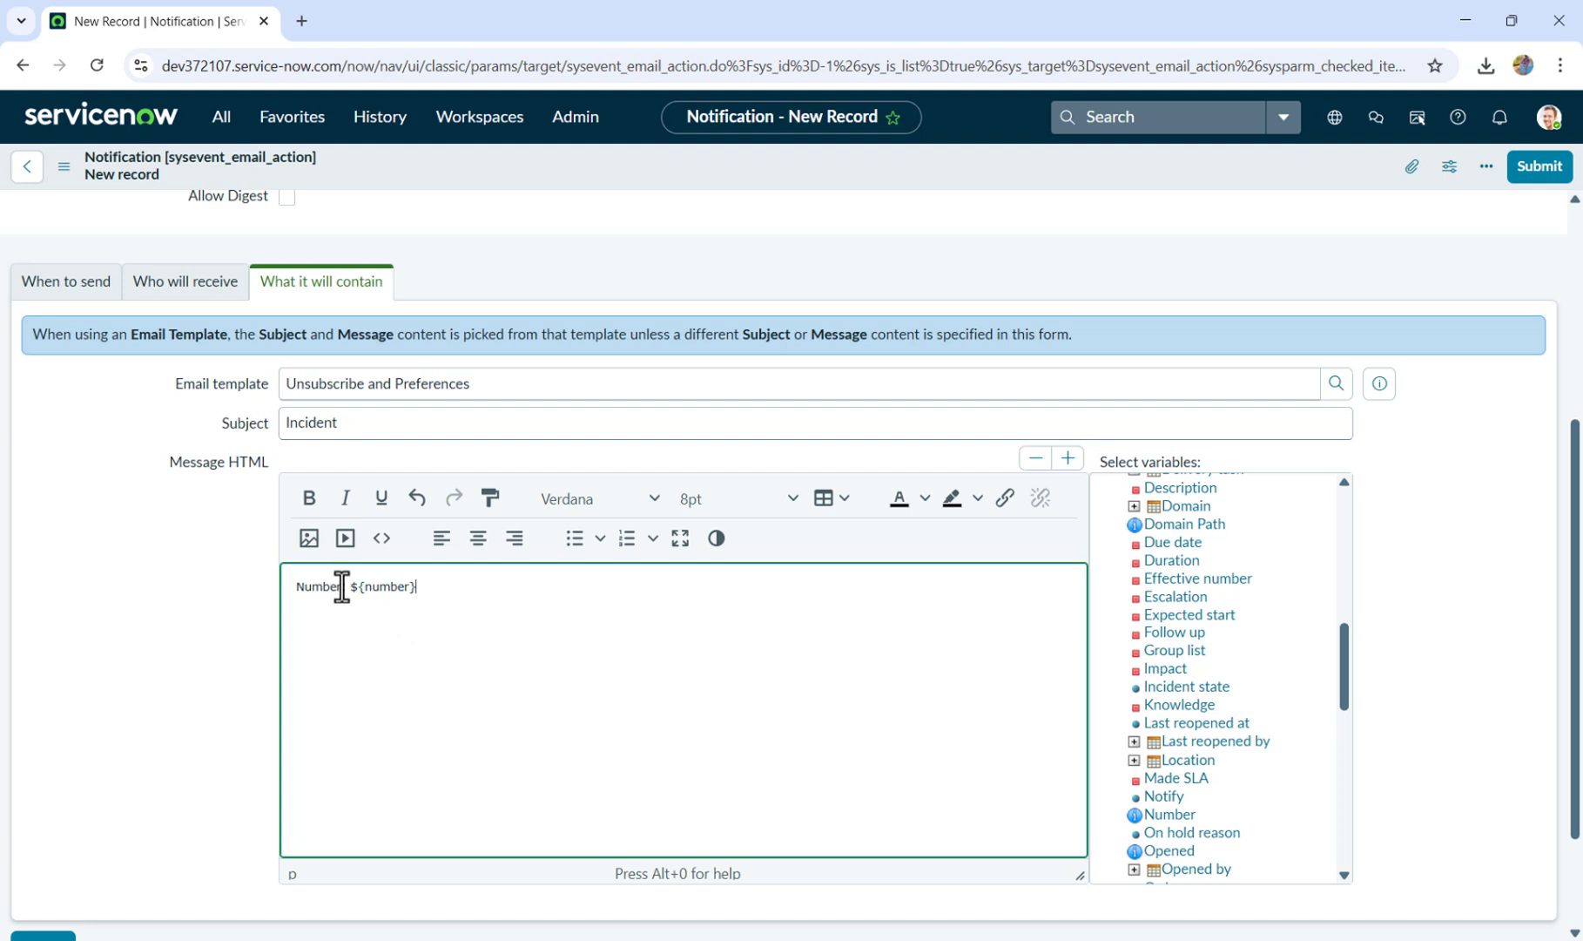
# Copy the ${number} placeholder from the message into the subject and complete it as "Incident ${number} reminder".
pyautogui.moveTo(351, 587); pyautogui.dragTo(423, 588)
pyautogui.hotkey('ctrl', 'c')
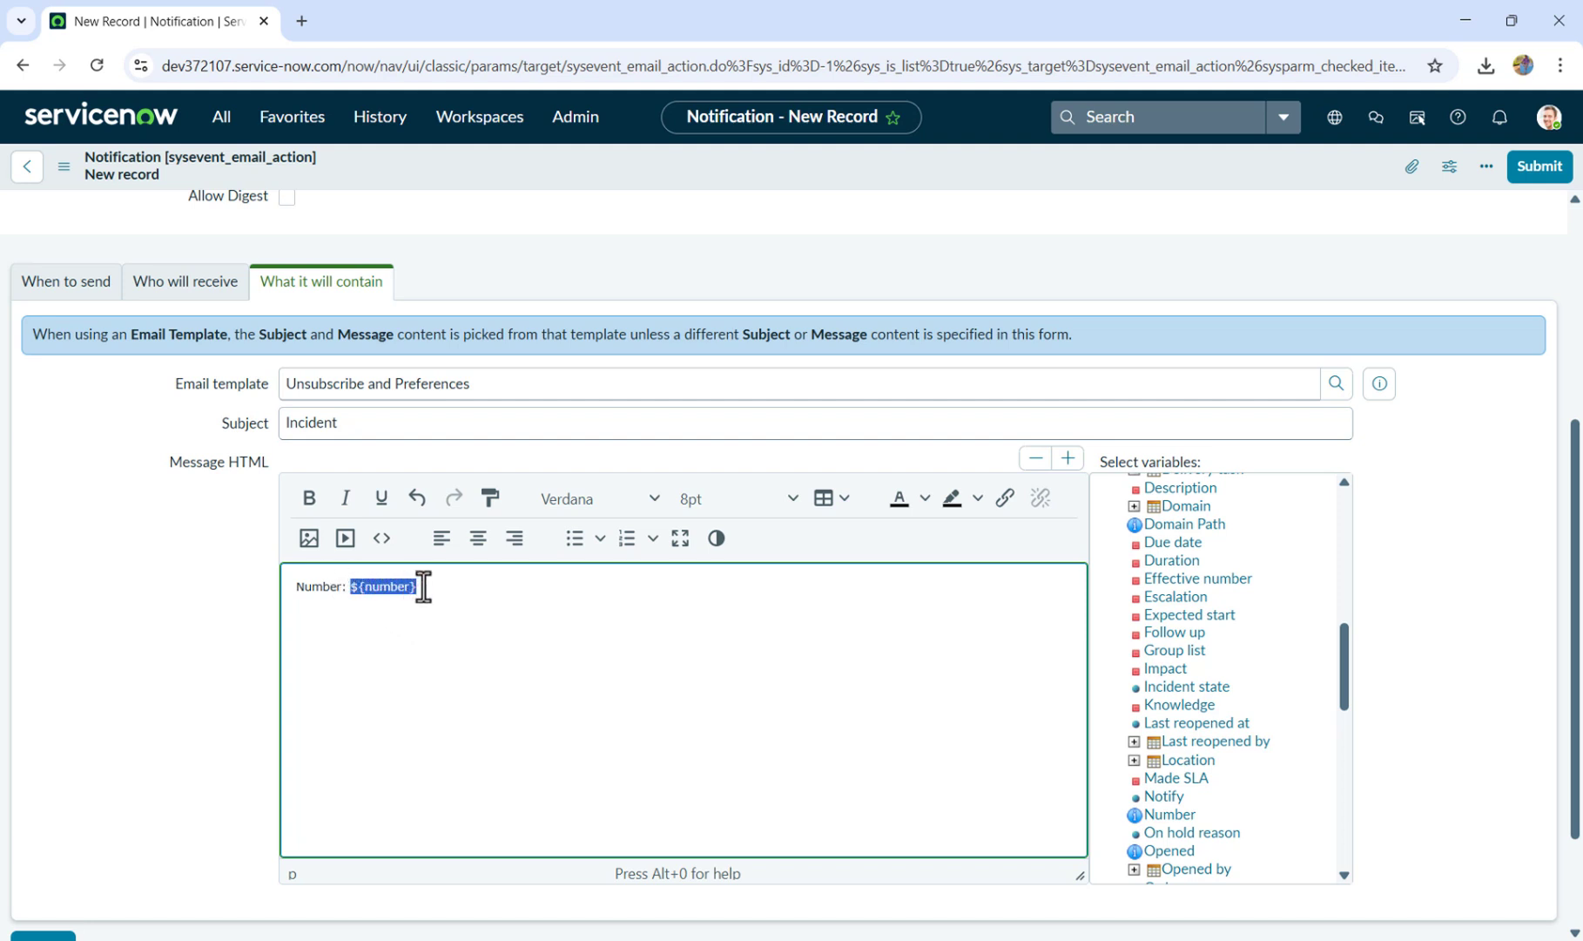
pyautogui.click(426, 422)
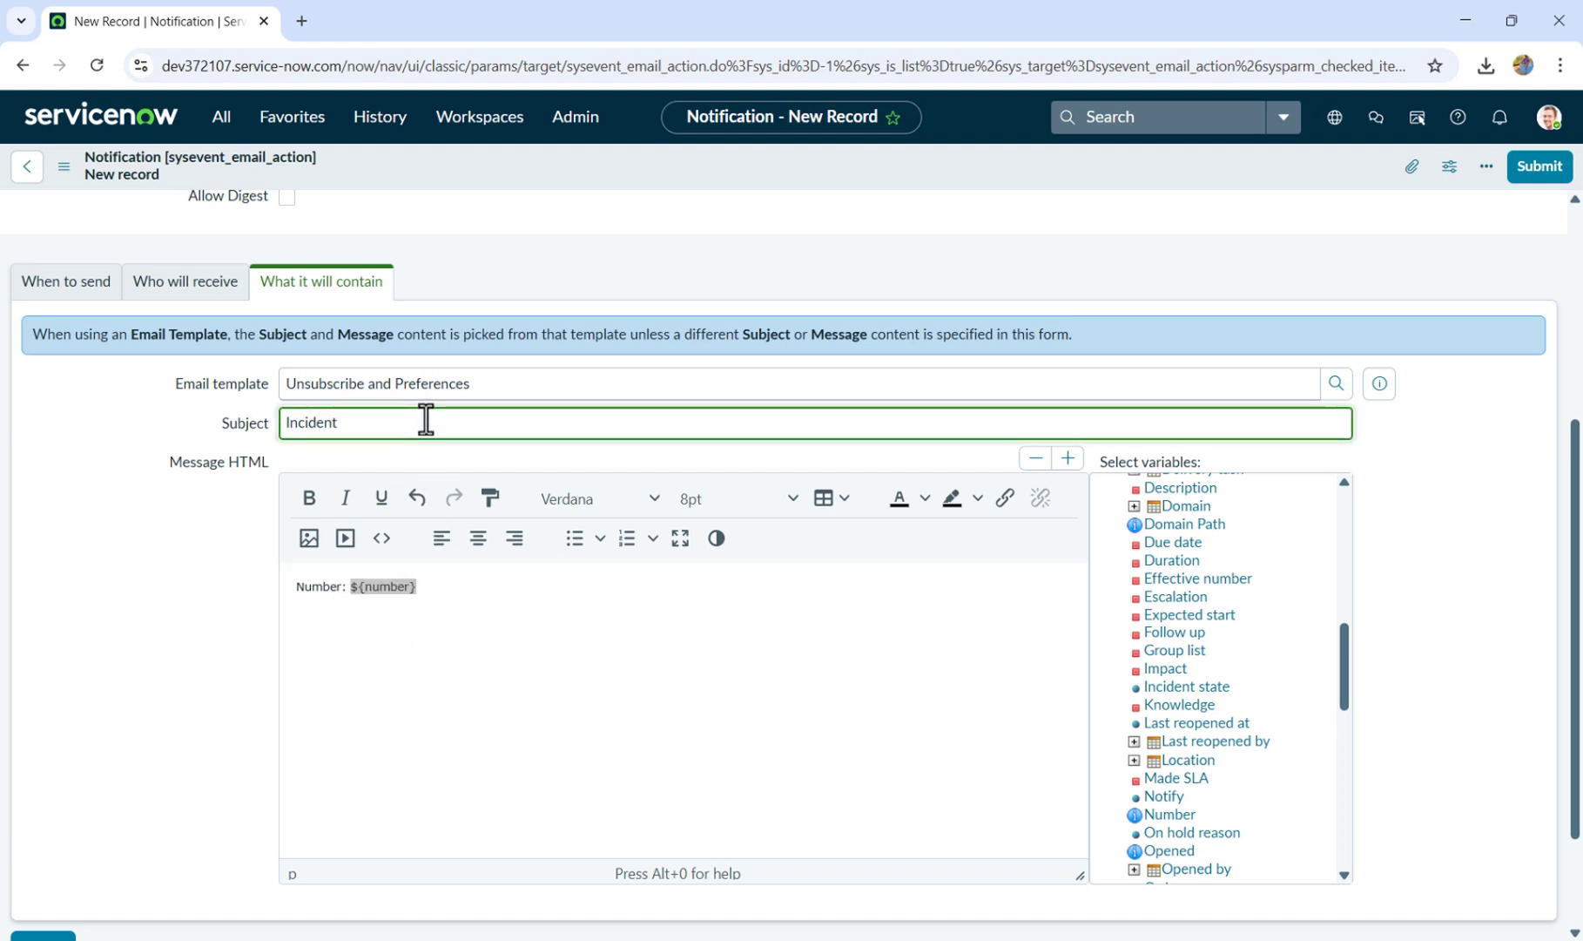
pyautogui.hotkey('ctrl', 'v')
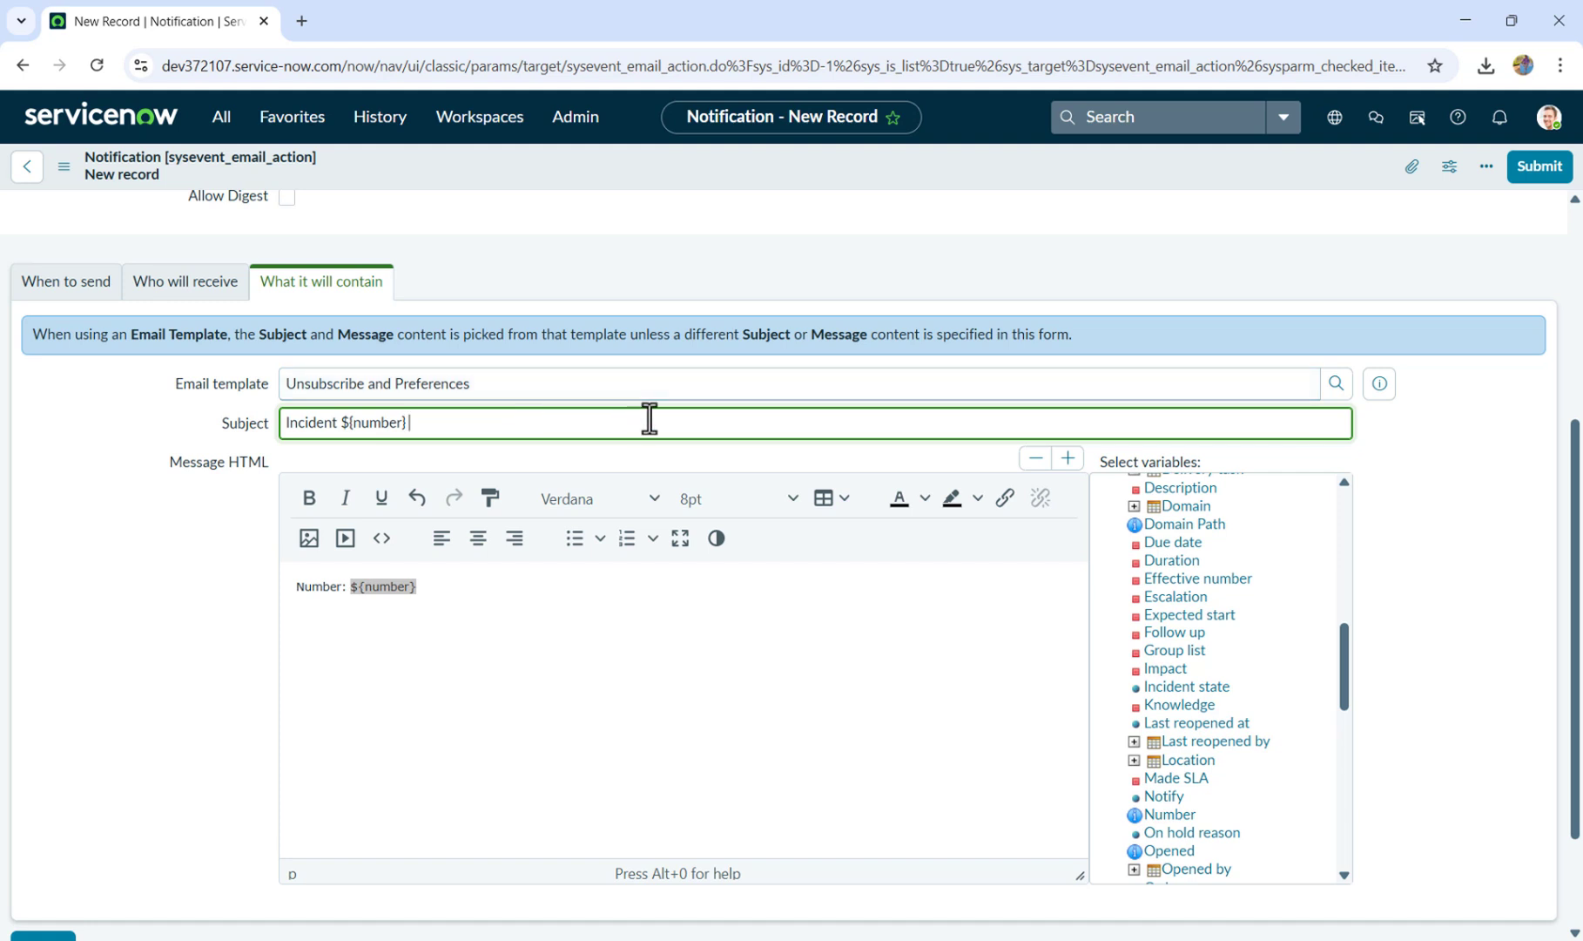
pyautogui.write('reminder')
# Replace the message body with the greeting "Hi ${caller_id}," using the Caller variable without its label.
pyautogui.click(435, 590)
pyautogui.tripleClick(396, 589)
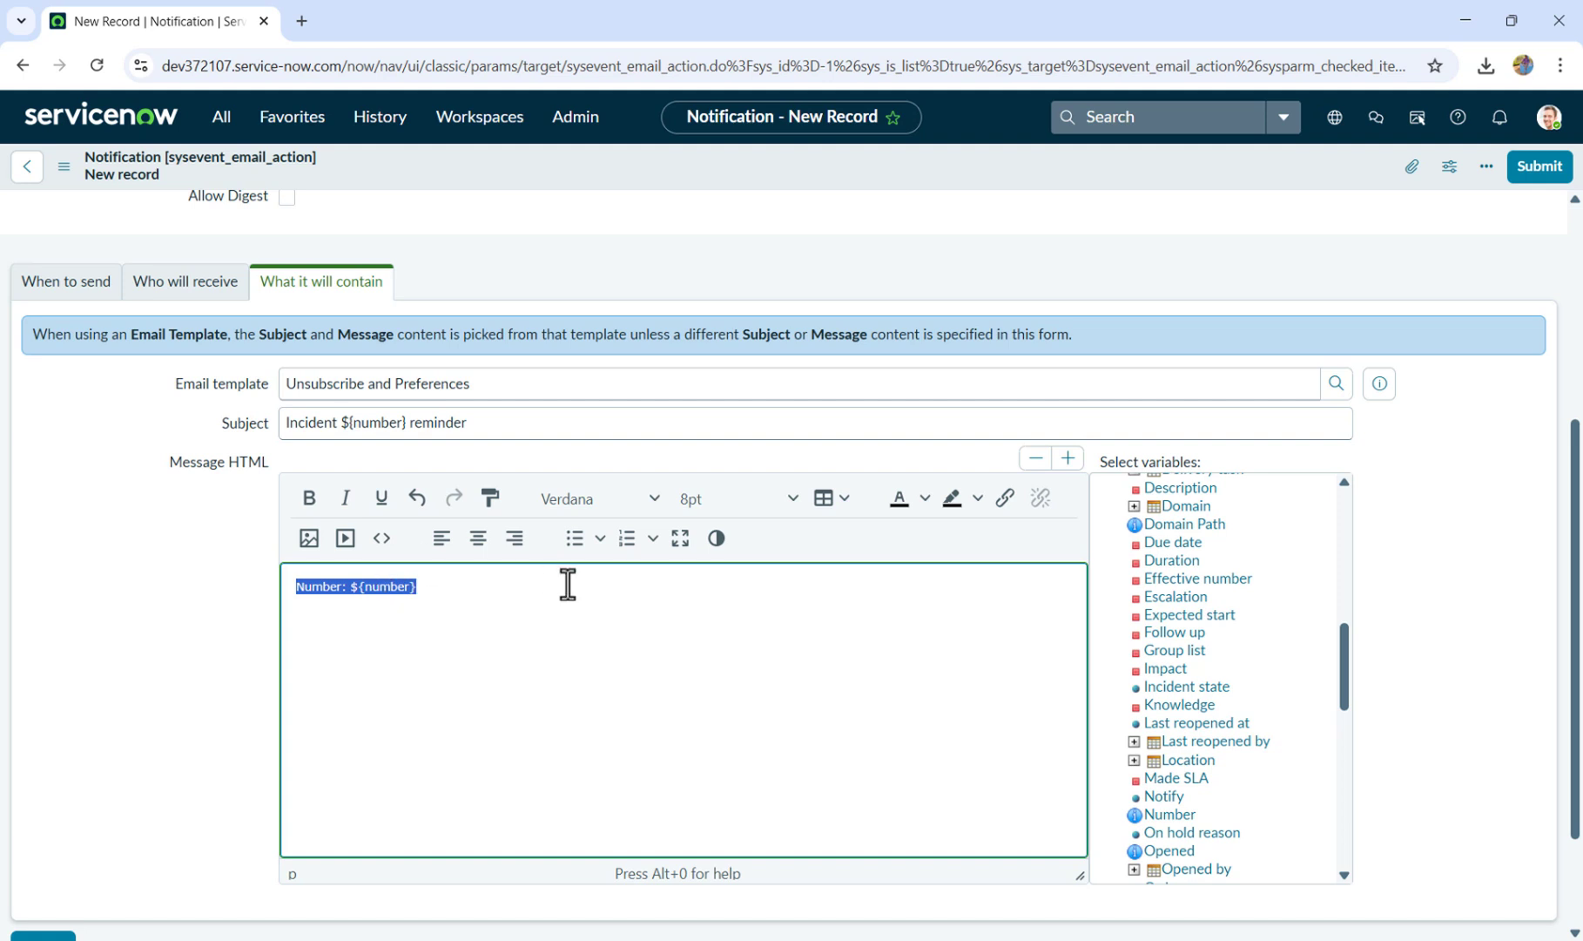
pyautogui.write('HI')
pyautogui.press('BackSpace')
pyautogui.write('i')
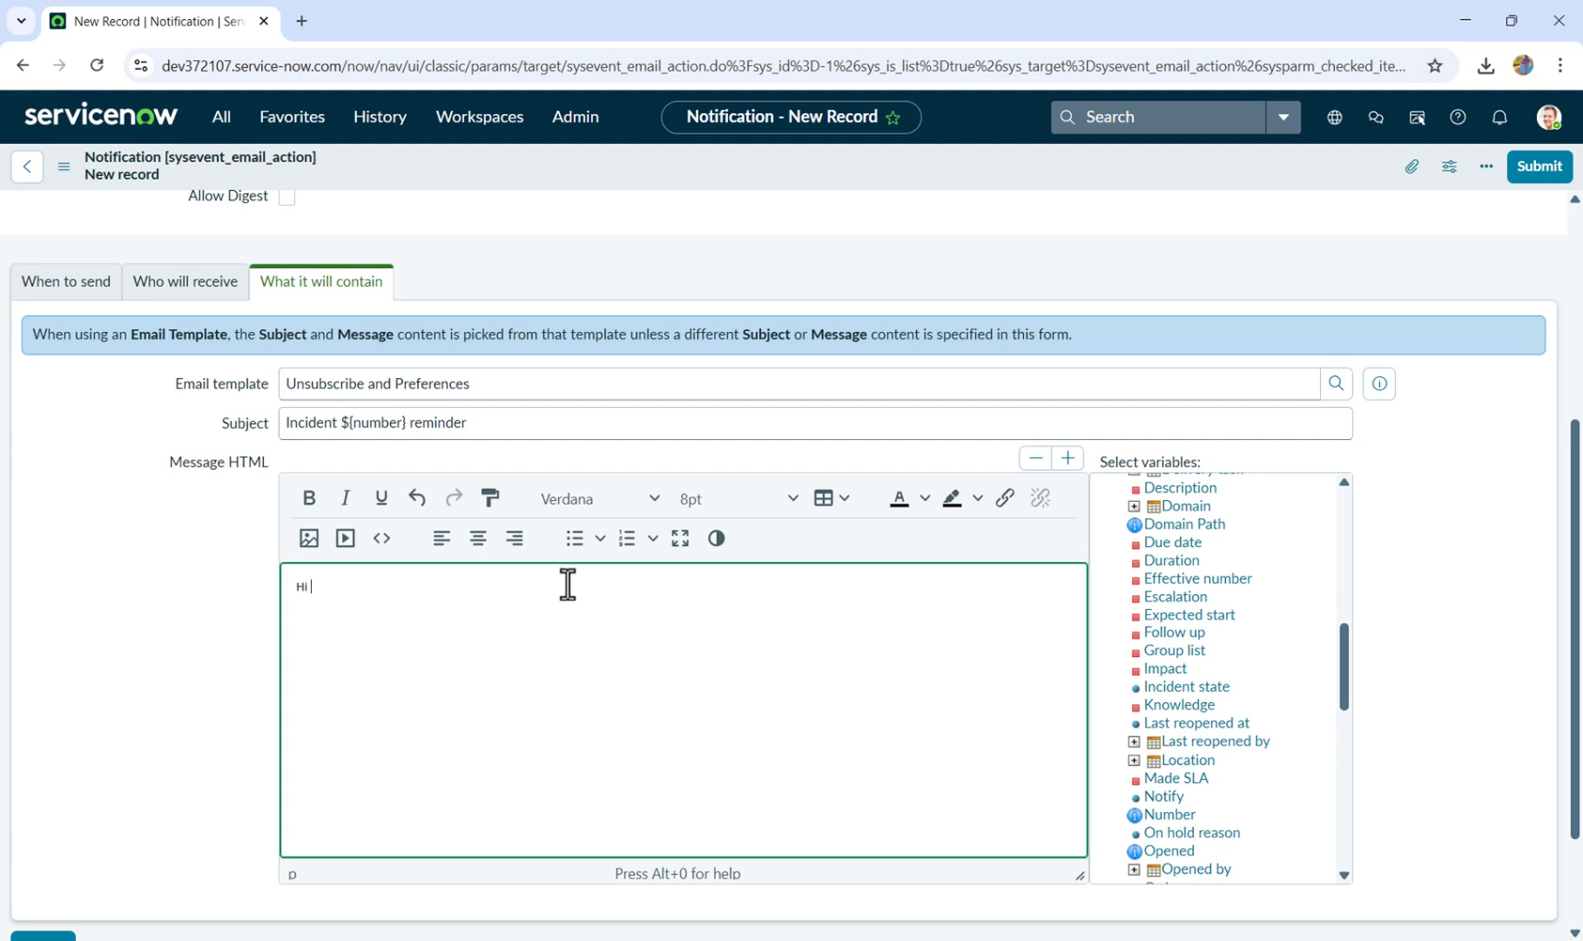
pyautogui.scroll(1, 1197, 723)
pyautogui.scroll(6, 1198, 723)
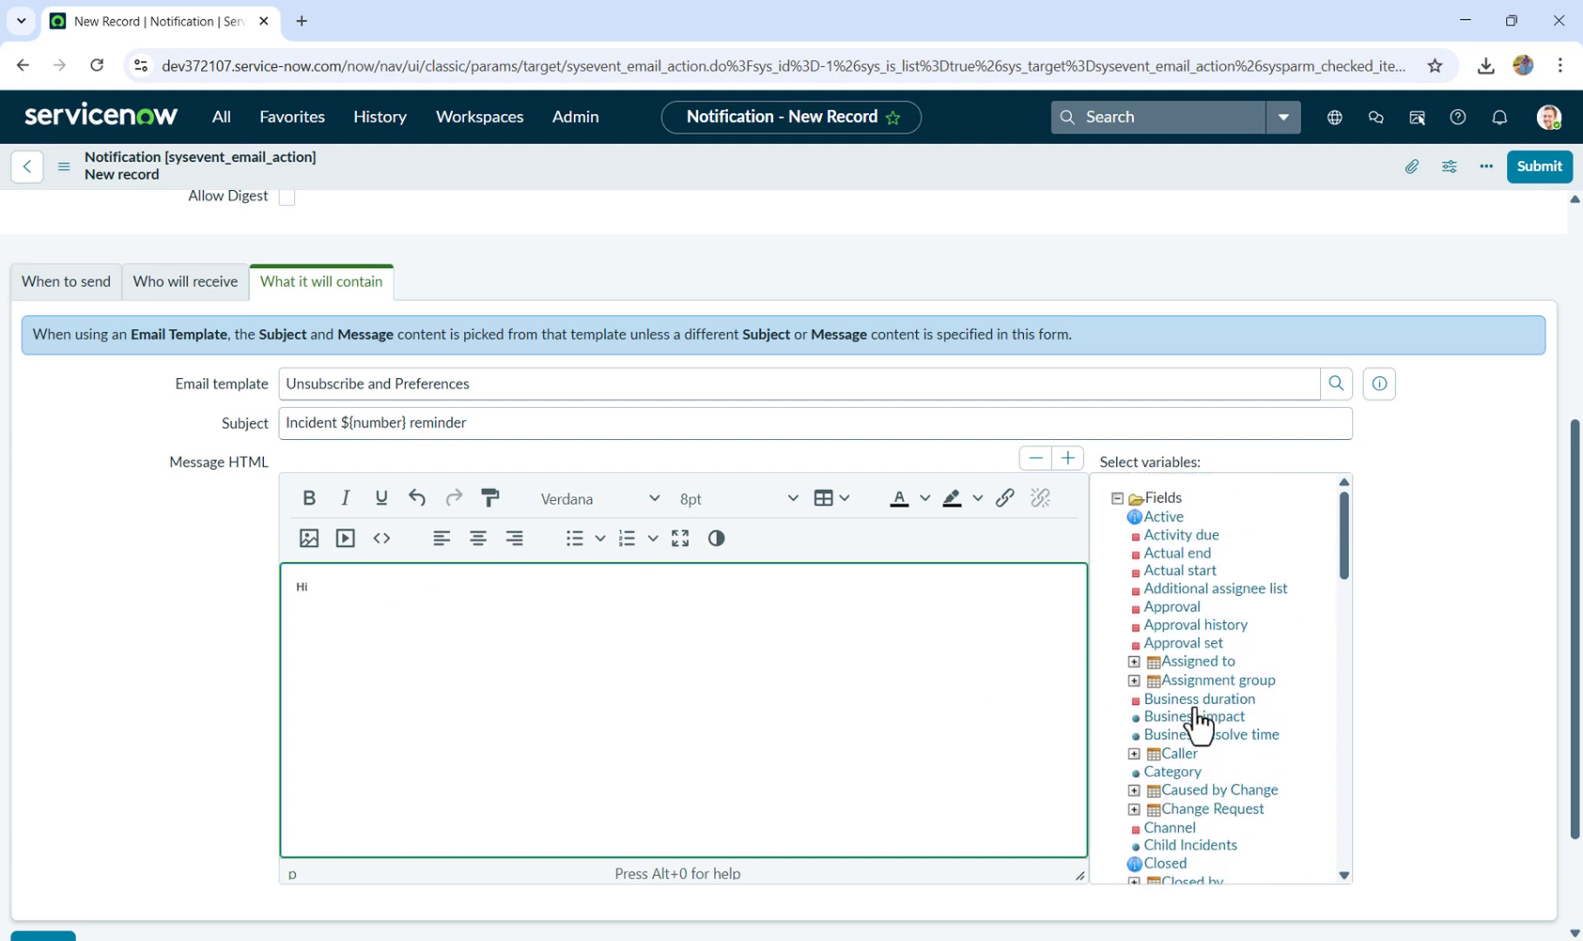
pyautogui.scroll(-3, 1195, 697)
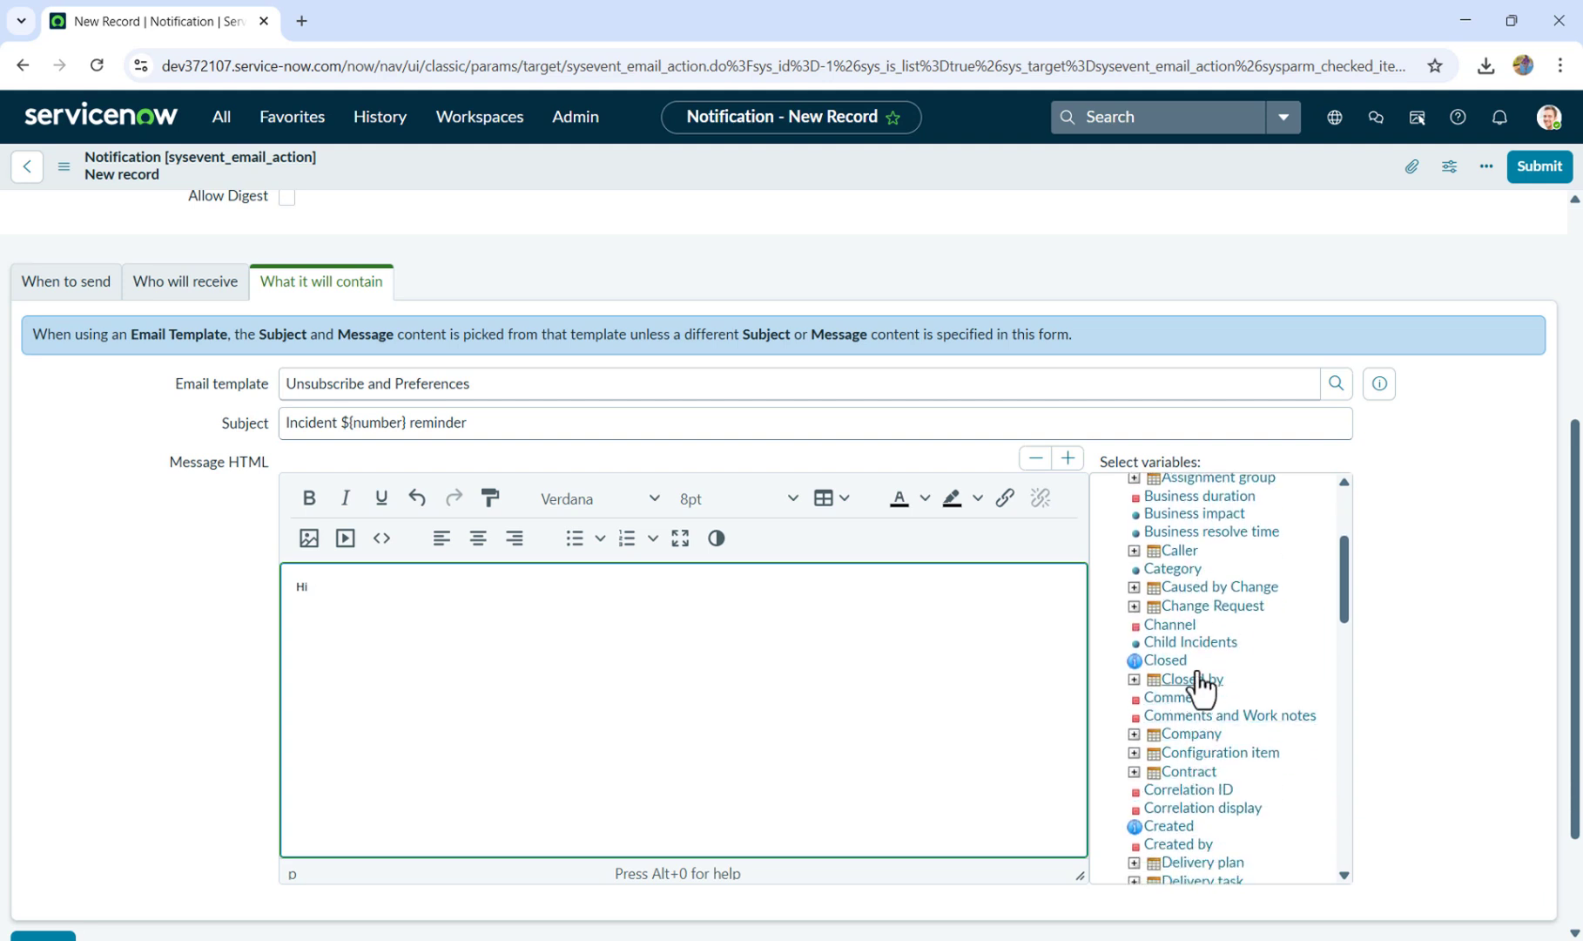
pyautogui.click(1182, 562)
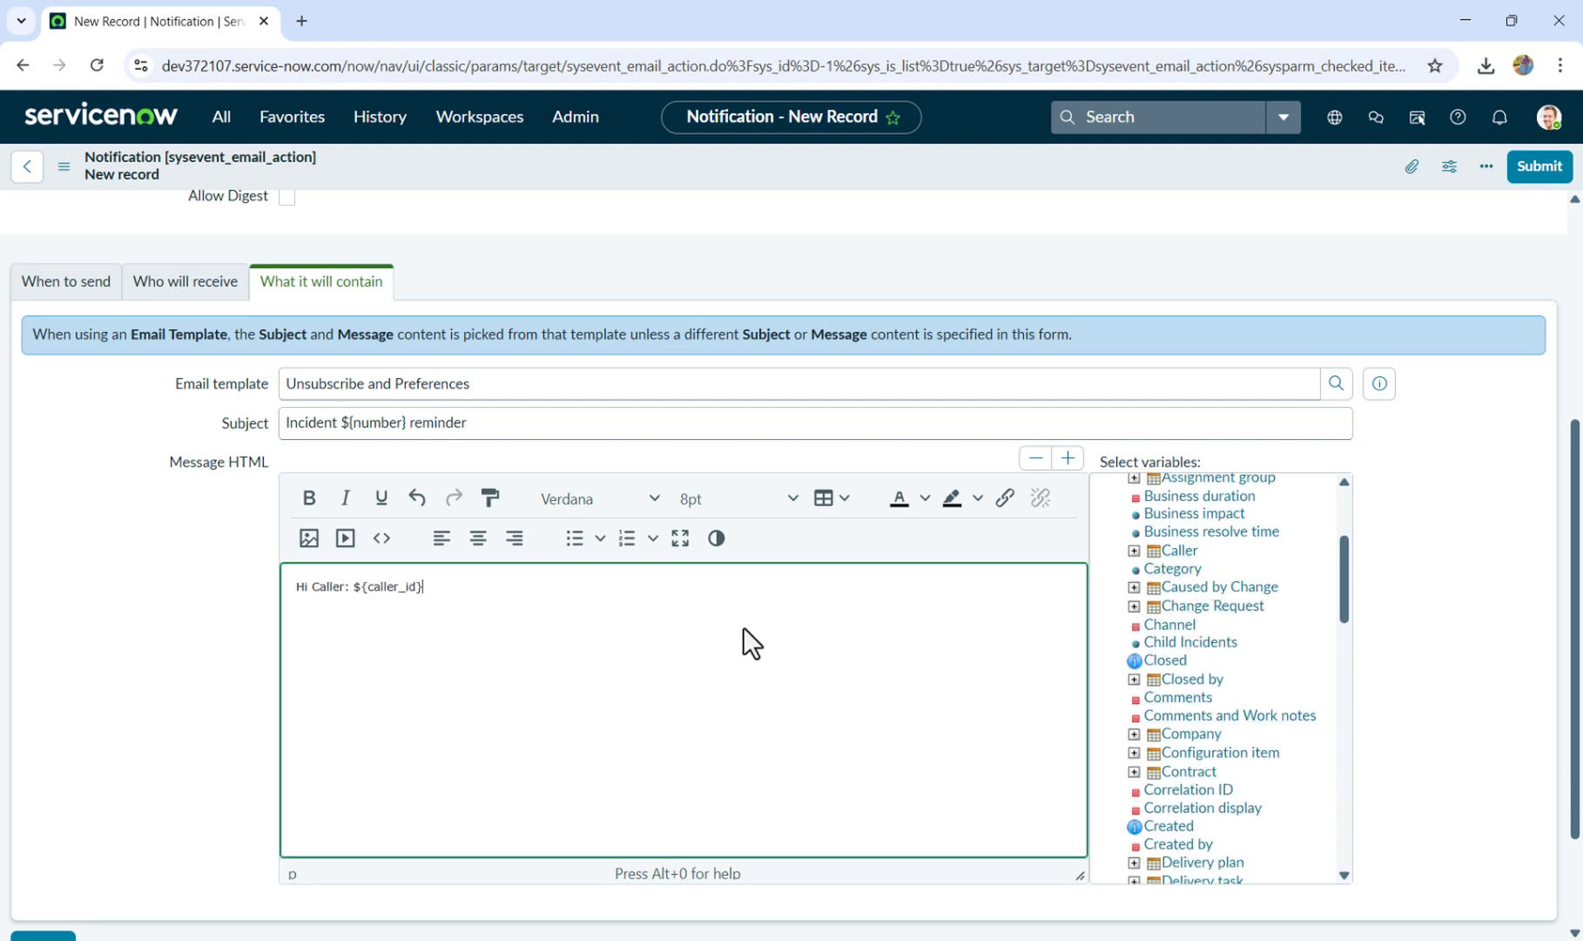
pyautogui.moveTo(312, 586); pyautogui.dragTo(350, 587)
pyautogui.press('BackSpace')
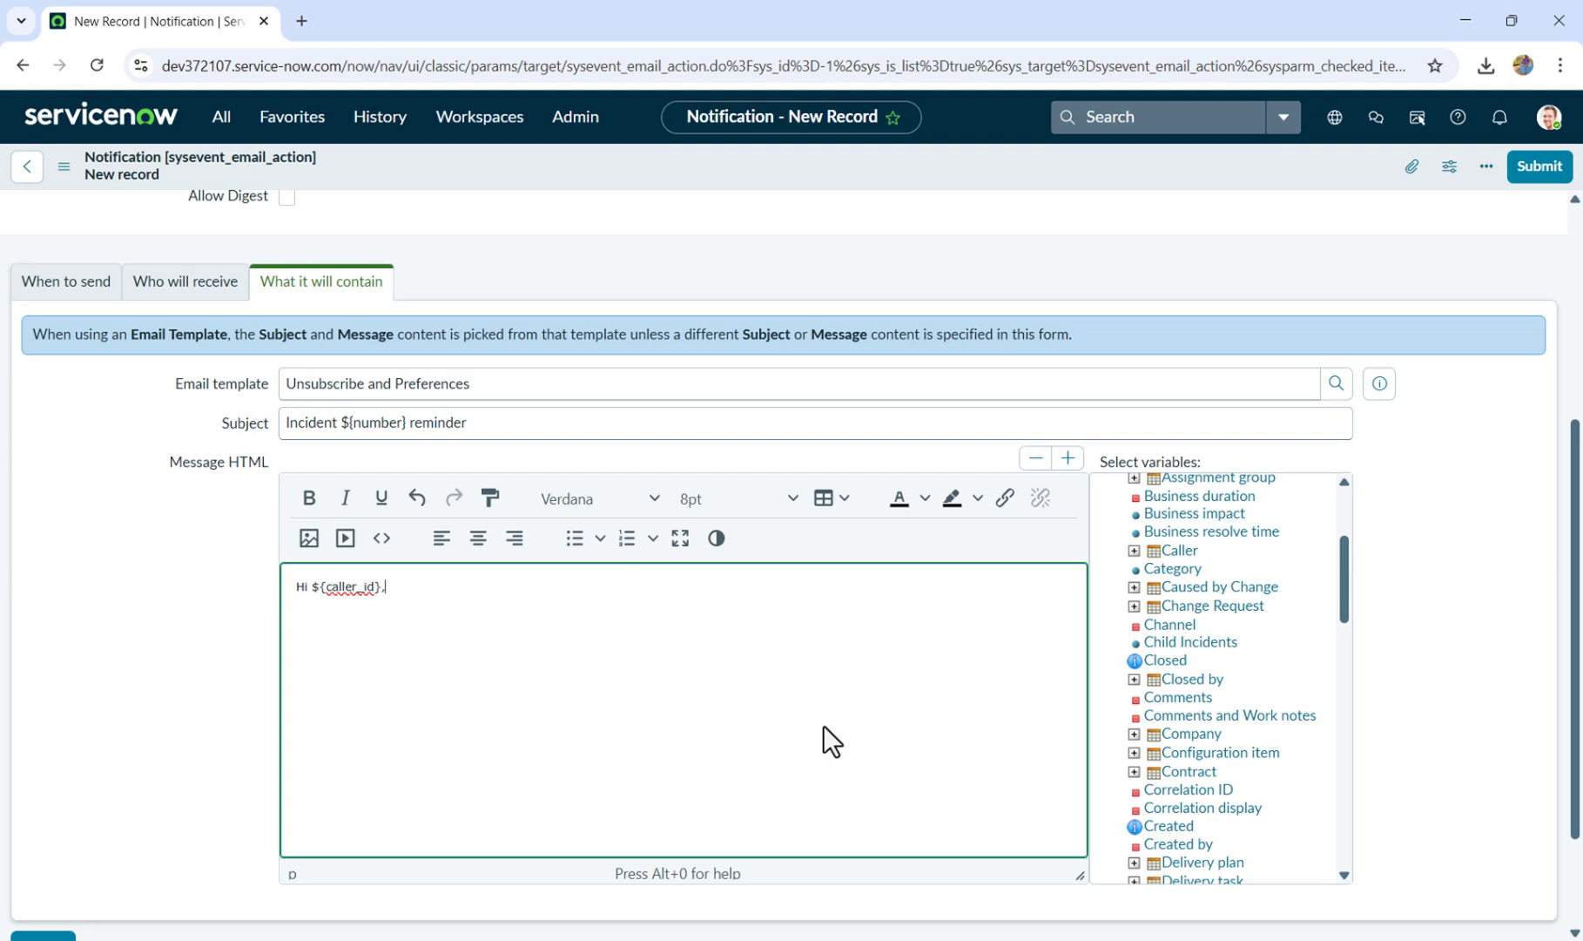
# Write the message sentence "You incident ${number} is in resolved state." below the greeting, reusing the subject's number placeholder.
pyautogui.write('You incident')
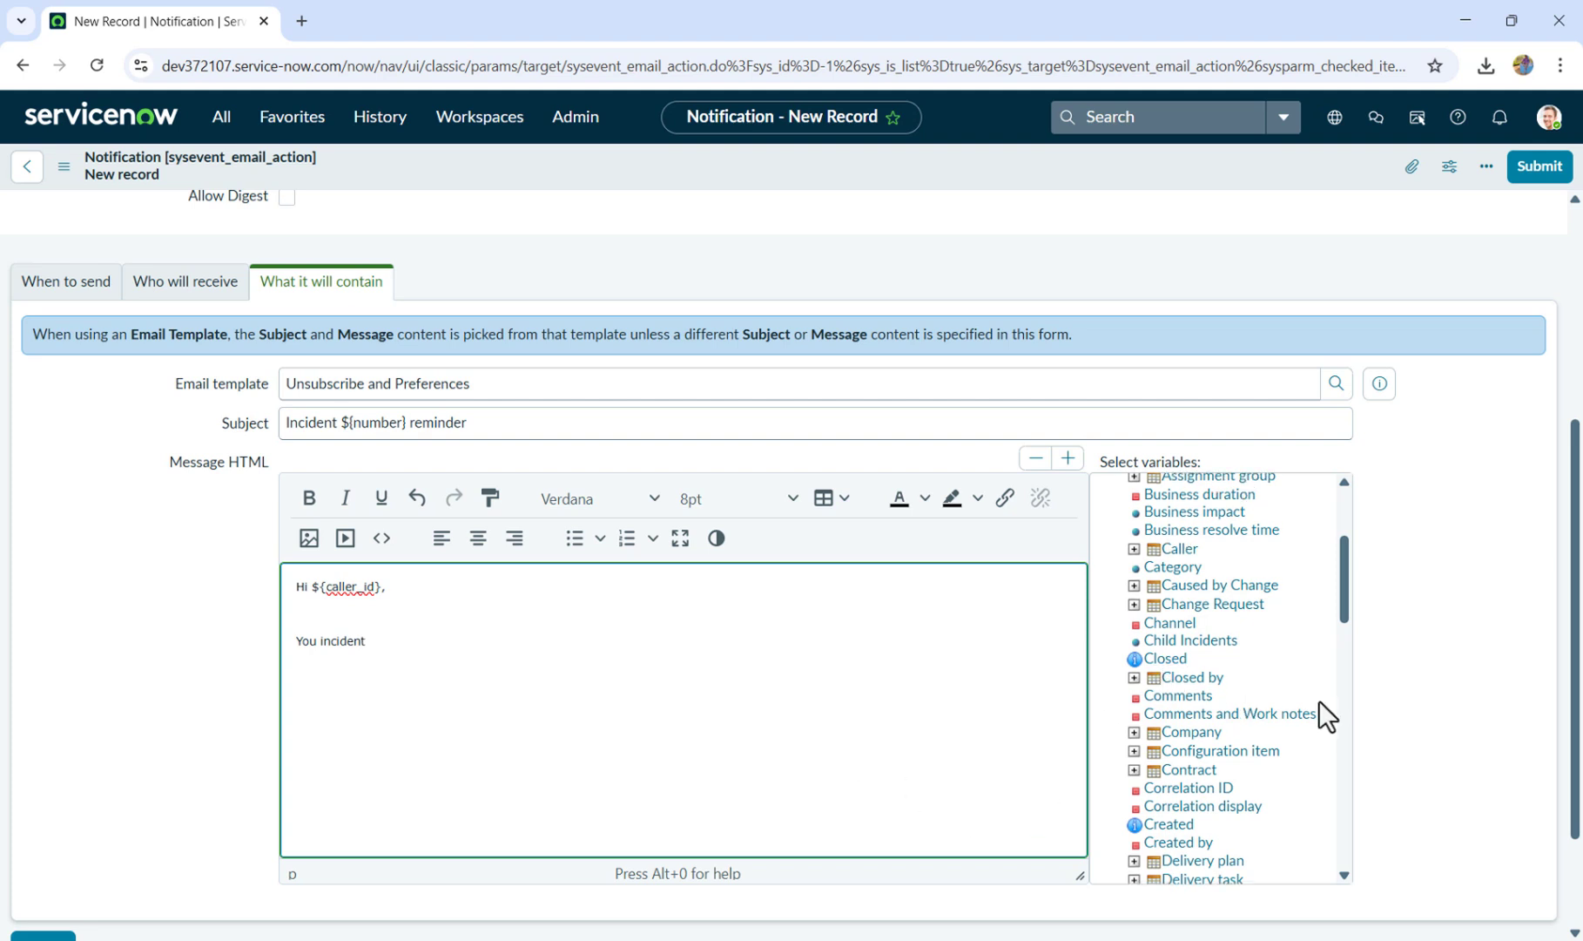
pyautogui.scroll(-3, 1318, 701)
pyautogui.scroll(-1, 1232, 694)
pyautogui.scroll(-1, 1237, 688)
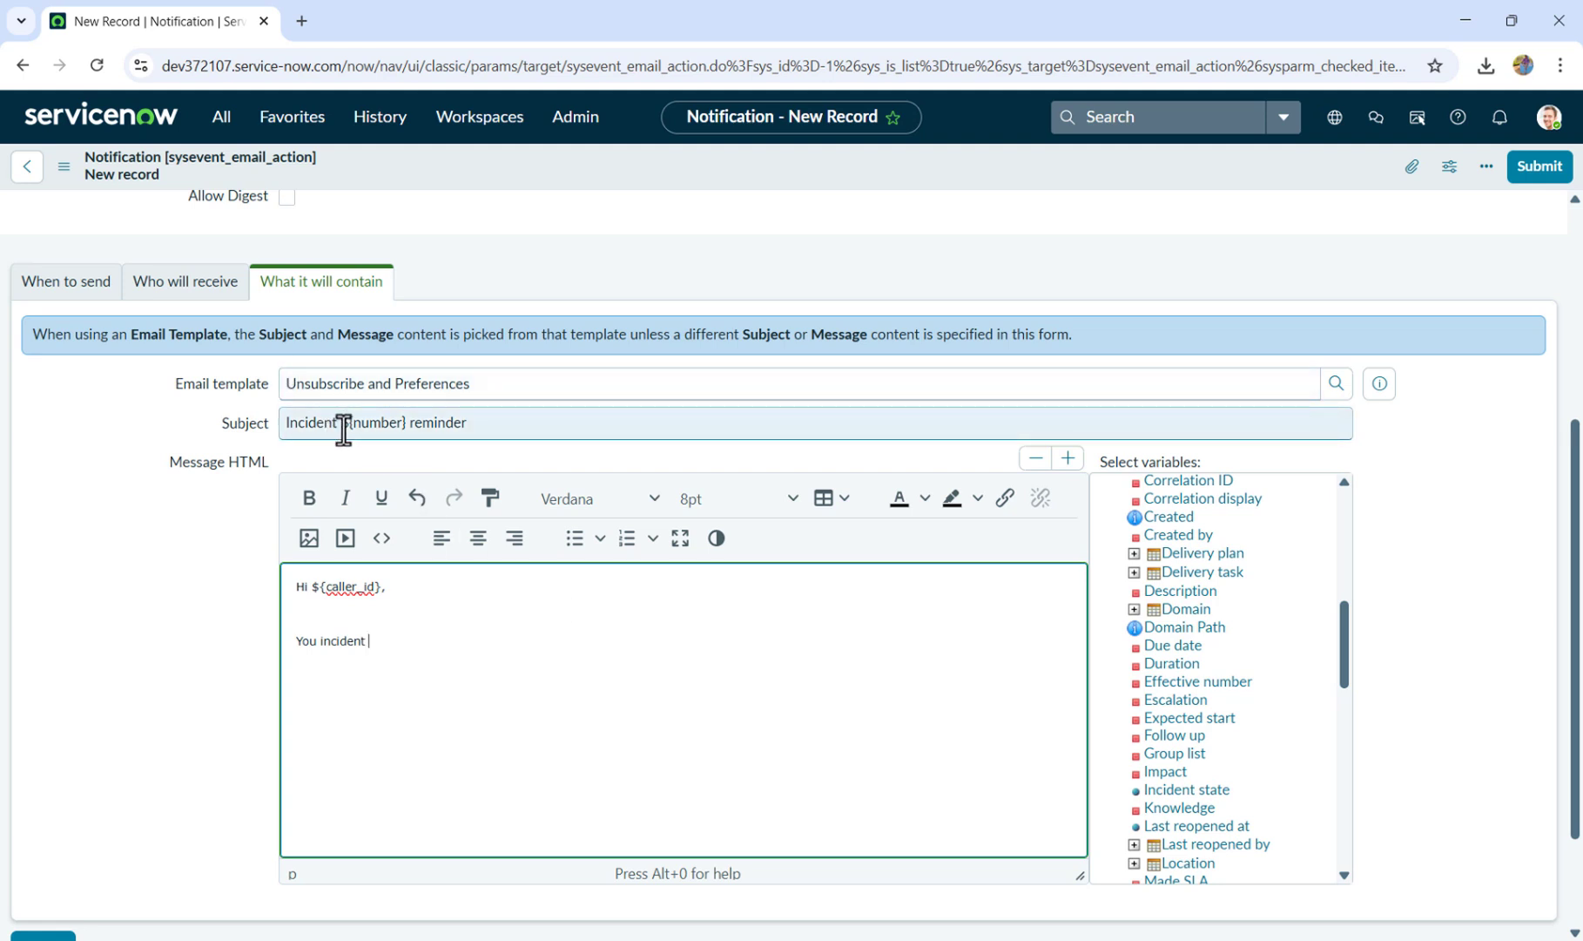
pyautogui.moveTo(342, 425); pyautogui.dragTo(404, 427)
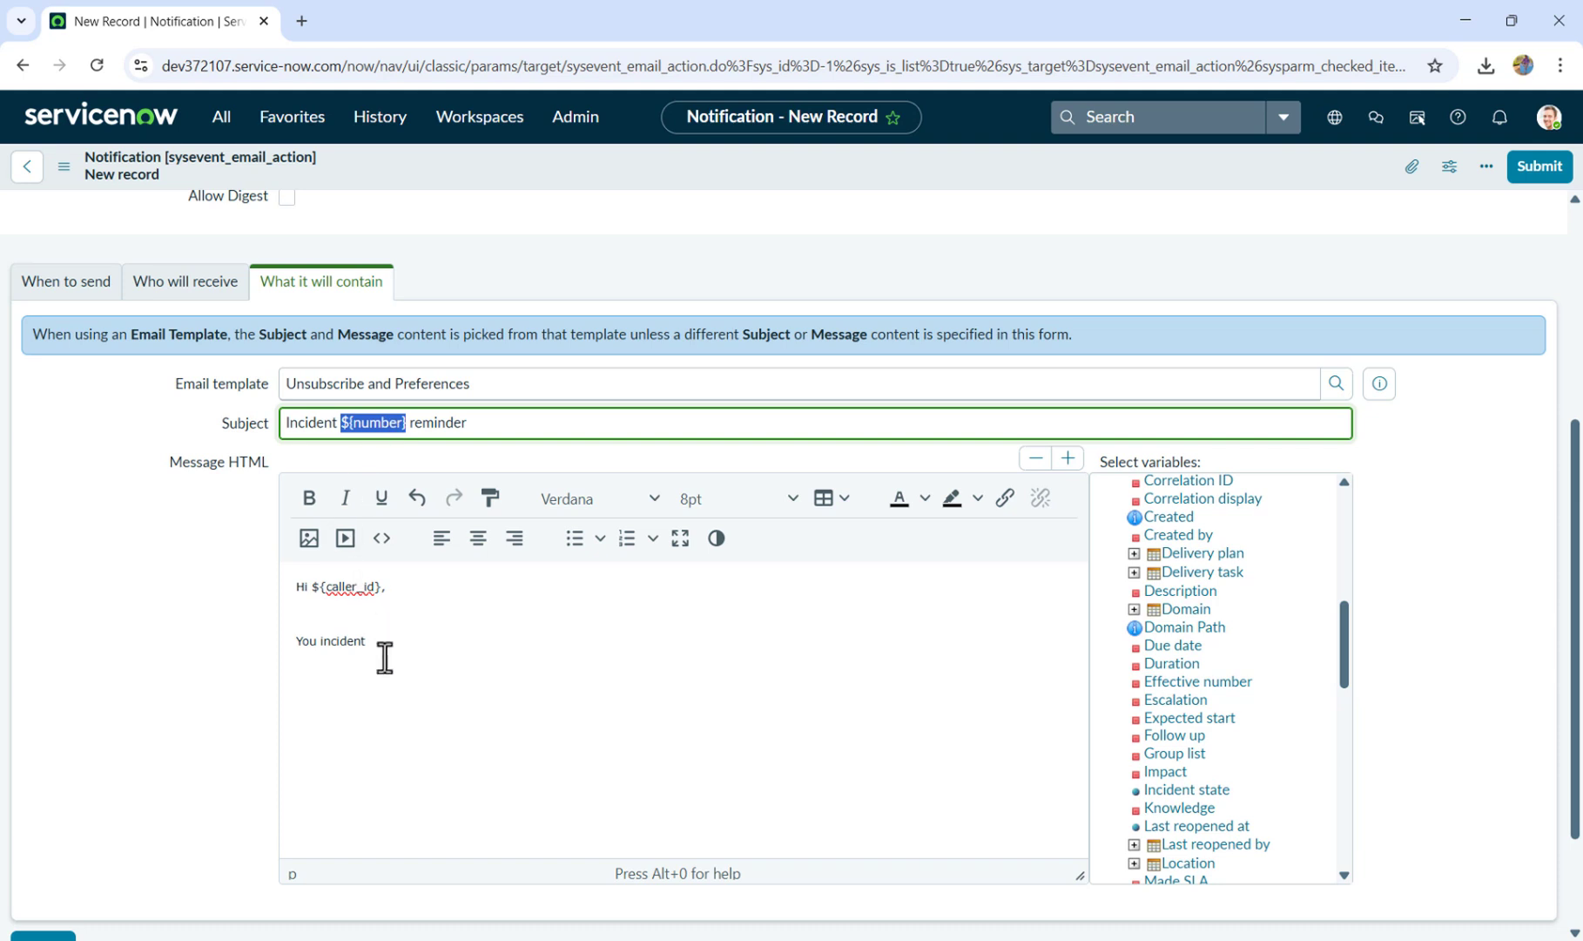
pyautogui.click(416, 634)
pyautogui.write('${number}')
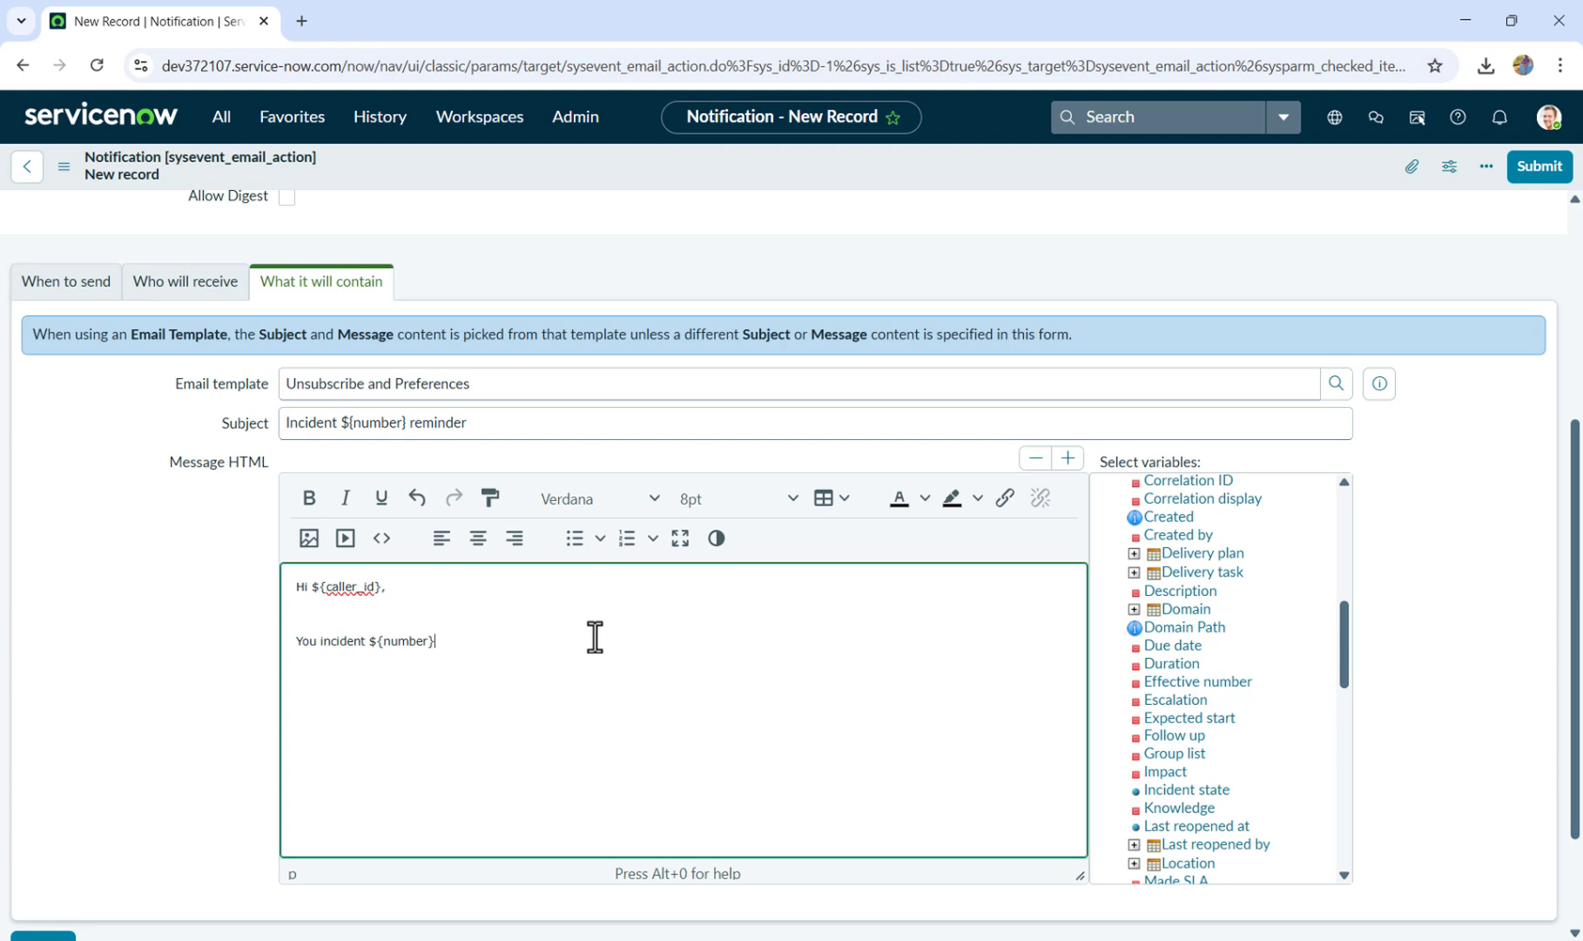
pyautogui.write('ha')
pyautogui.press('BackSpace')
pyautogui.press('BackSpace')
pyautogui.press('BackSpace')
pyautogui.write('is in resolved state.')
# Add the closing lines "Regards," and "Service desk team" to the message.
pyautogui.press('Return')
pyautogui.write('re')
pyautogui.write('Regards,')
pyautogui.press('Return')
pyautogui.write('Service d')
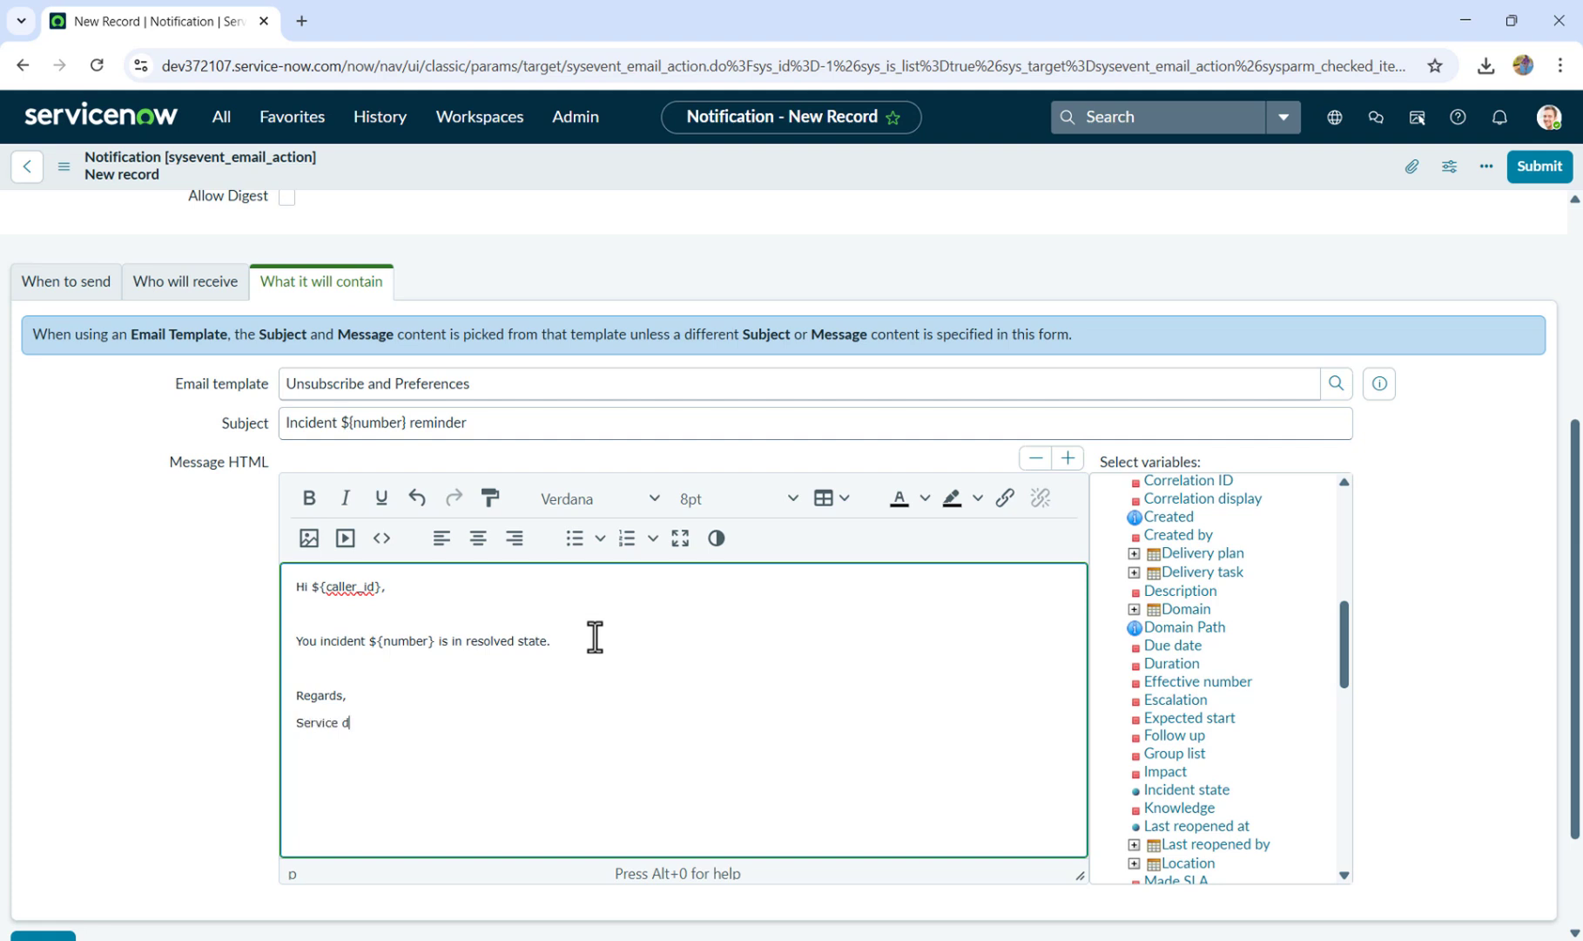
pyautogui.write('esk team')
# Save the new notification record while keeping its form open.
pyautogui.scroll(1, 782, 217)
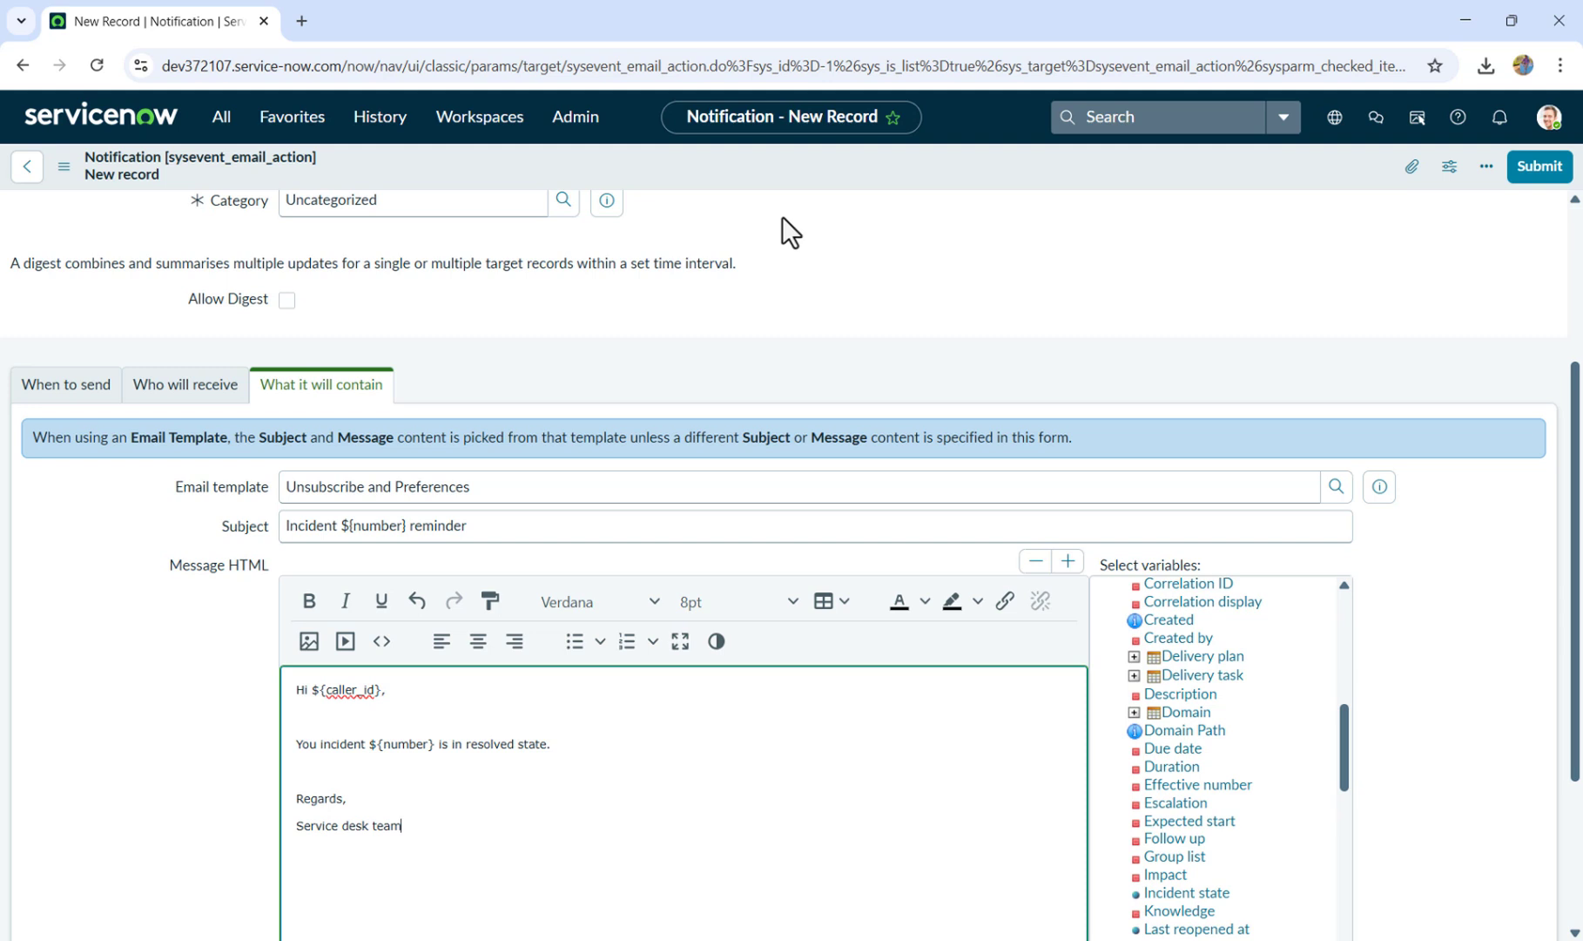
pyautogui.rightClick(745, 159)
pyautogui.click(824, 163)
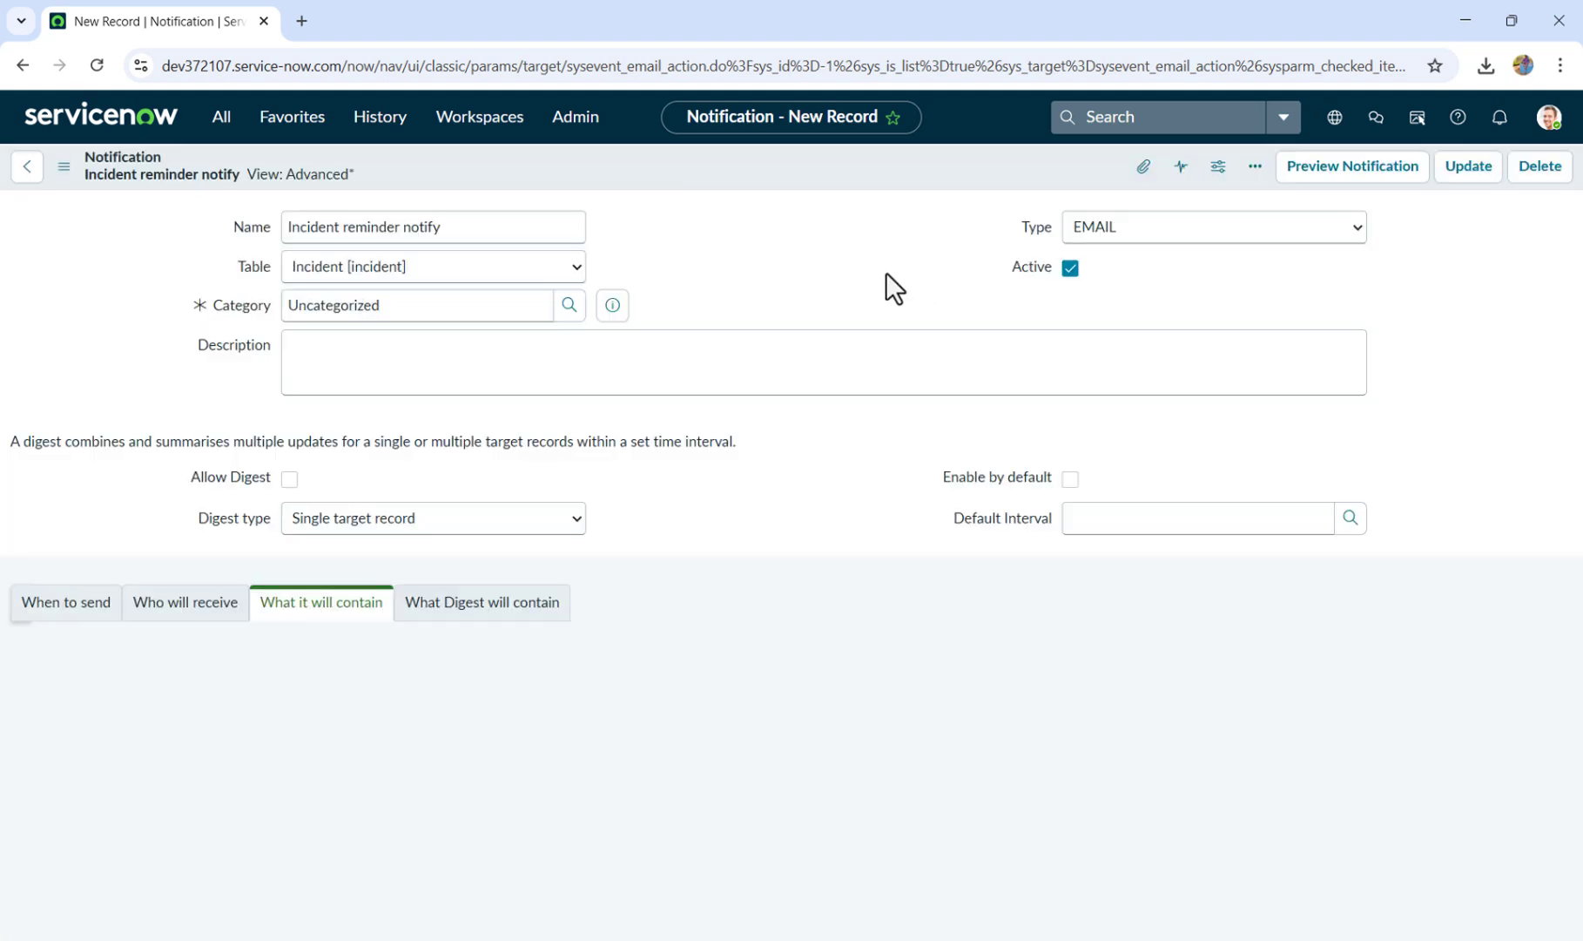
# Find Flow Designer through the application navigator and open it in Workflow Studio.
pyautogui.click(221, 118)
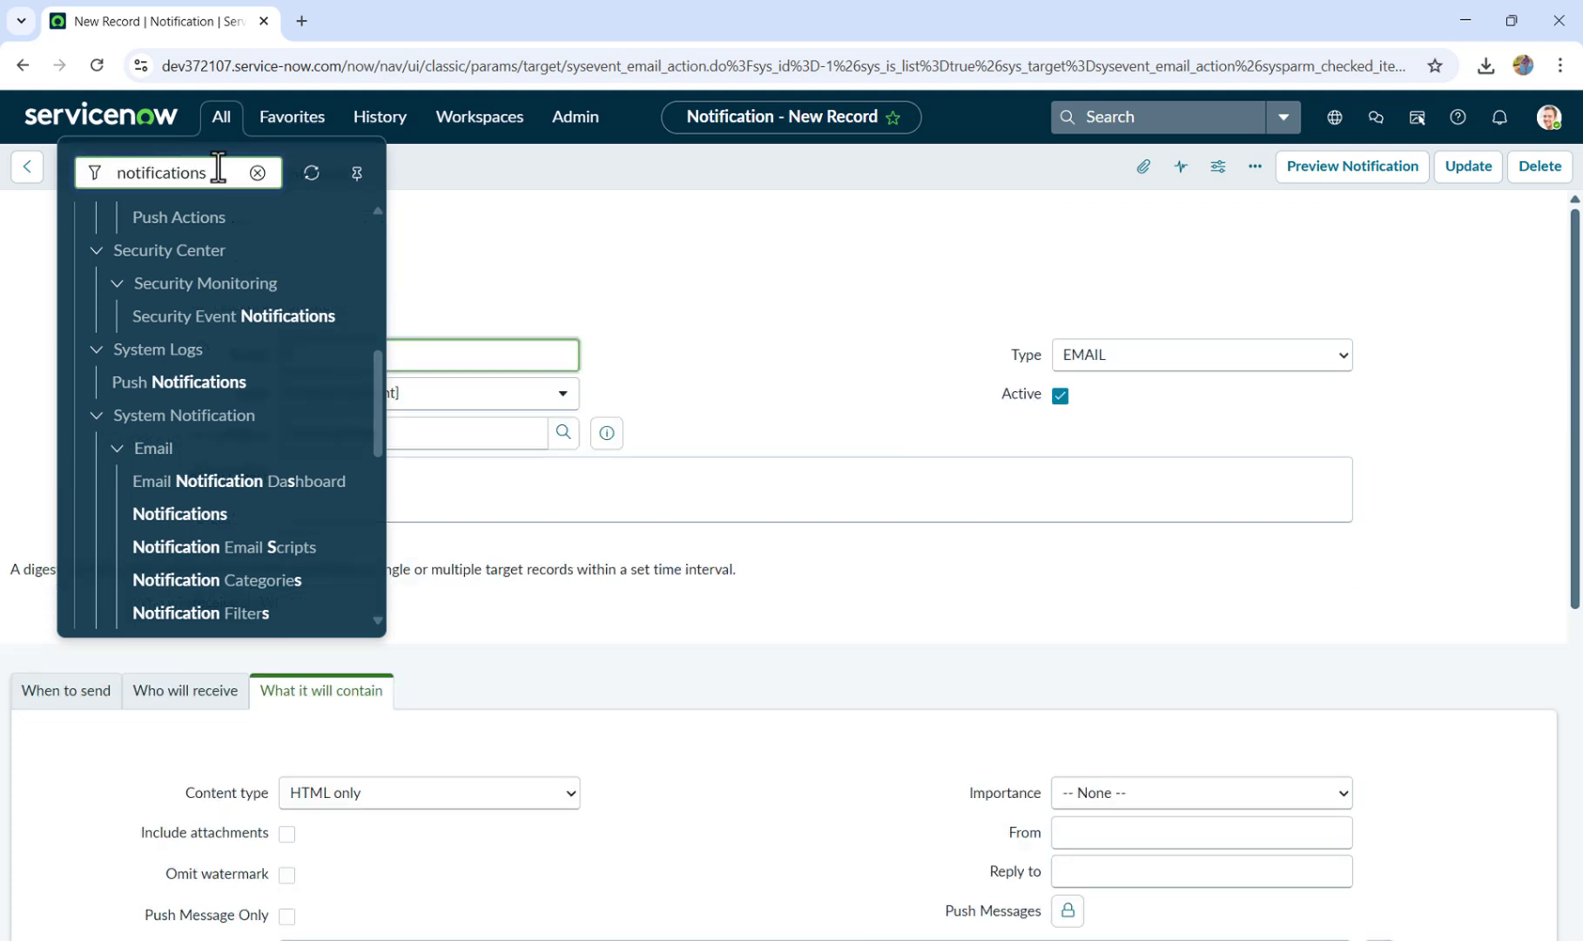
pyautogui.doubleClick(217, 179)
pyautogui.write('flow ')
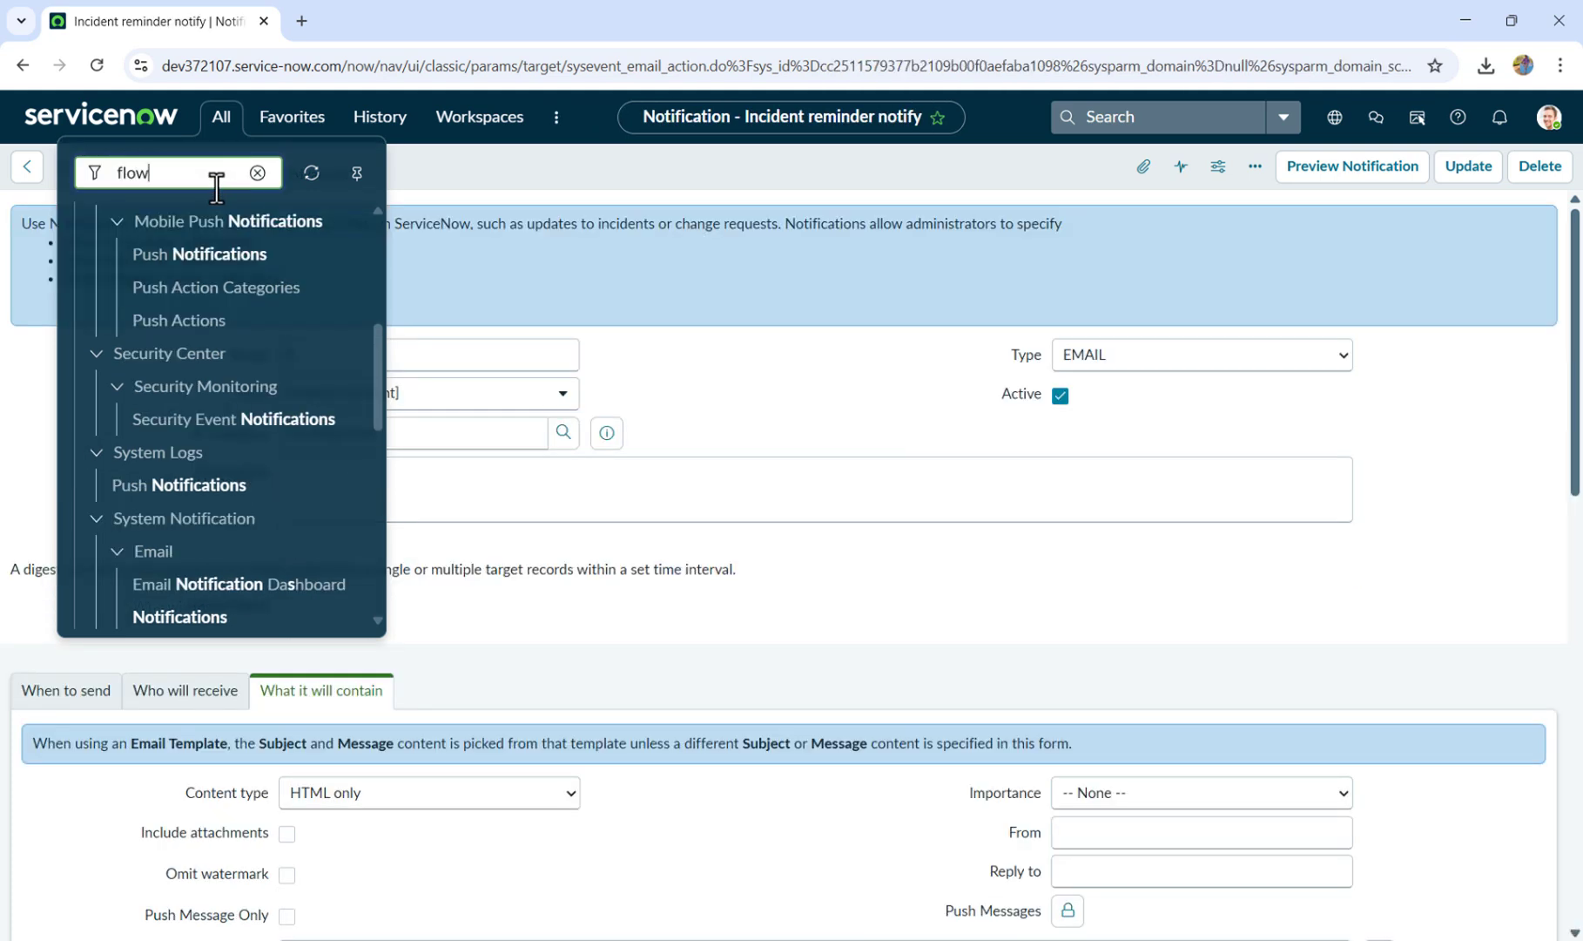
pyautogui.write('desinger')
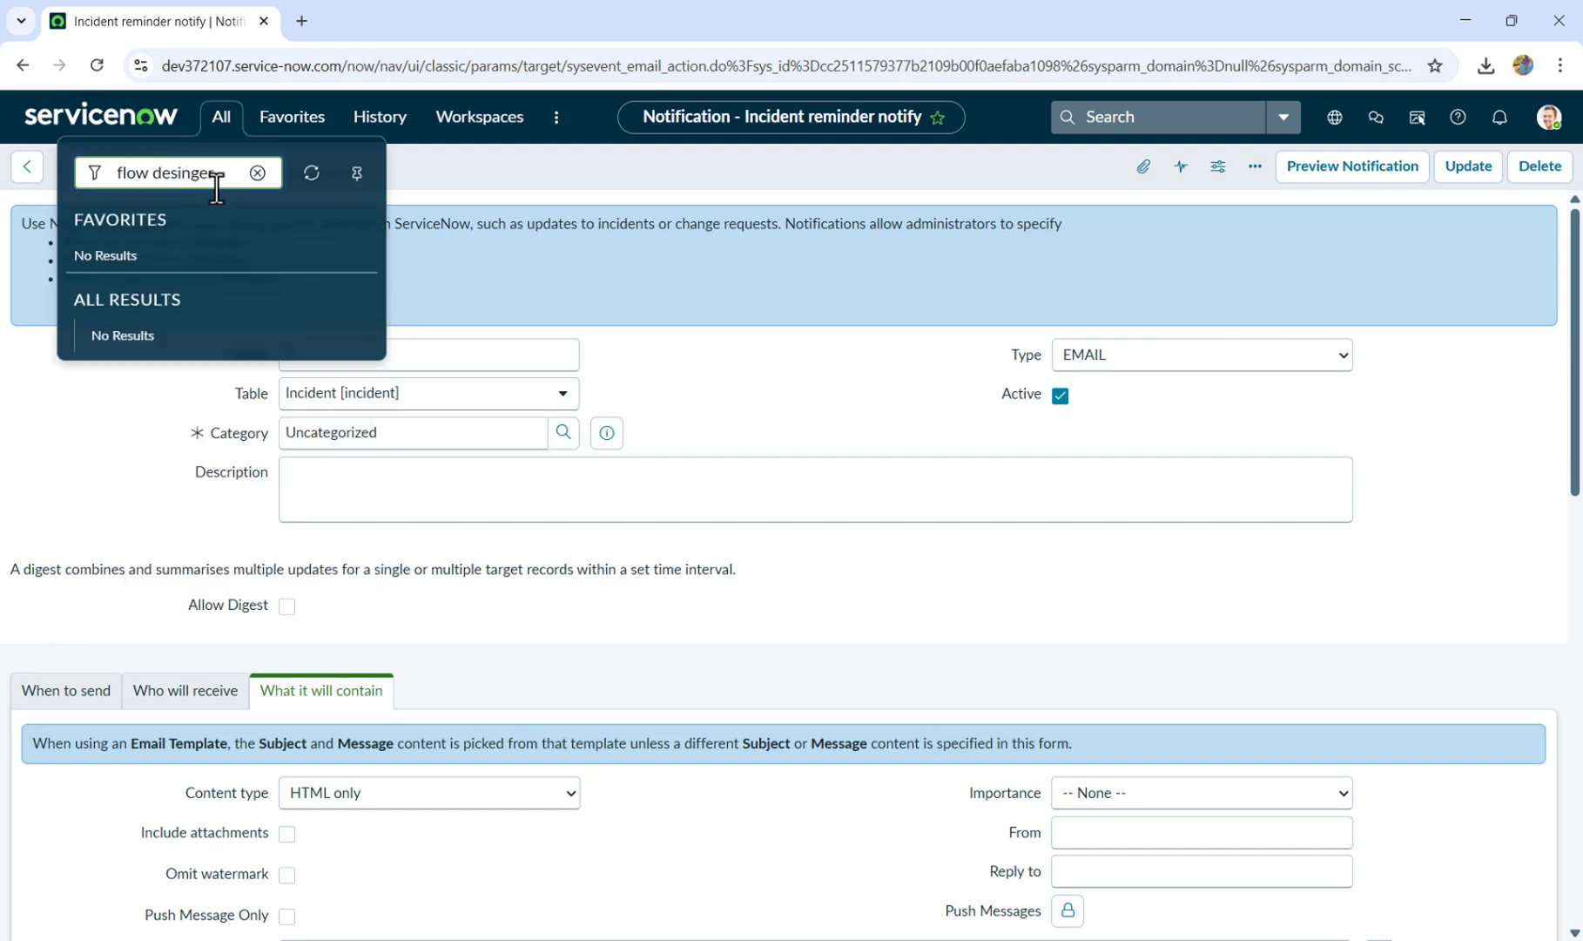
pyautogui.press('BackSpace')
pyautogui.press('BackSpace')
pyautogui.press('BackSpace')
pyautogui.press('BackSpace')
pyautogui.write('g')
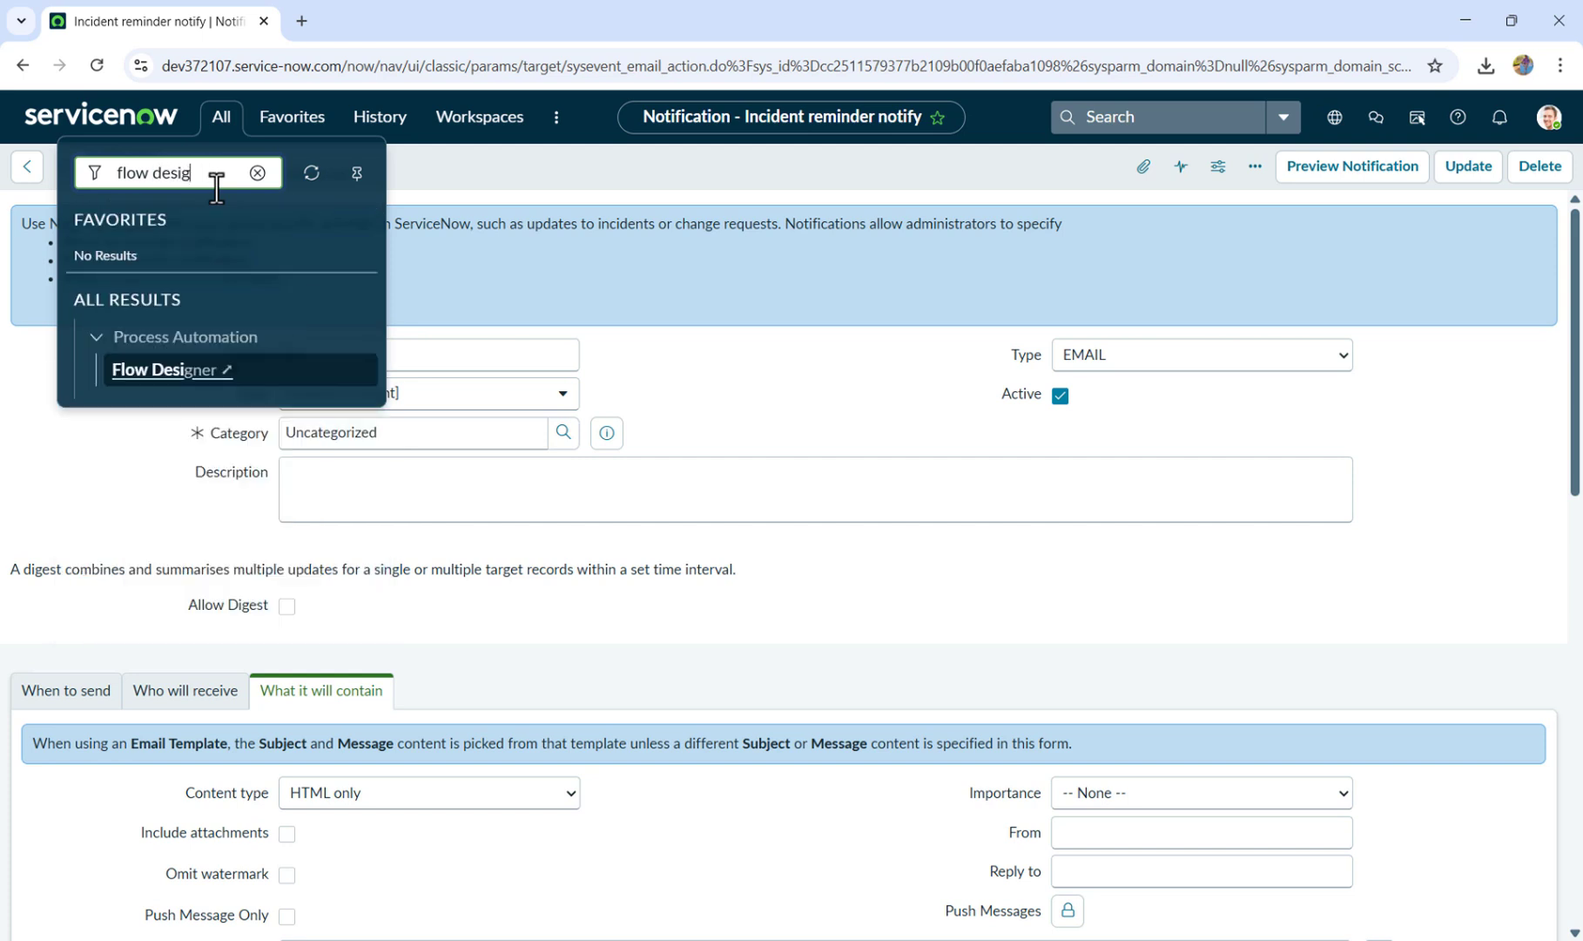
pyautogui.write('ne')
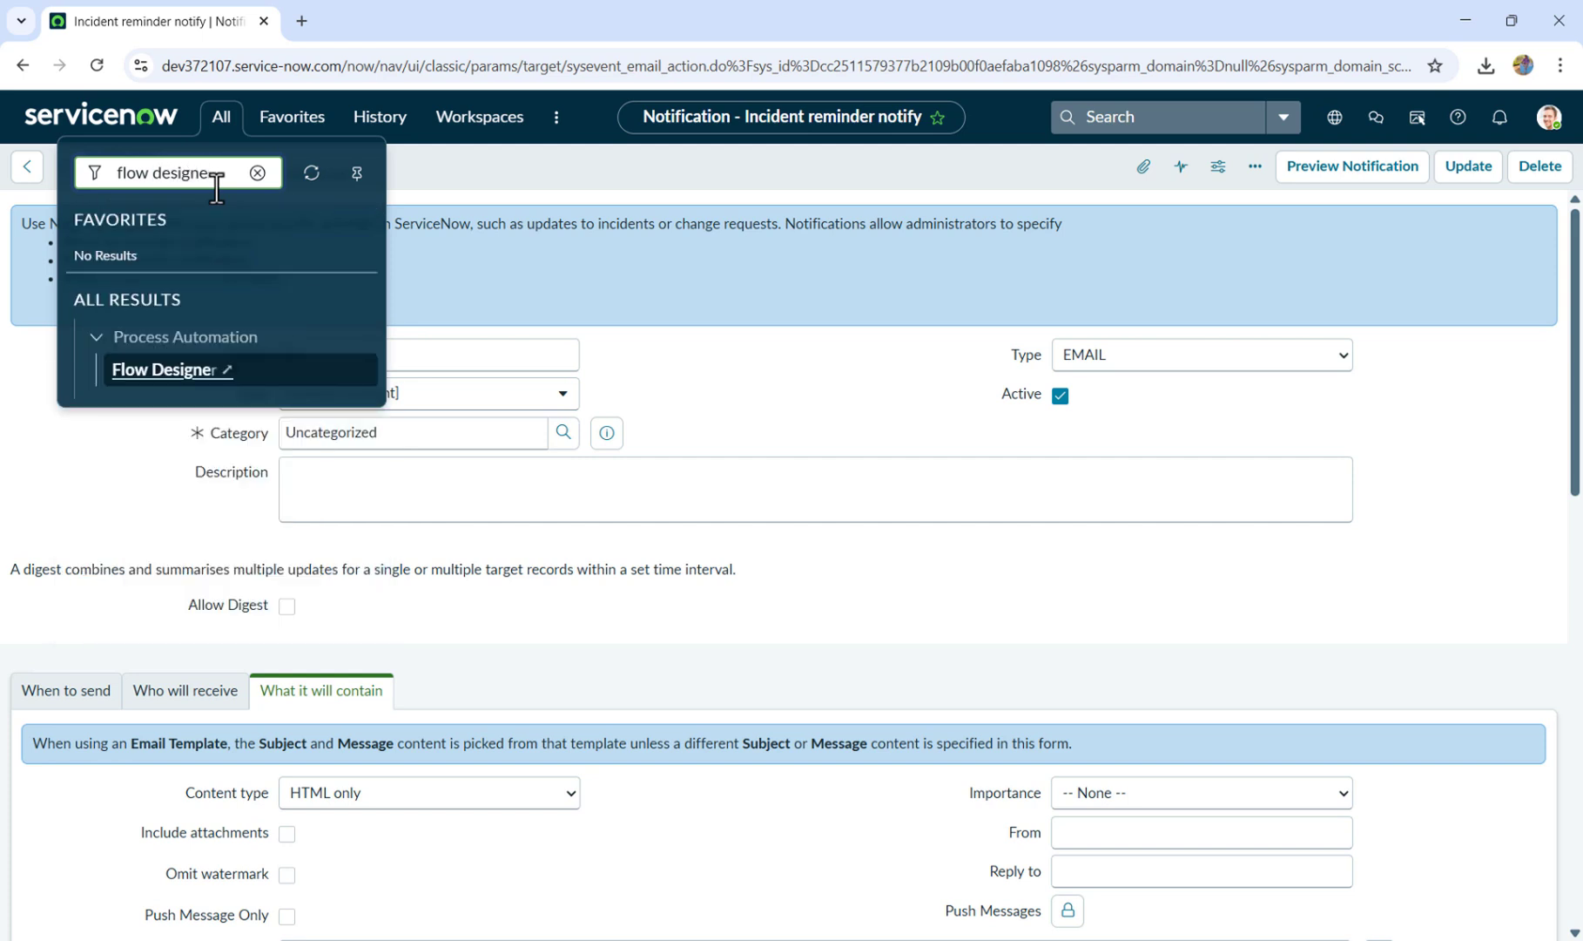
pyautogui.click(151, 381)
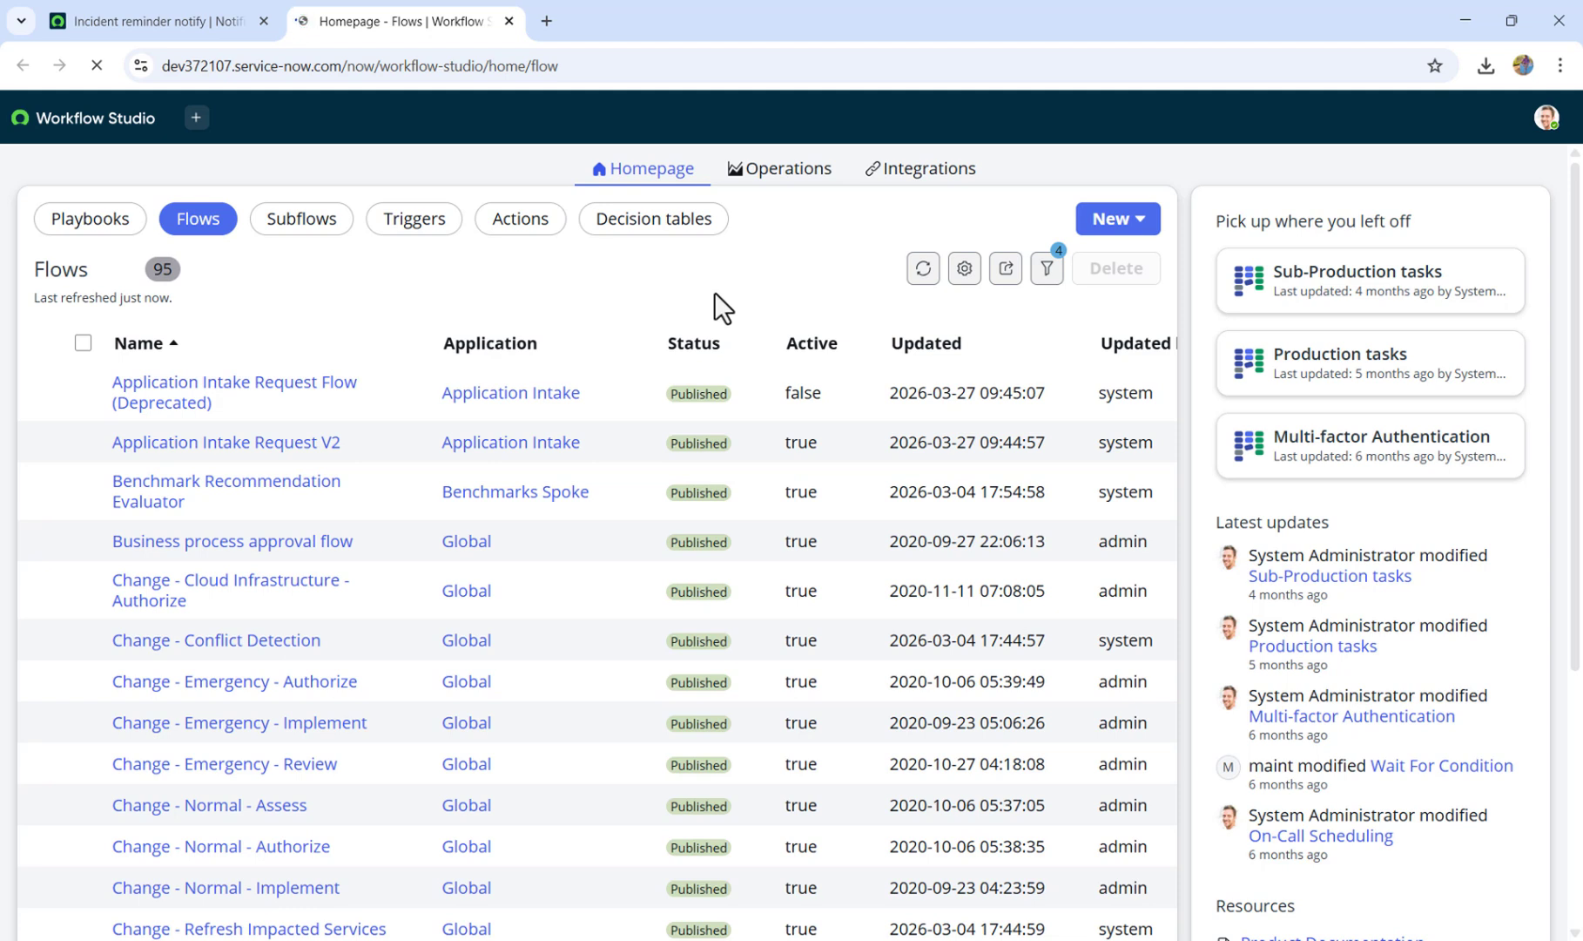
# Create a new flow named "Trigger incident reminder notification" and build it.
pyautogui.click(1148, 228)
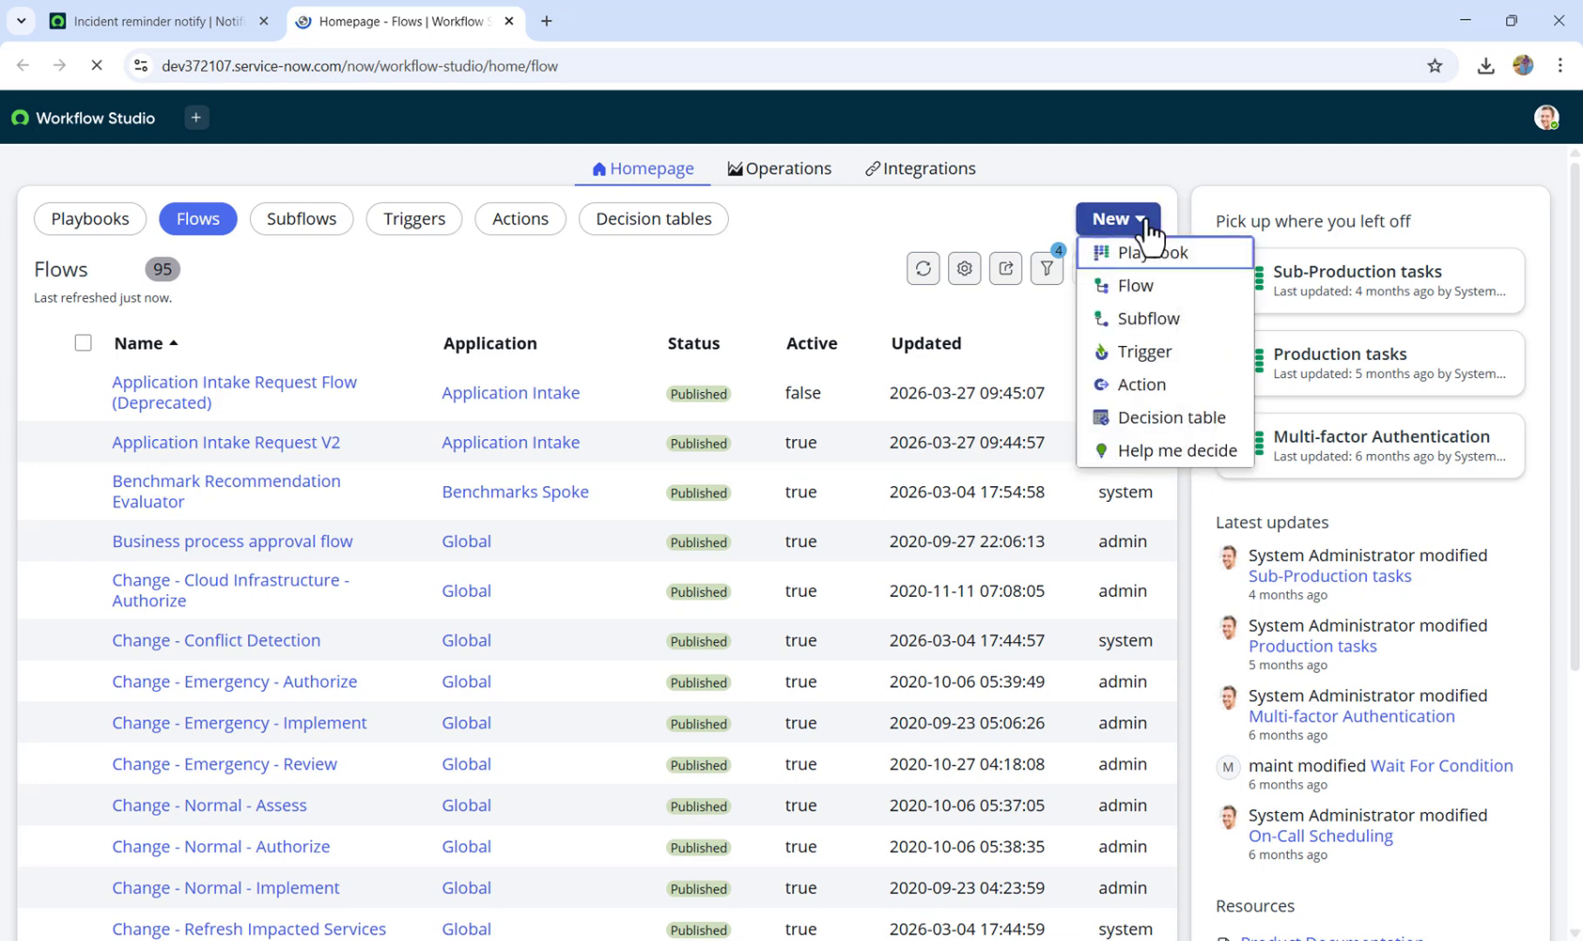
pyautogui.click(1143, 286)
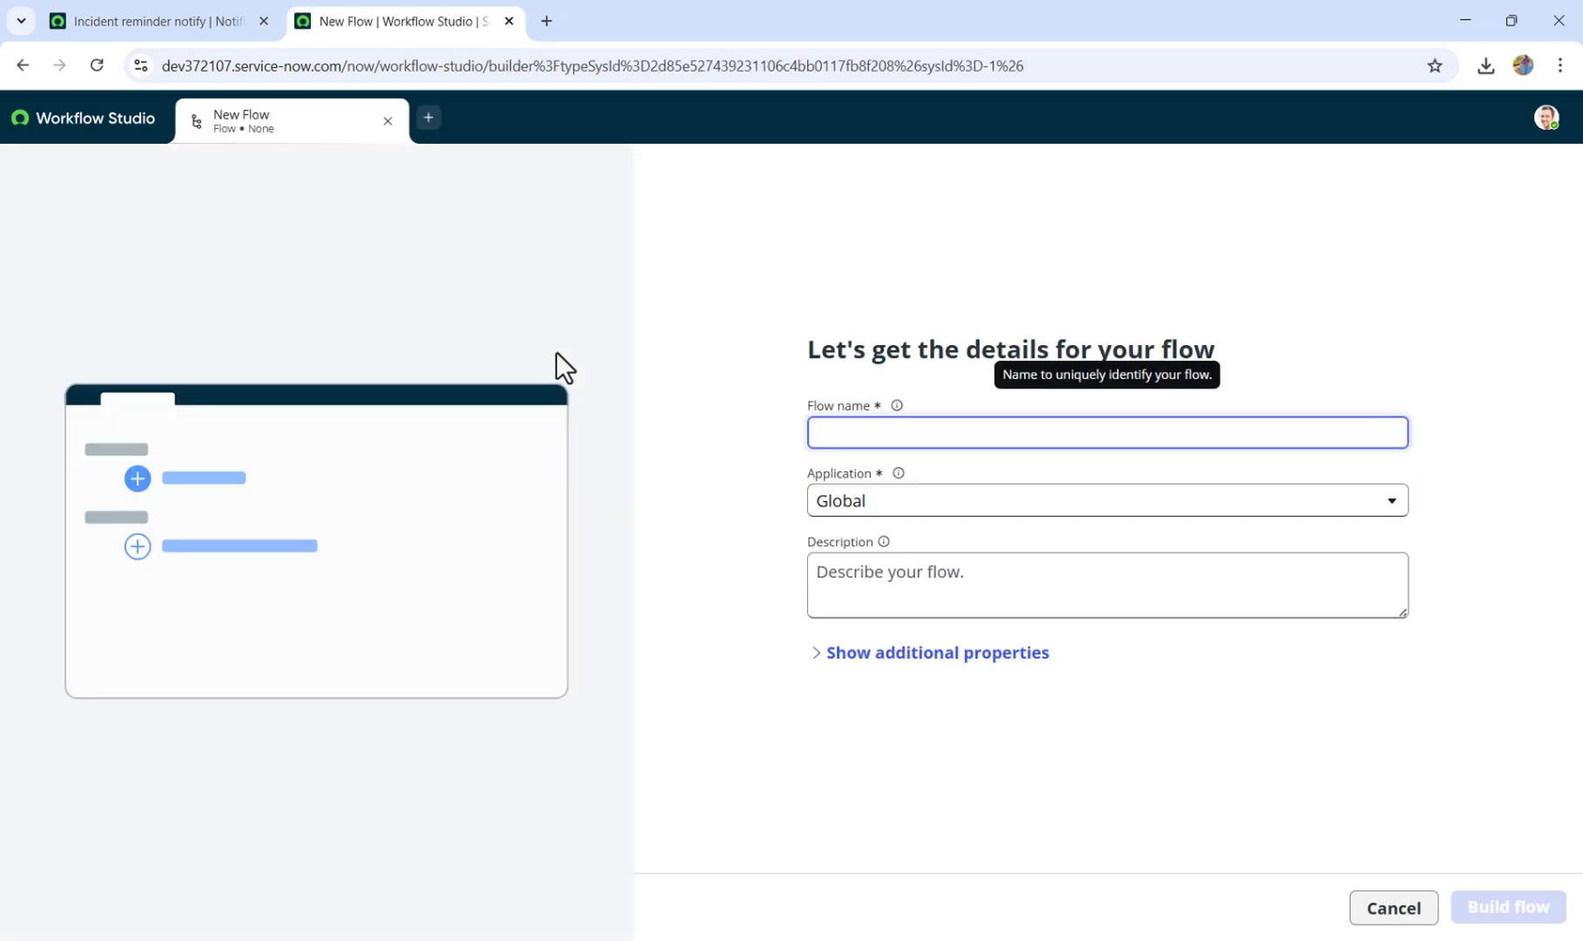
pyautogui.write('ci')
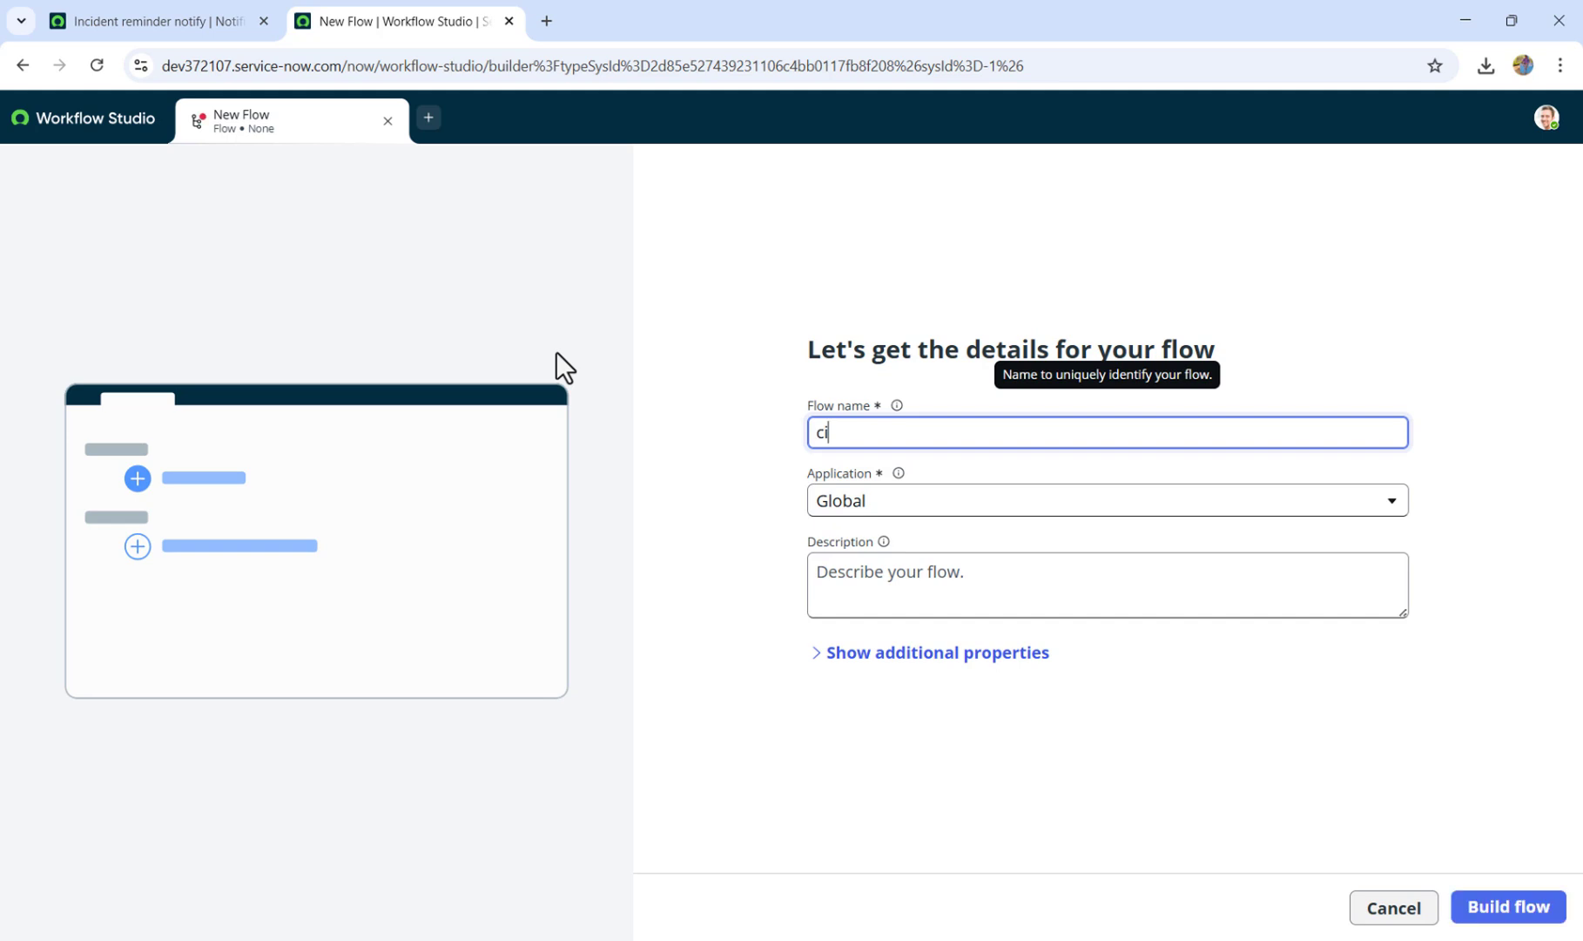
pyautogui.press('BackSpace')
pyautogui.write('Trig')
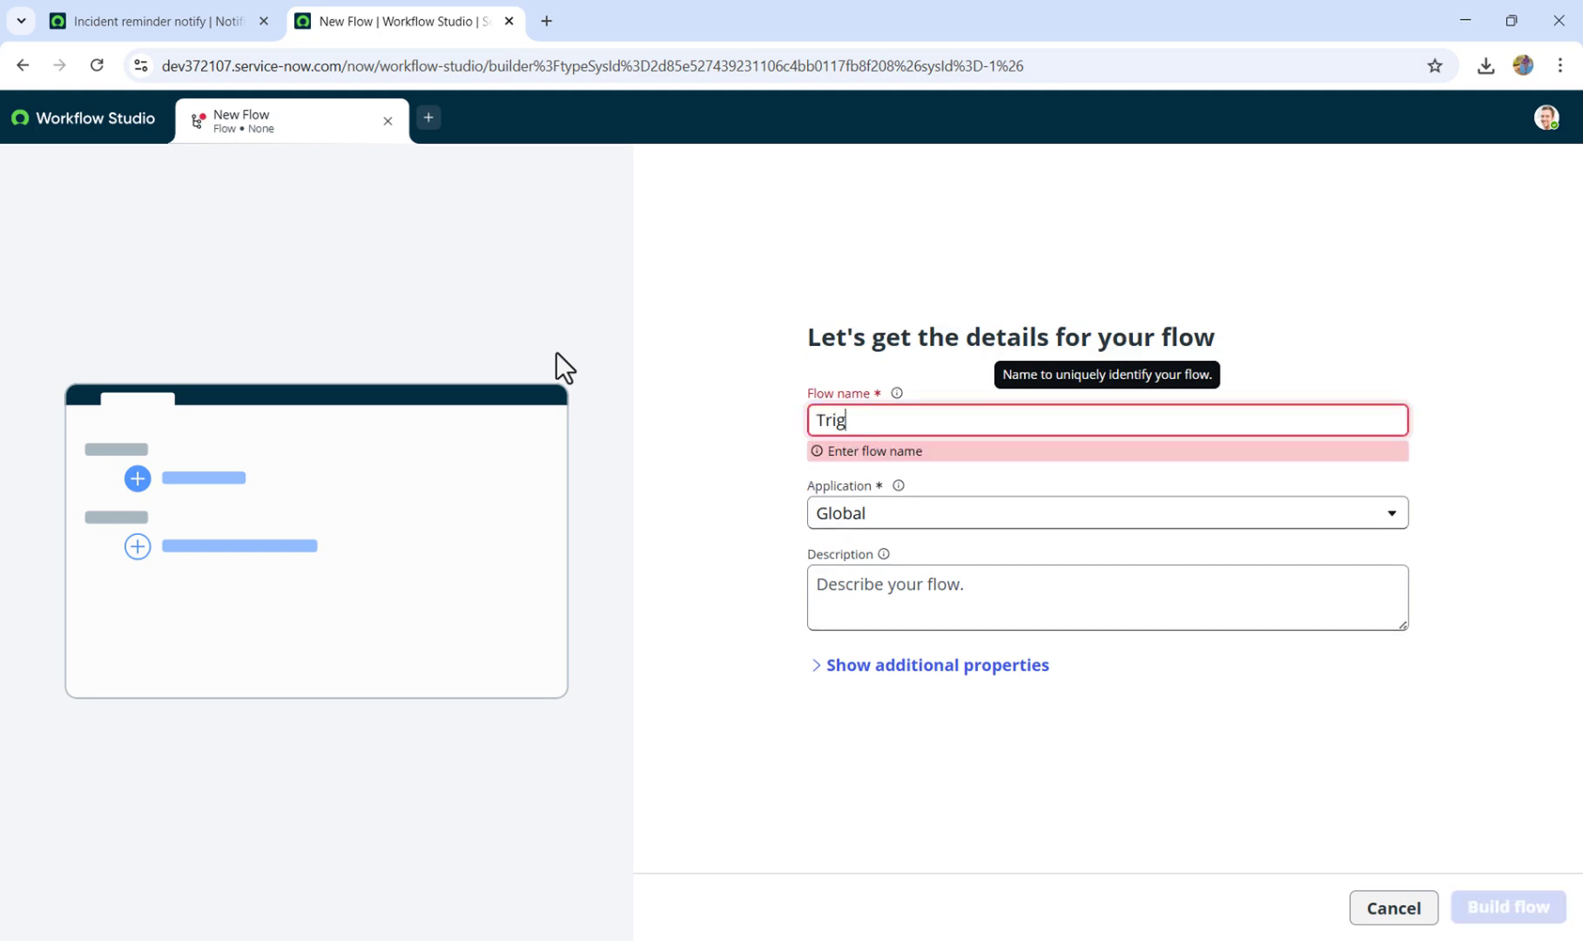
pyautogui.write('ger incident ')
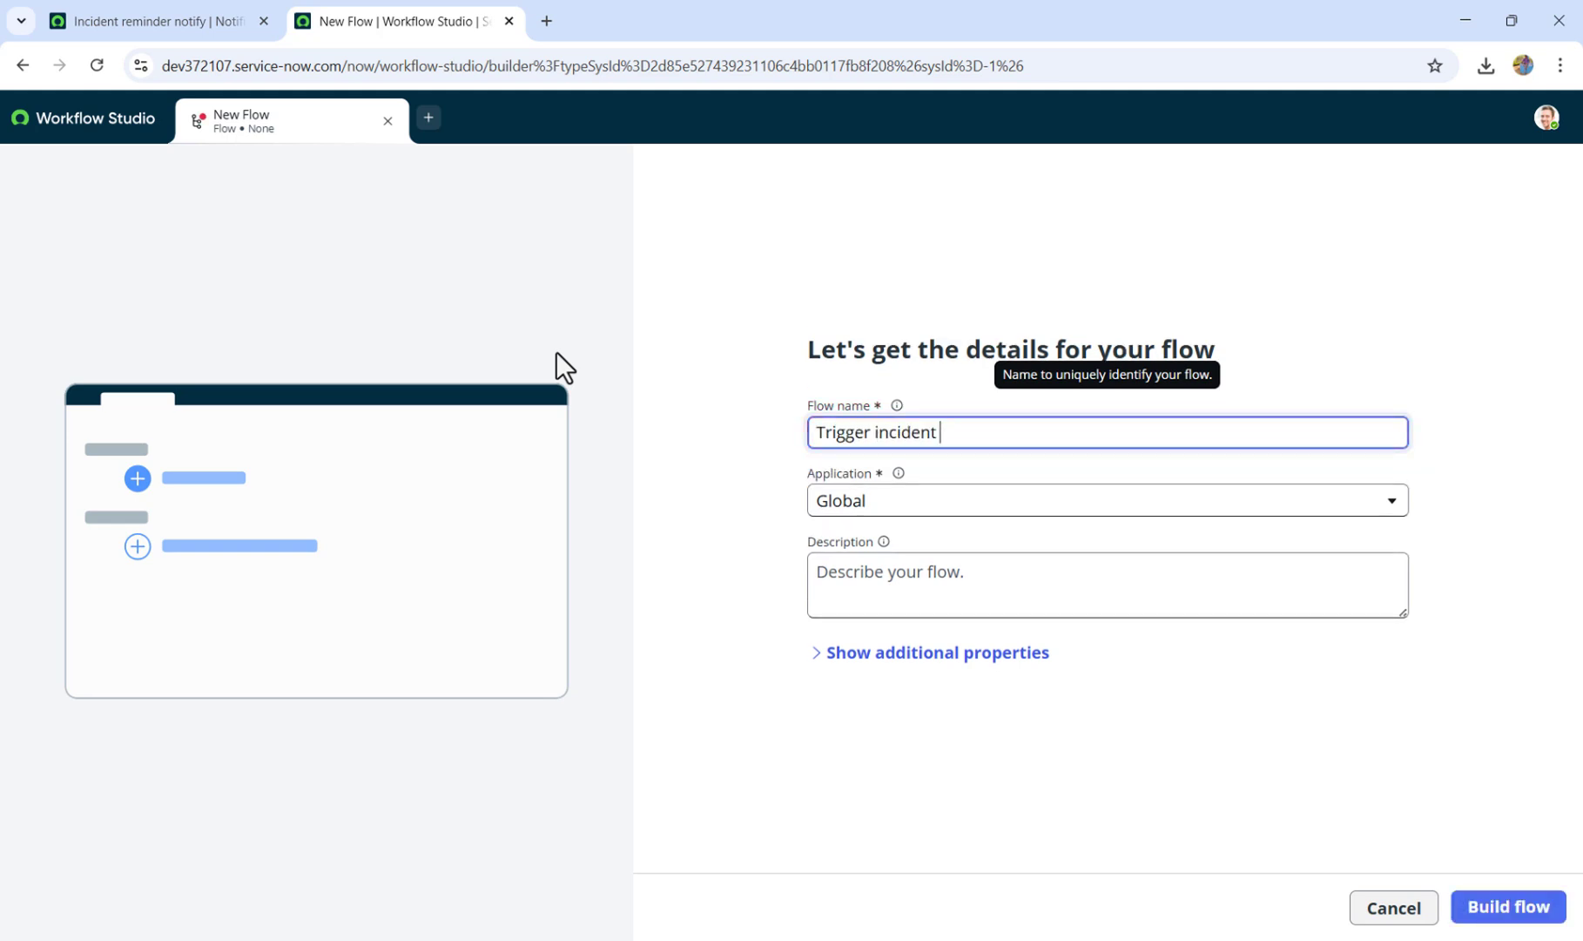
pyautogui.write('reminder notification')
pyautogui.press('BackSpace')
pyautogui.press('BackSpace')
pyautogui.press('BackSpace')
pyautogui.press('BackSpace')
pyautogui.write('tion')
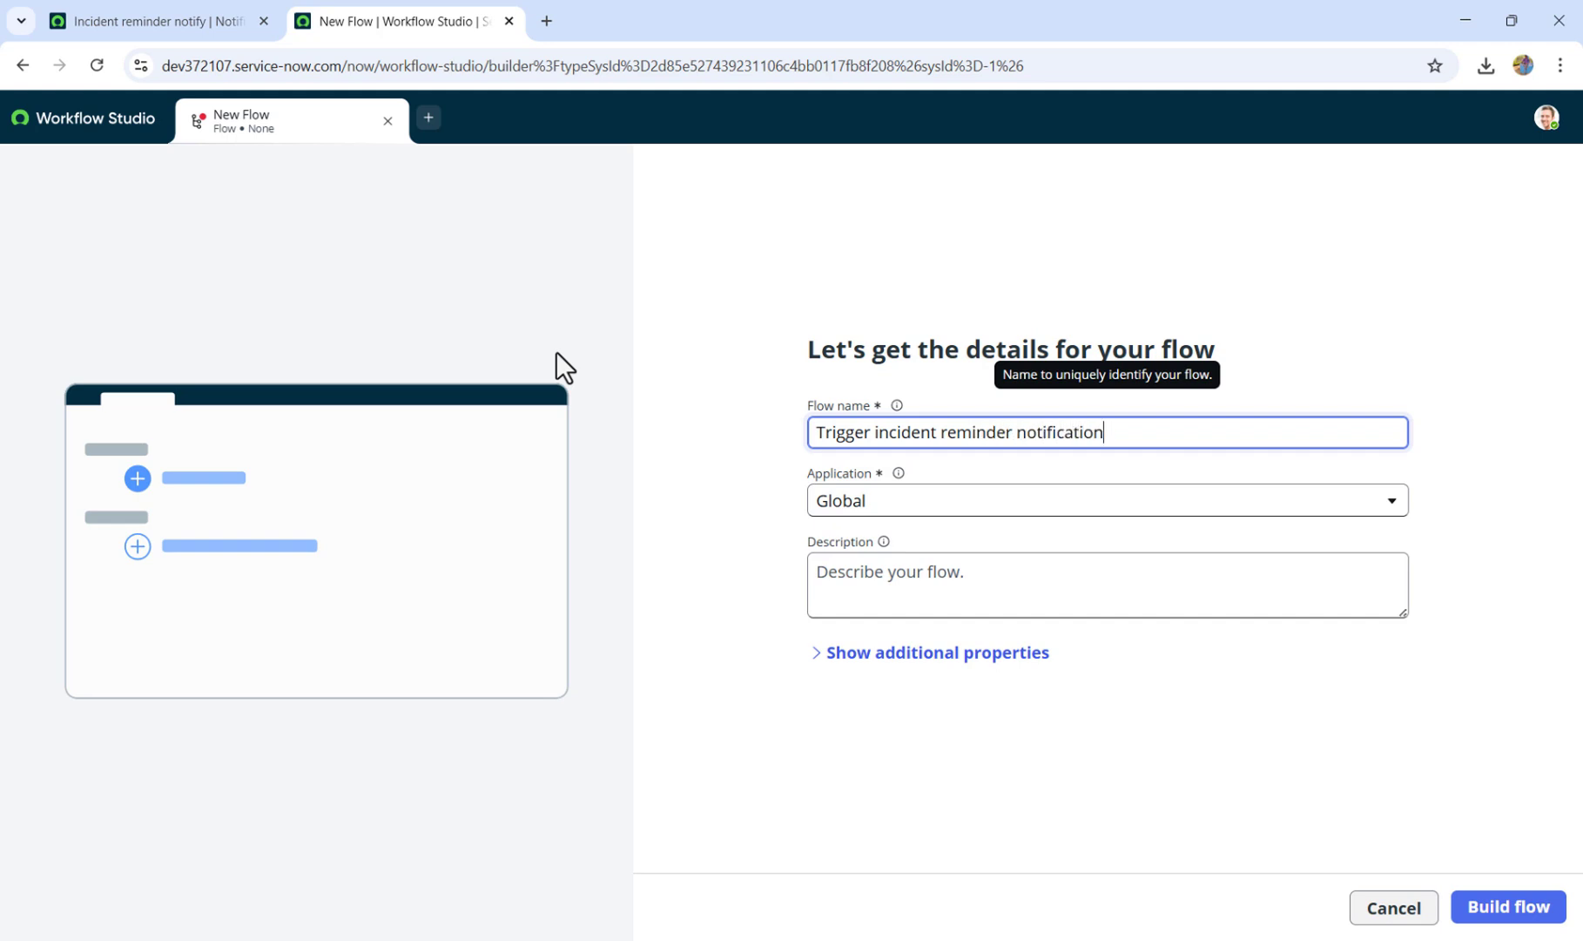
pyautogui.click(1522, 906)
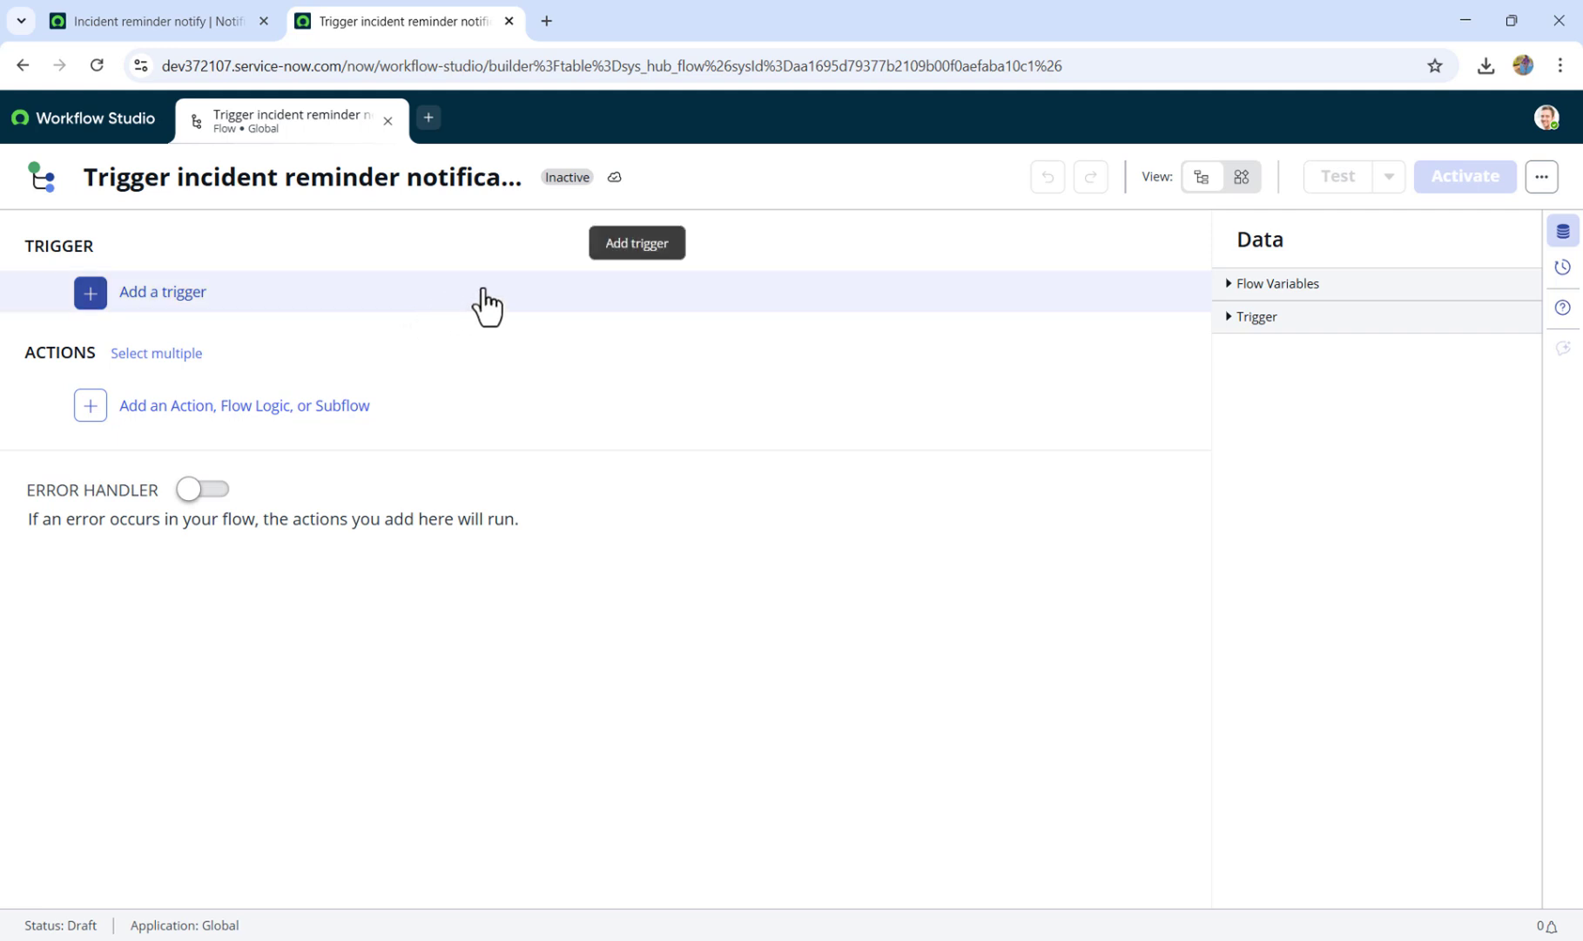
# Add a record Updated trigger to the flow for the Incident [incident] table.
pyautogui.click(300, 306)
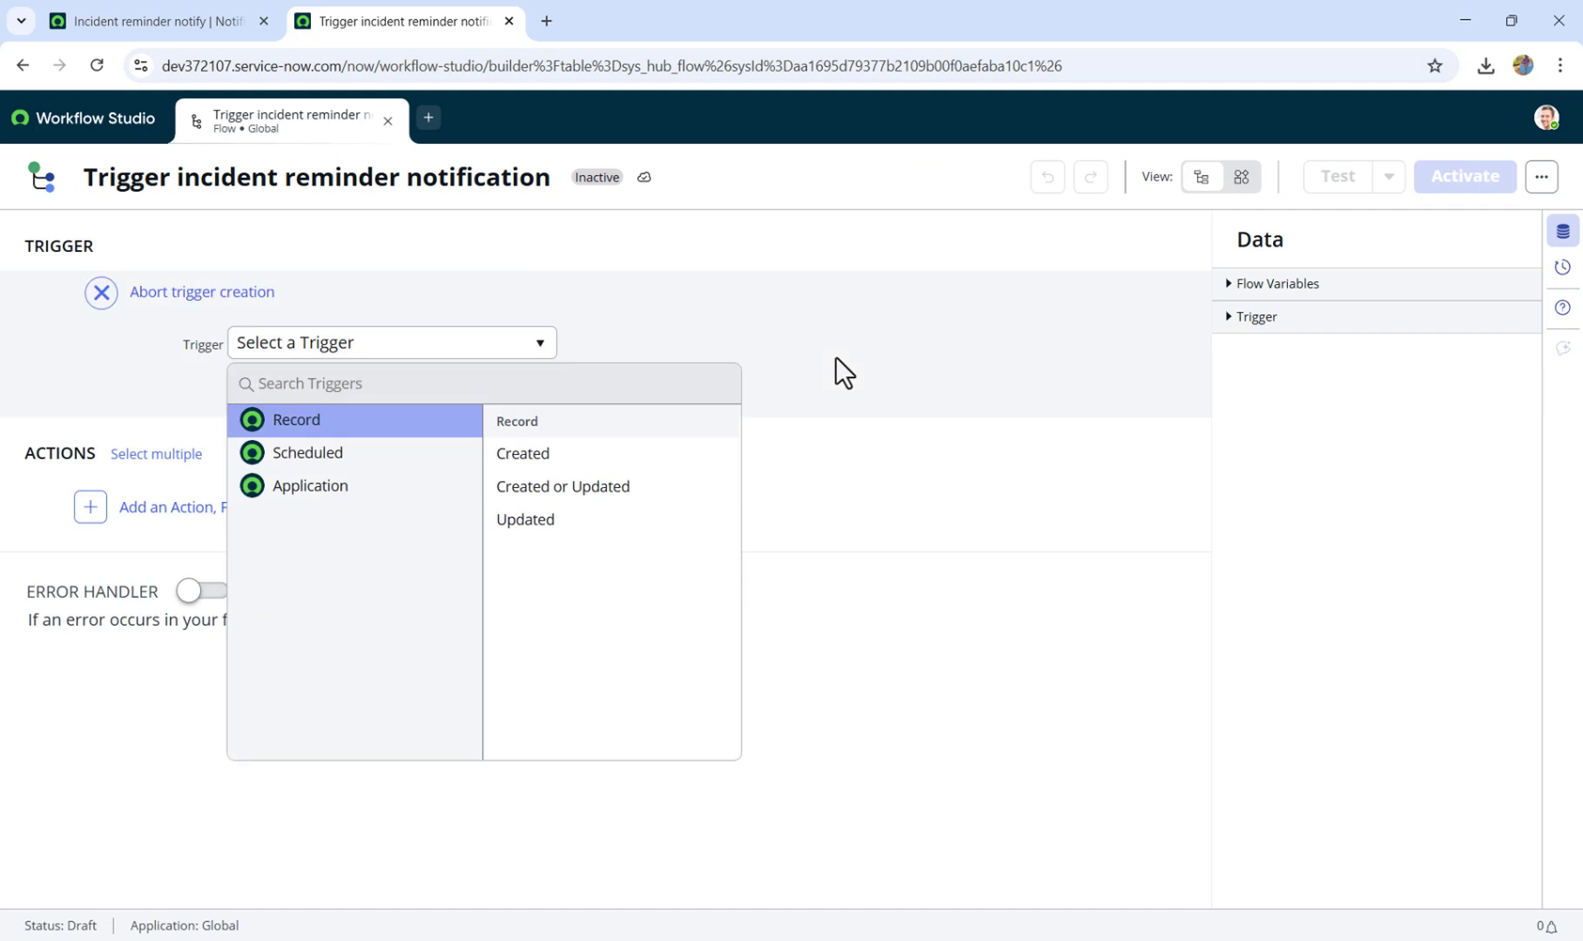
pyautogui.click(570, 521)
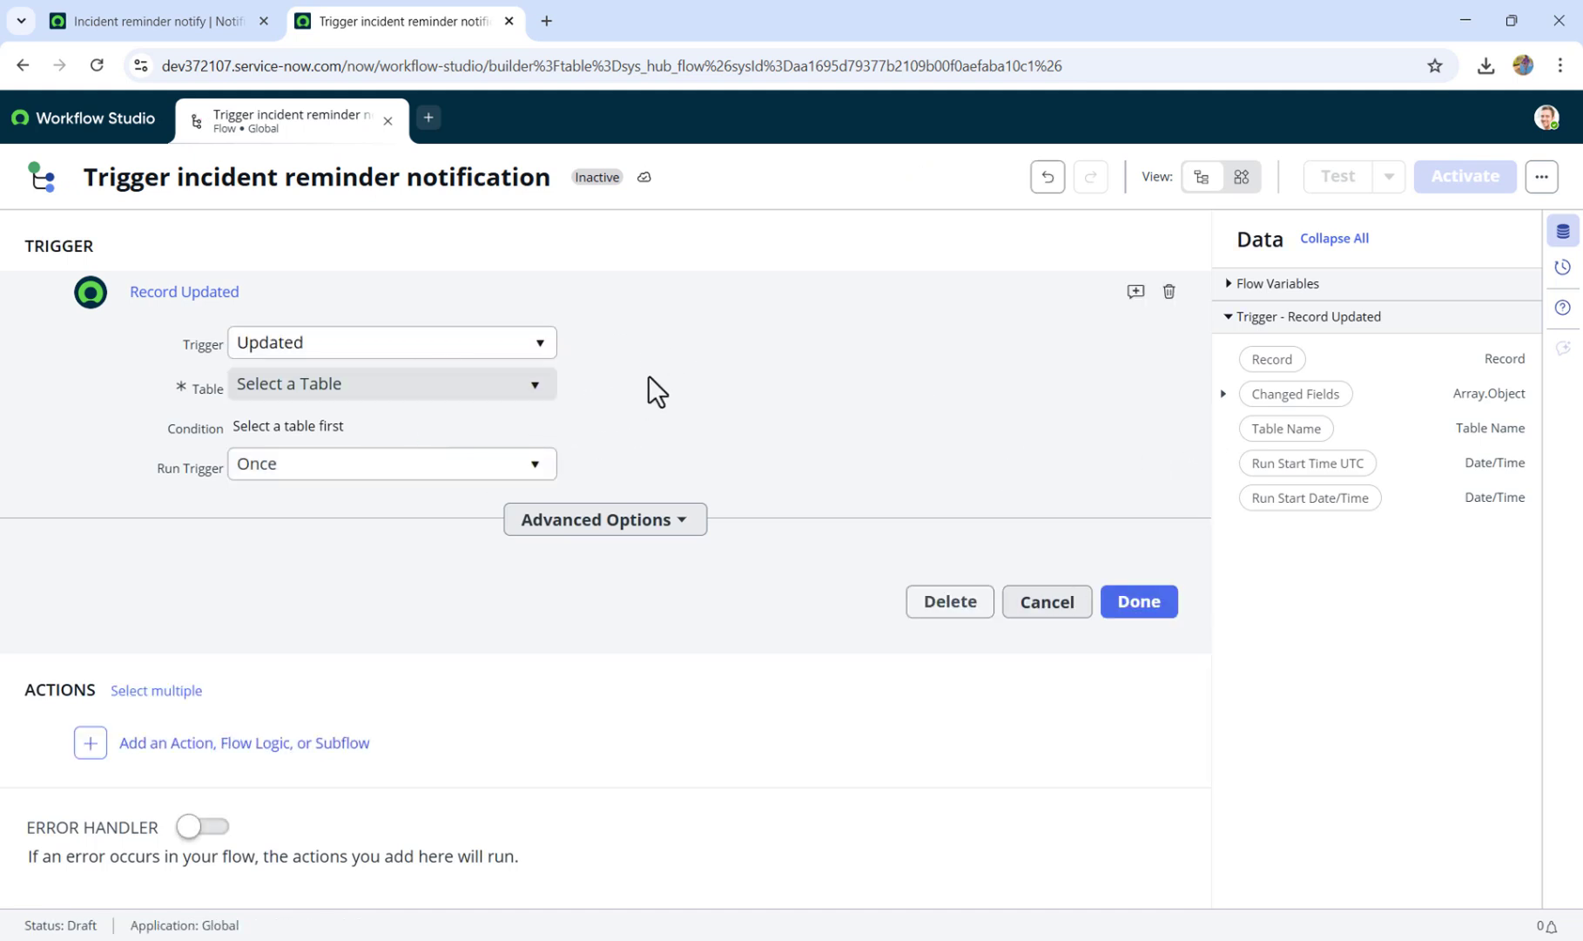
pyautogui.click(464, 386)
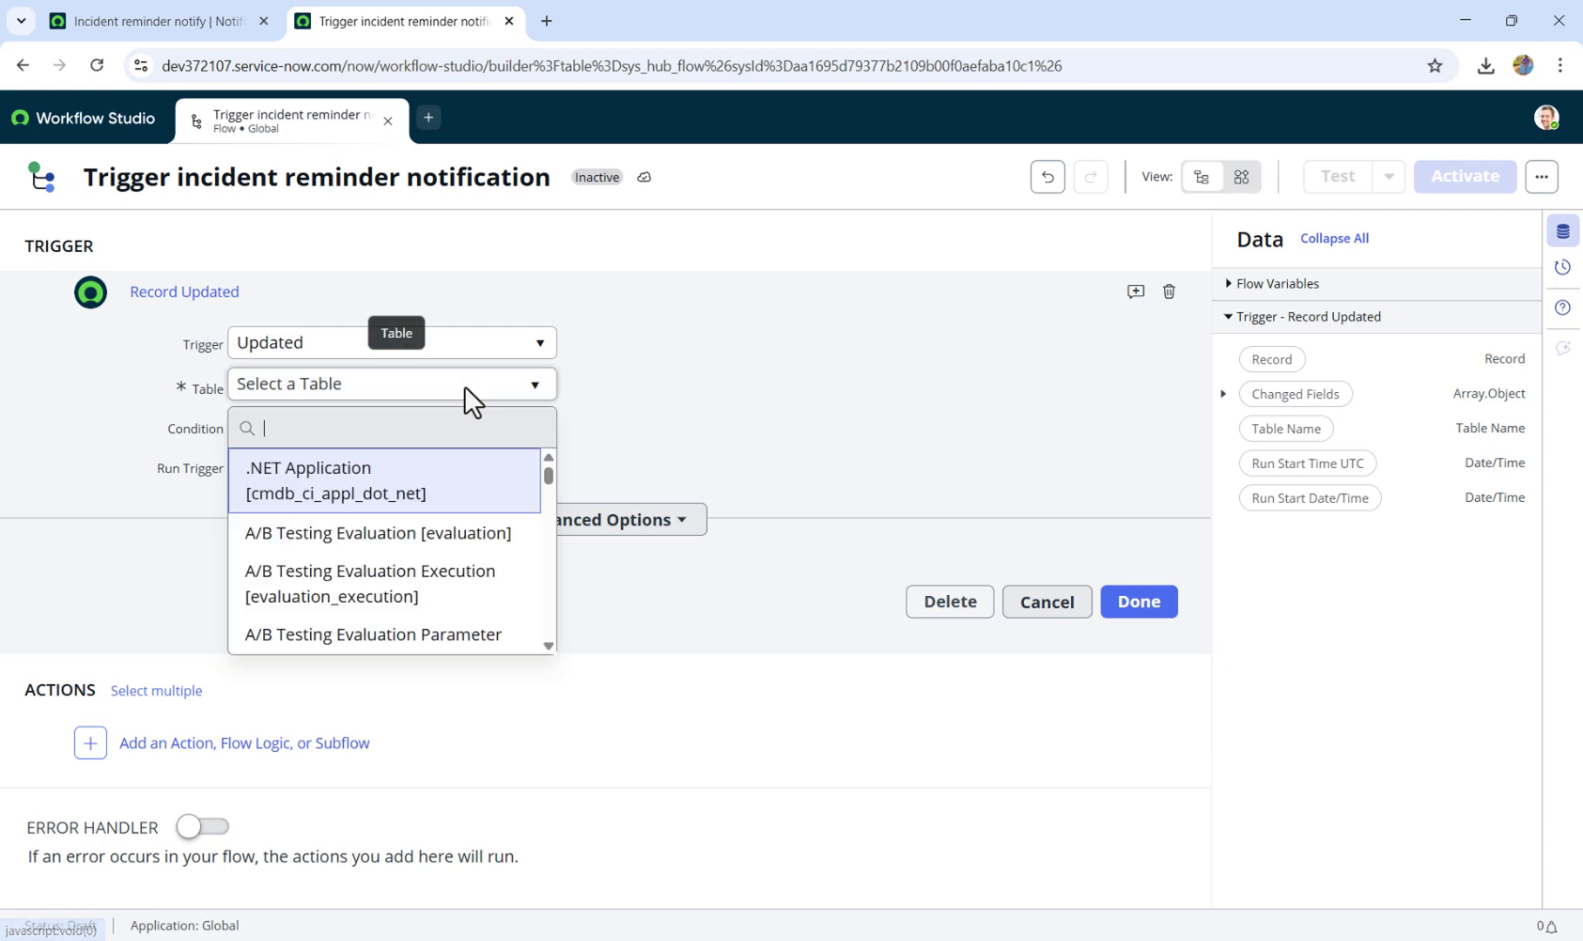
pyautogui.write('incident')
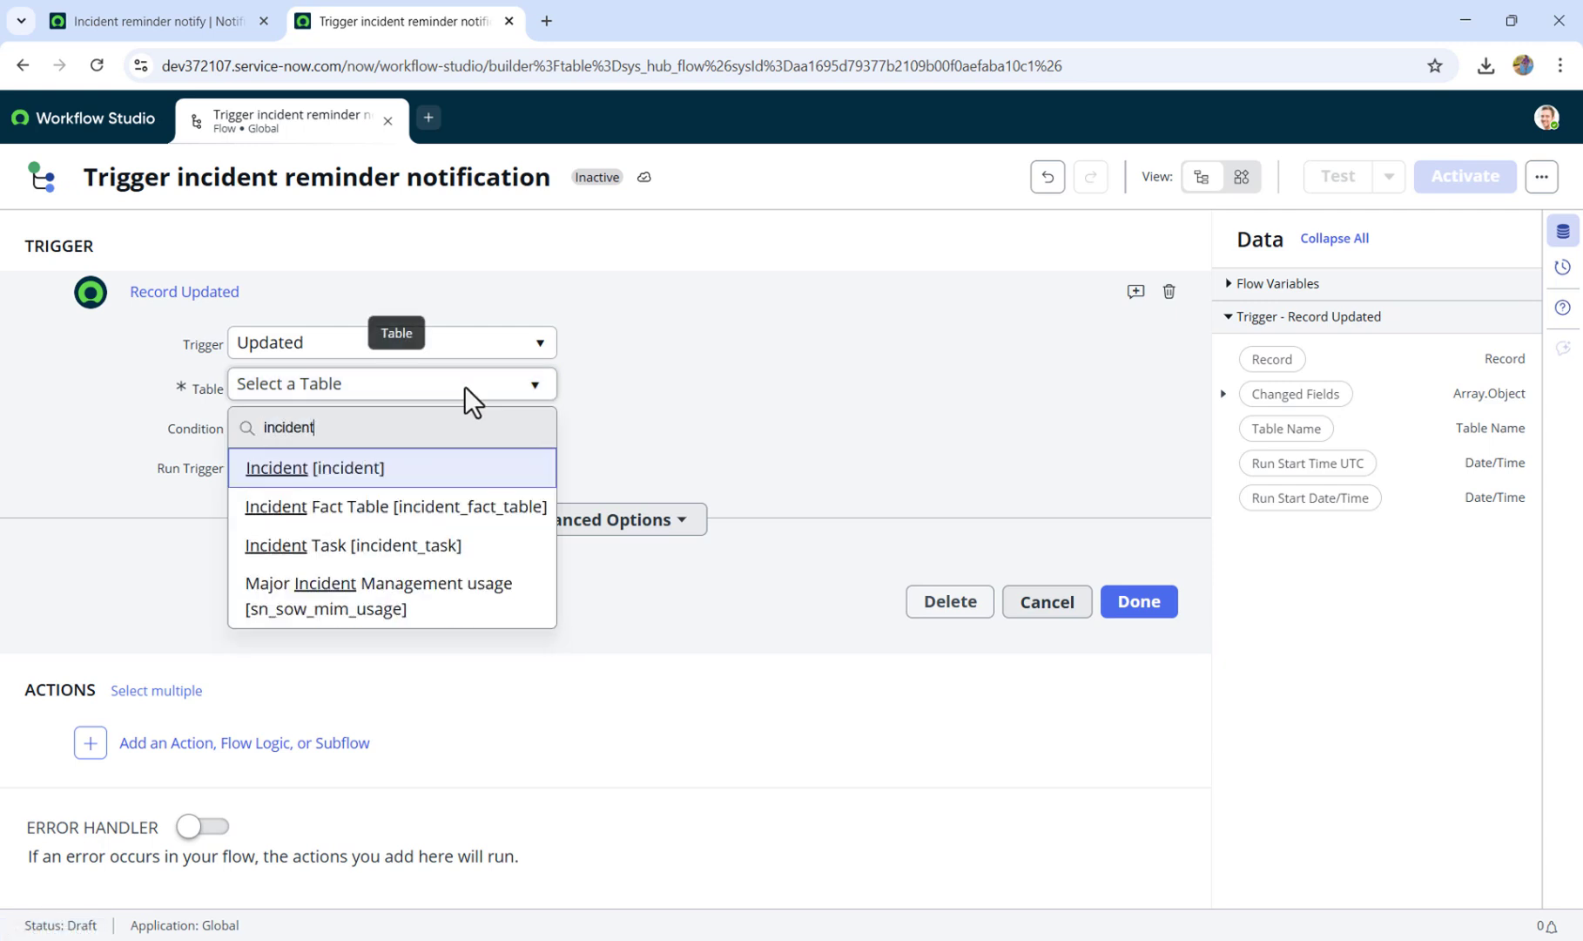
pyautogui.click(438, 475)
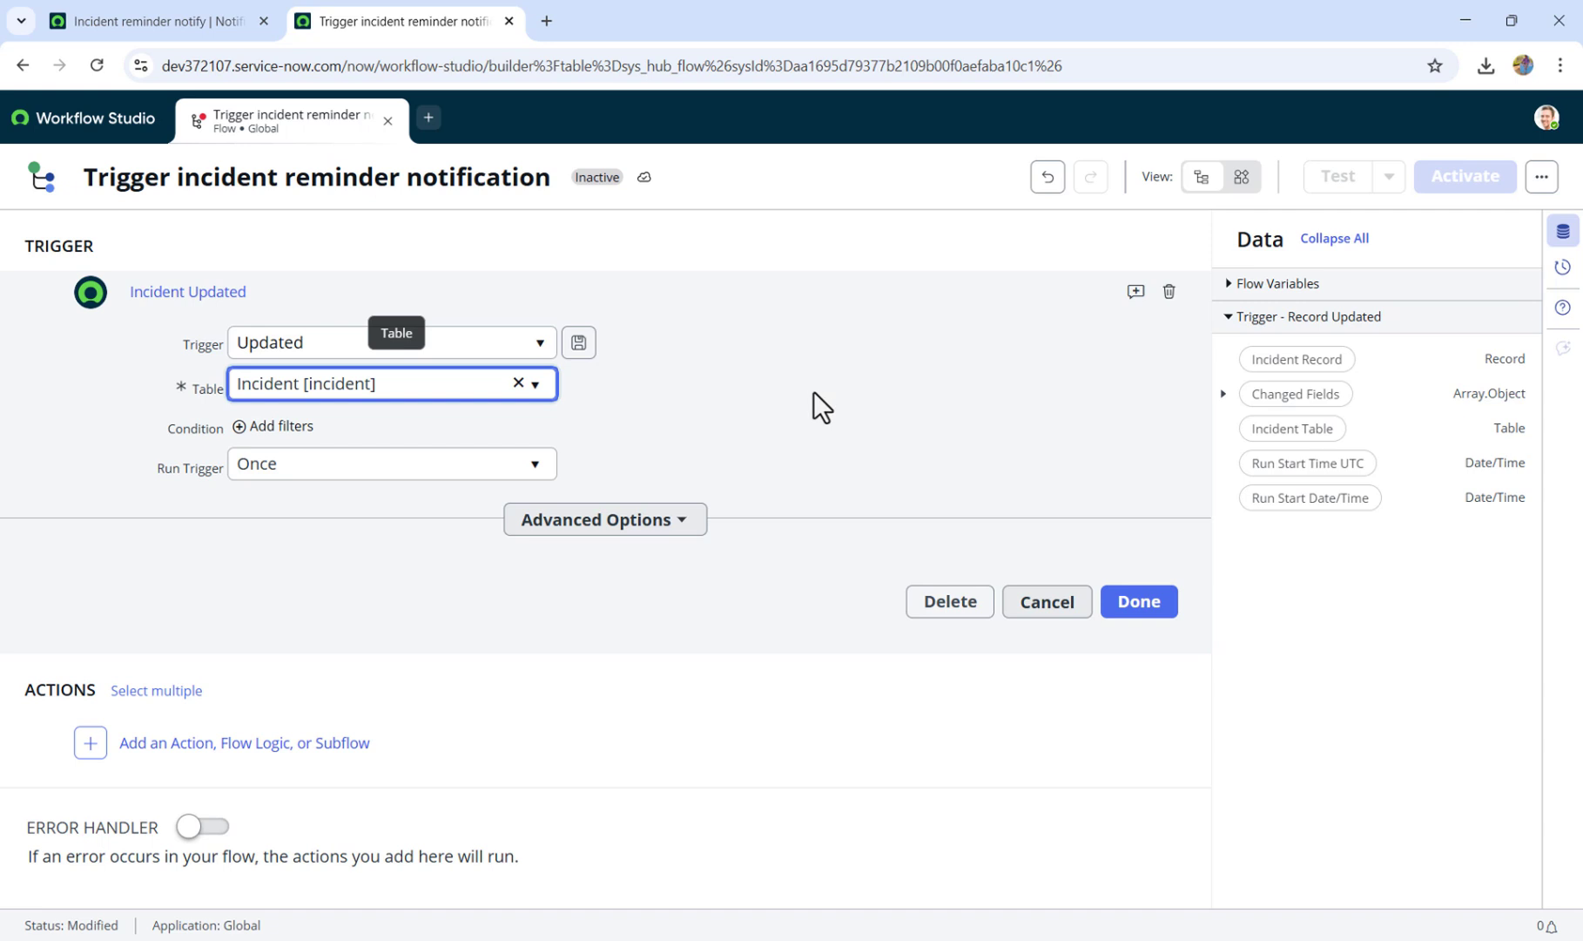
# Add the trigger condition State is Resolved and finish the trigger setup.
pyautogui.click(262, 426)
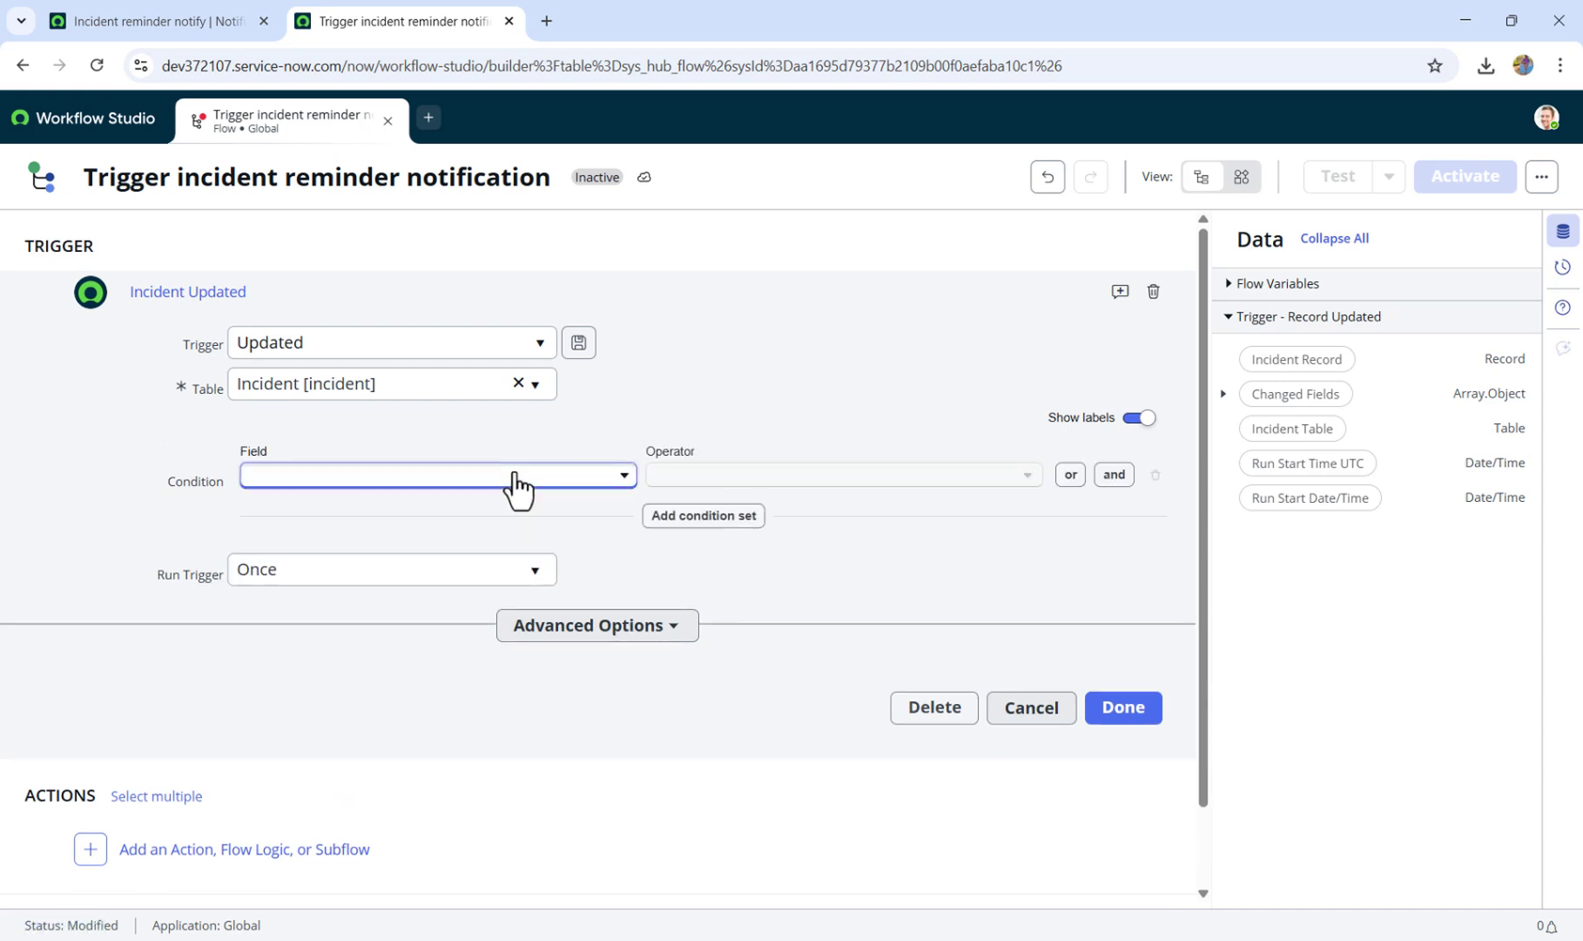
pyautogui.click(519, 477)
pyautogui.write('state')
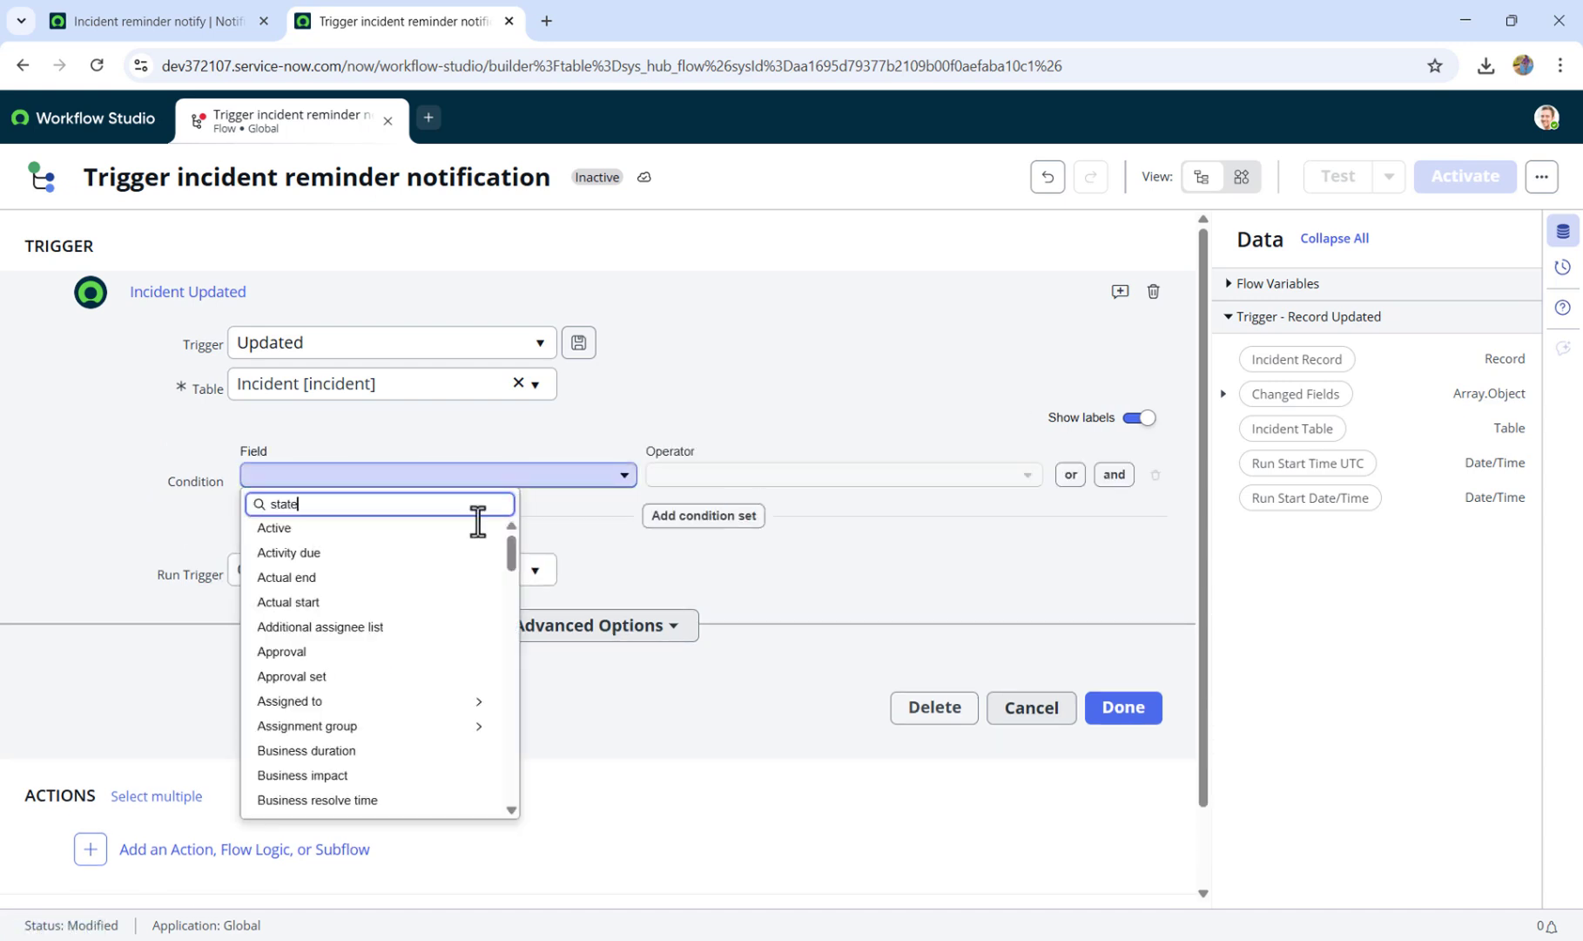
pyautogui.click(298, 553)
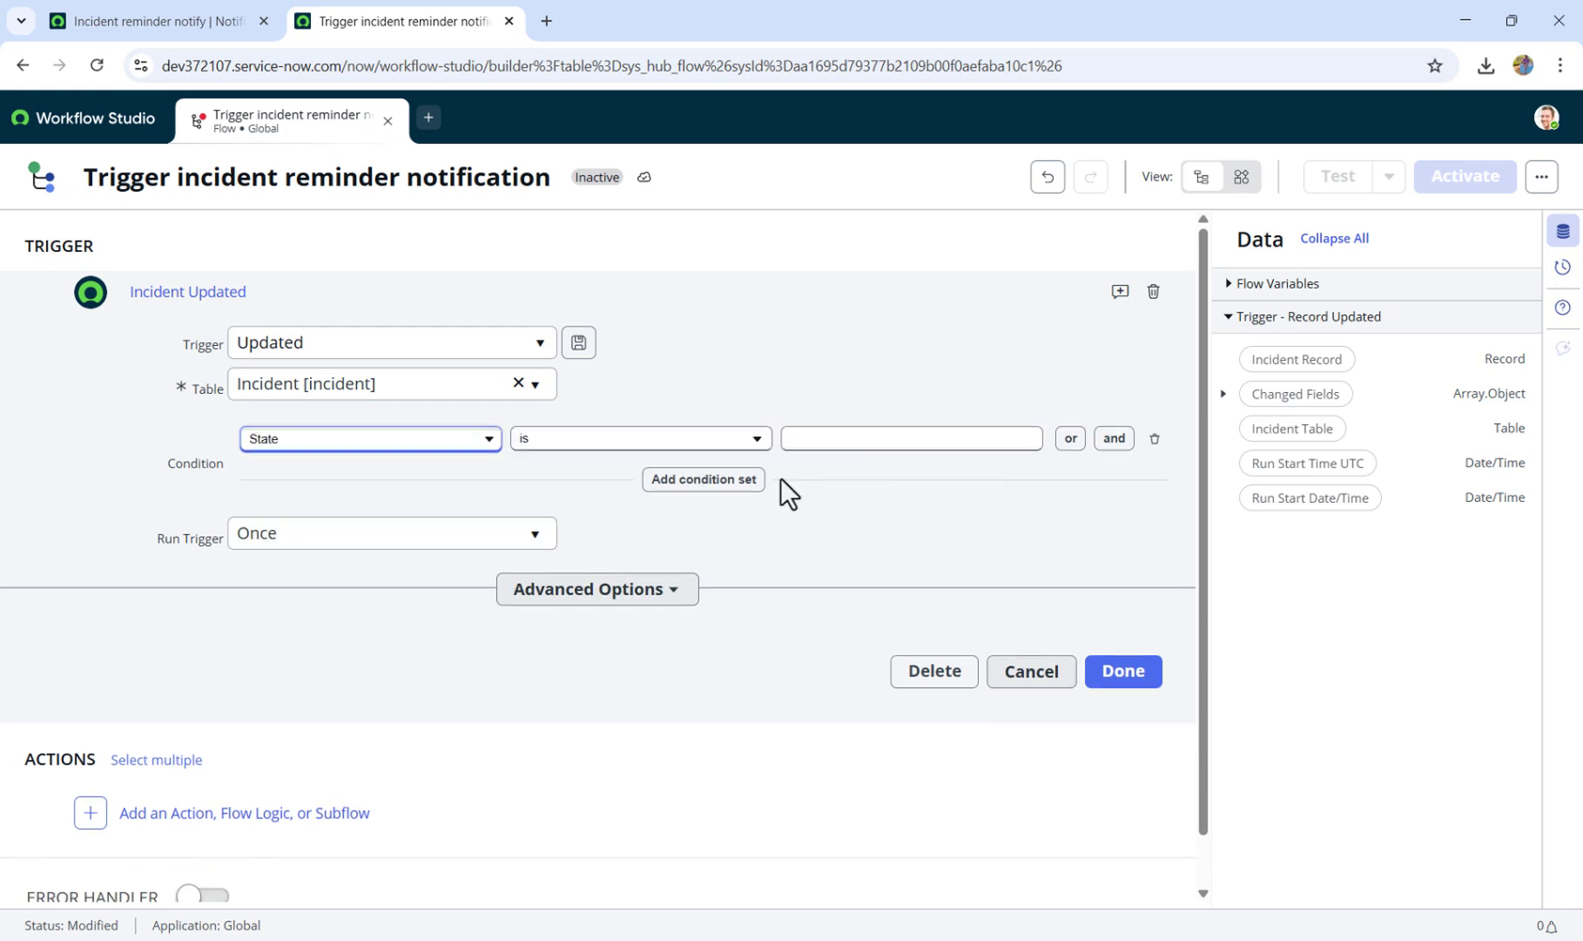
pyautogui.click(866, 438)
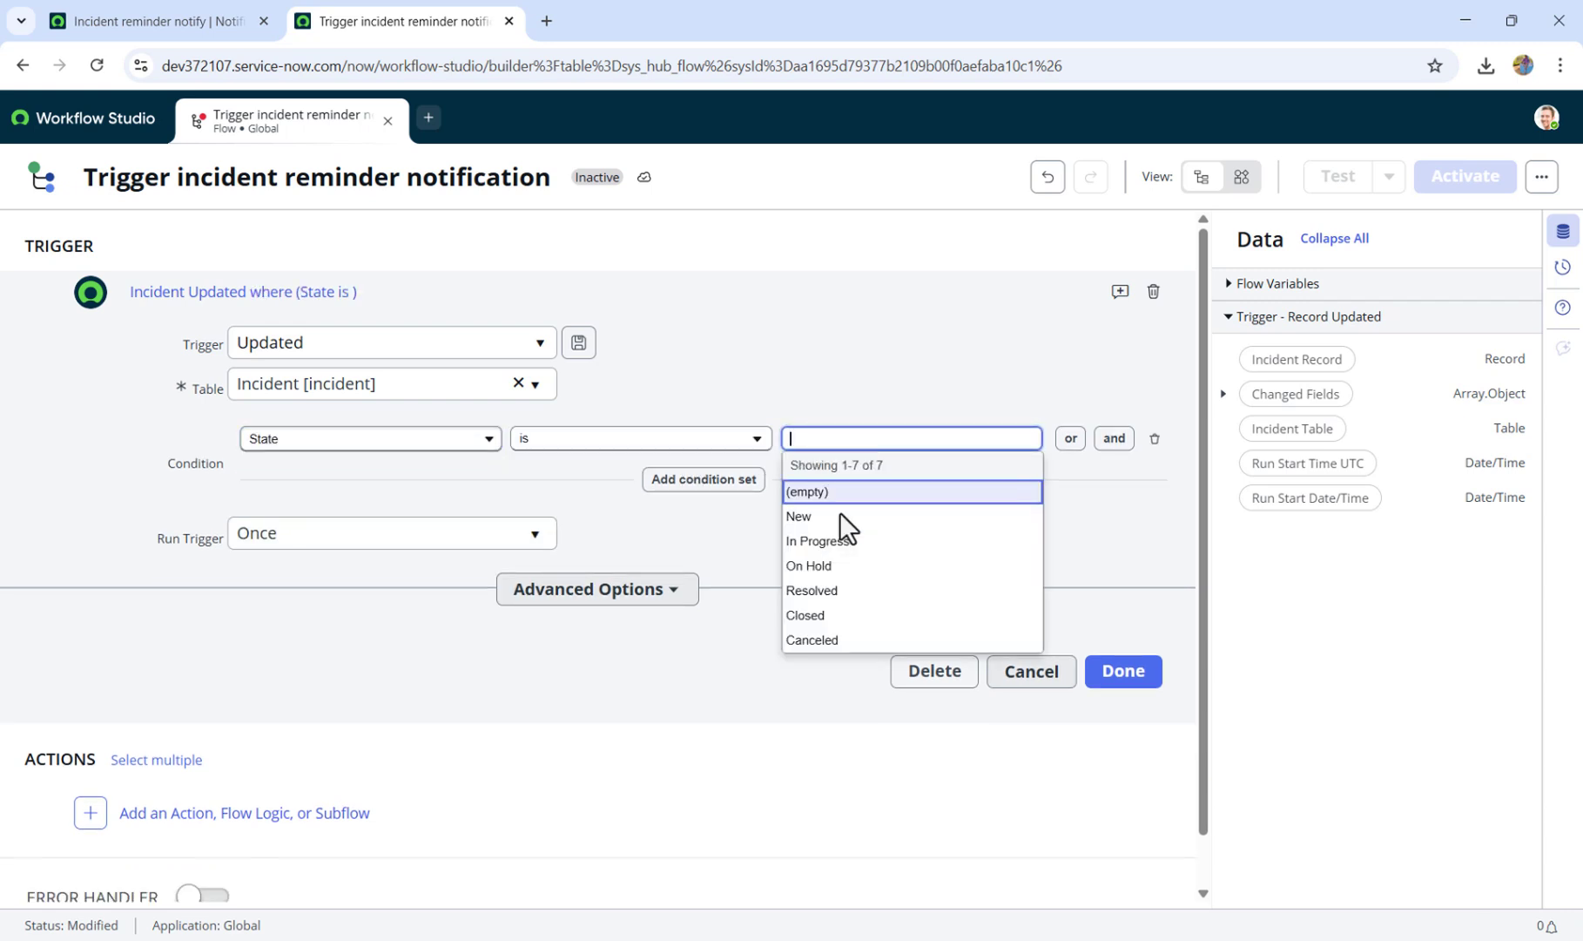
pyautogui.click(822, 591)
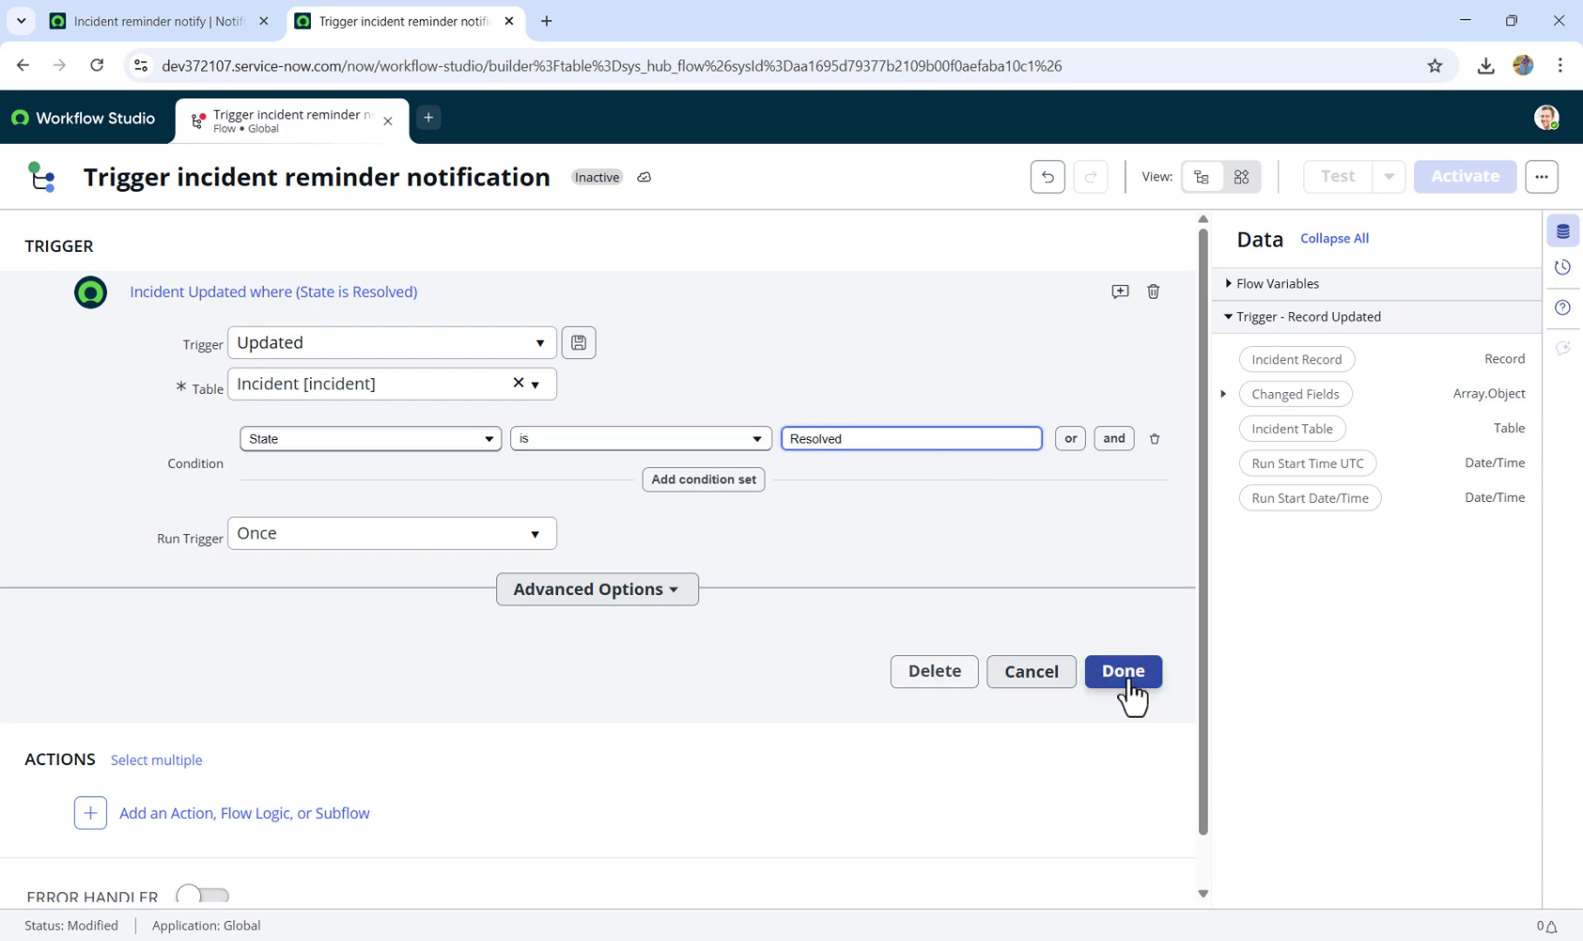
pyautogui.click(1135, 672)
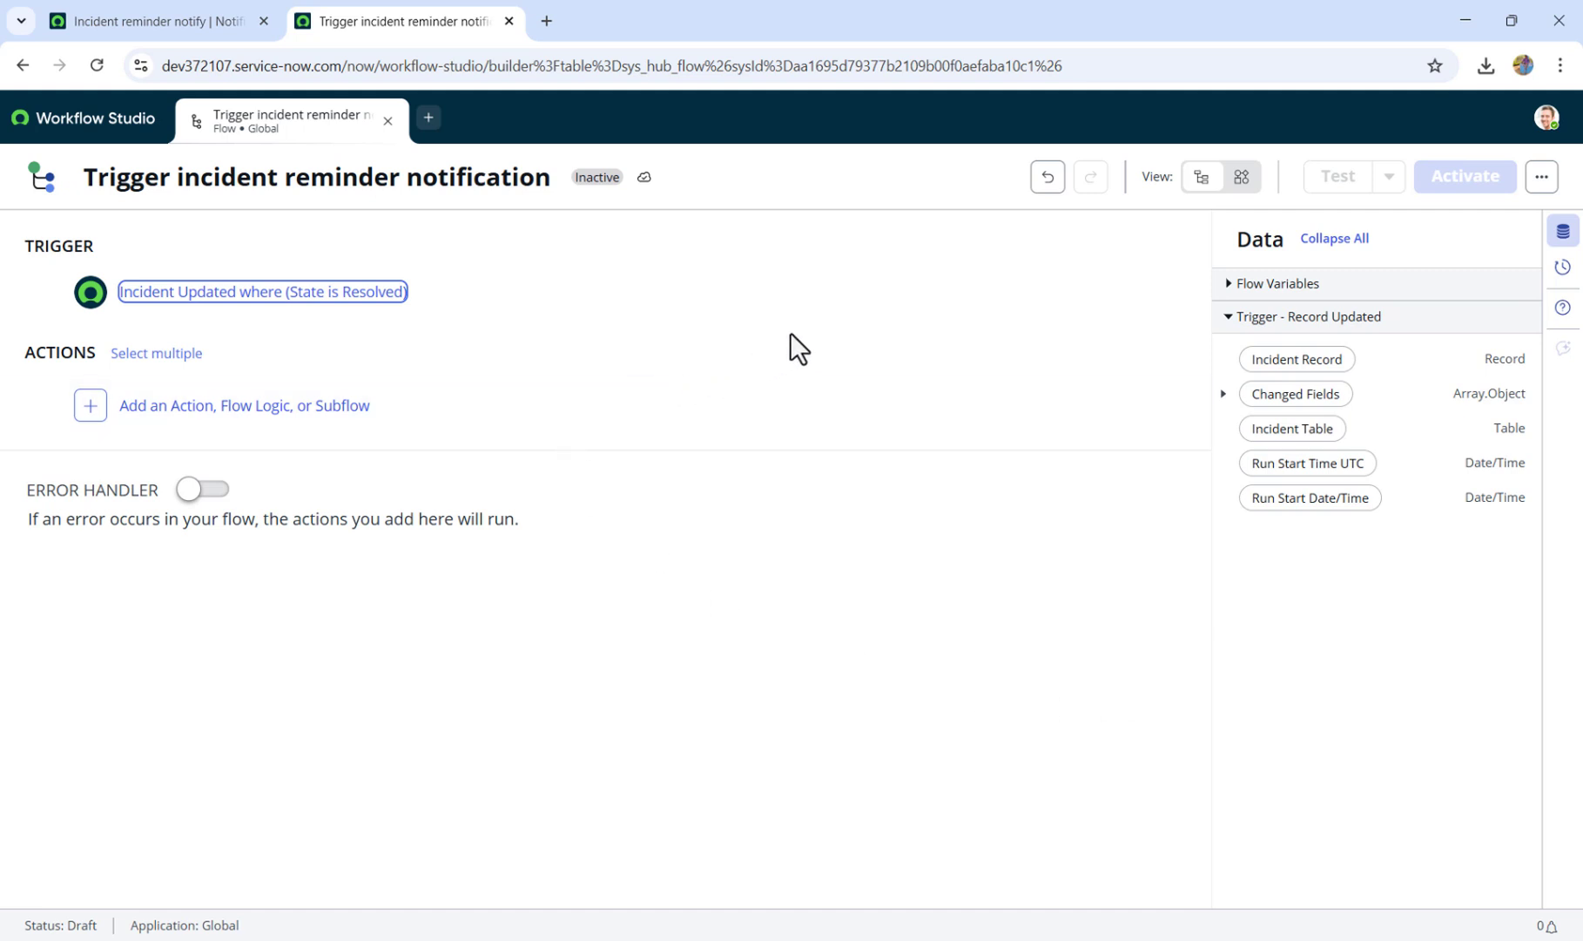
# Add the flow logic "Wait for a duration of time" as the first action, with Relative duration as its duration type.
pyautogui.click(409, 401)
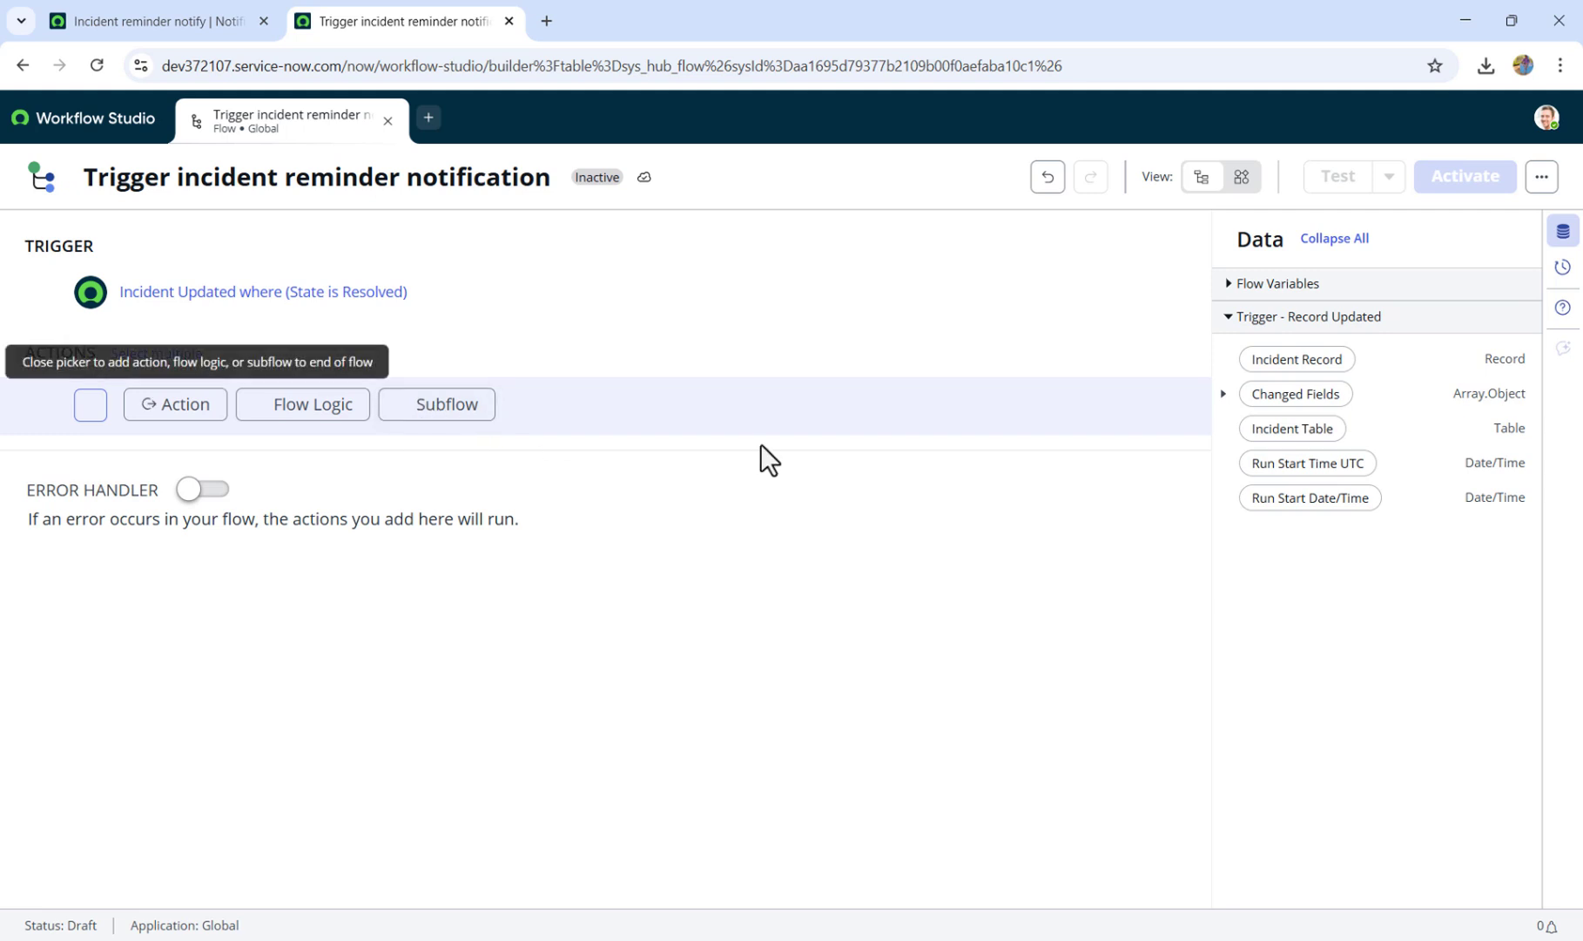
pyautogui.click(300, 407)
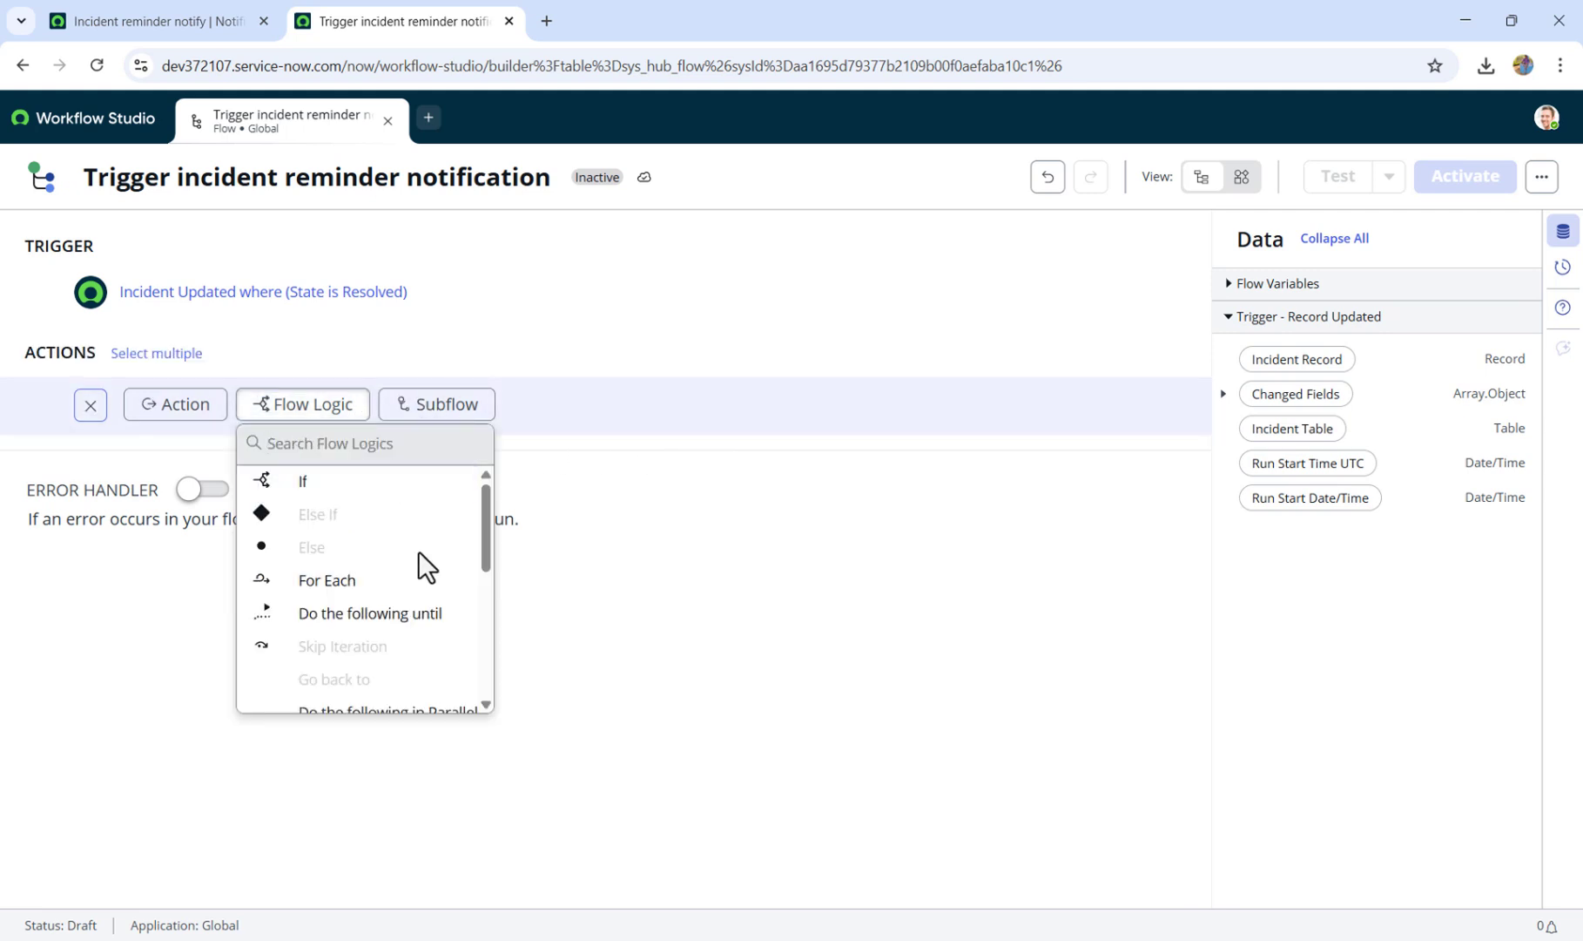
pyautogui.scroll(-1, 373, 601)
pyautogui.scroll(-2, 375, 610)
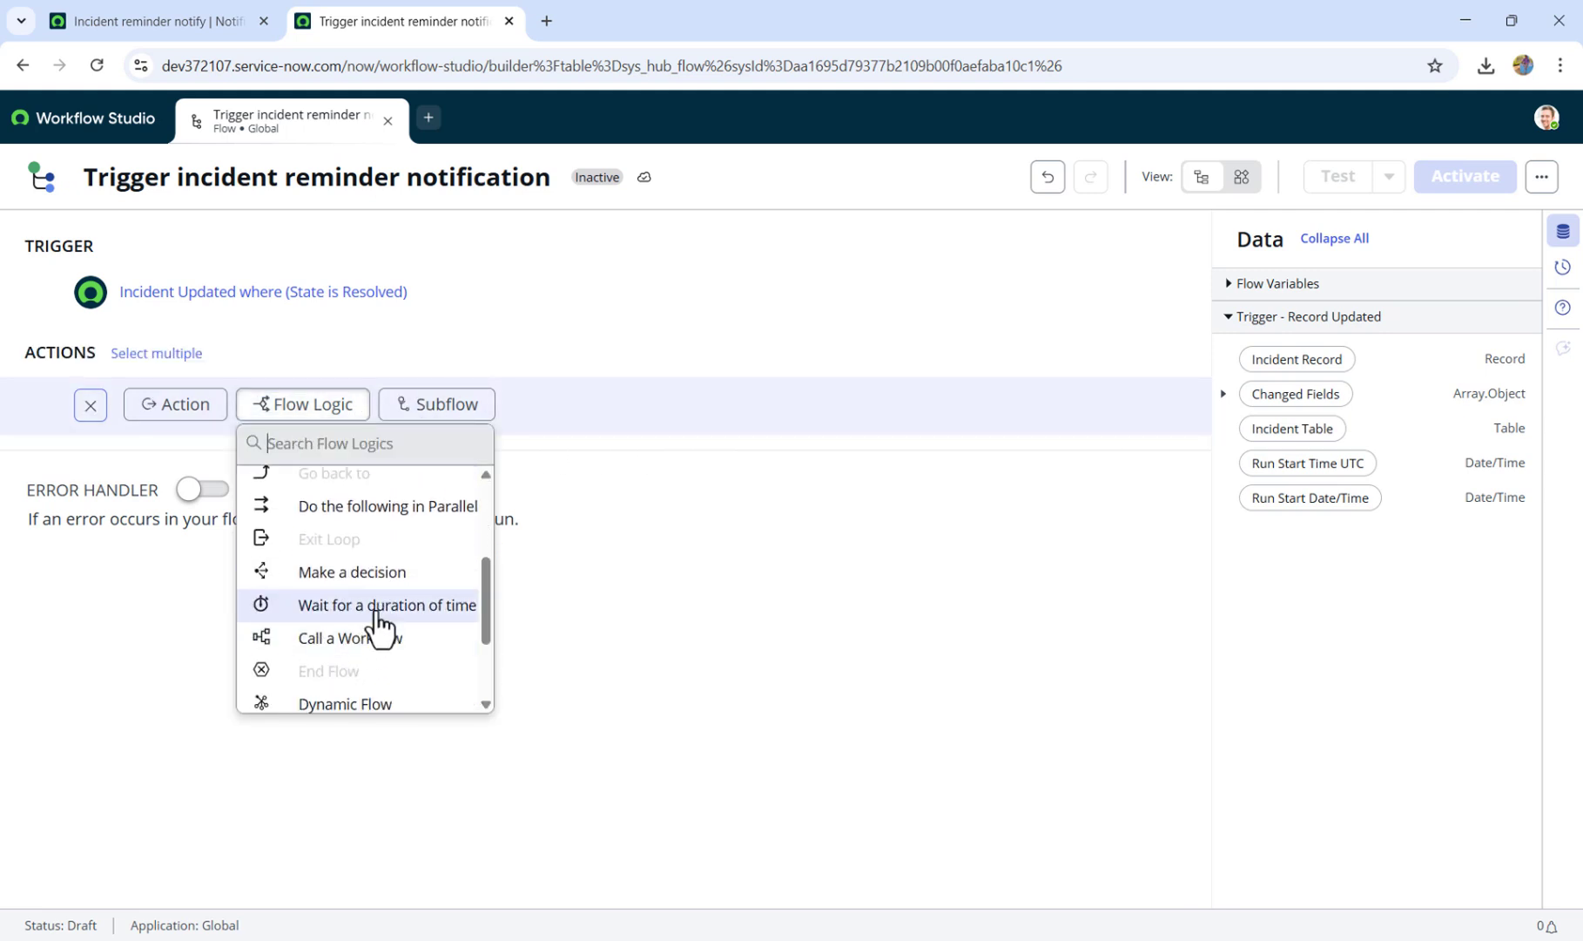
pyautogui.click(380, 609)
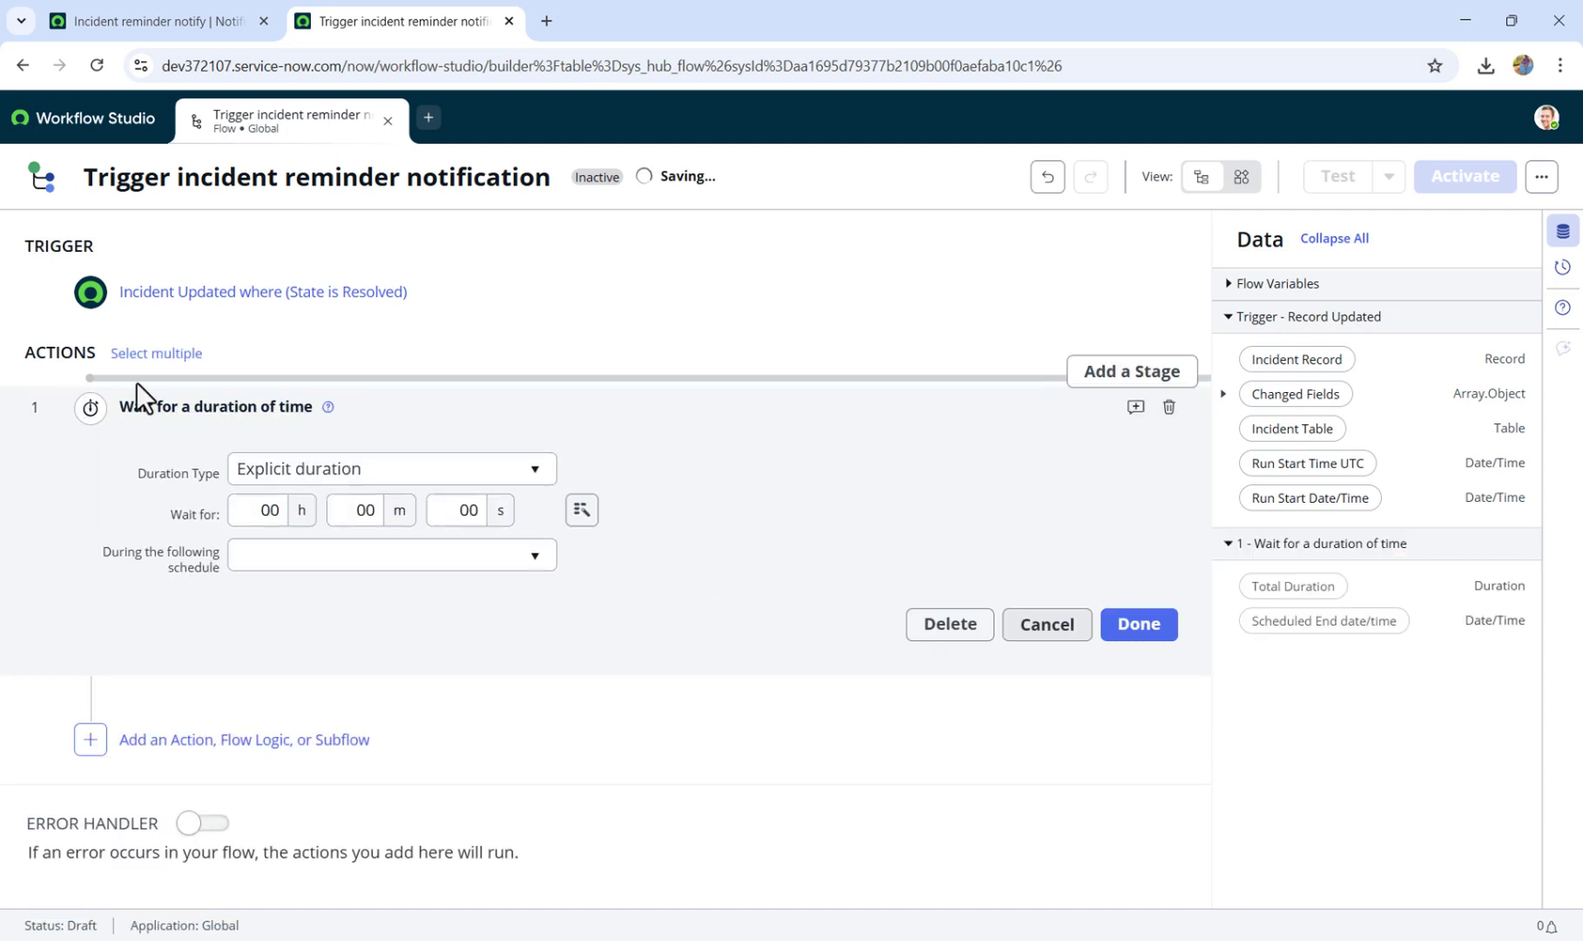
pyautogui.click(501, 470)
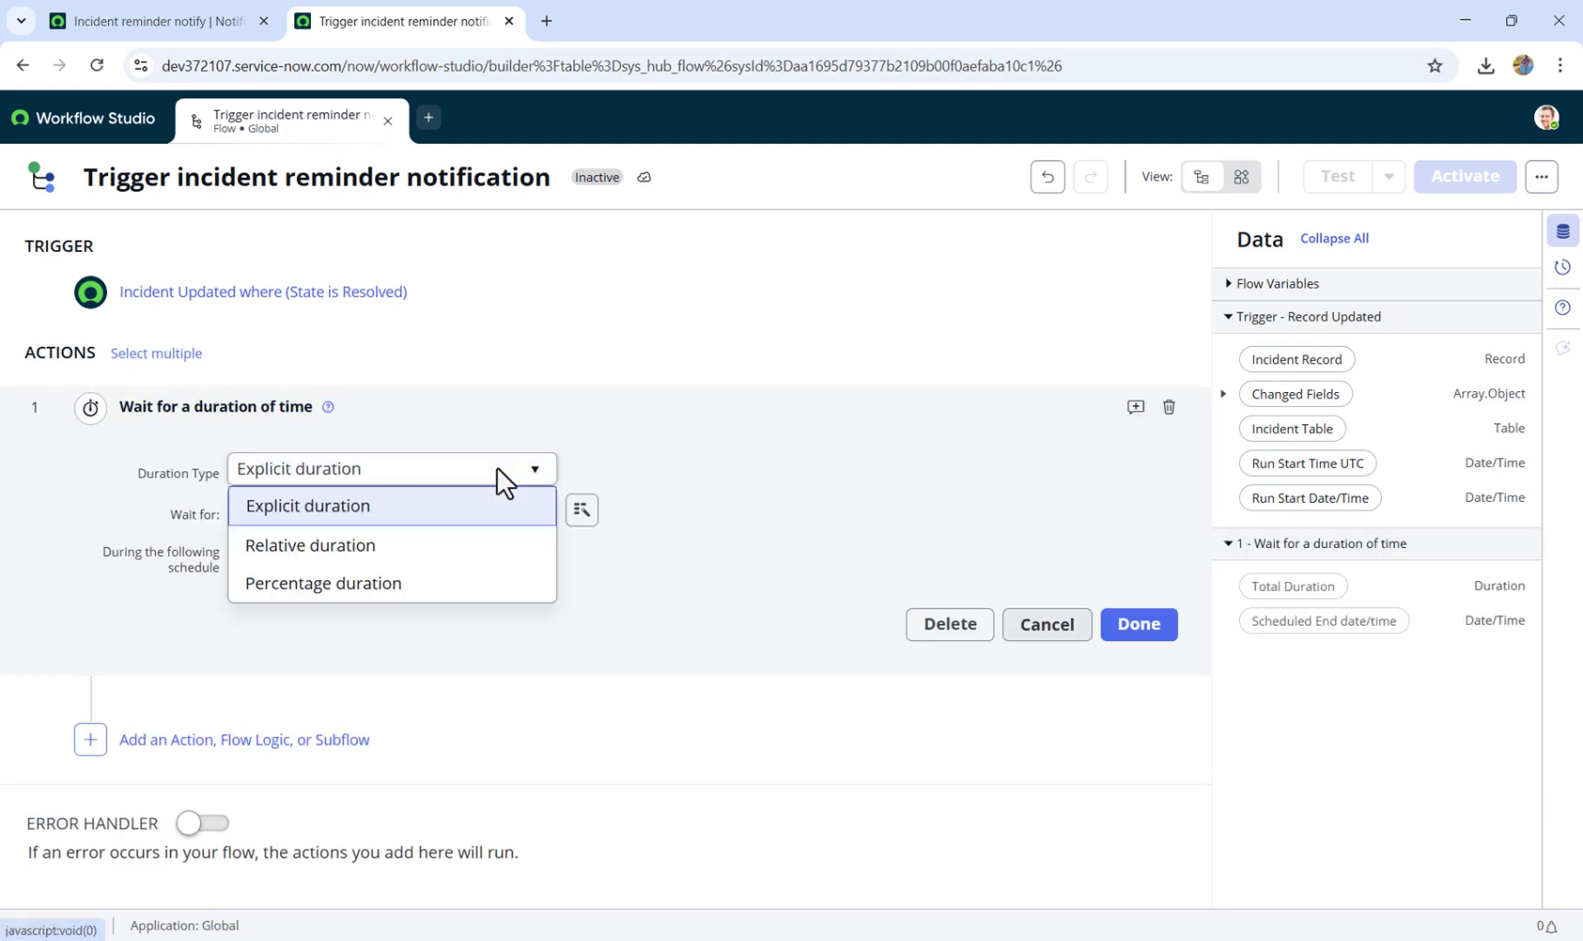
pyautogui.click(372, 547)
# Set the wait's schedule to 24 x 7 and its duration to 2 minutes.
pyautogui.click(269, 510)
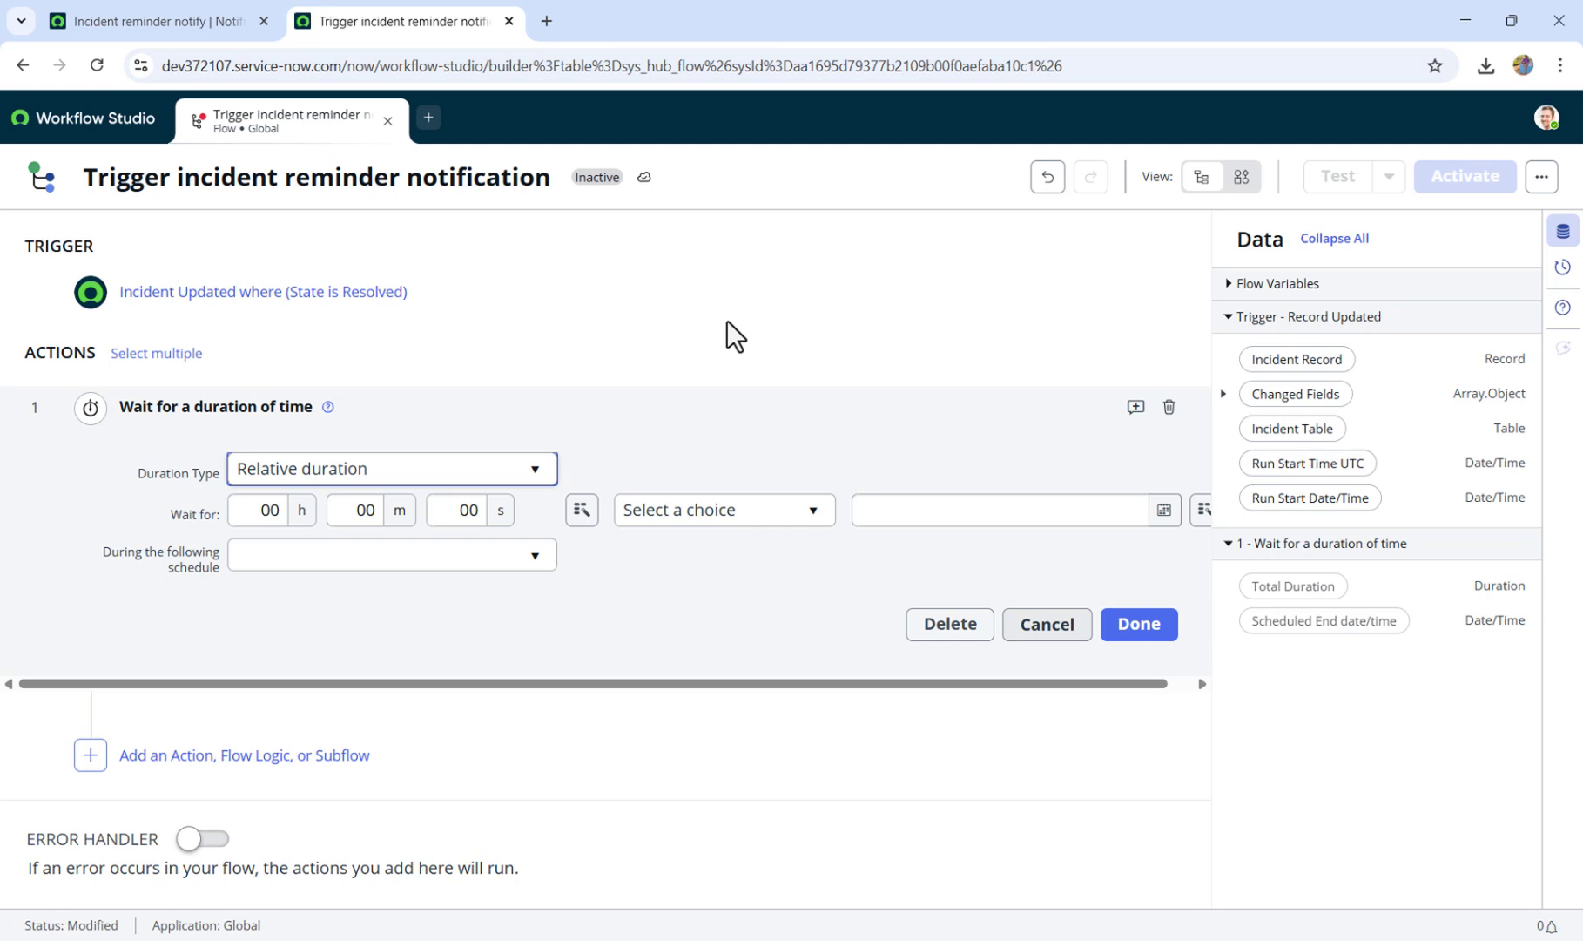
pyautogui.click(274, 519)
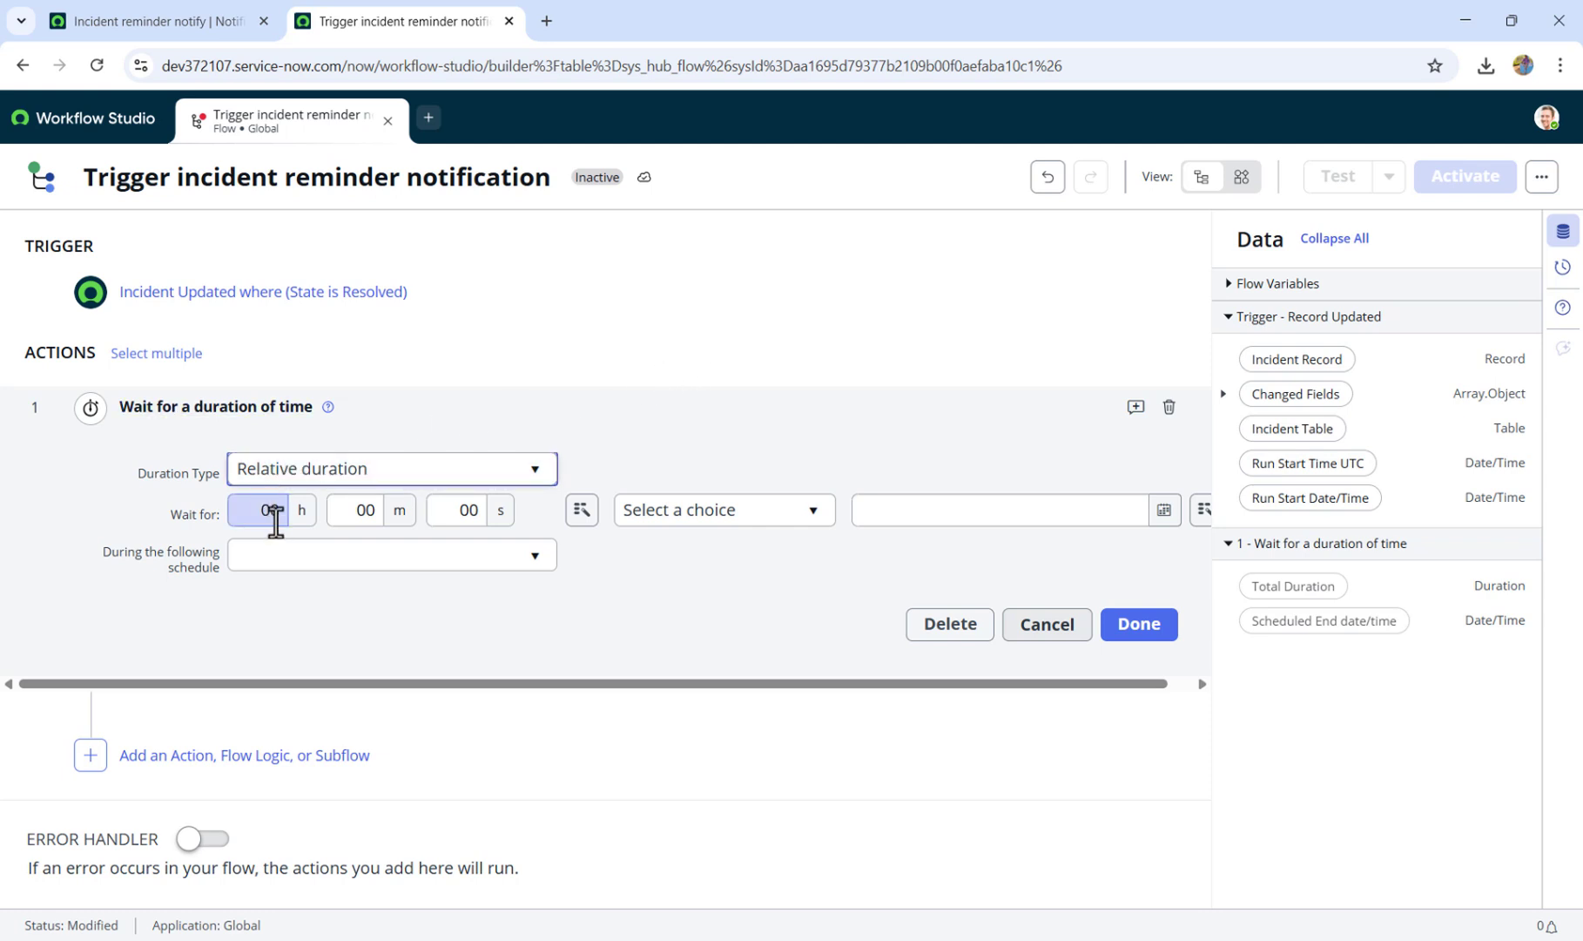
pyautogui.click(445, 555)
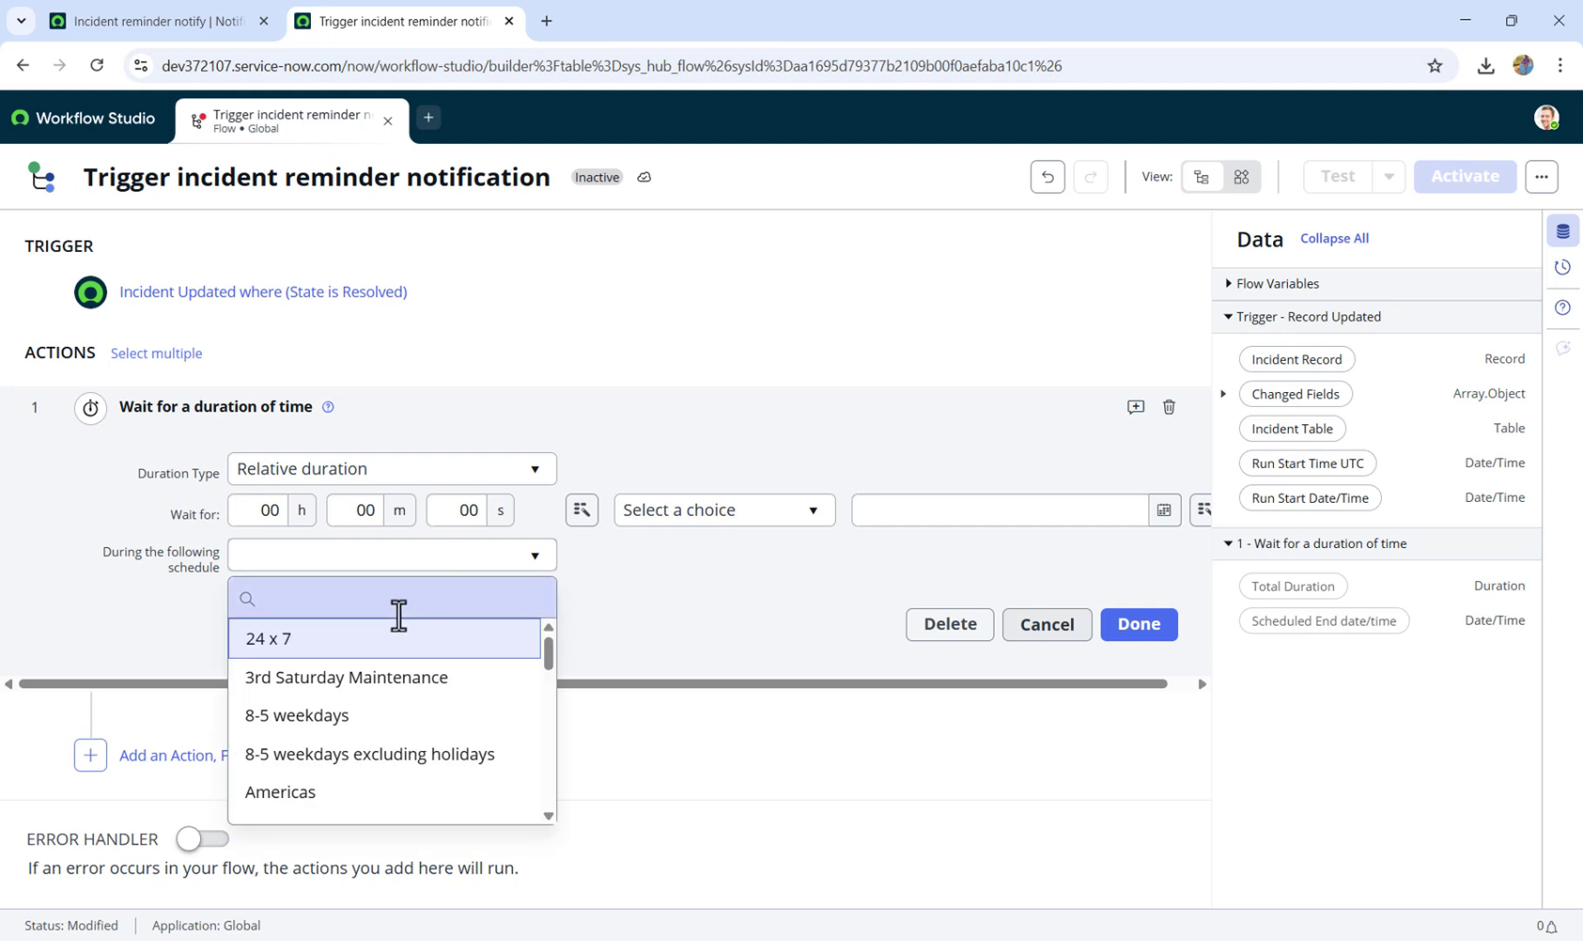
pyautogui.click(347, 645)
pyautogui.click(274, 510)
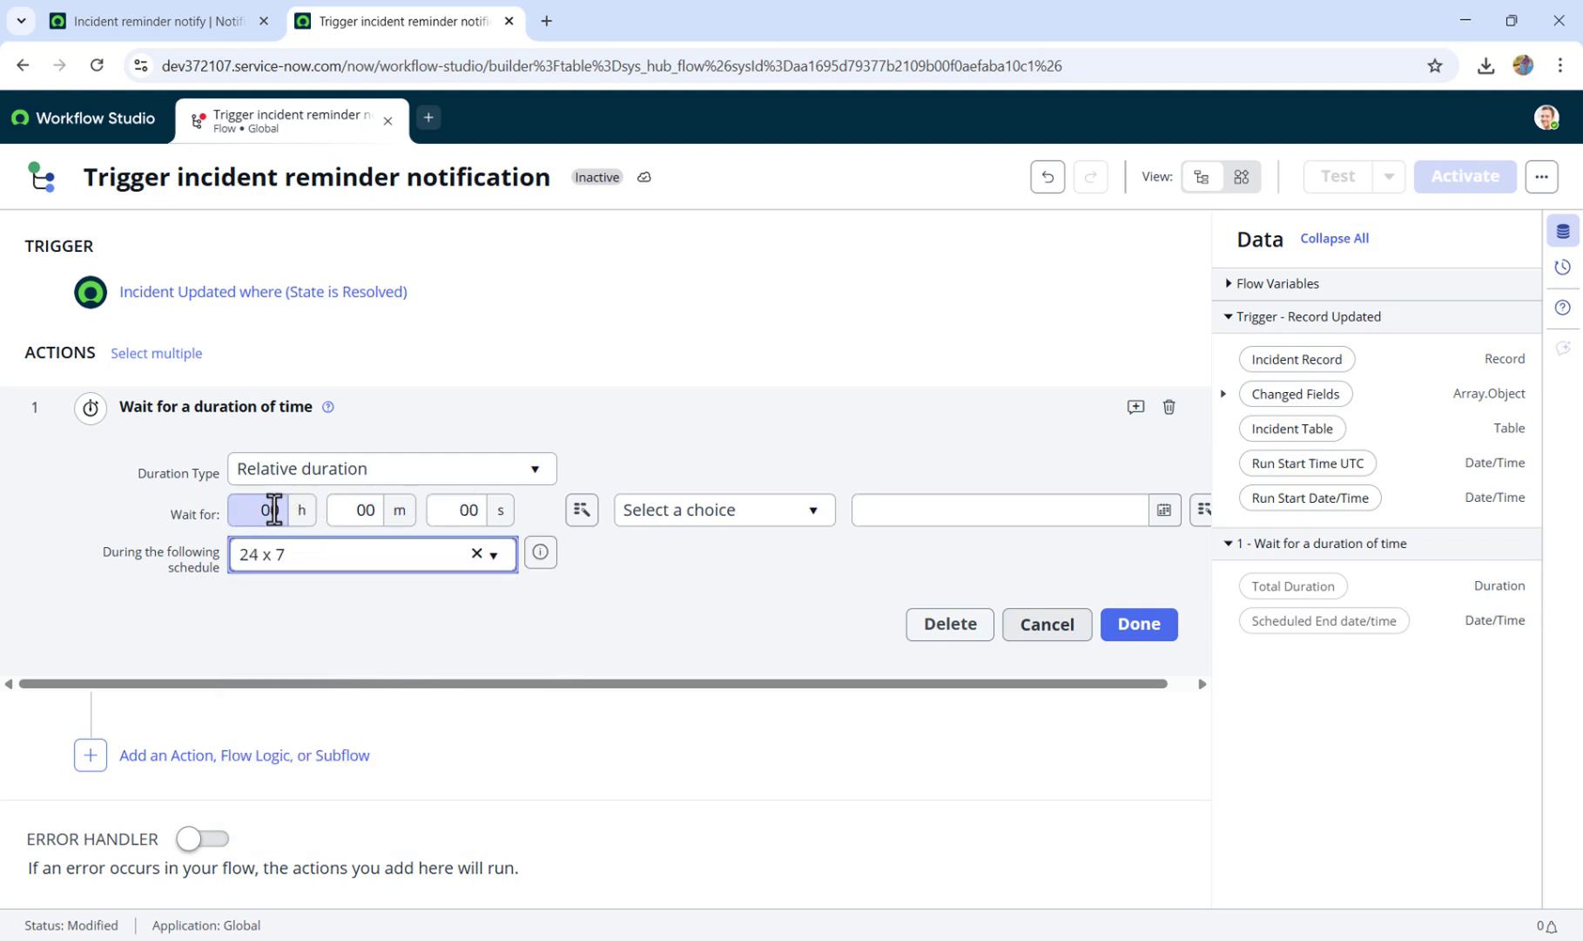
pyautogui.click(354, 512)
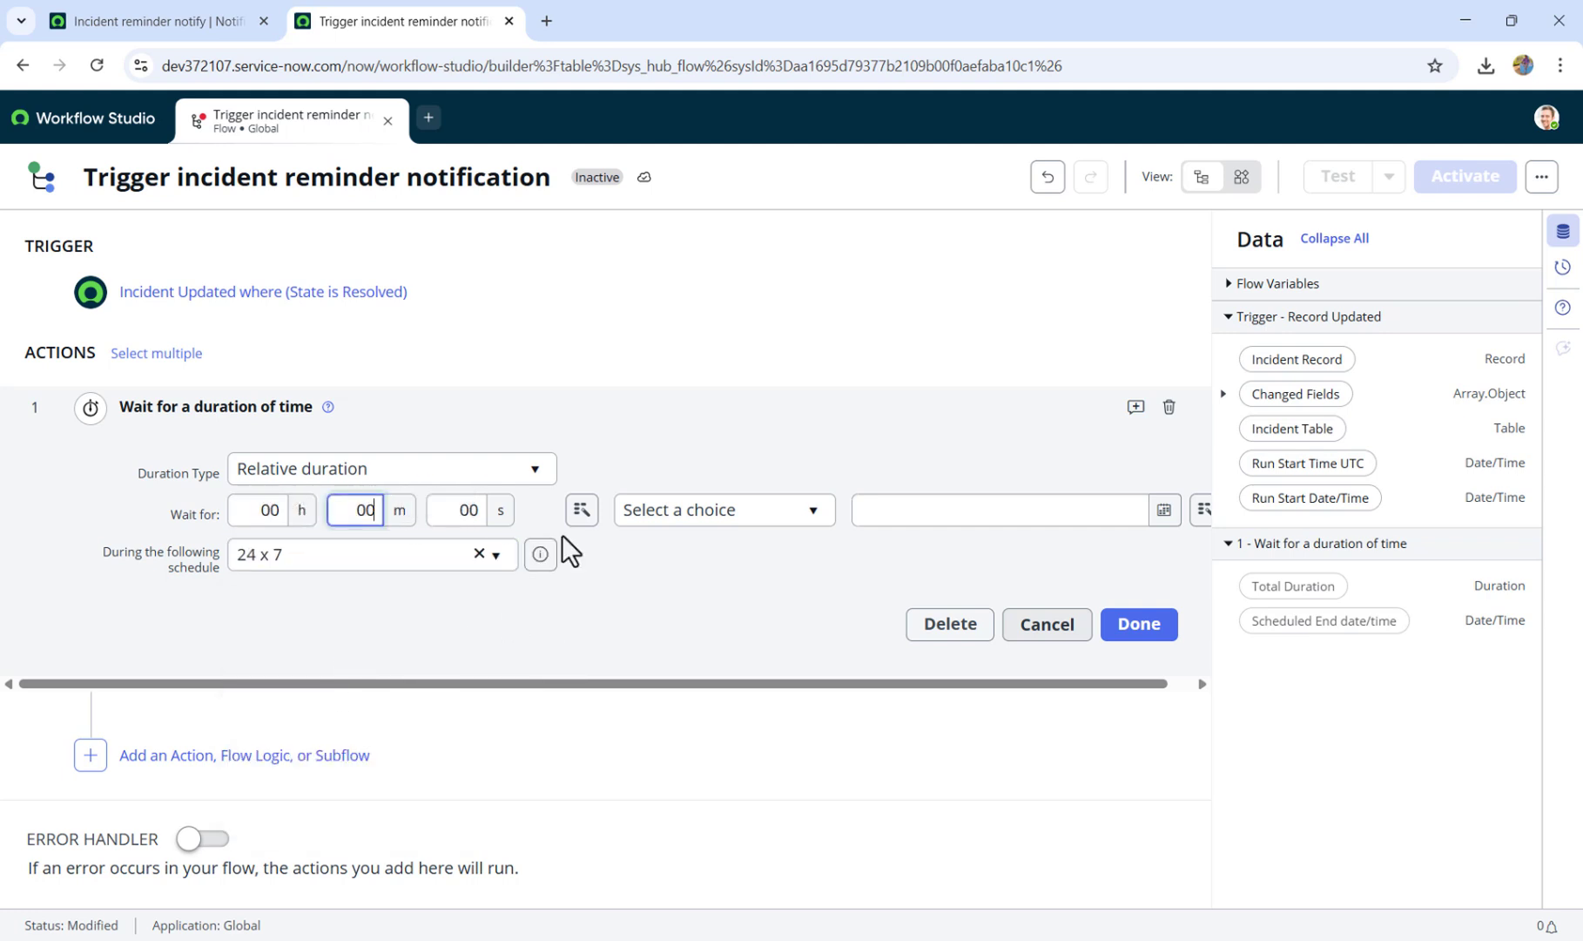
pyautogui.write('2')
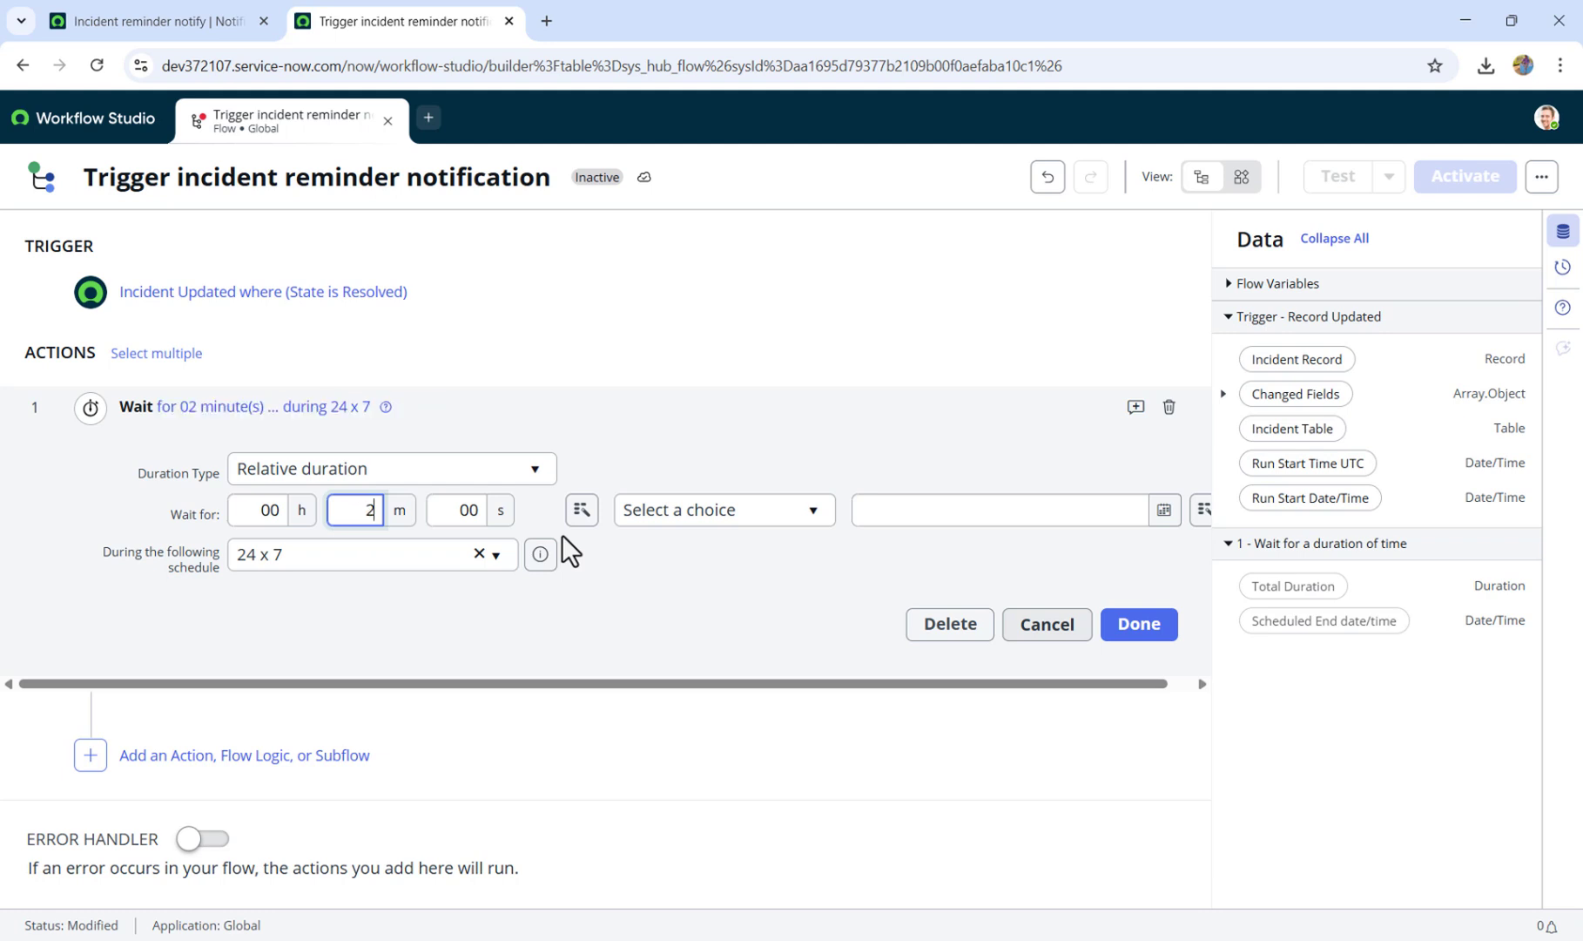
# Set the wait's relative timing to "after".
pyautogui.click(790, 382)
pyautogui.click(778, 403)
pyautogui.click(358, 416)
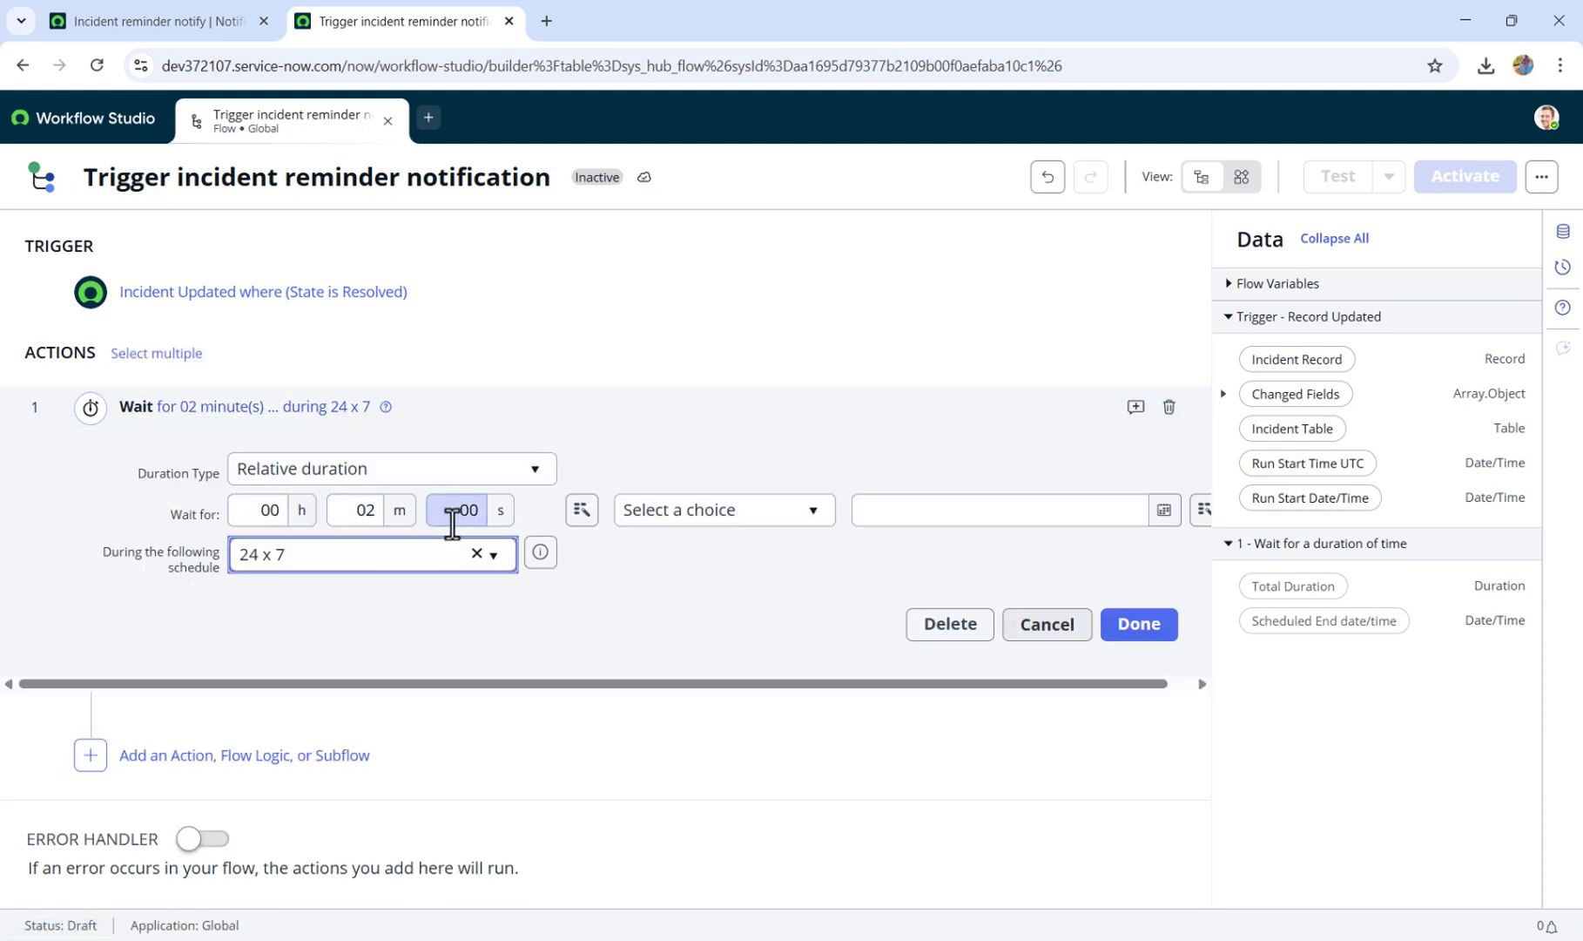
pyautogui.click(772, 522)
pyautogui.click(686, 551)
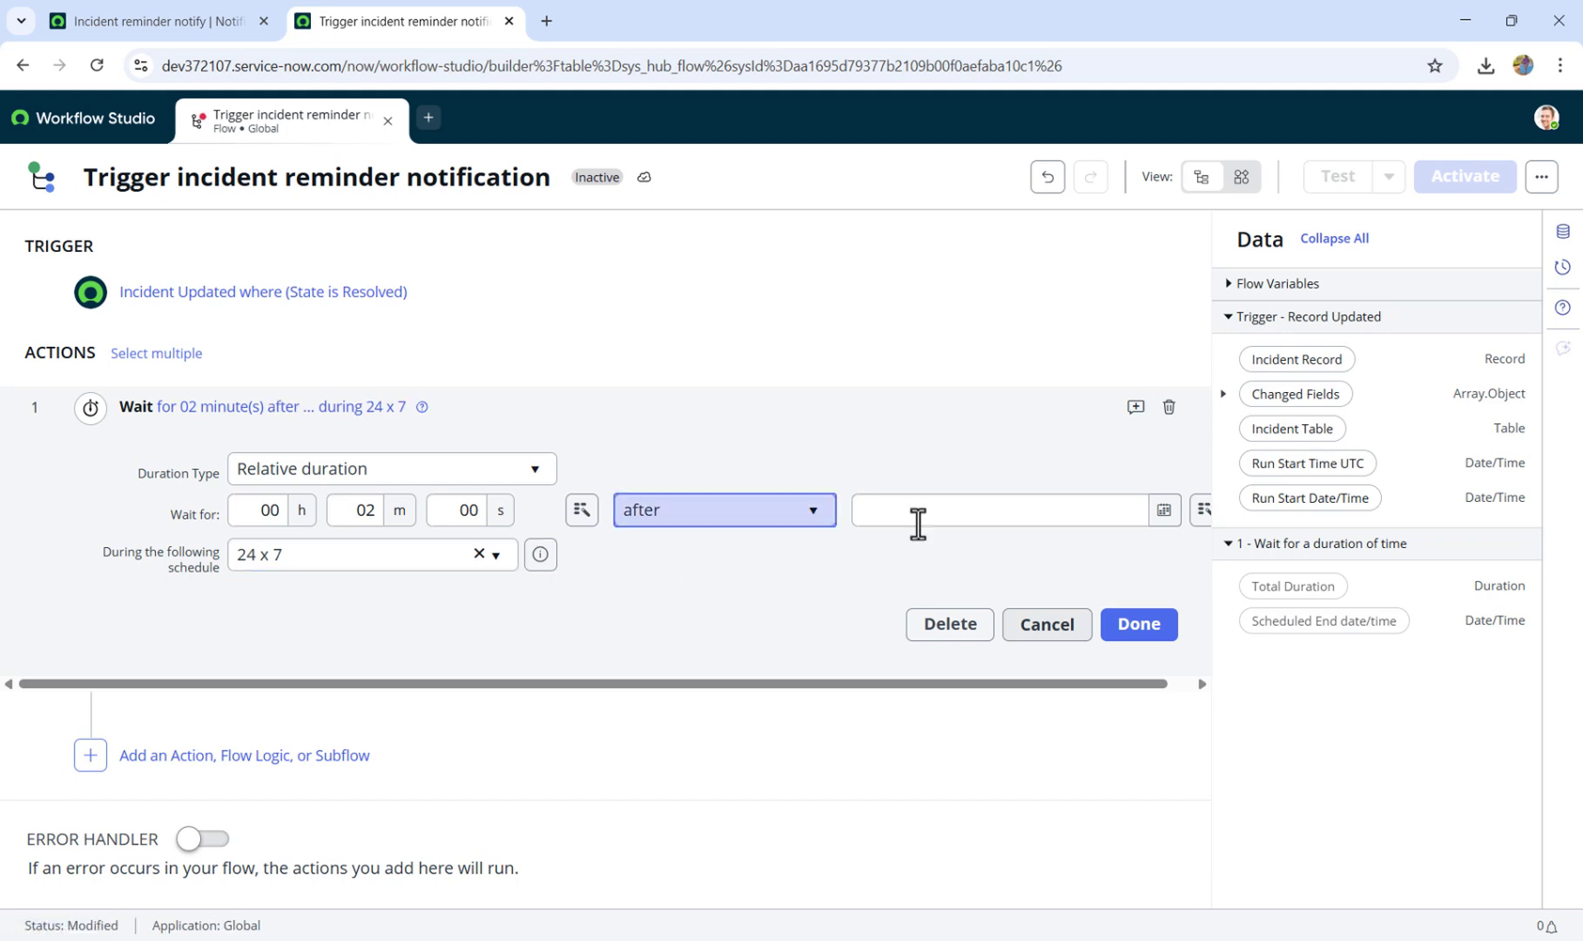
# Use the Resolved date of the trigger's Incident Record as the wait's reference time and finish the wait setup.
pyautogui.moveTo(1071, 683); pyautogui.dragTo(1144, 673)
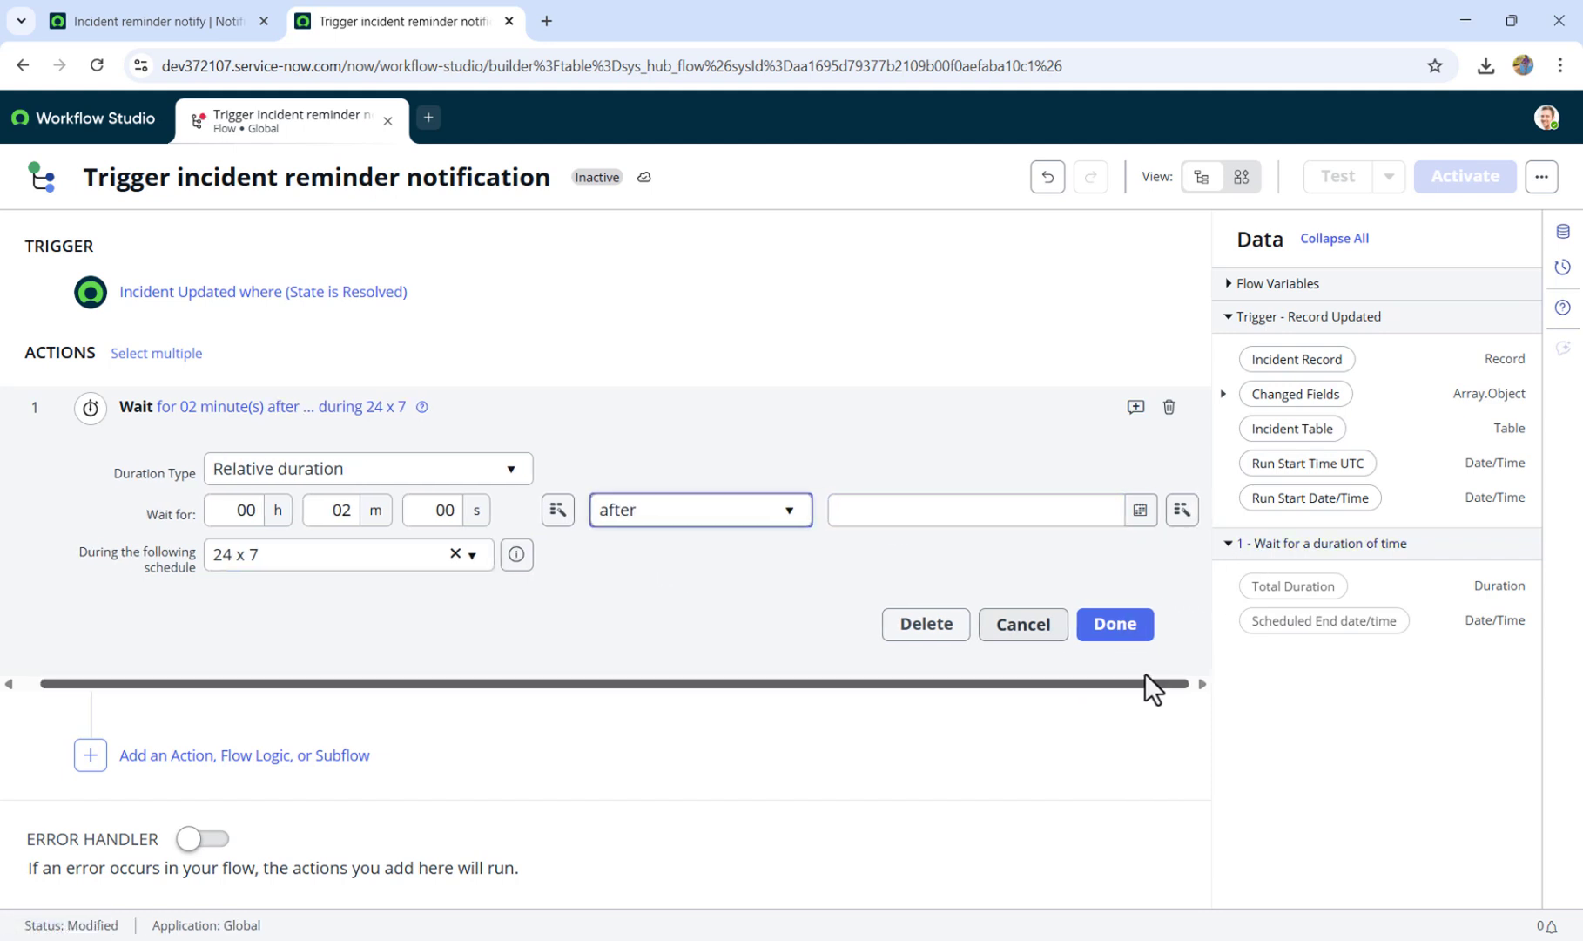
pyautogui.click(1180, 510)
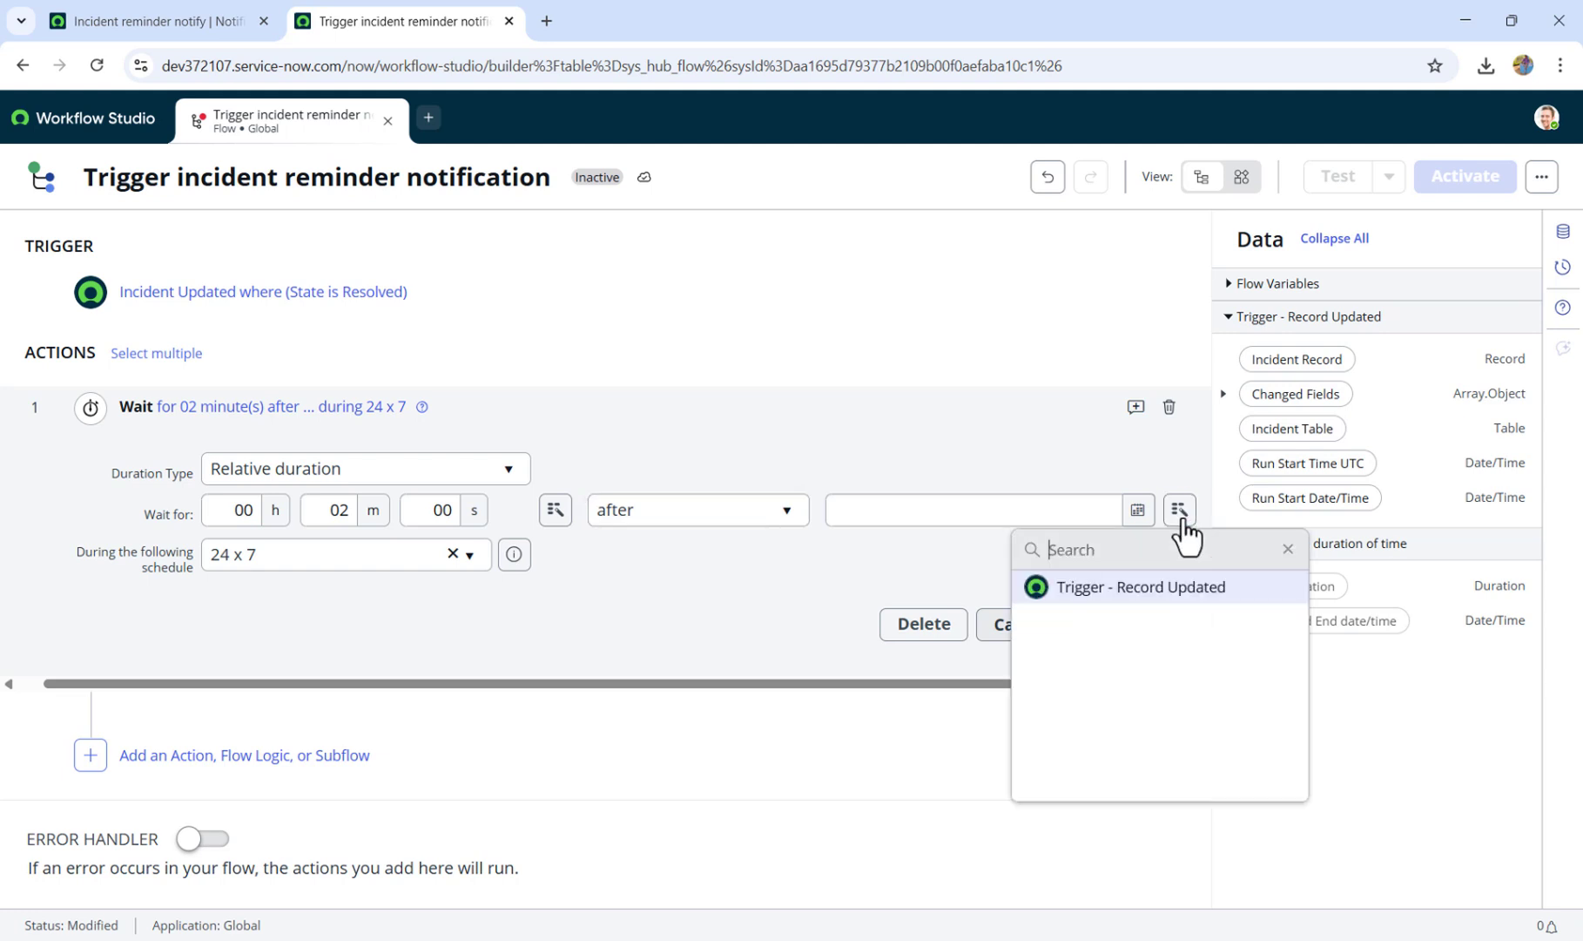
pyautogui.click(1162, 595)
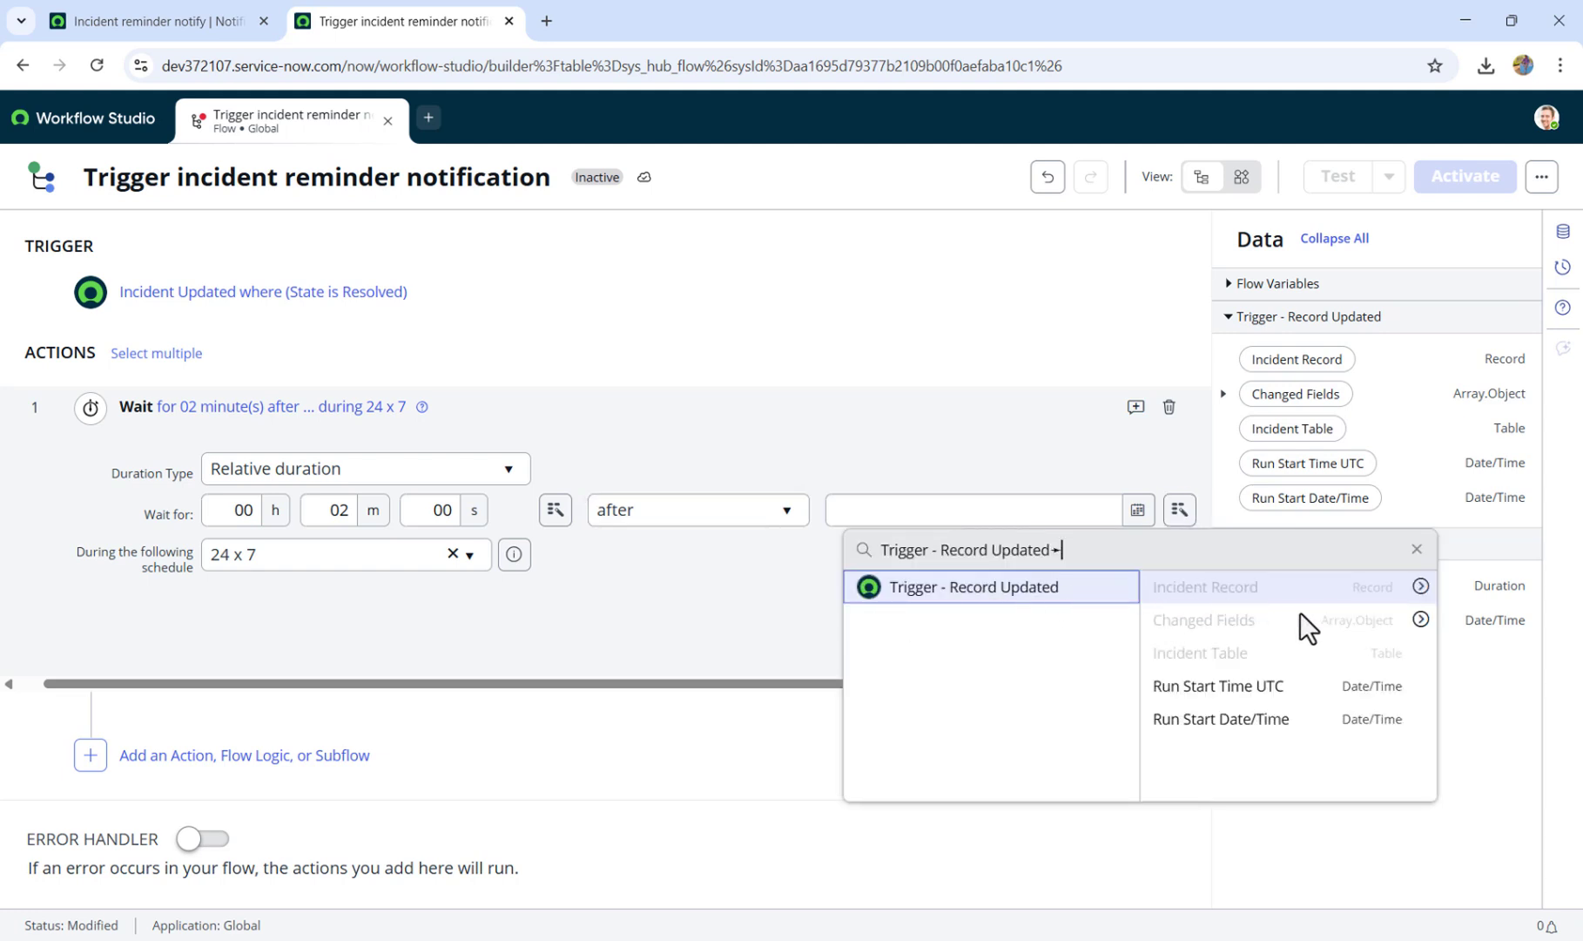
pyautogui.click(1421, 586)
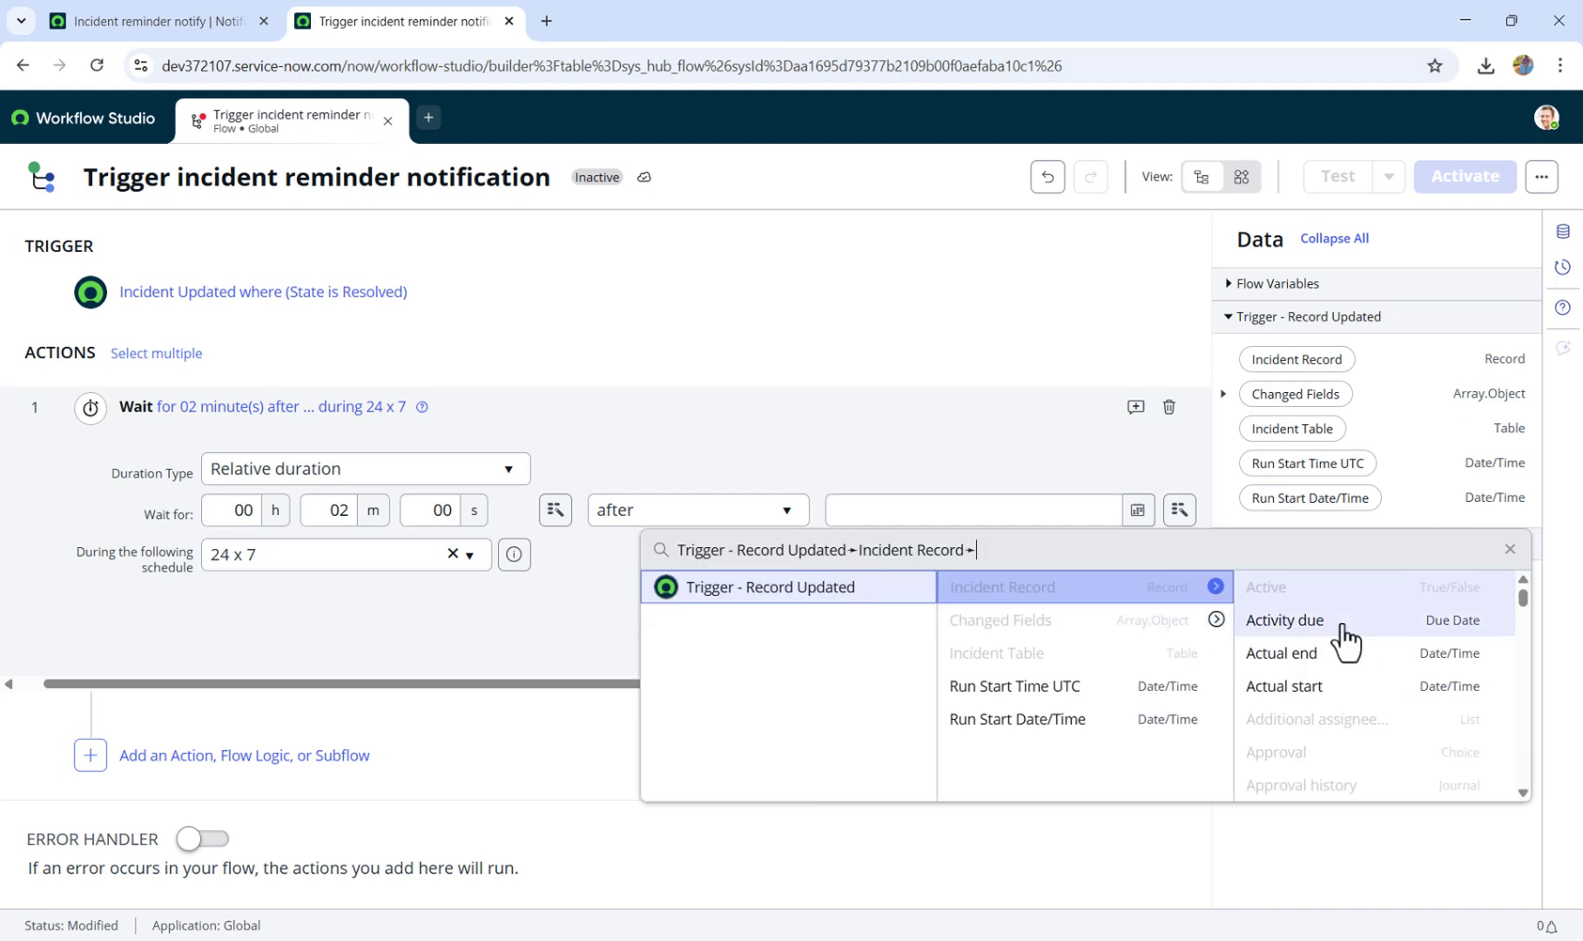
pyautogui.scroll(-10, 1313, 667)
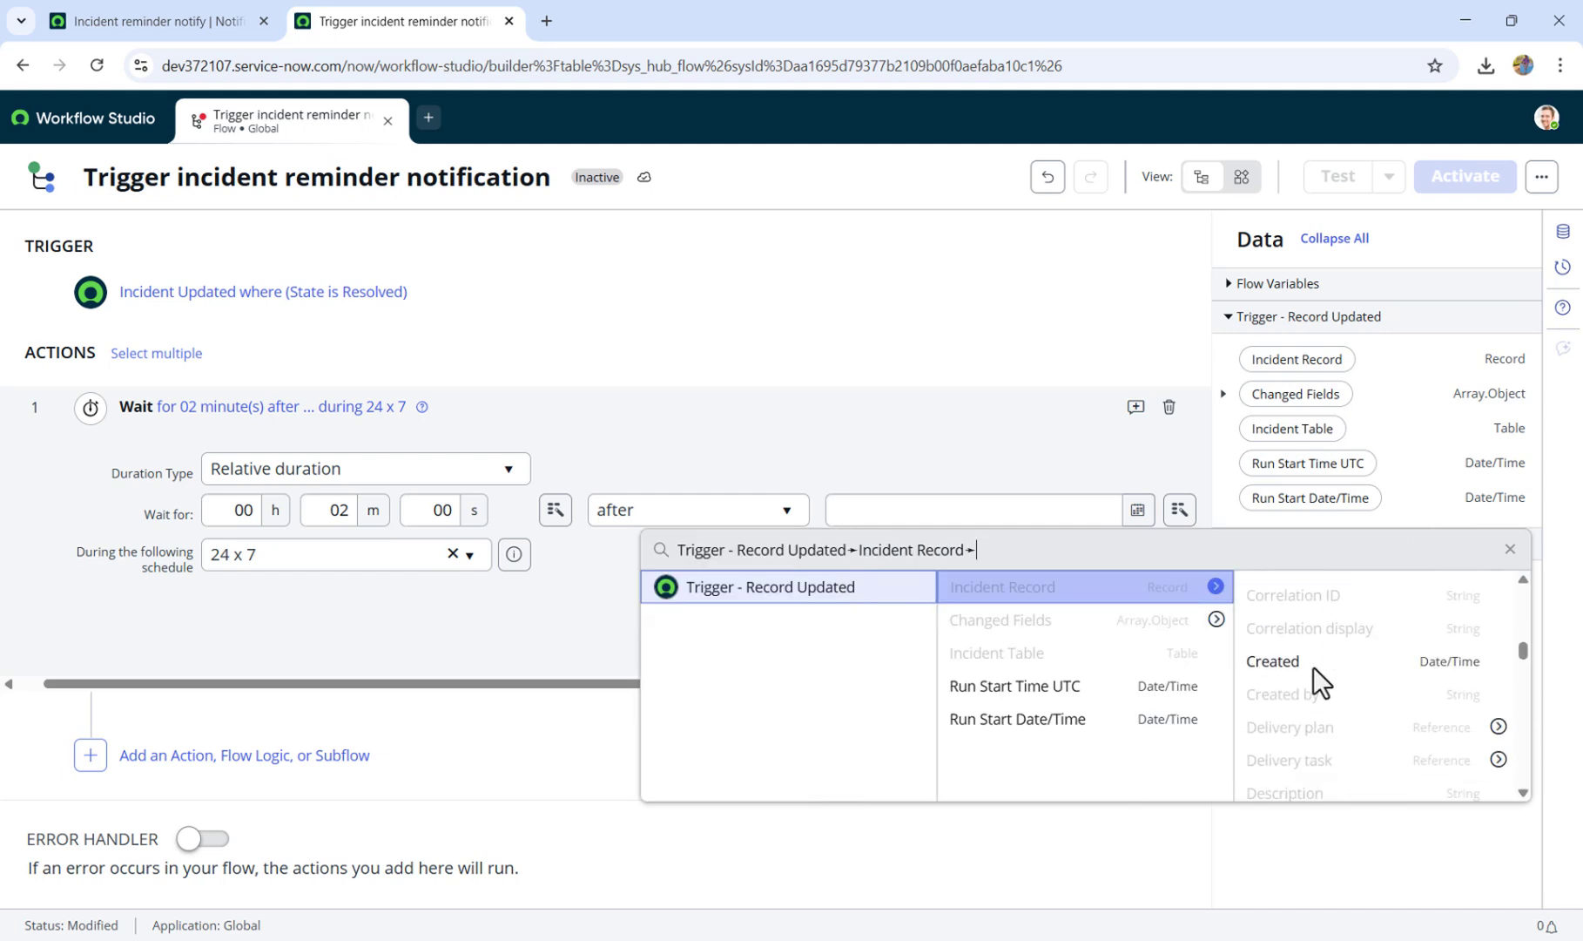
pyautogui.scroll(-3, 1314, 667)
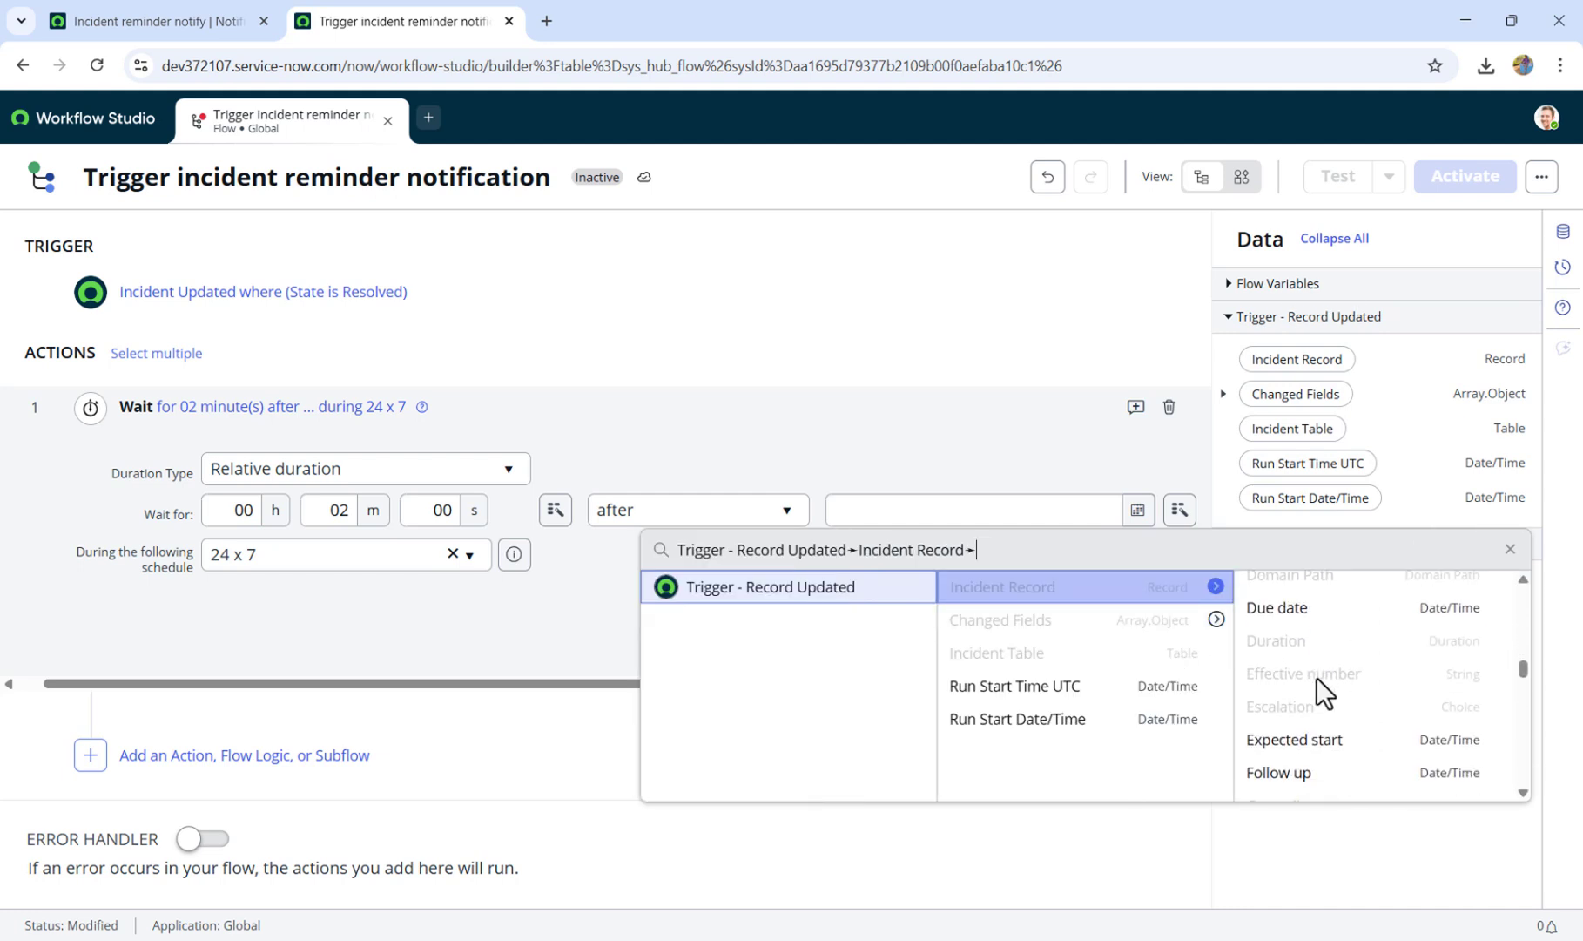
pyautogui.scroll(-6, 1310, 675)
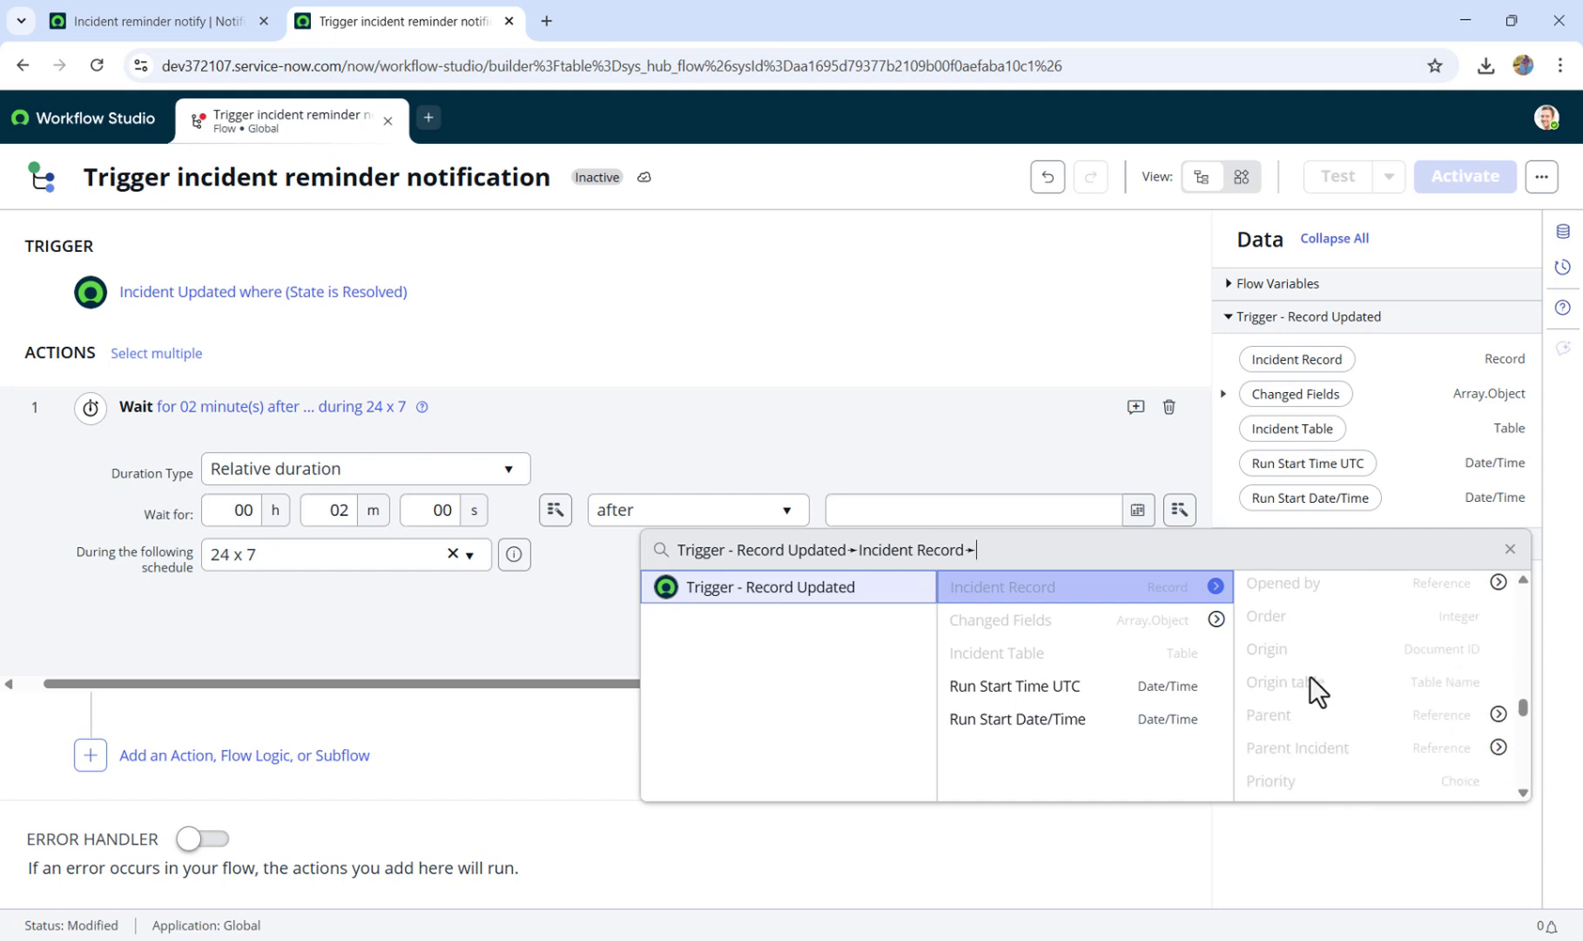
pyautogui.scroll(-5, 1310, 675)
pyautogui.click(1289, 636)
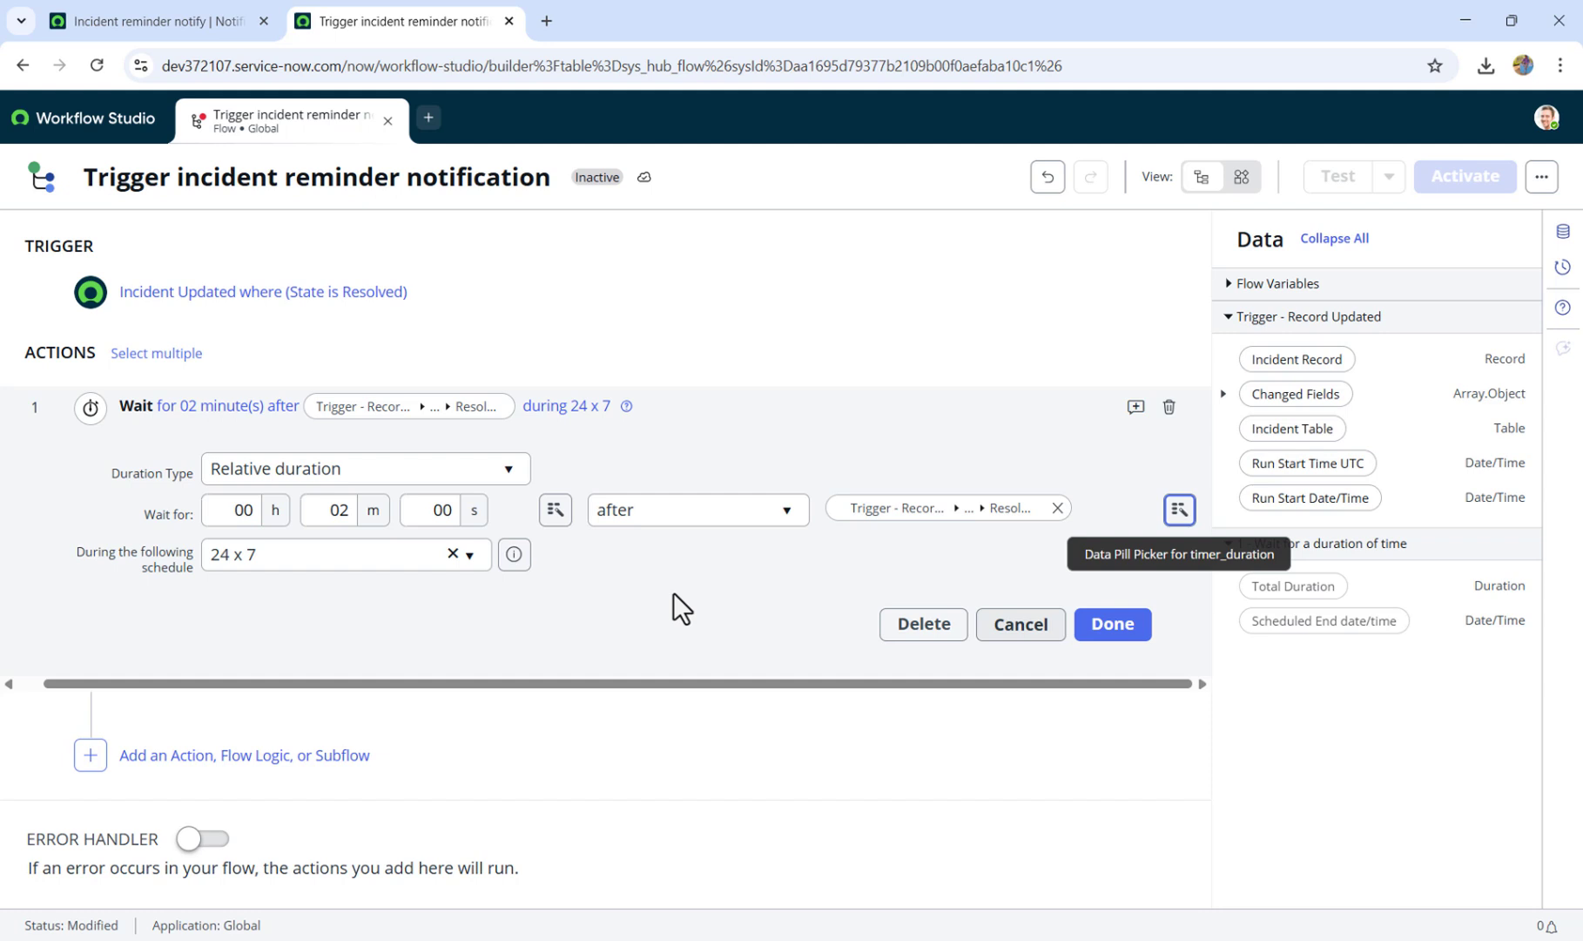
pyautogui.click(1117, 633)
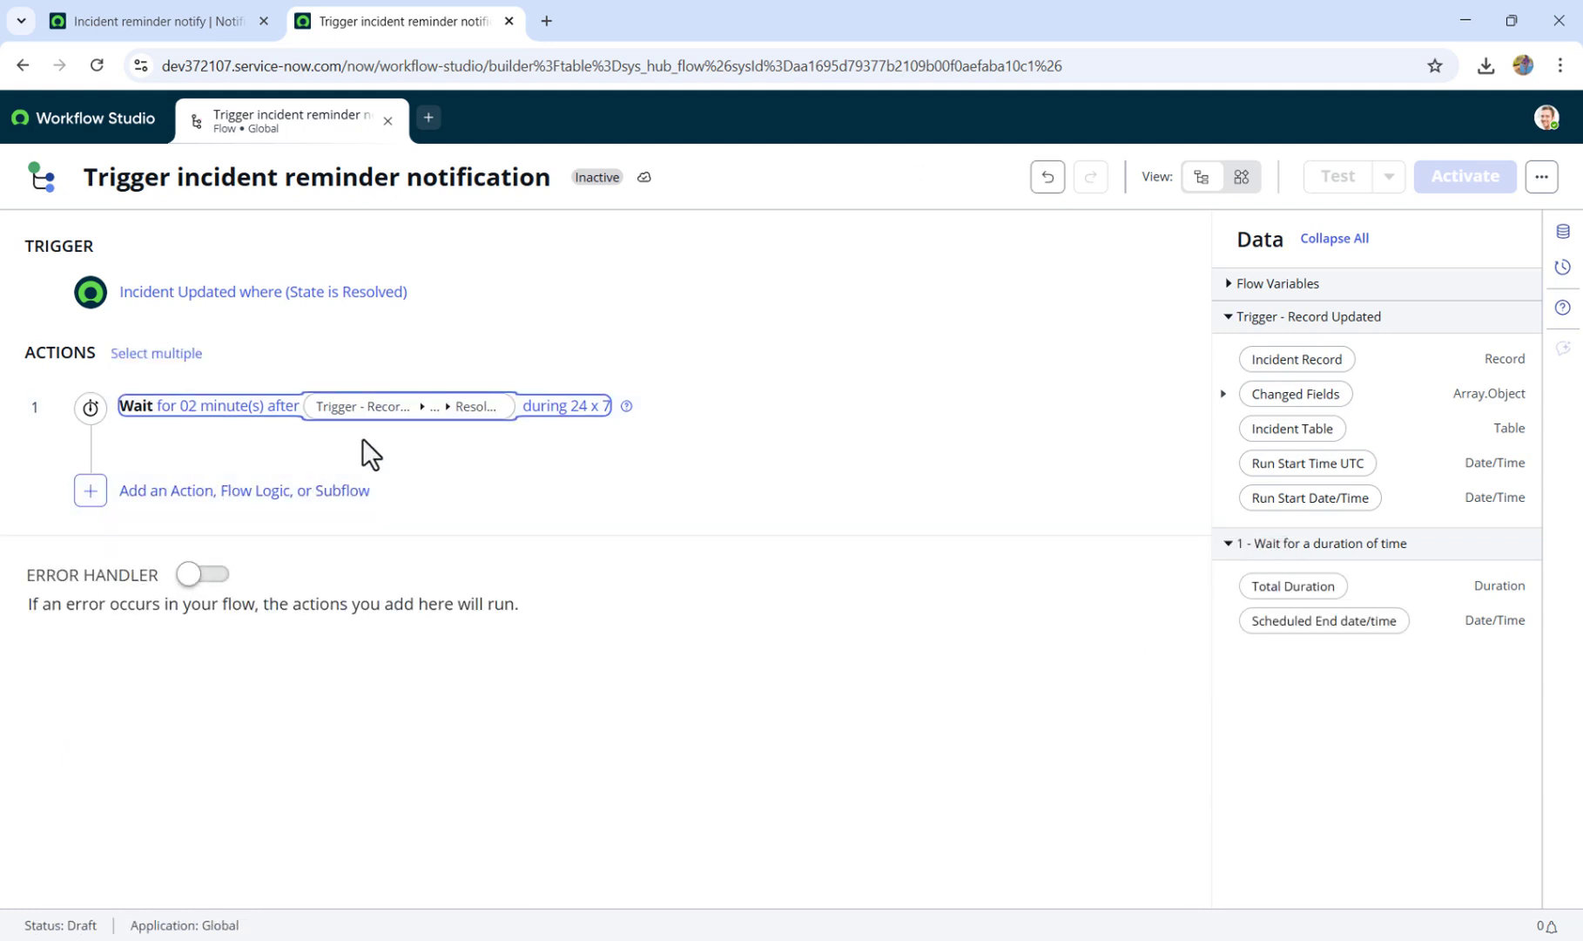
# Add the ServiceNow Core action Send Notification as the second action in the flow.
pyautogui.click(271, 509)
pyautogui.click(184, 493)
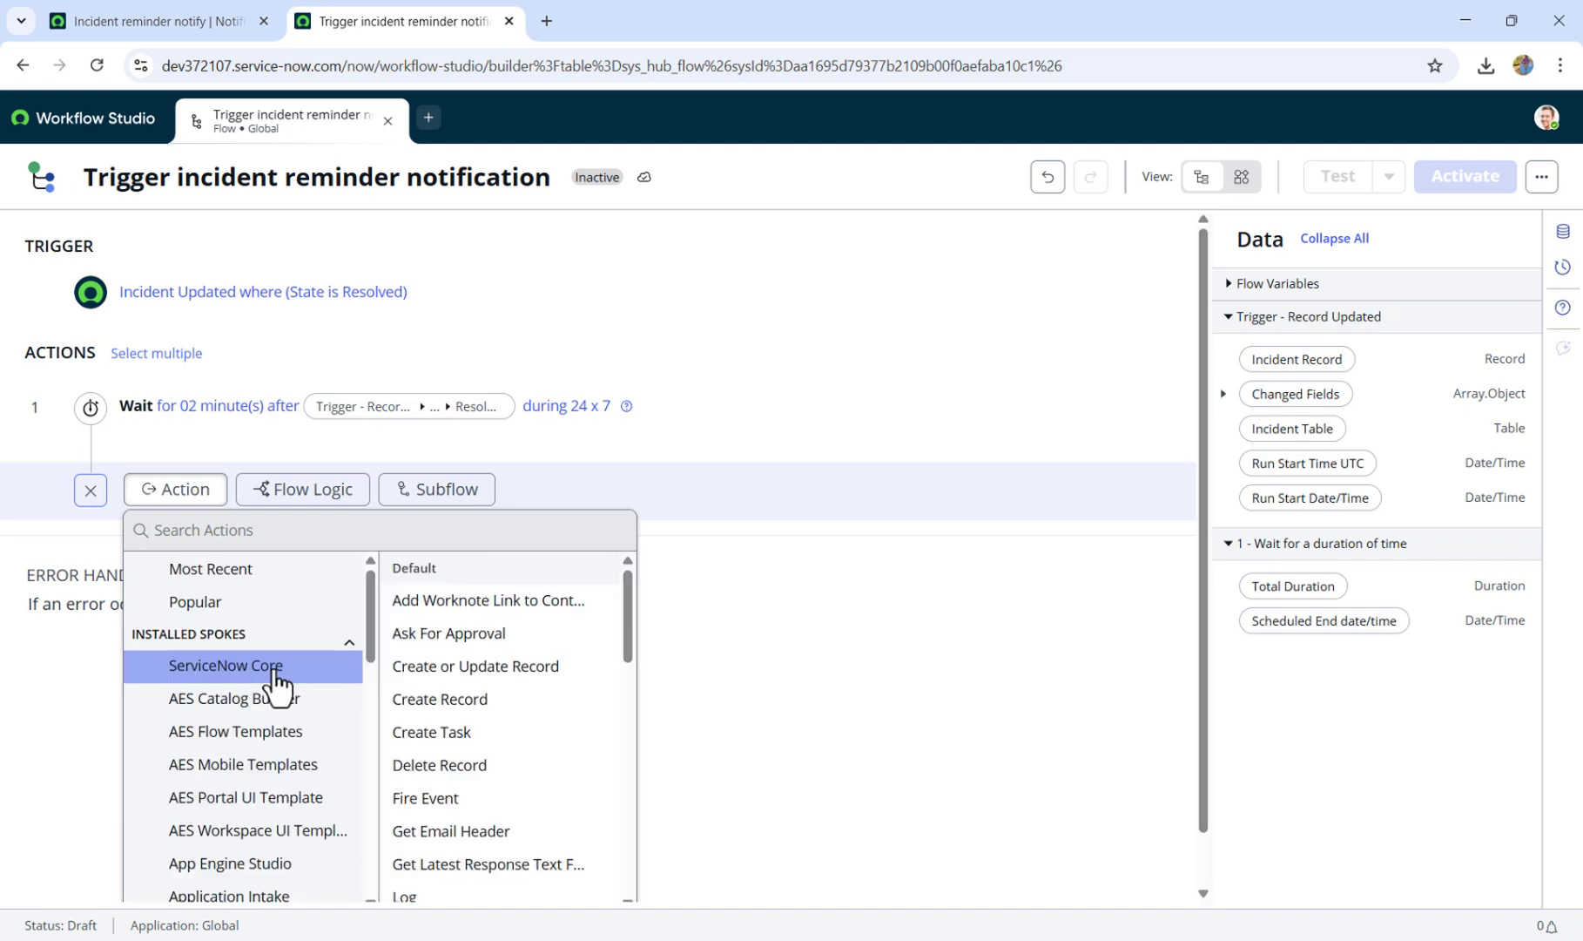
pyautogui.scroll(-1, 534, 690)
pyautogui.scroll(-5, 533, 691)
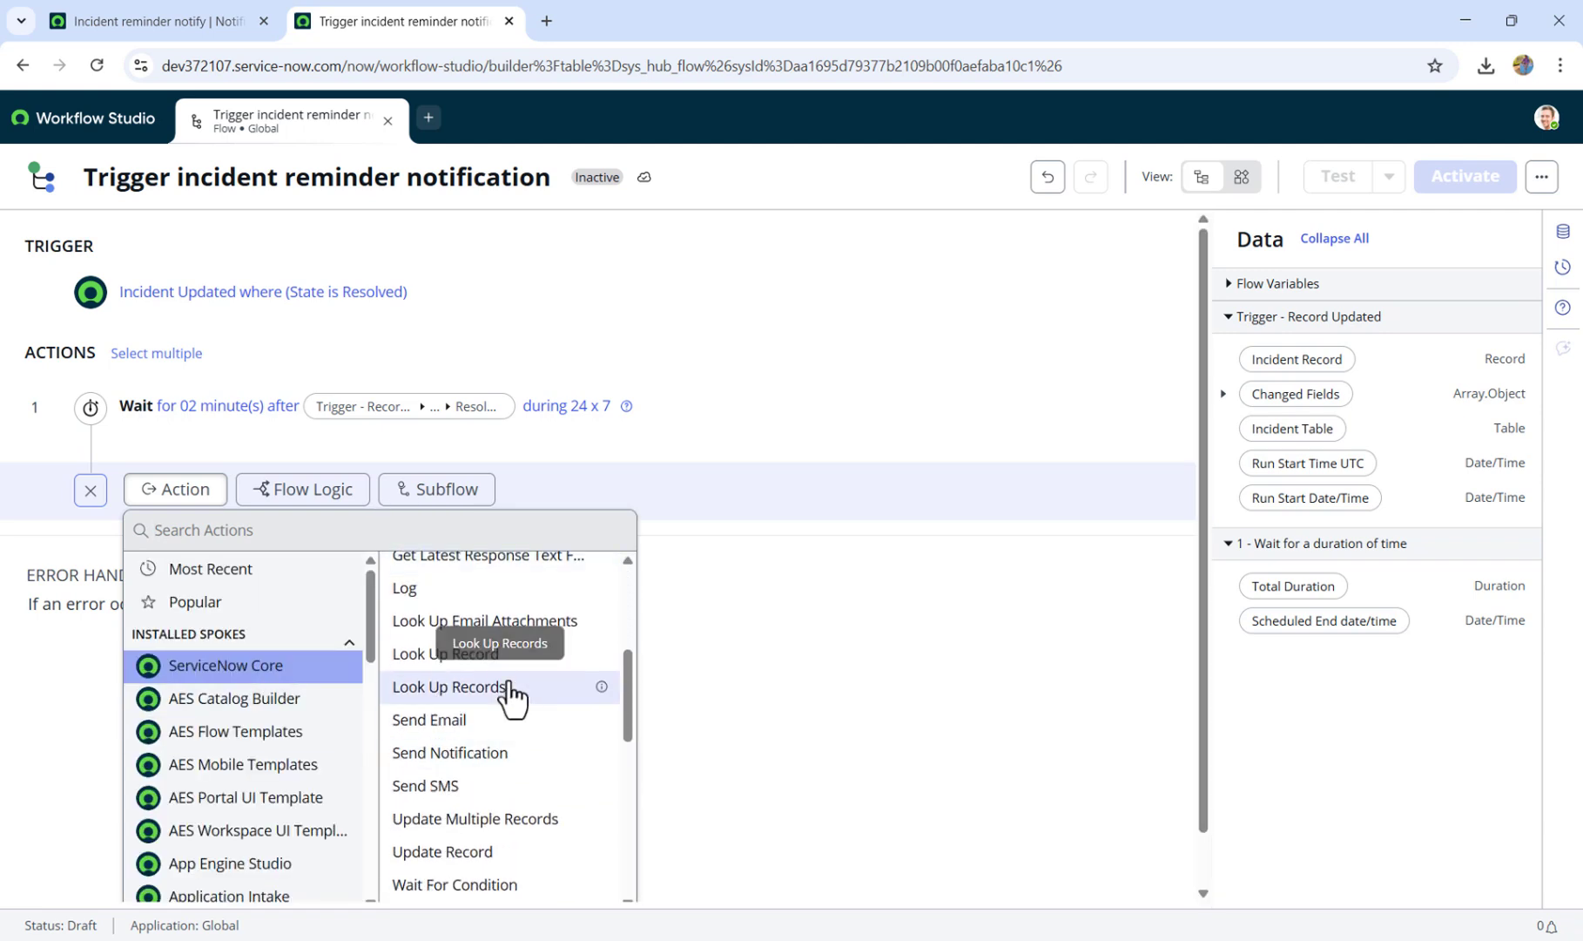
pyautogui.click(518, 752)
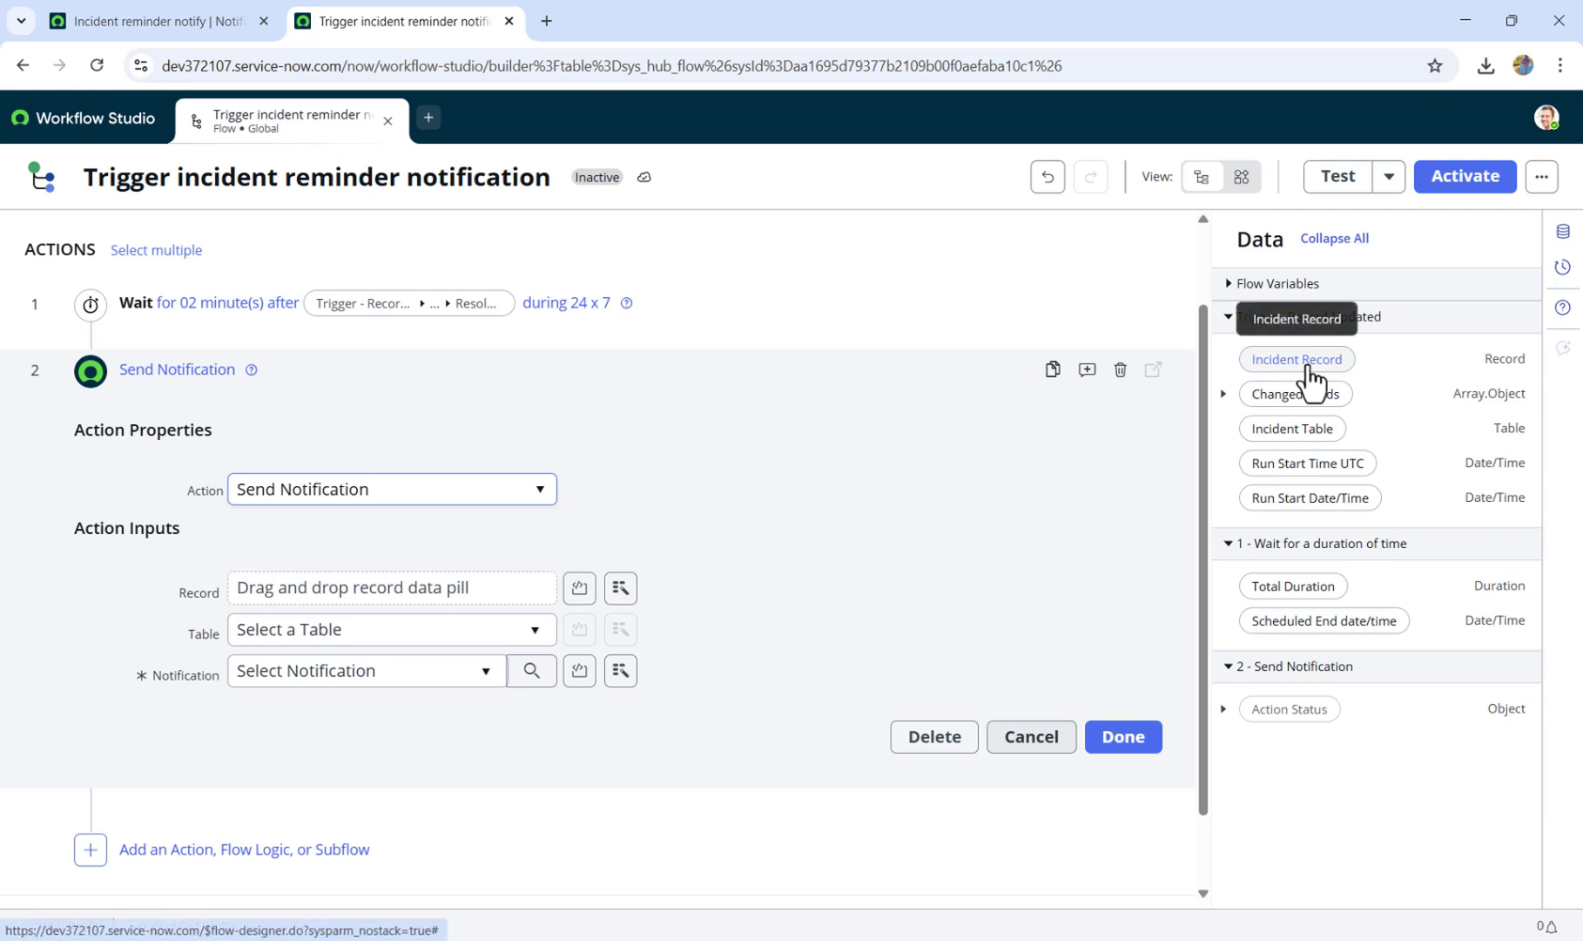
# Set the action's record to the trigger's Incident Record and its notification to "Incident reminder notify".
pyautogui.moveTo(1310, 376); pyautogui.dragTo(449, 610)
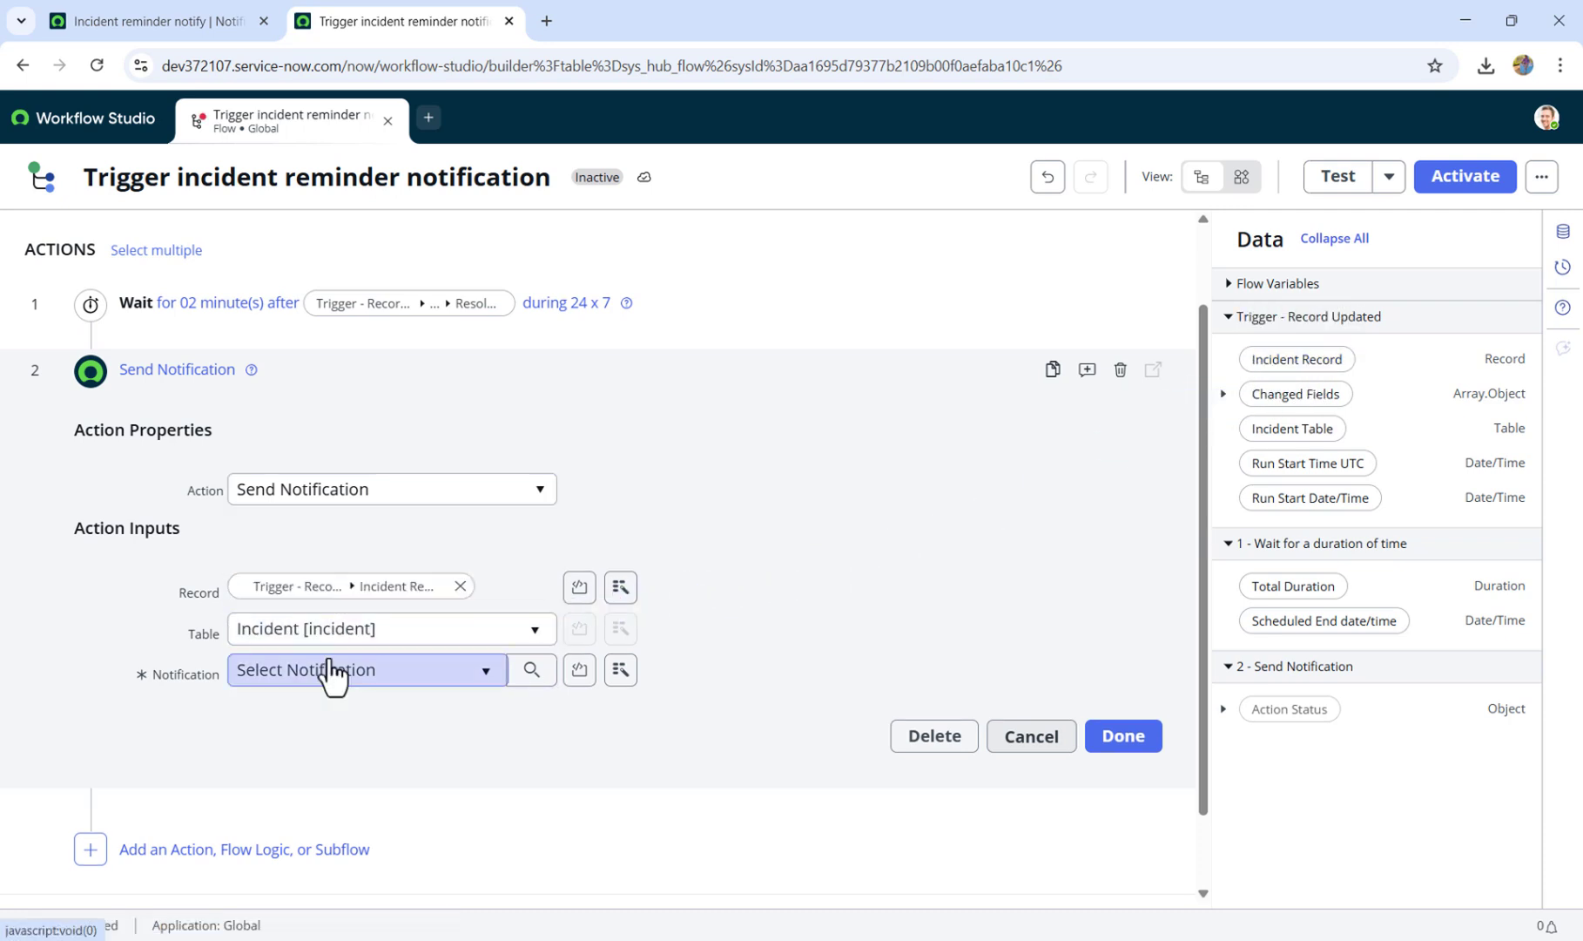
pyautogui.click(335, 671)
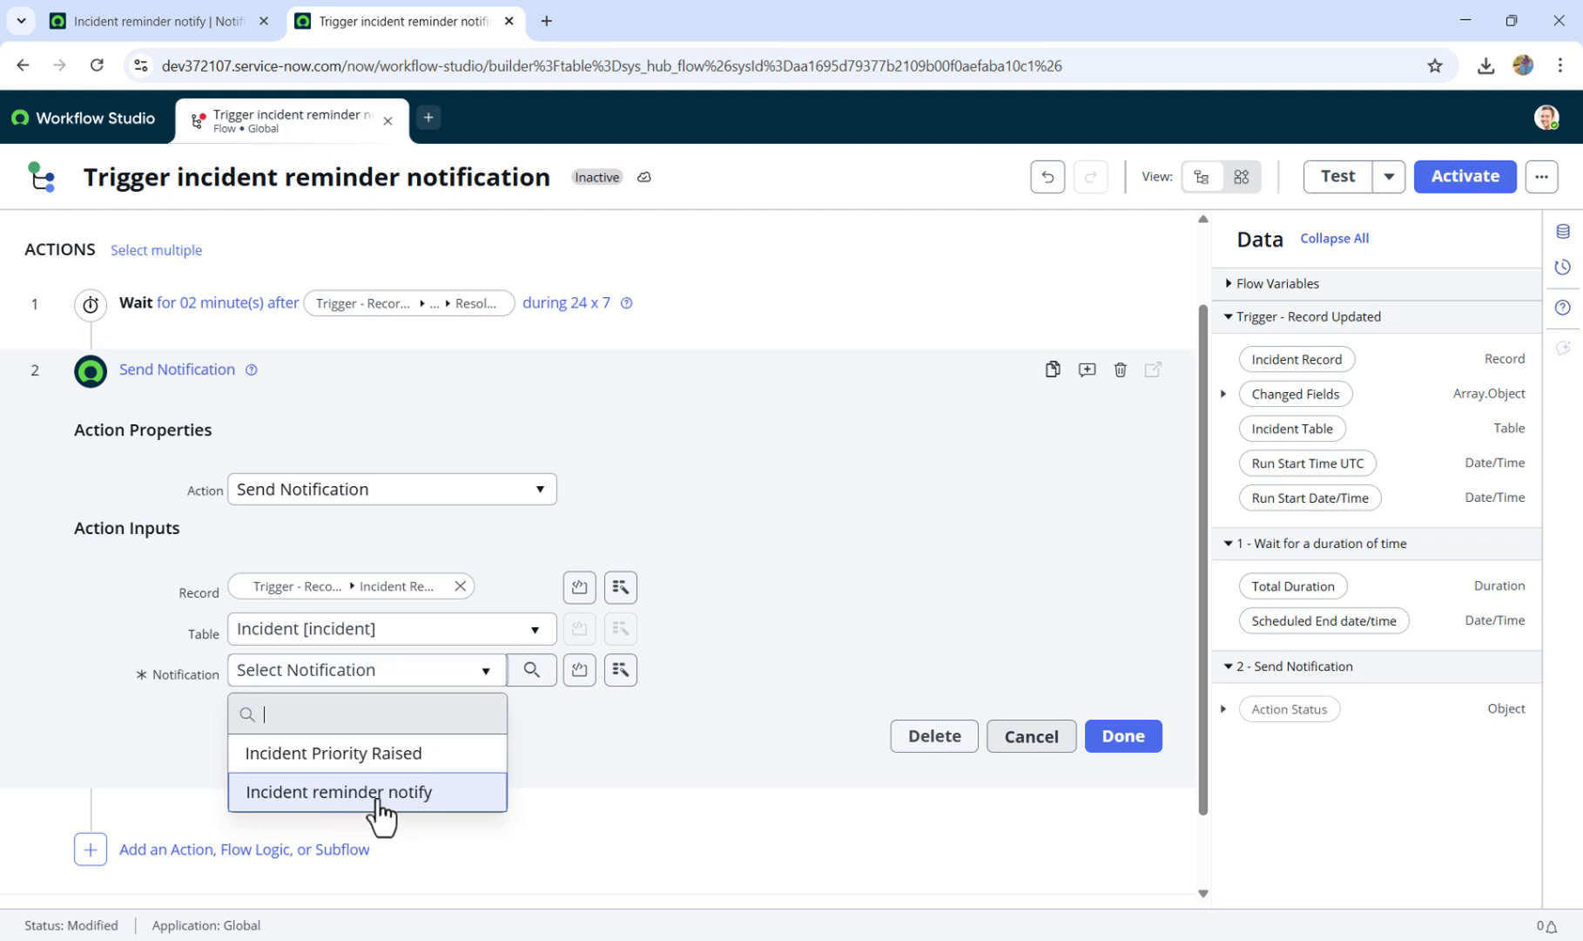
pyautogui.click(381, 793)
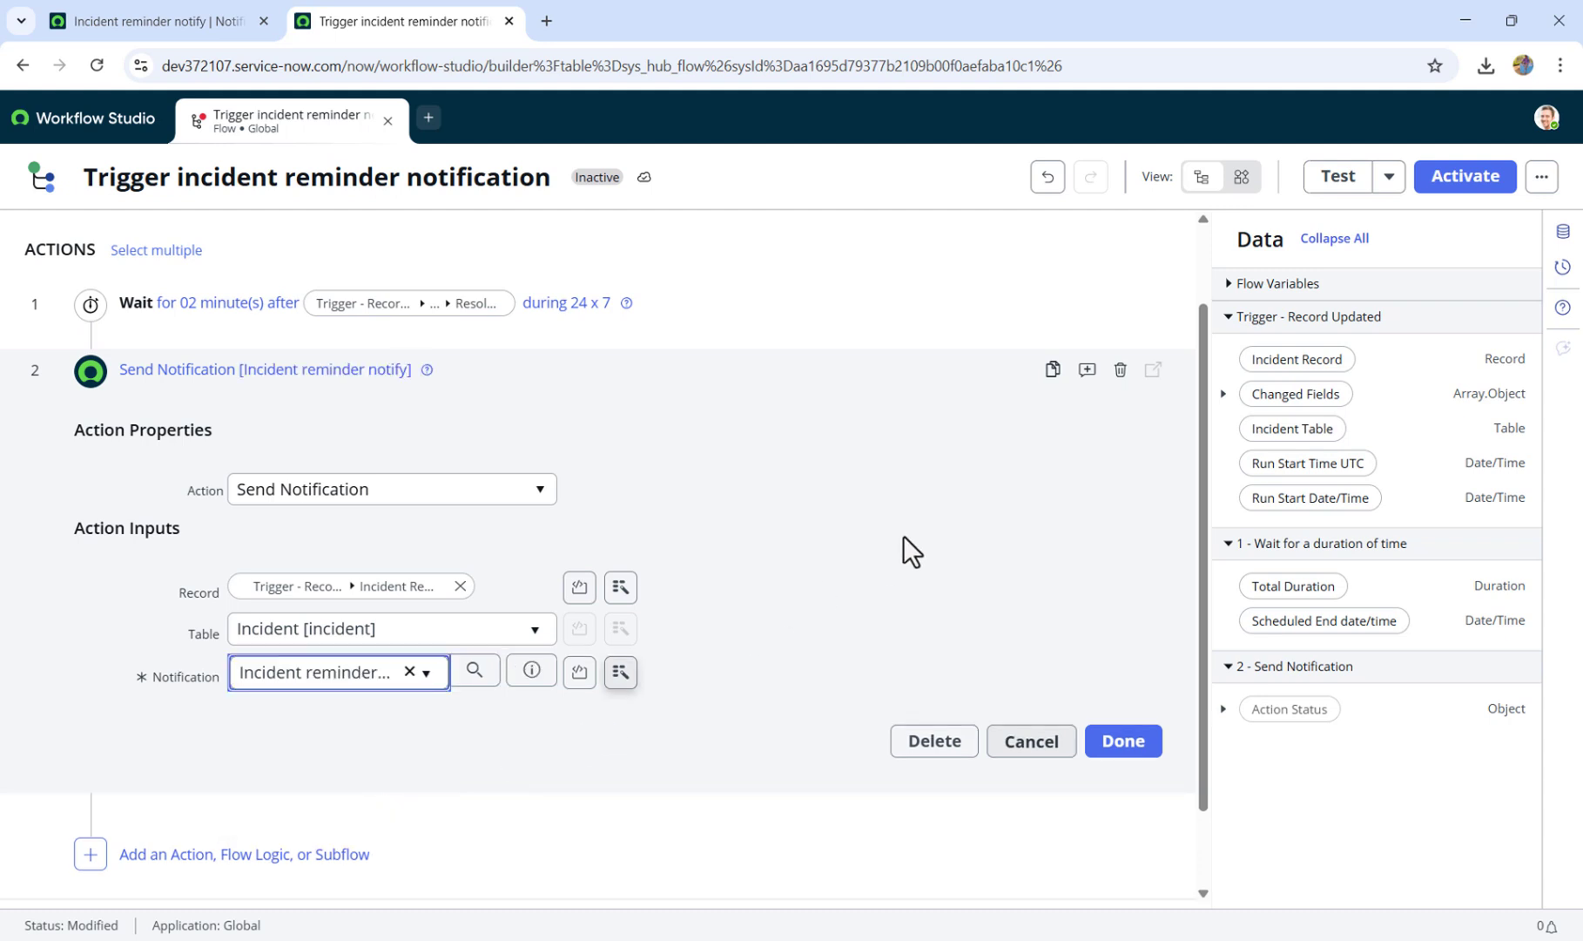
# Finish the Send Notification action and activate the flow.
pyautogui.scroll(-1, 882, 571)
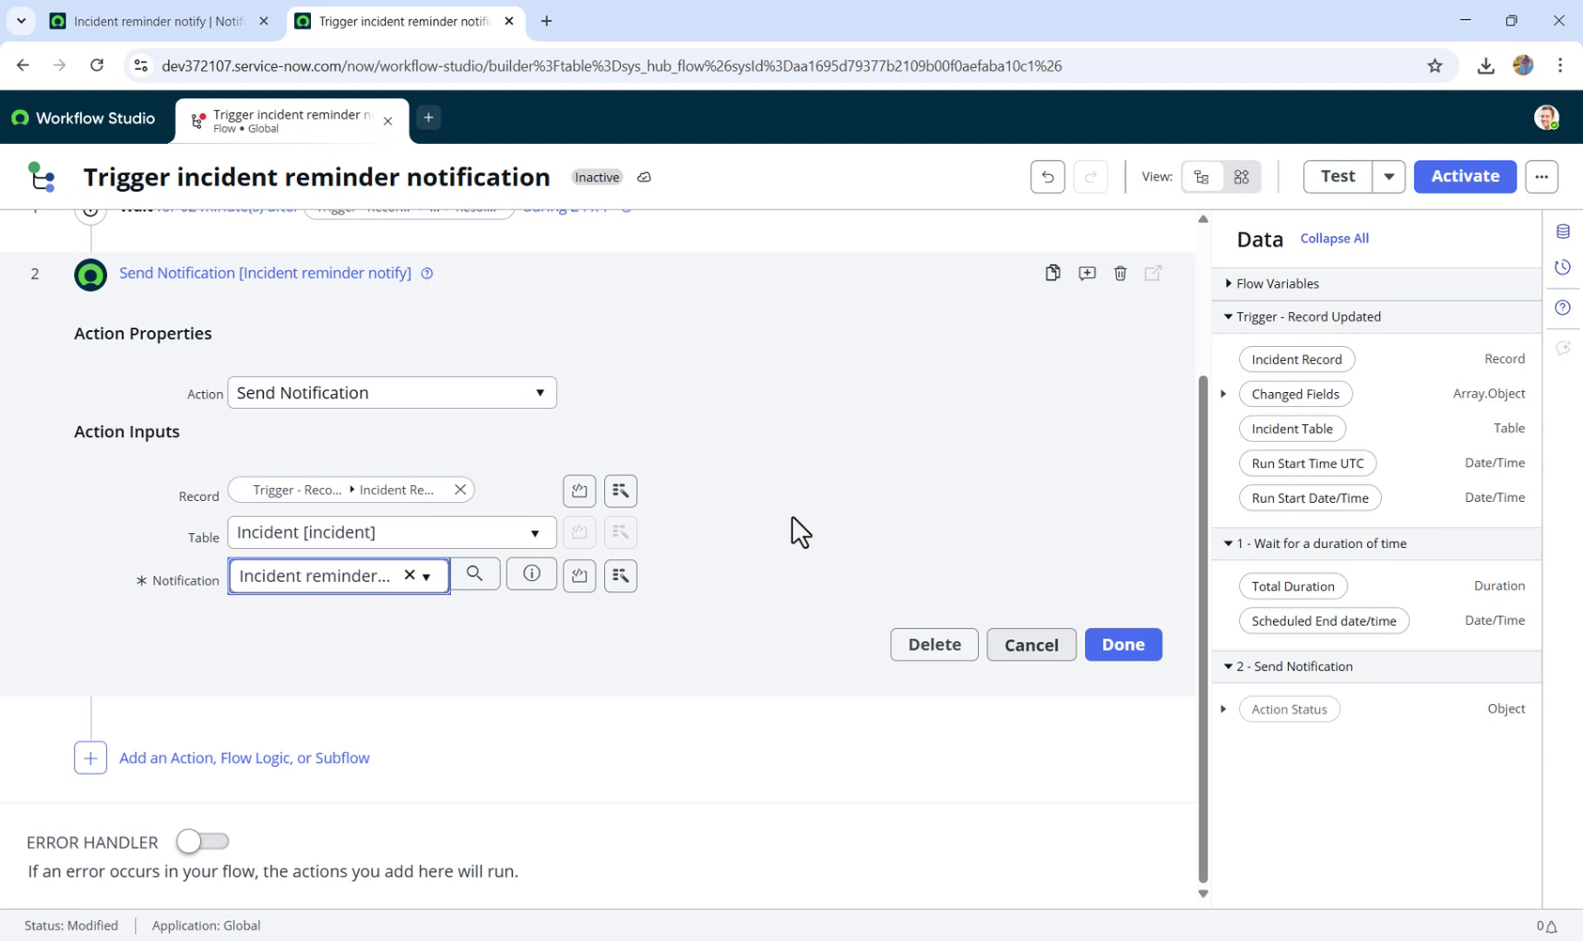
pyautogui.click(1126, 647)
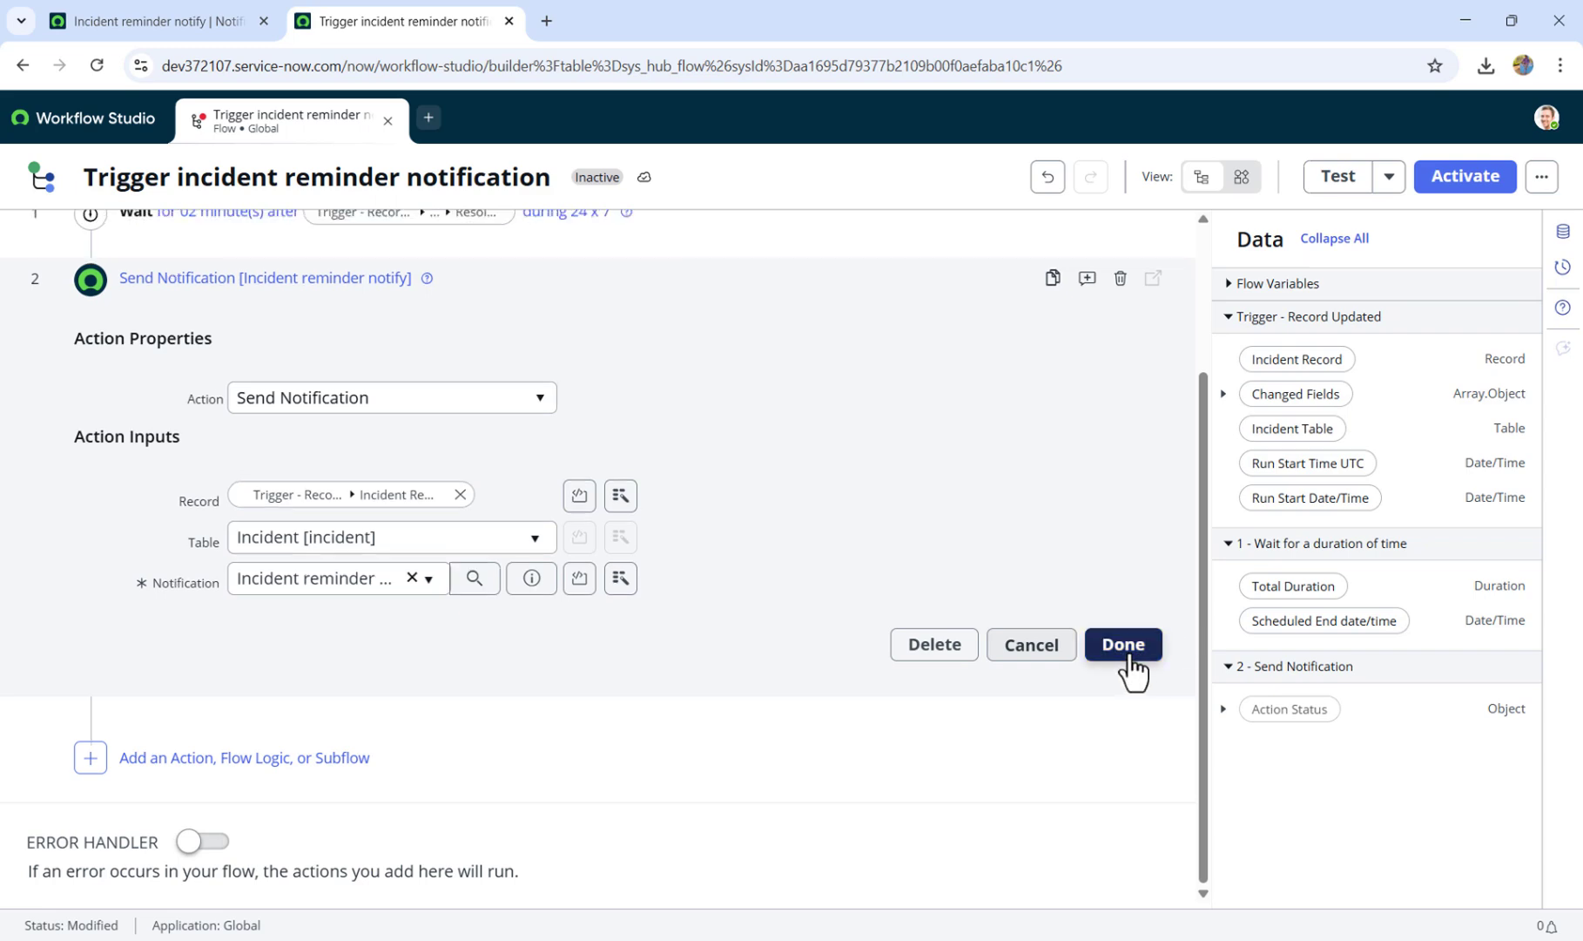
pyautogui.click(1469, 179)
pyautogui.click(1028, 396)
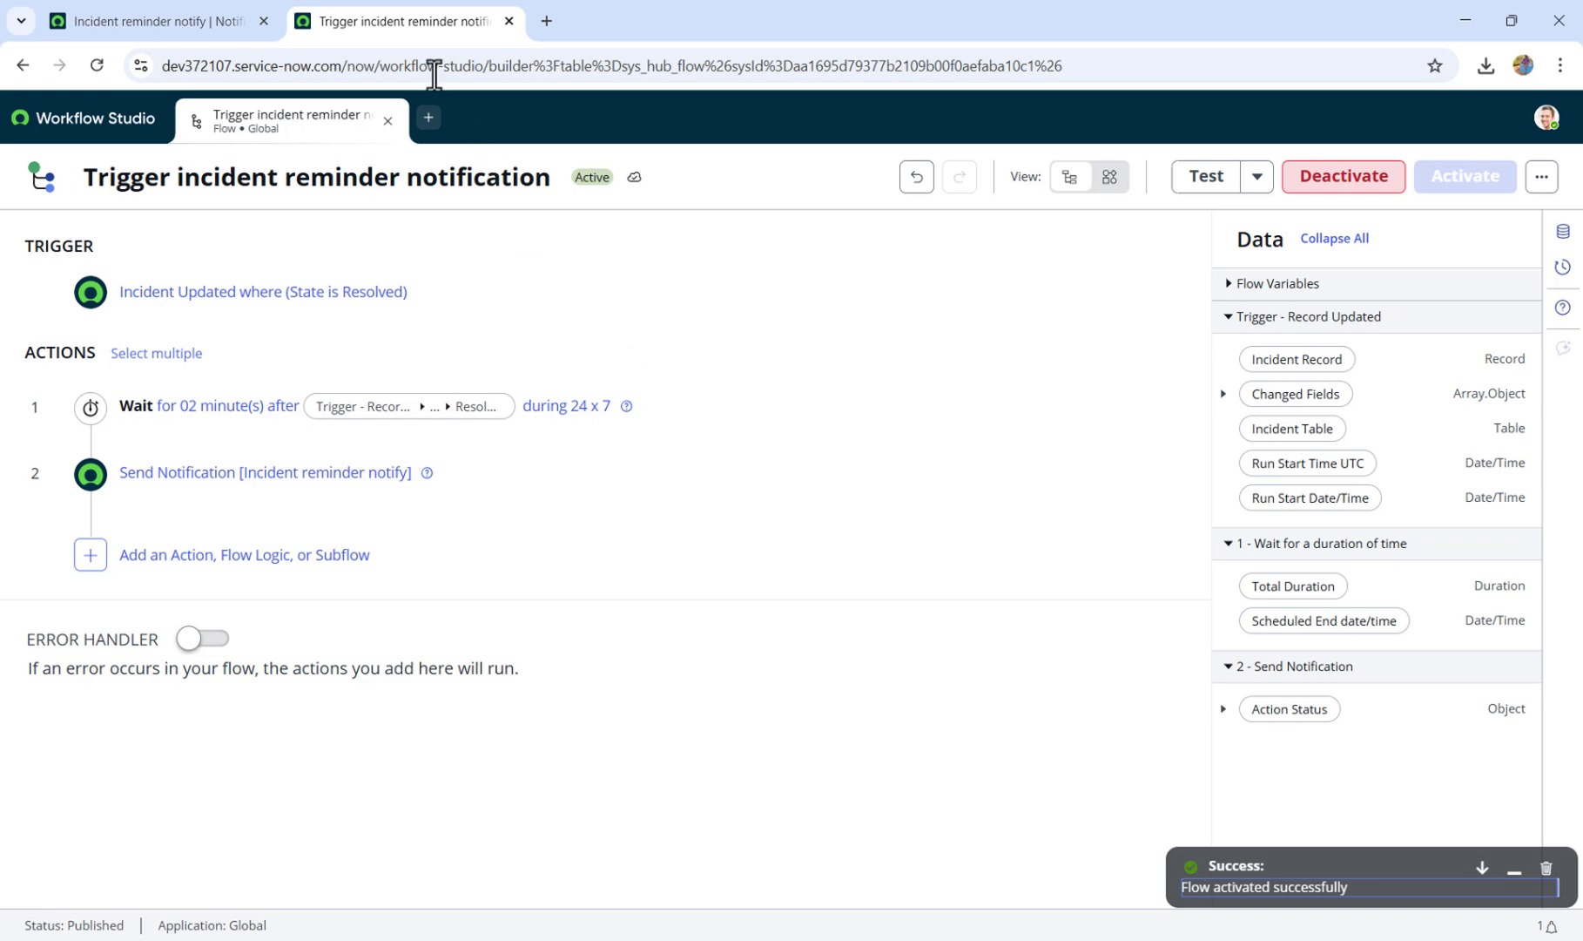
# Return to the notification record's browser tab and open the incident list in a new tab with the navigator command incident.LIST.
pyautogui.rightClick(395, 24)
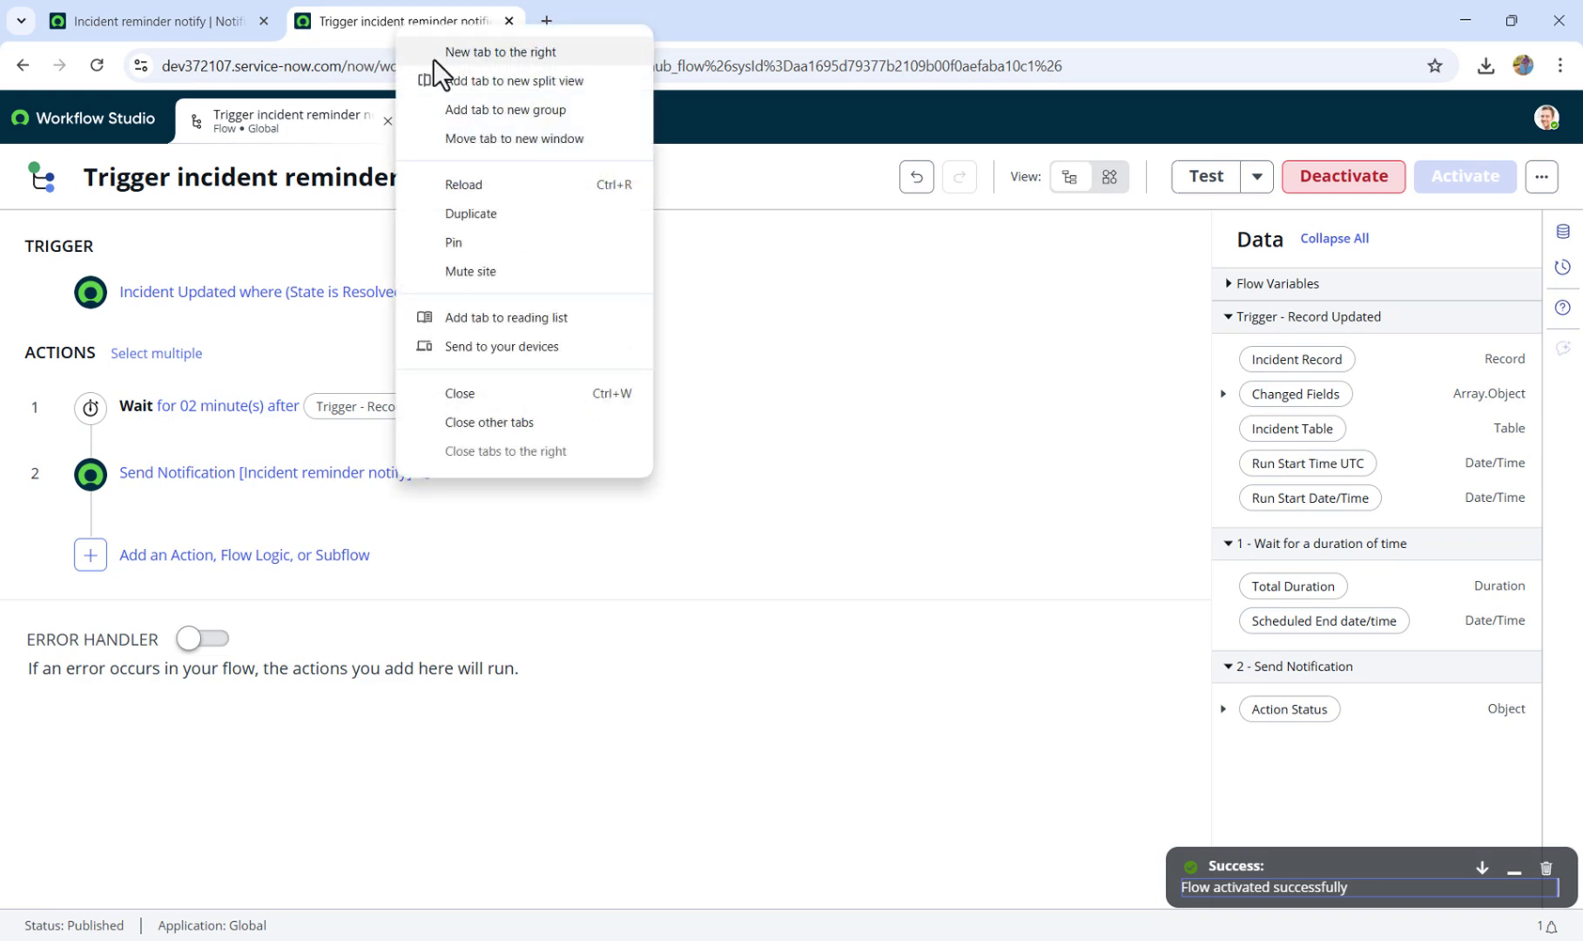
pyautogui.click(161, 13)
pyautogui.rightClick(160, 6)
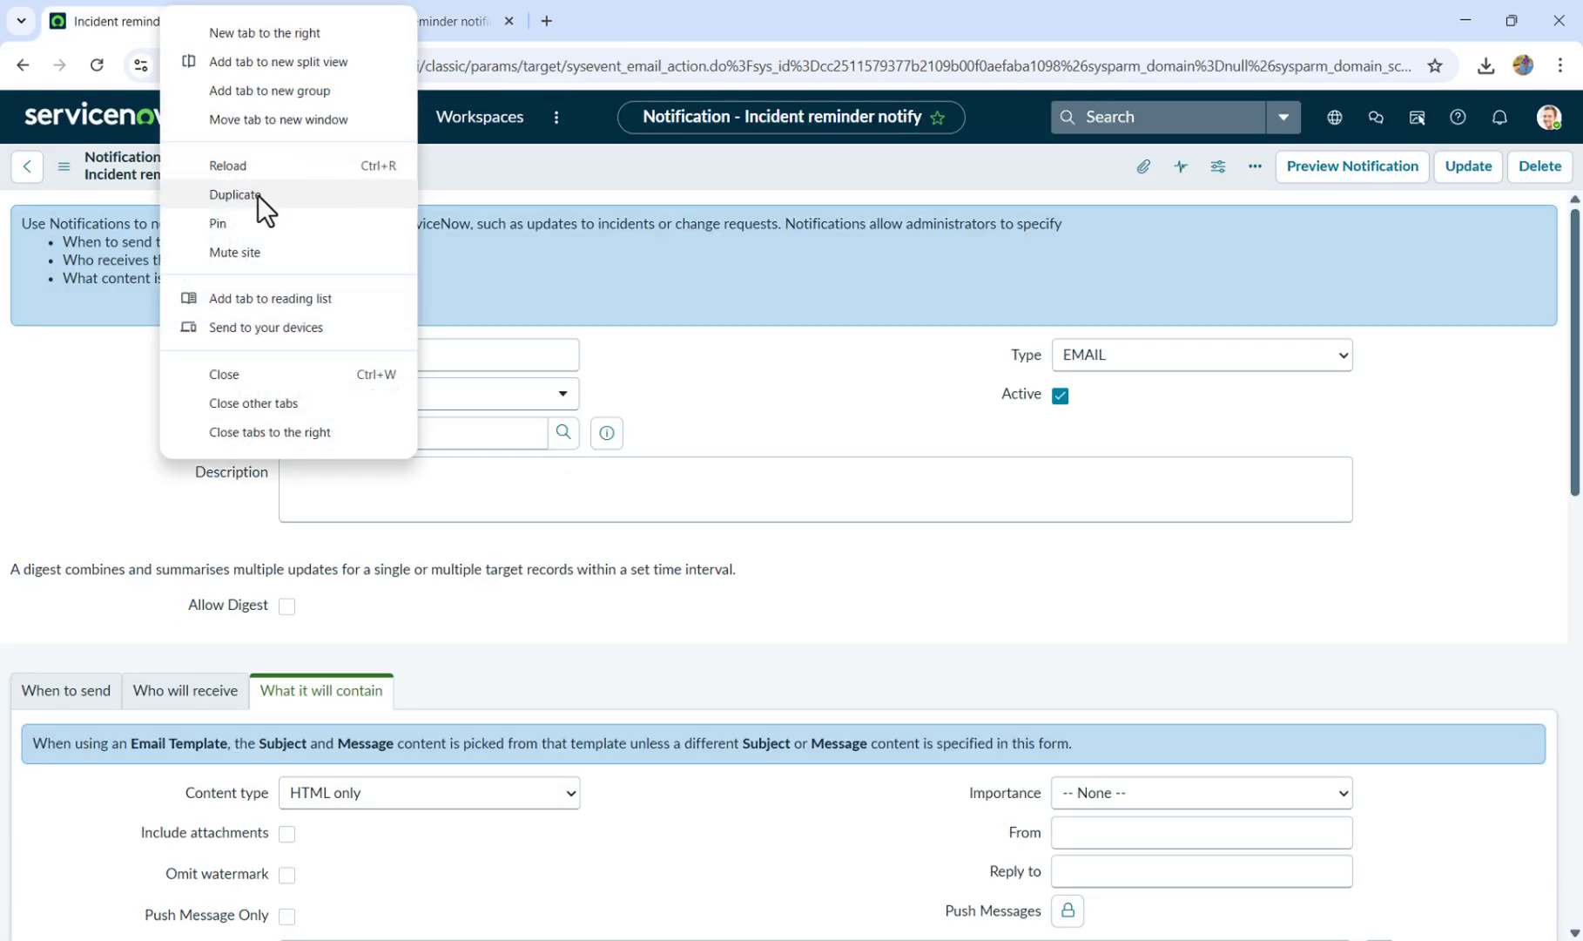
pyautogui.click(556, 167)
pyautogui.click(228, 129)
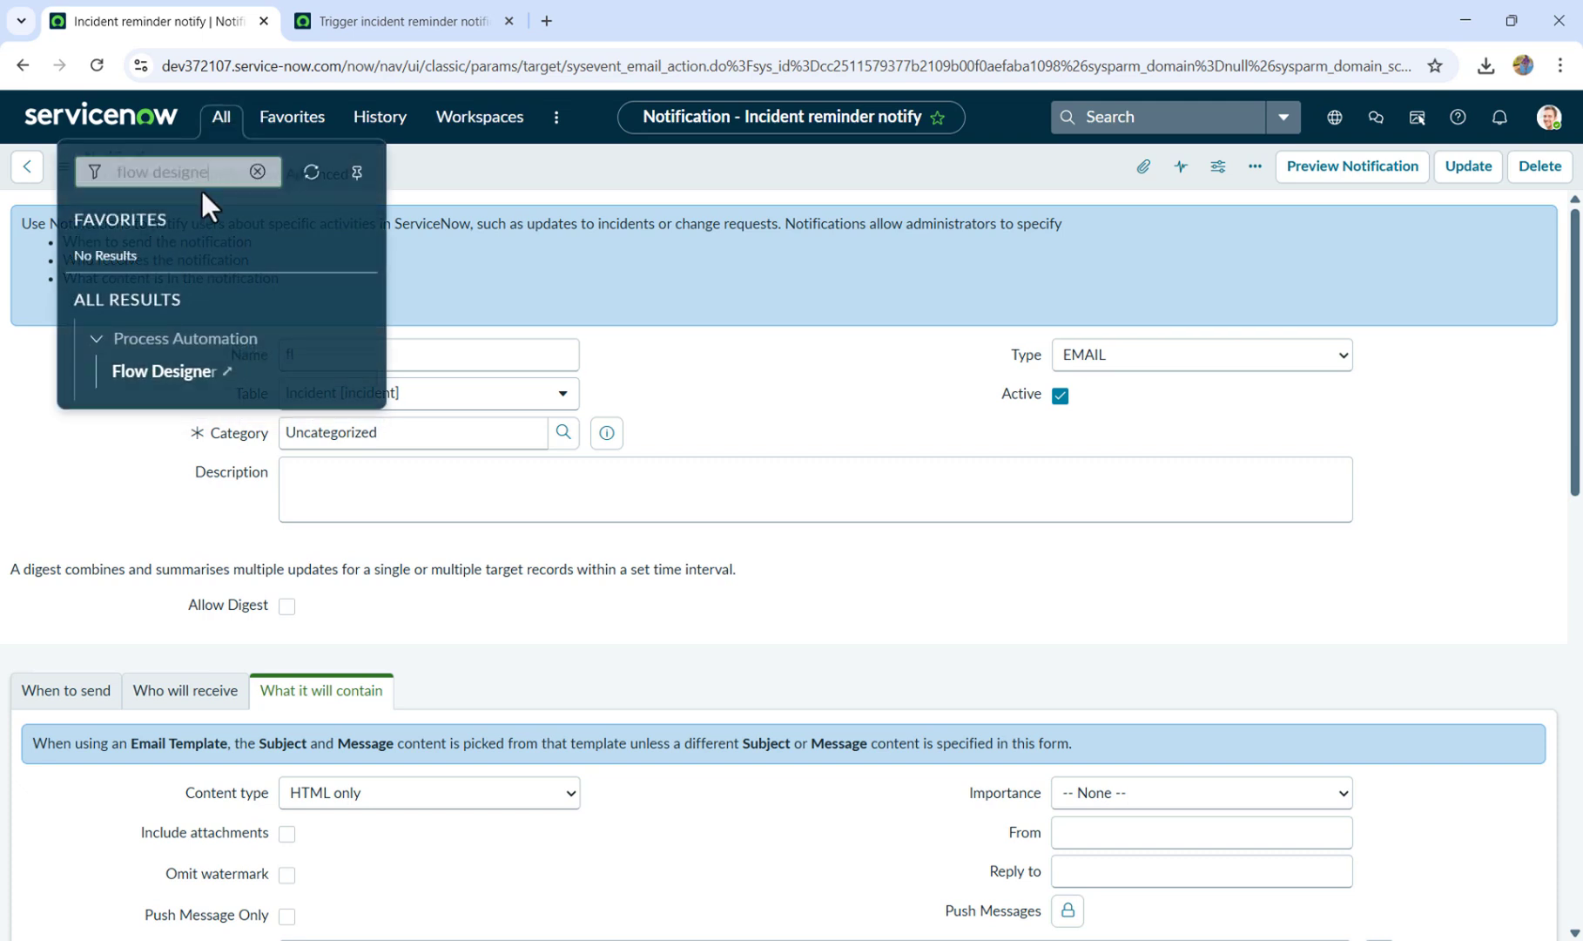
pyautogui.tripleClick(218, 173)
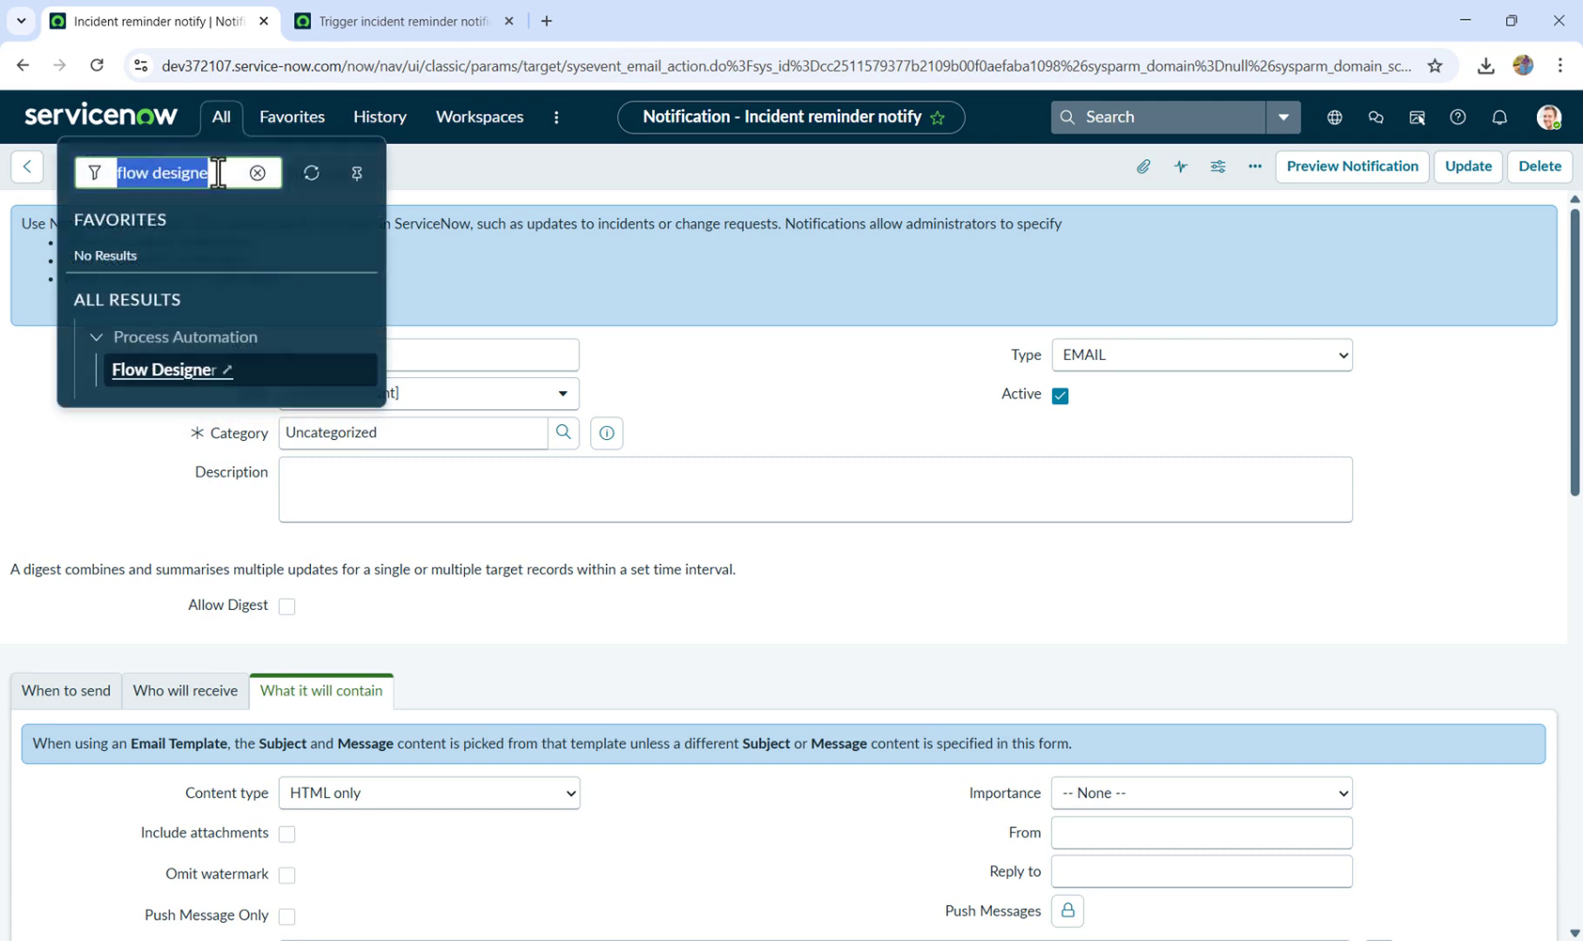
pyautogui.write('incidetn')
pyautogui.press('BackSpace')
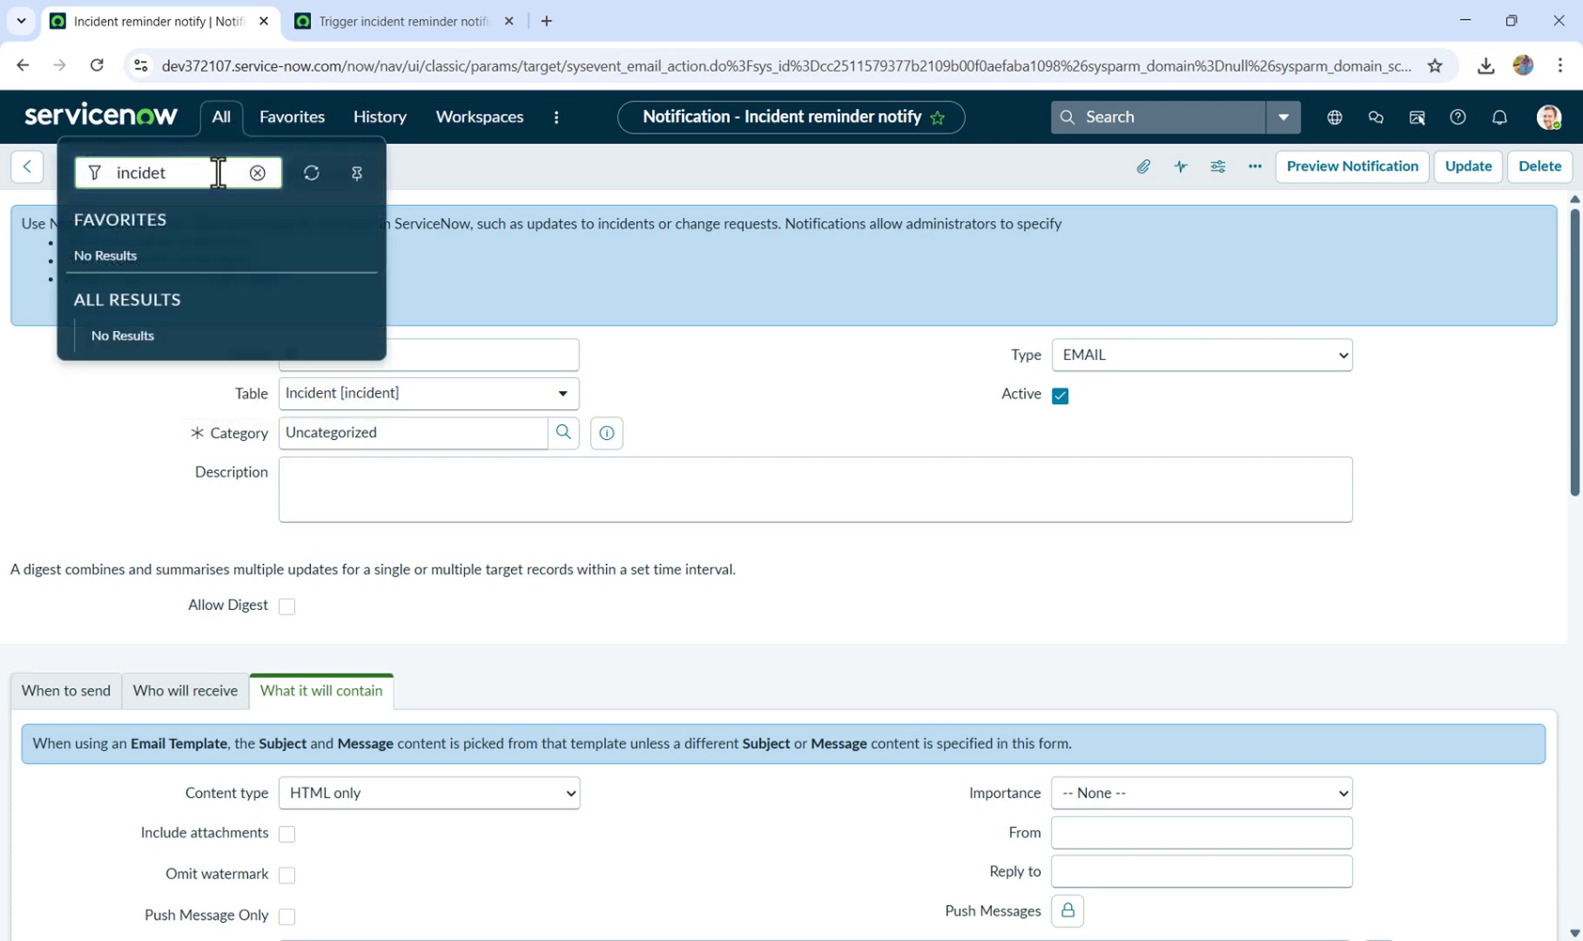
pyautogui.write('nt.LIST')
pyautogui.press('Return')
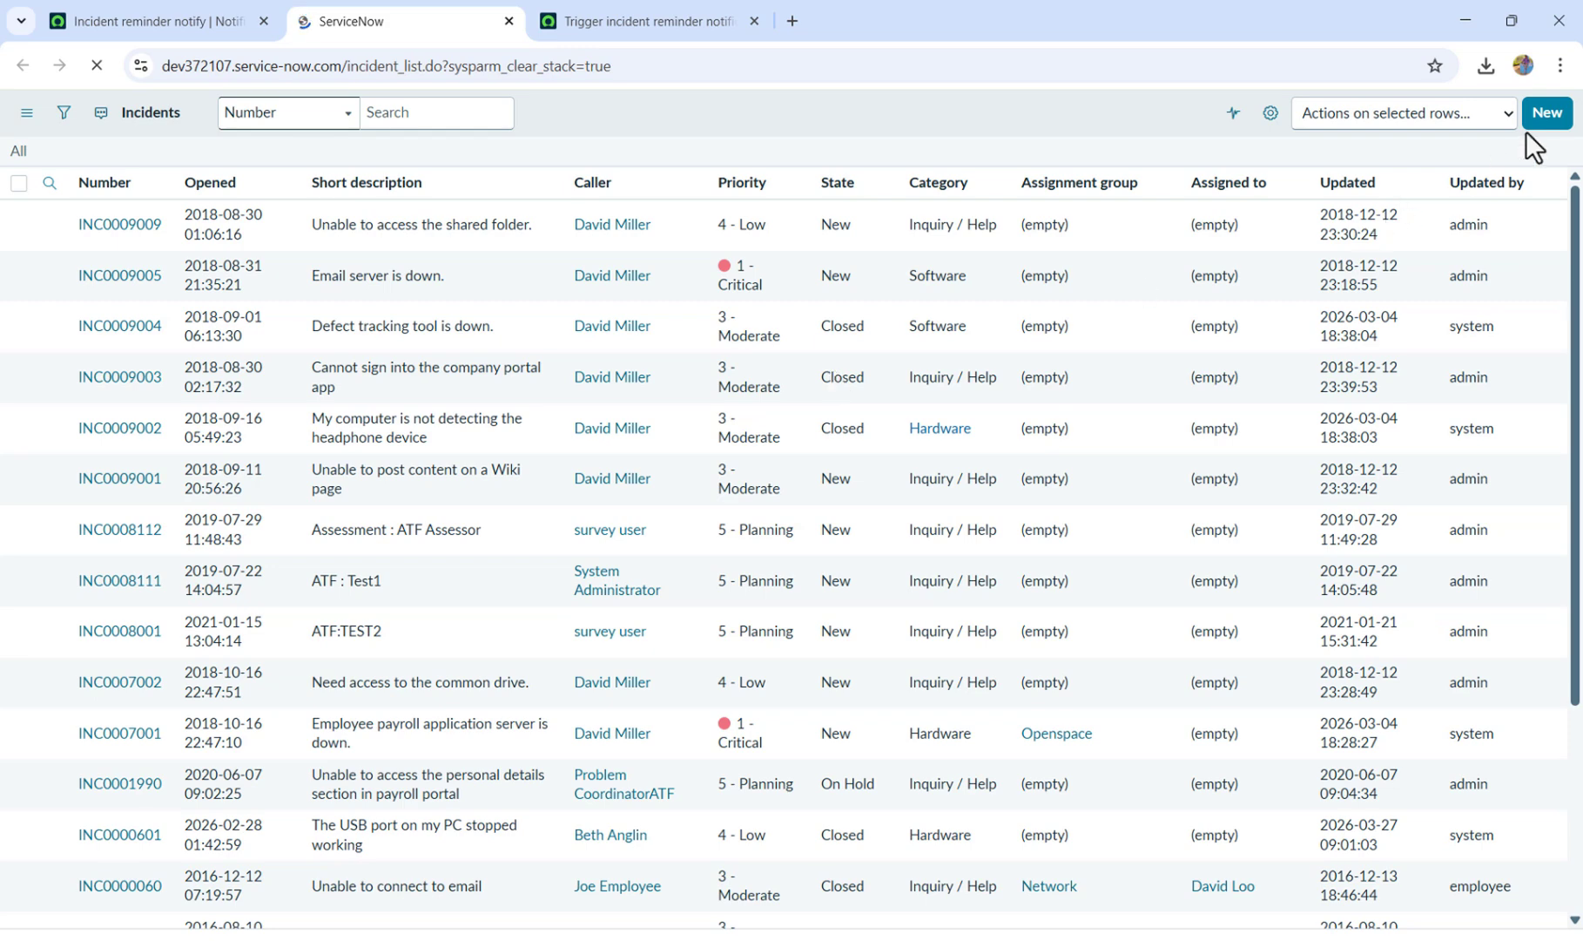
# Create a new incident with a caller and the short description "test", and save it without leaving the form.
pyautogui.click(1557, 122)
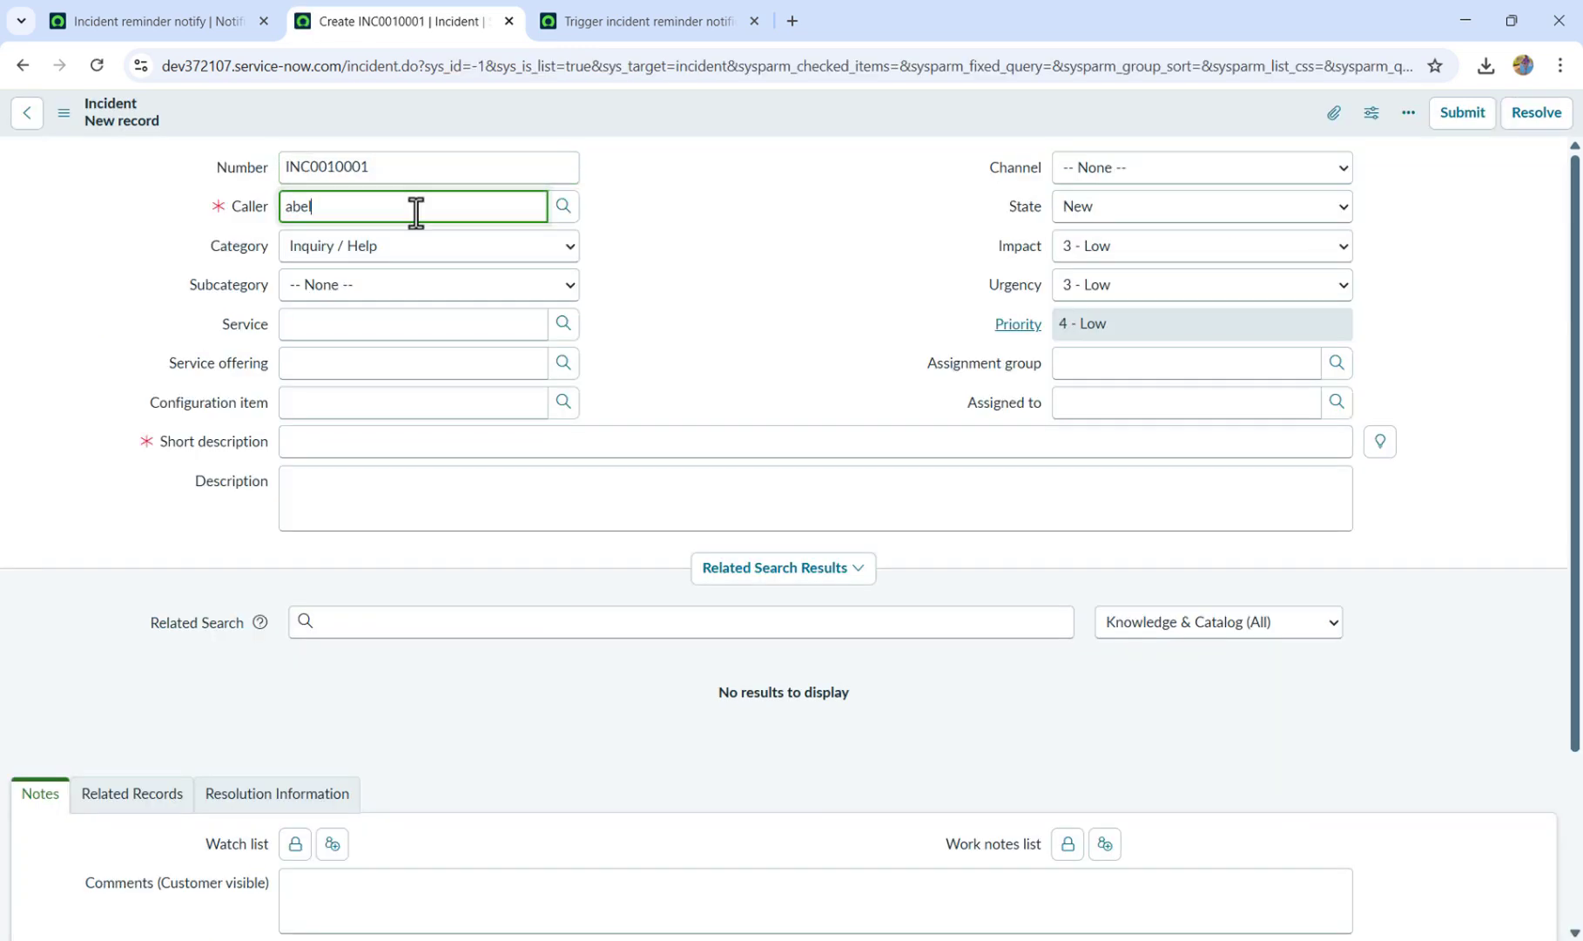
pyautogui.click(352, 264)
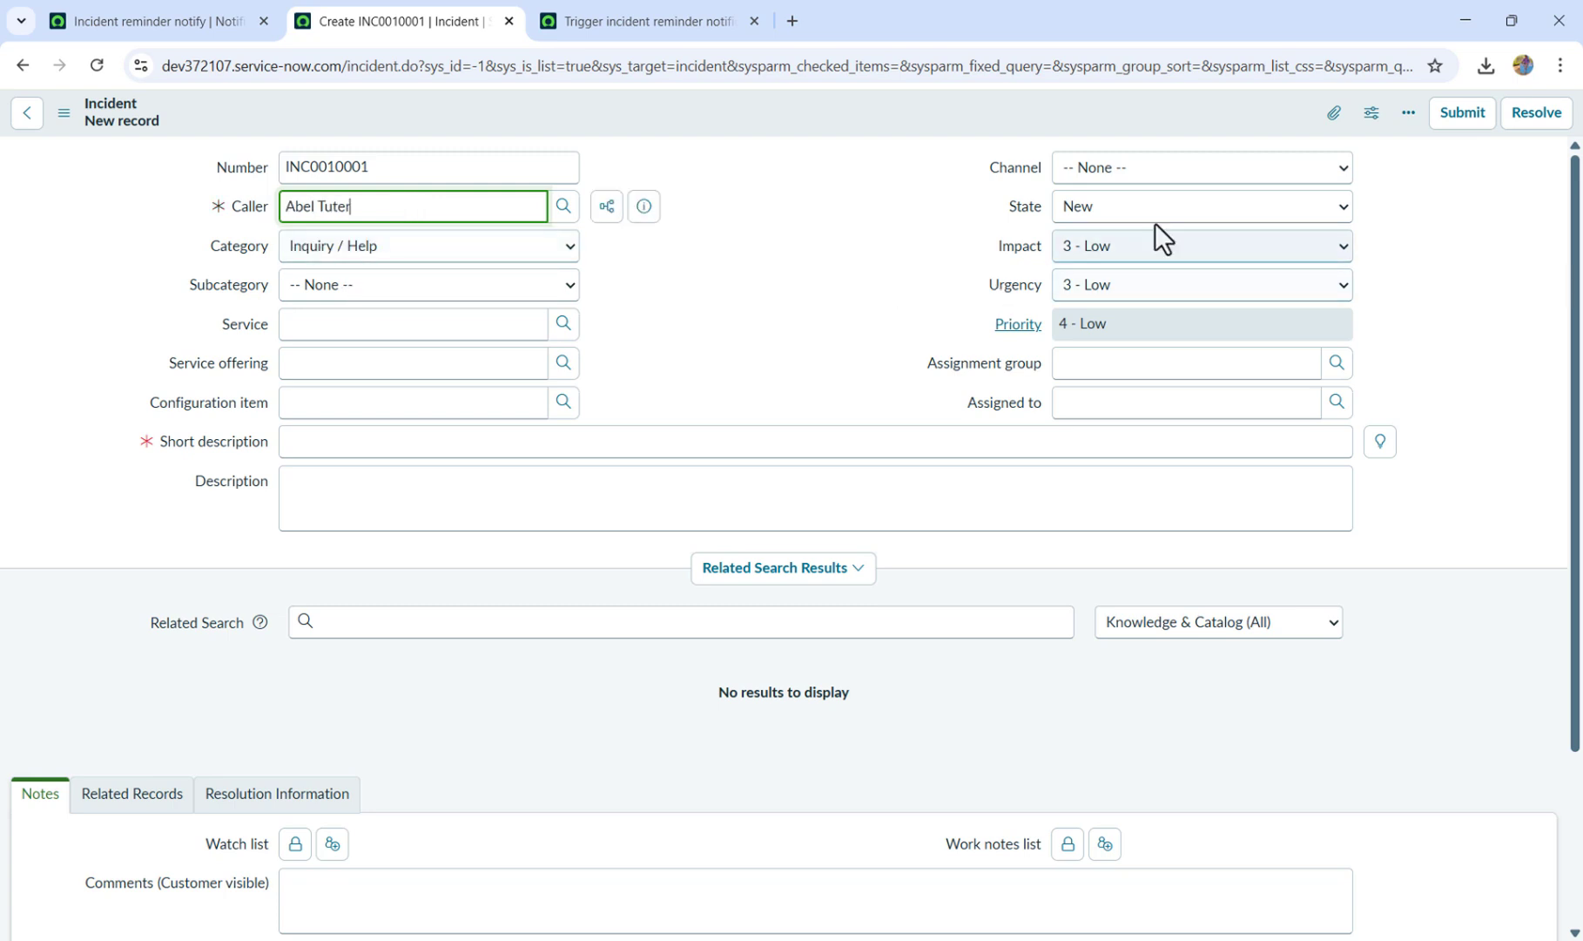
pyautogui.click(354, 444)
pyautogui.write('test')
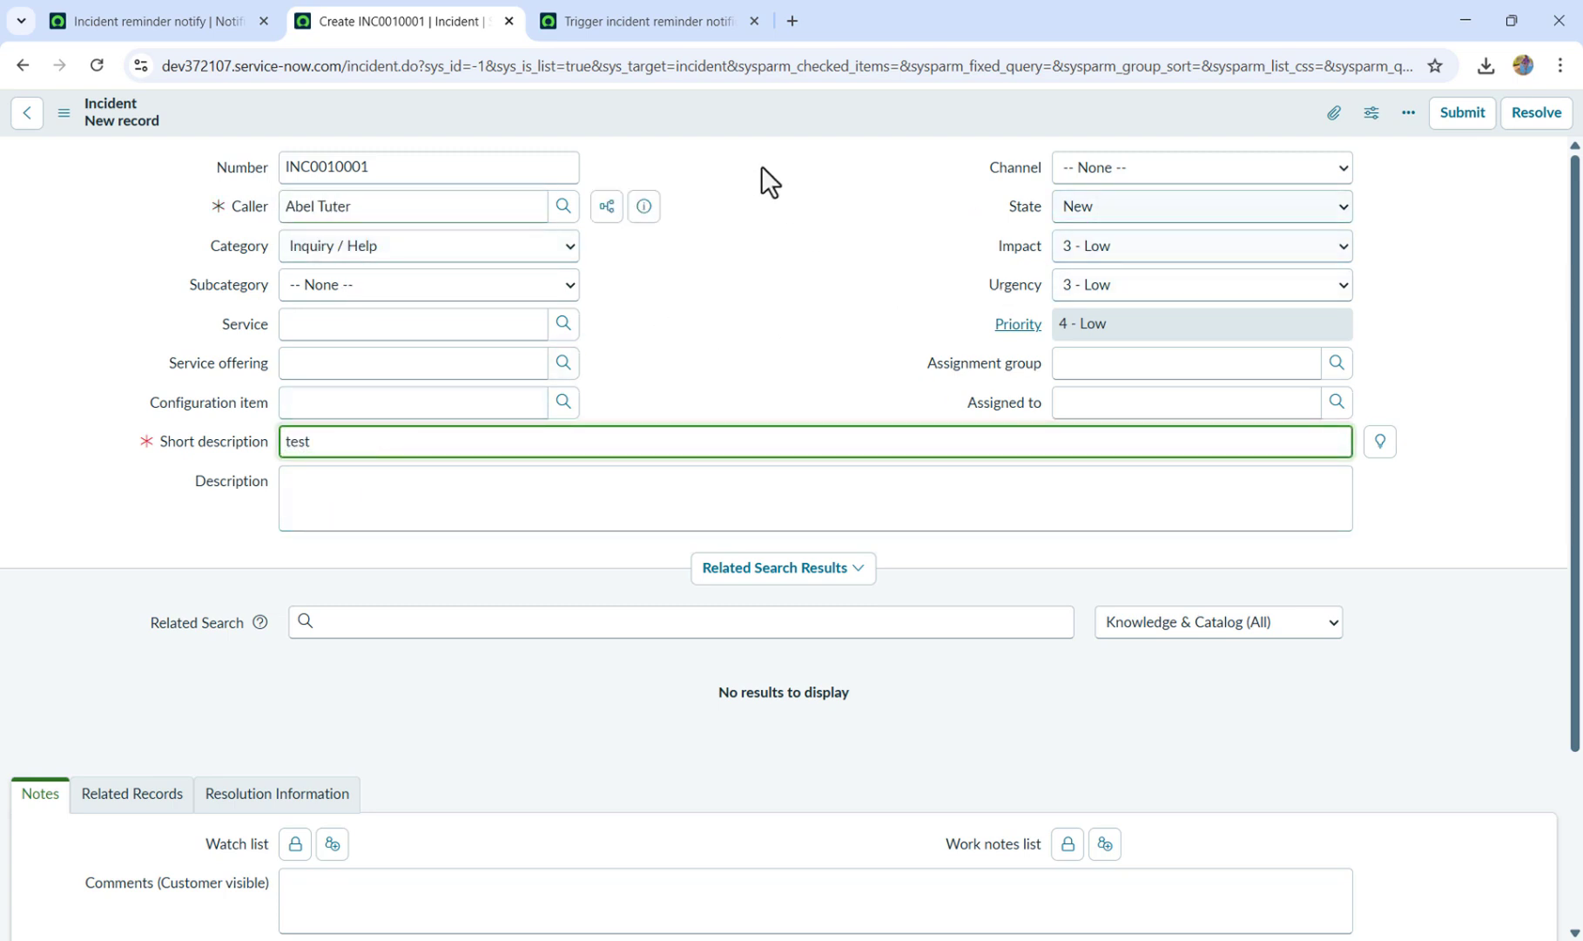
pyautogui.rightClick(721, 106)
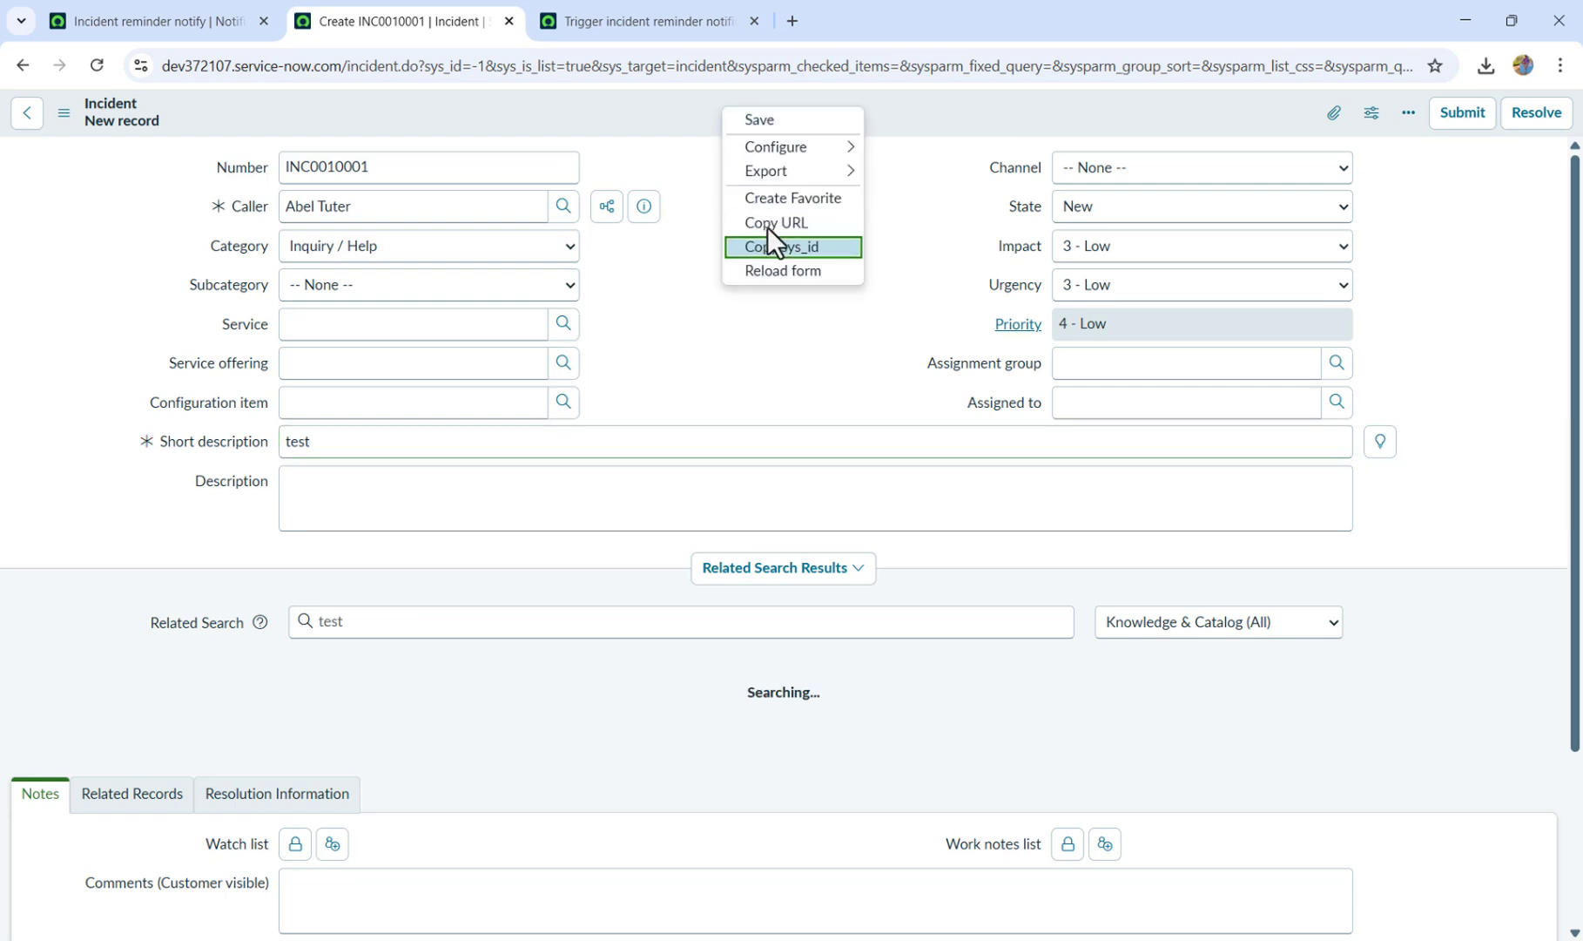
pyautogui.click(762, 123)
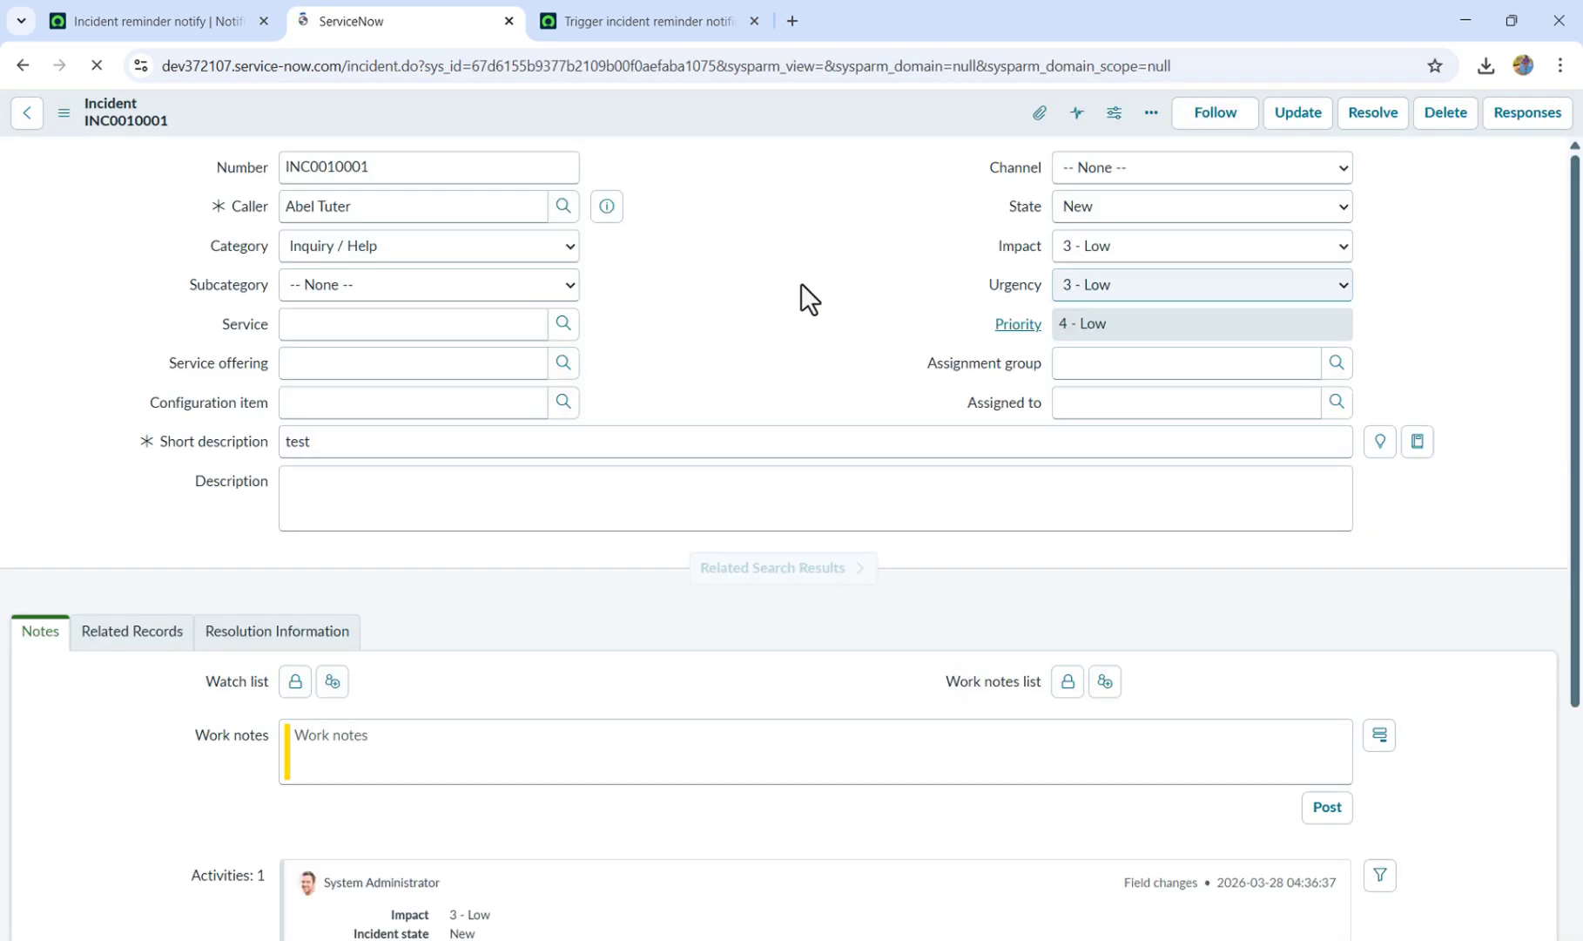
# Set the incident's state to Resolved with resolution code "Resolved by caller" and resolution notes "test", and save it without leaving the form.
pyautogui.click(1089, 209)
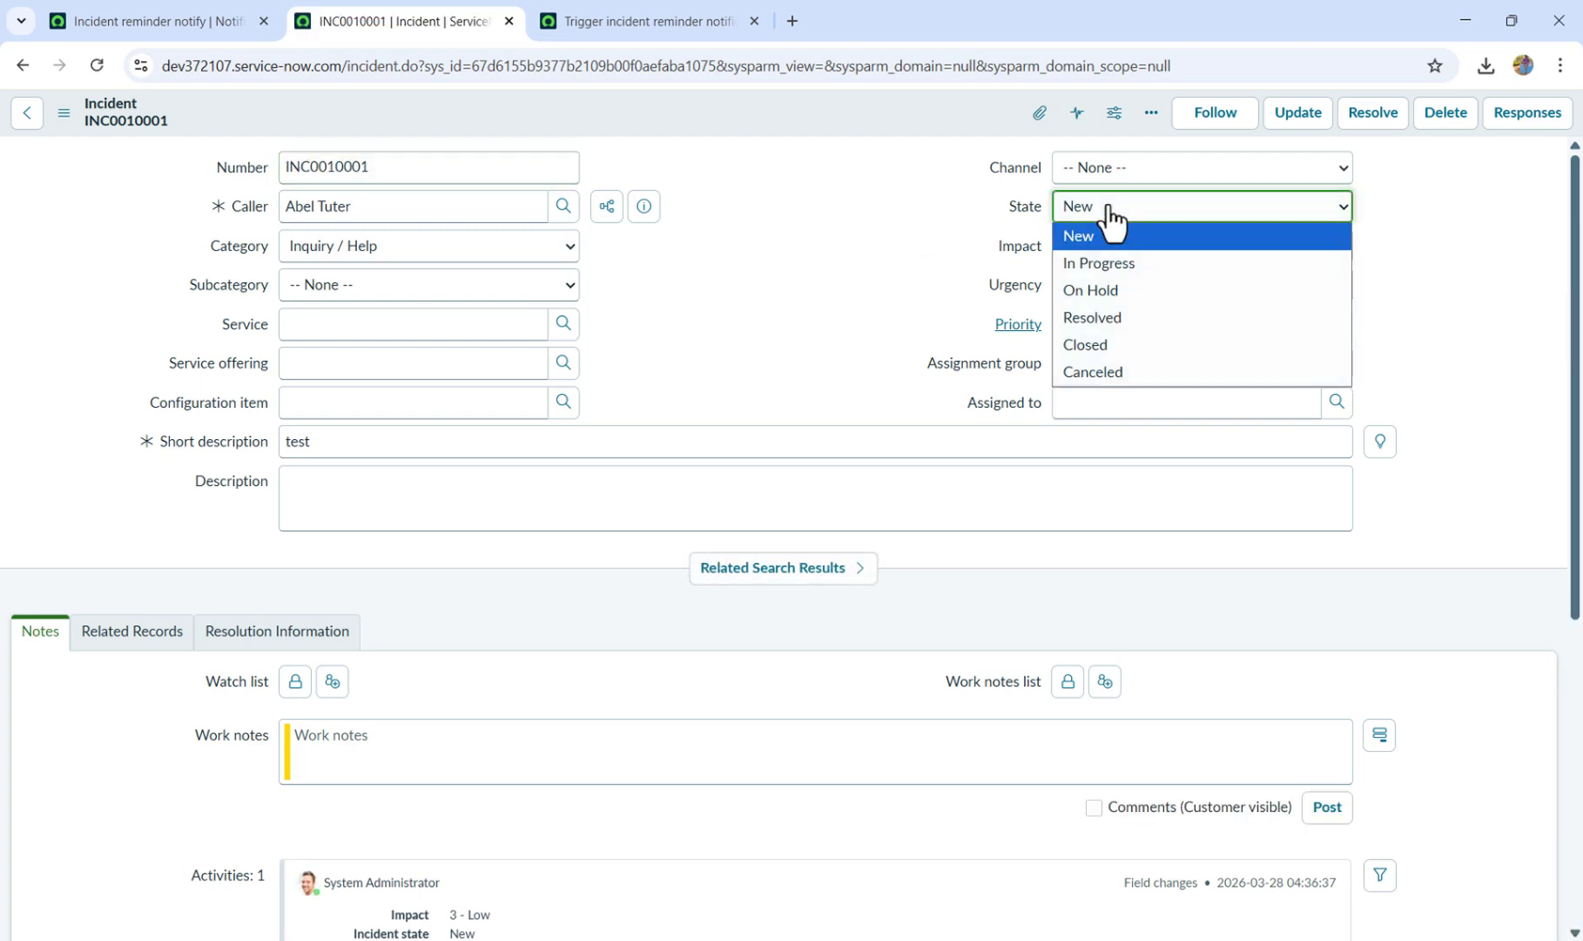
pyautogui.click(1126, 317)
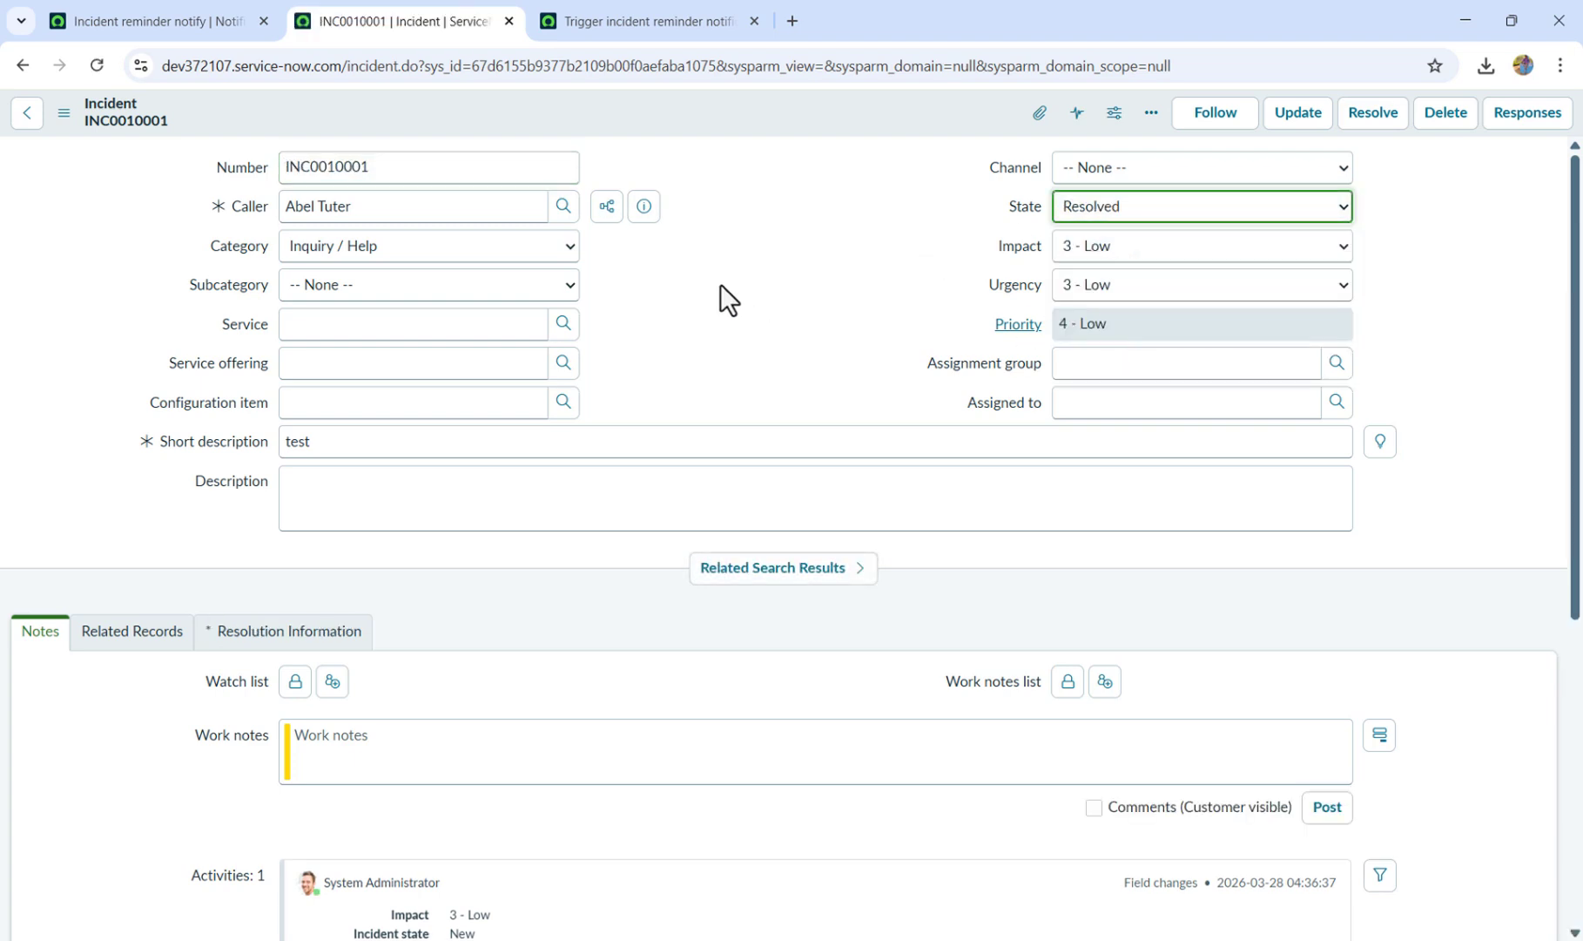
pyautogui.click(261, 632)
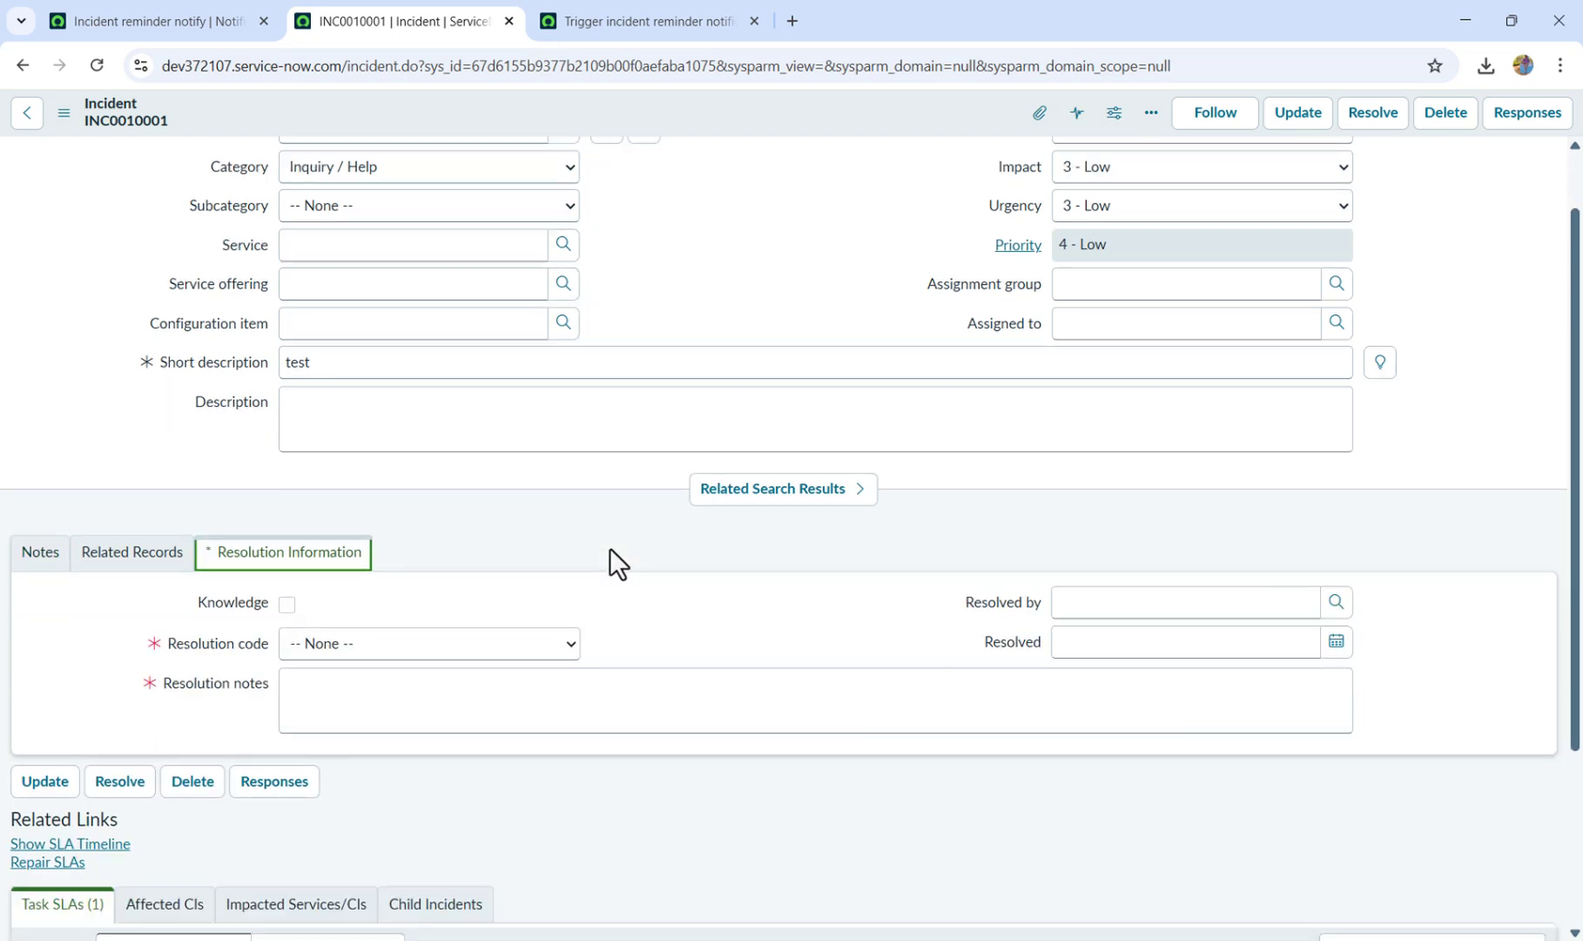
pyautogui.scroll(-2, 523, 553)
pyautogui.click(398, 519)
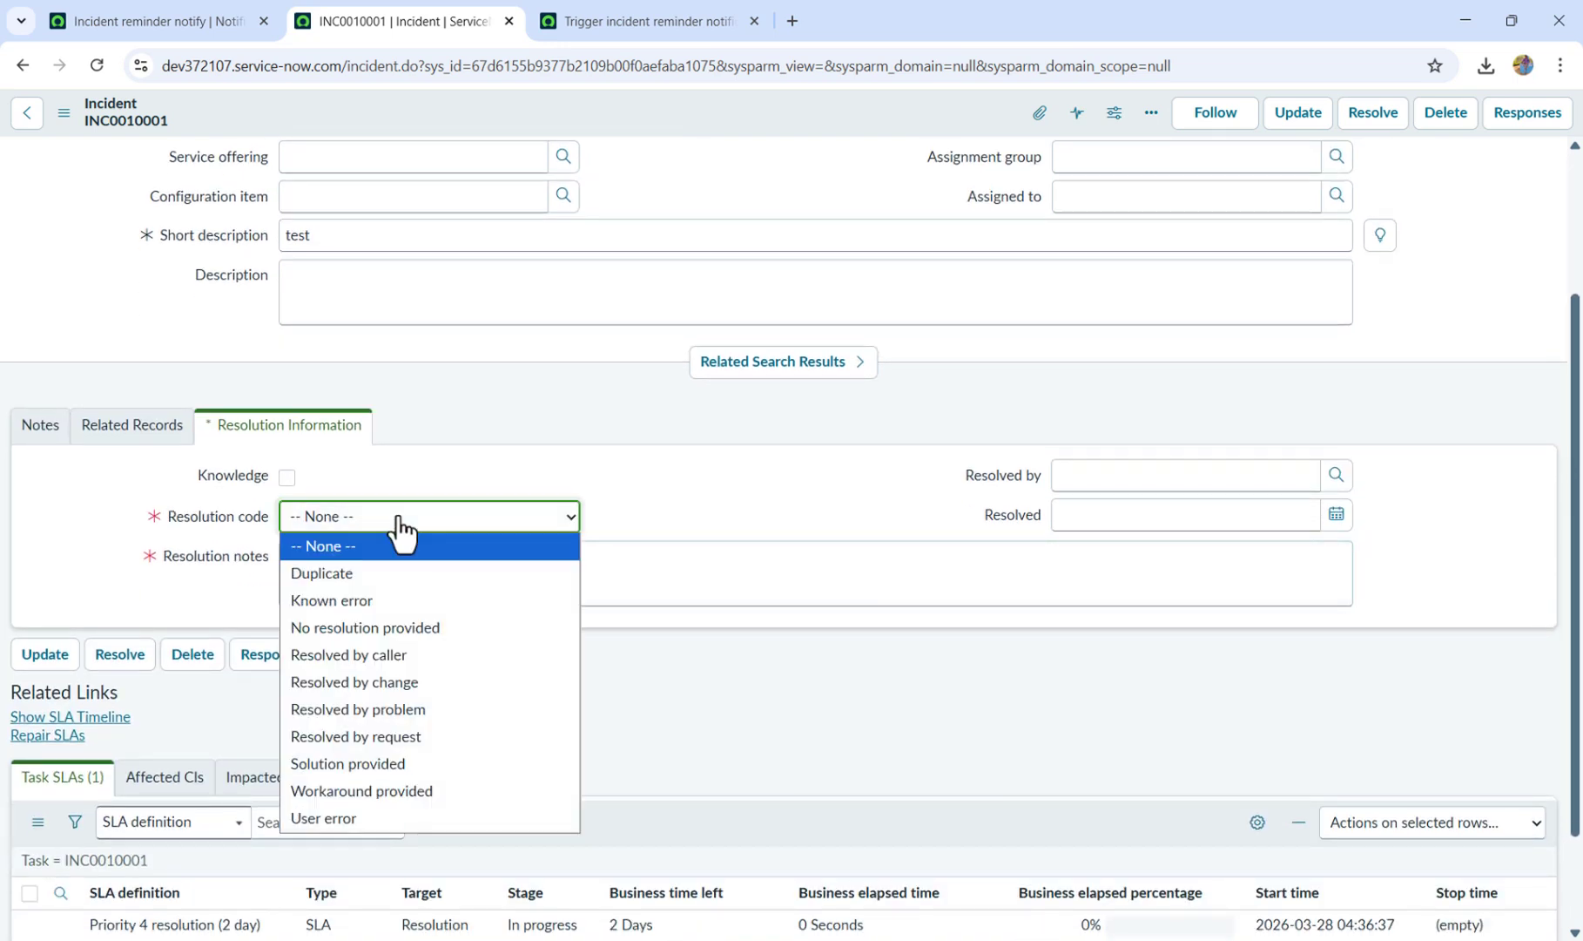
pyautogui.click(374, 649)
pyautogui.click(408, 575)
pyautogui.write('test')
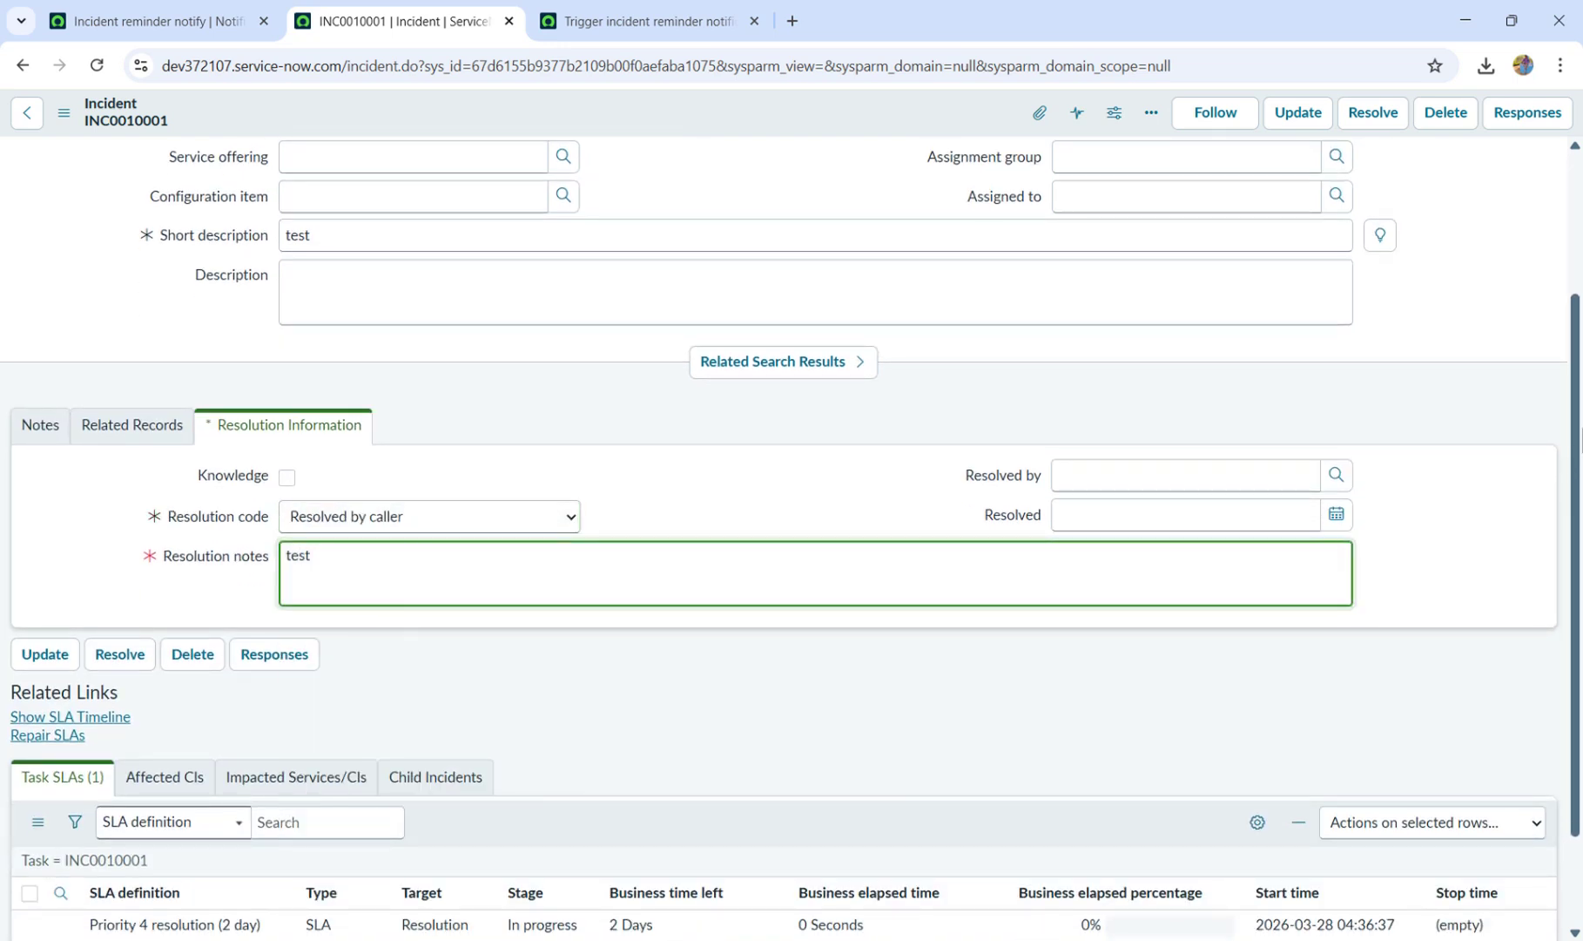
pyautogui.scroll(3, 719, 179)
pyautogui.rightClick(707, 97)
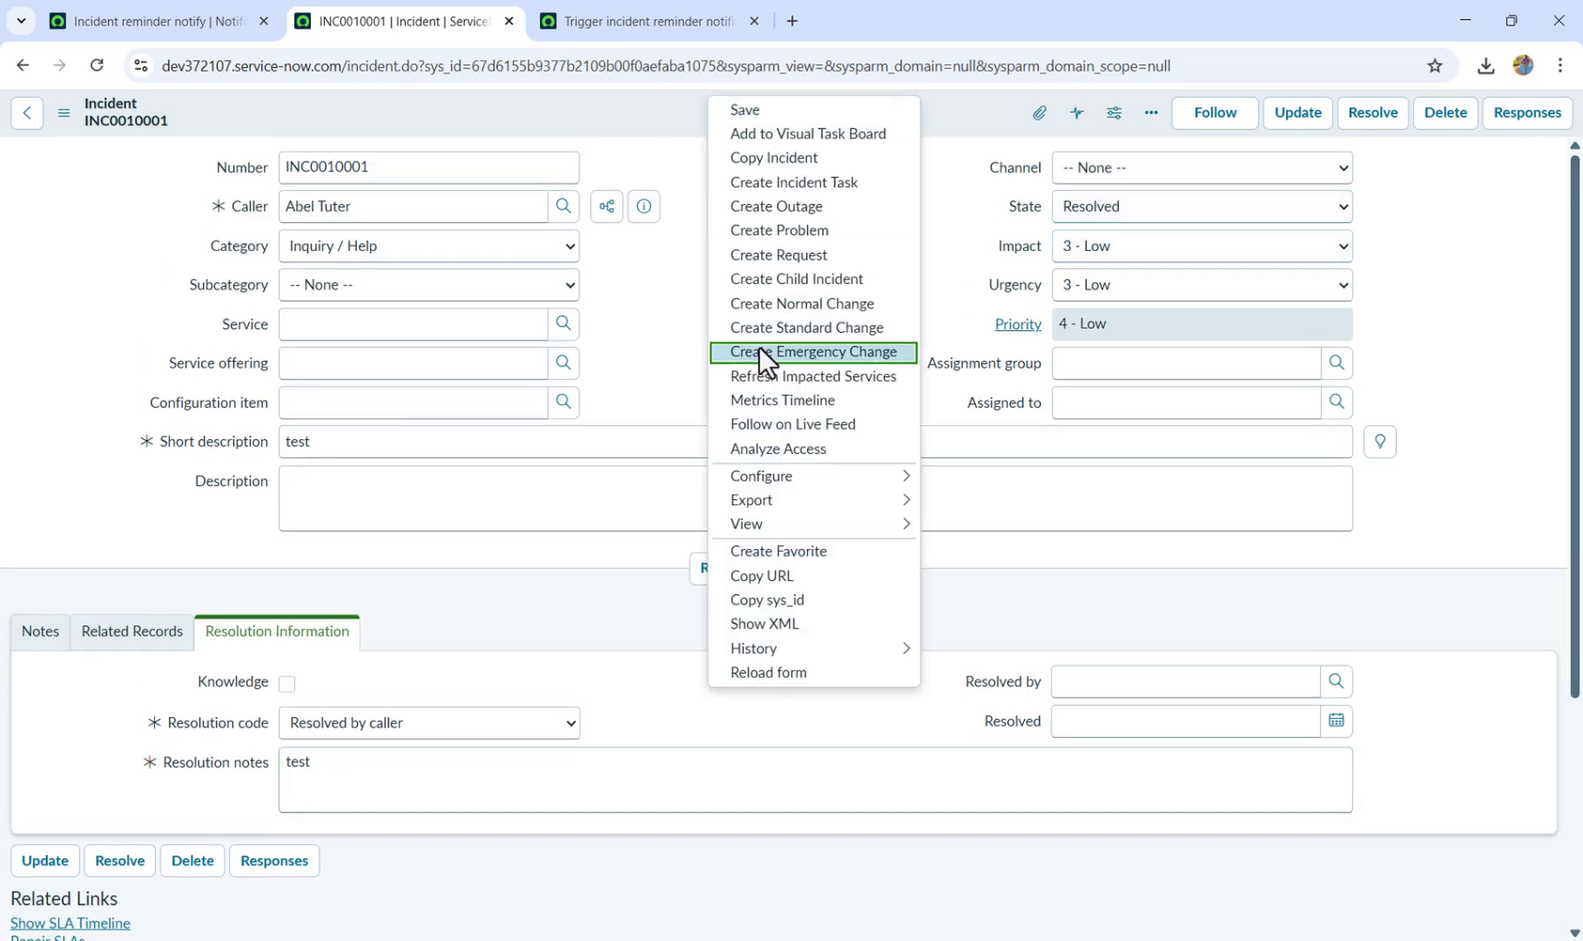
pyautogui.click(763, 110)
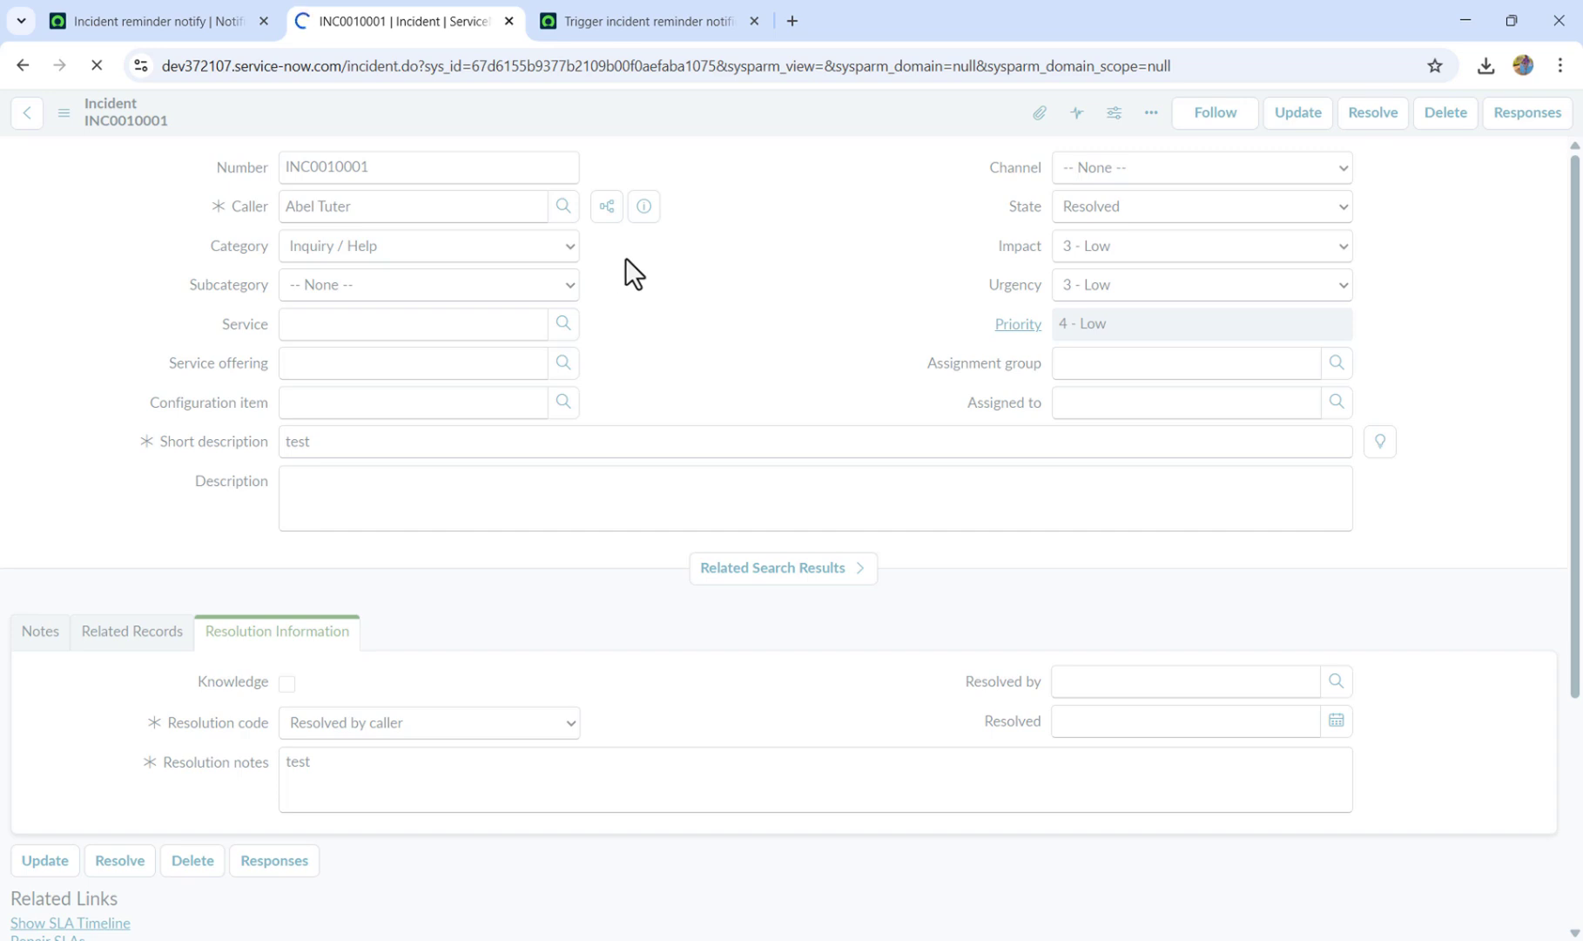
# Return to the notification record's browser tab and open the email list in a new tab with the navigator command sys_email.LIST.
pyautogui.click(110, 21)
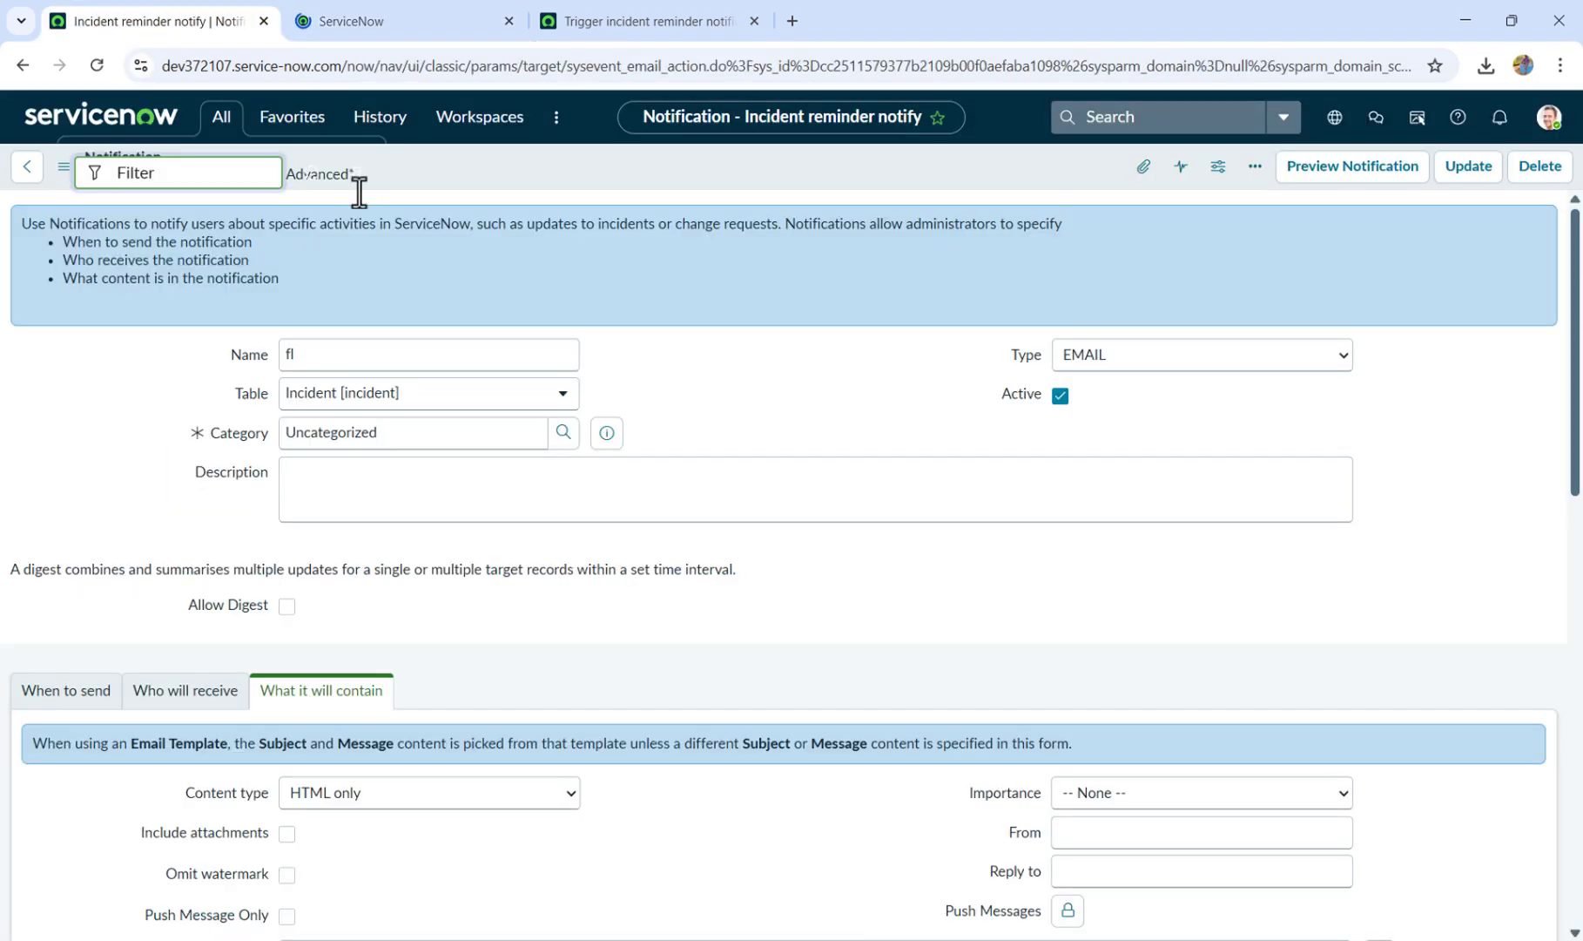
pyautogui.click(221, 121)
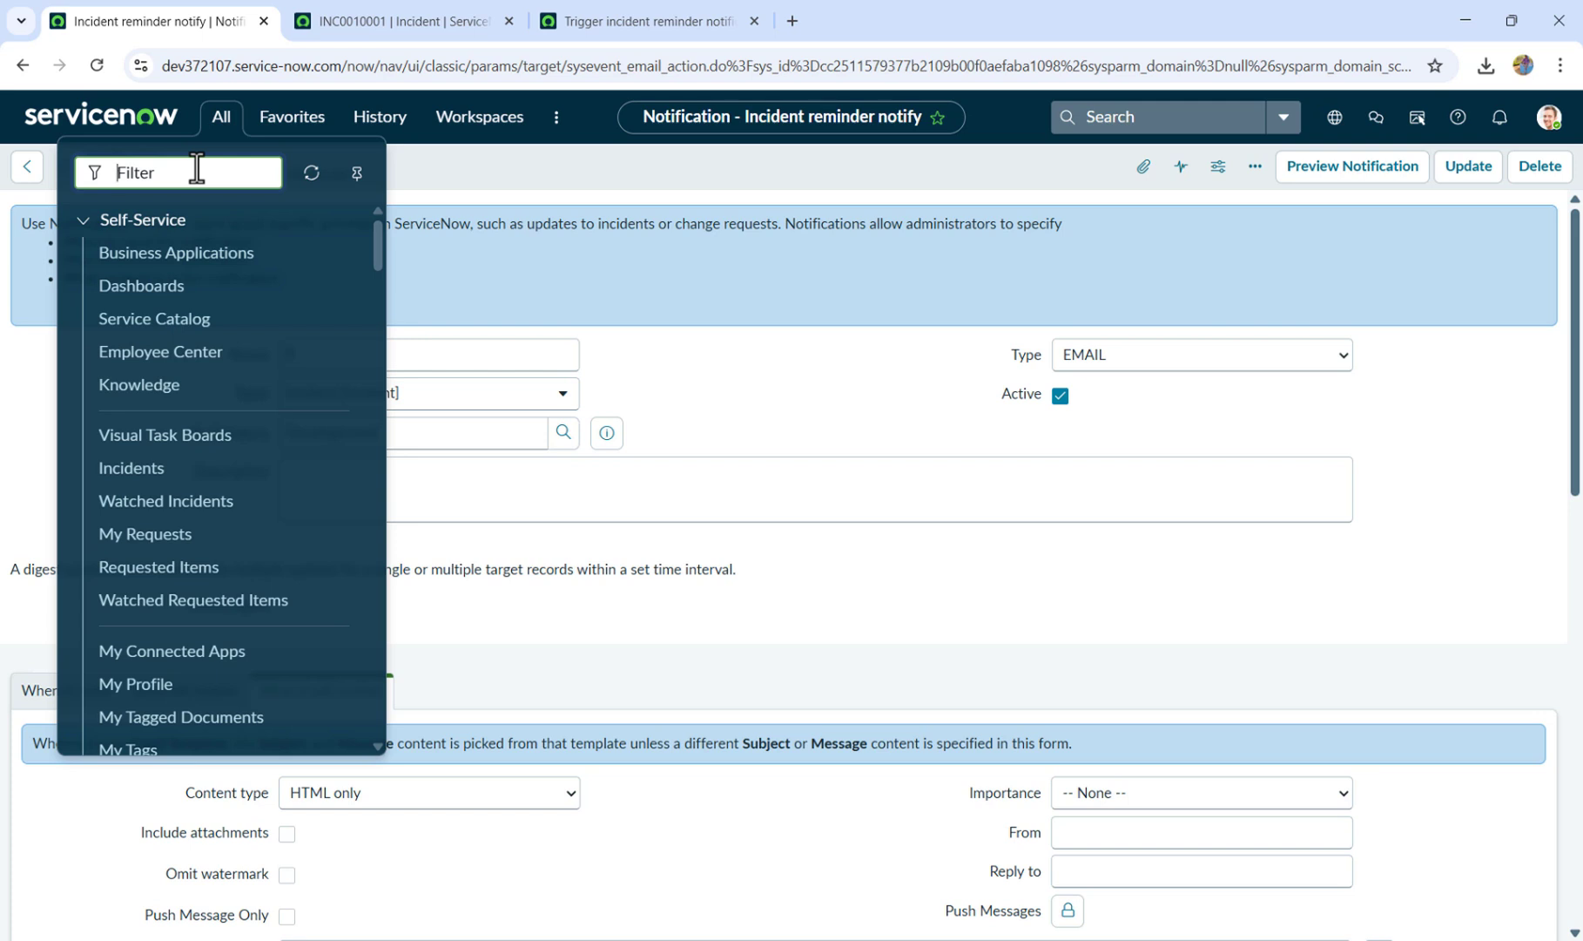
pyautogui.write('sys')
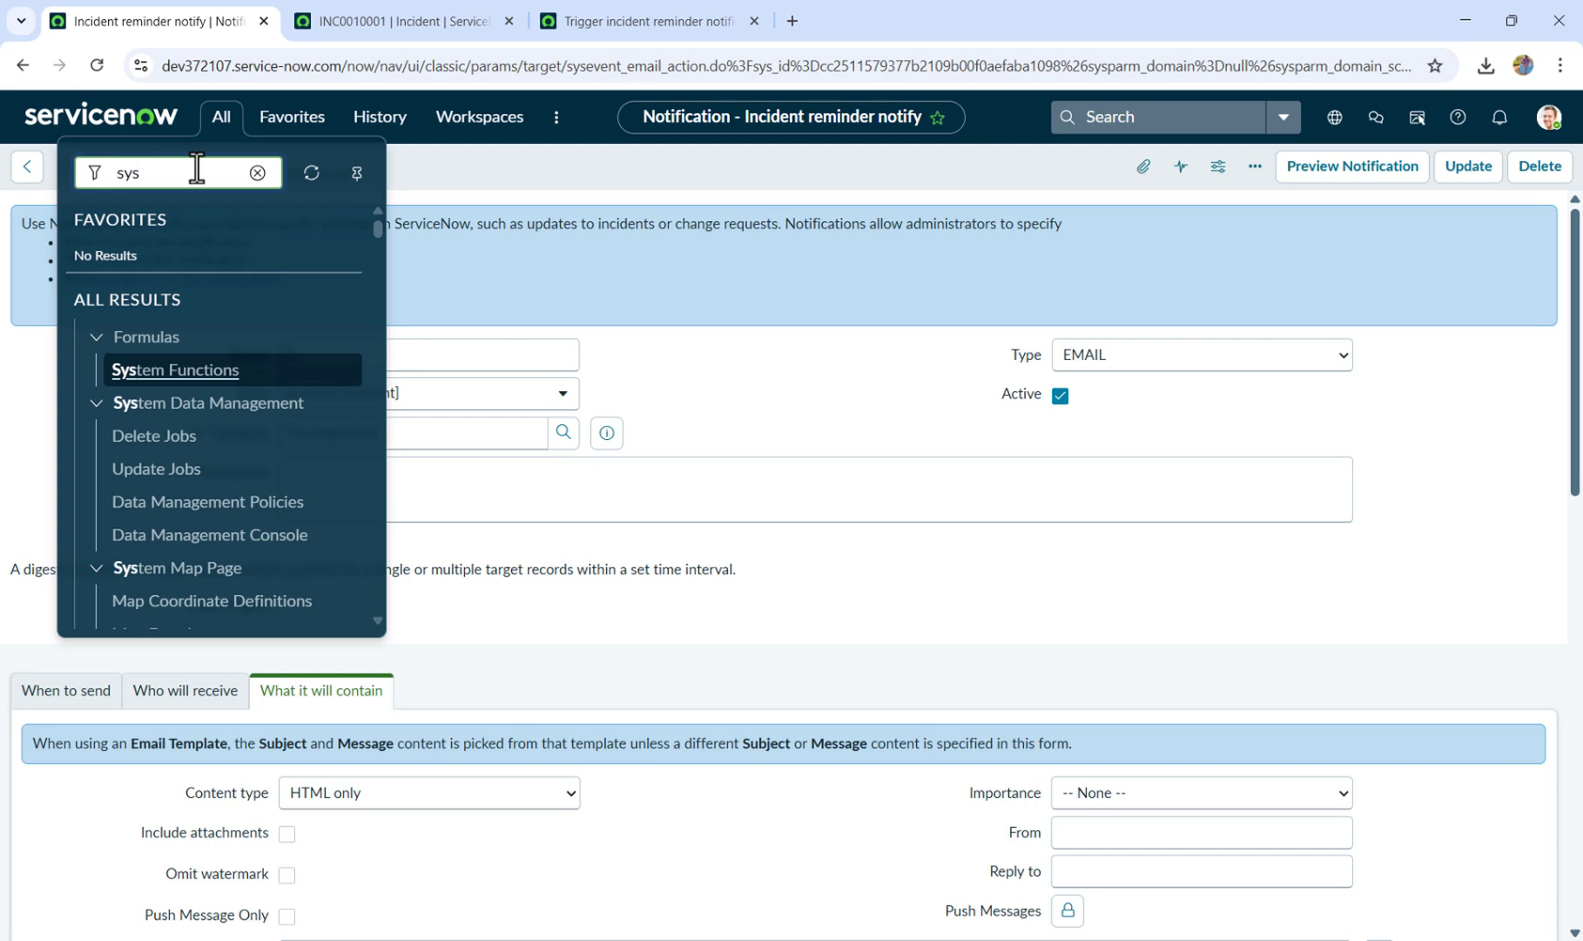
pyautogui.write('_email.LIS')
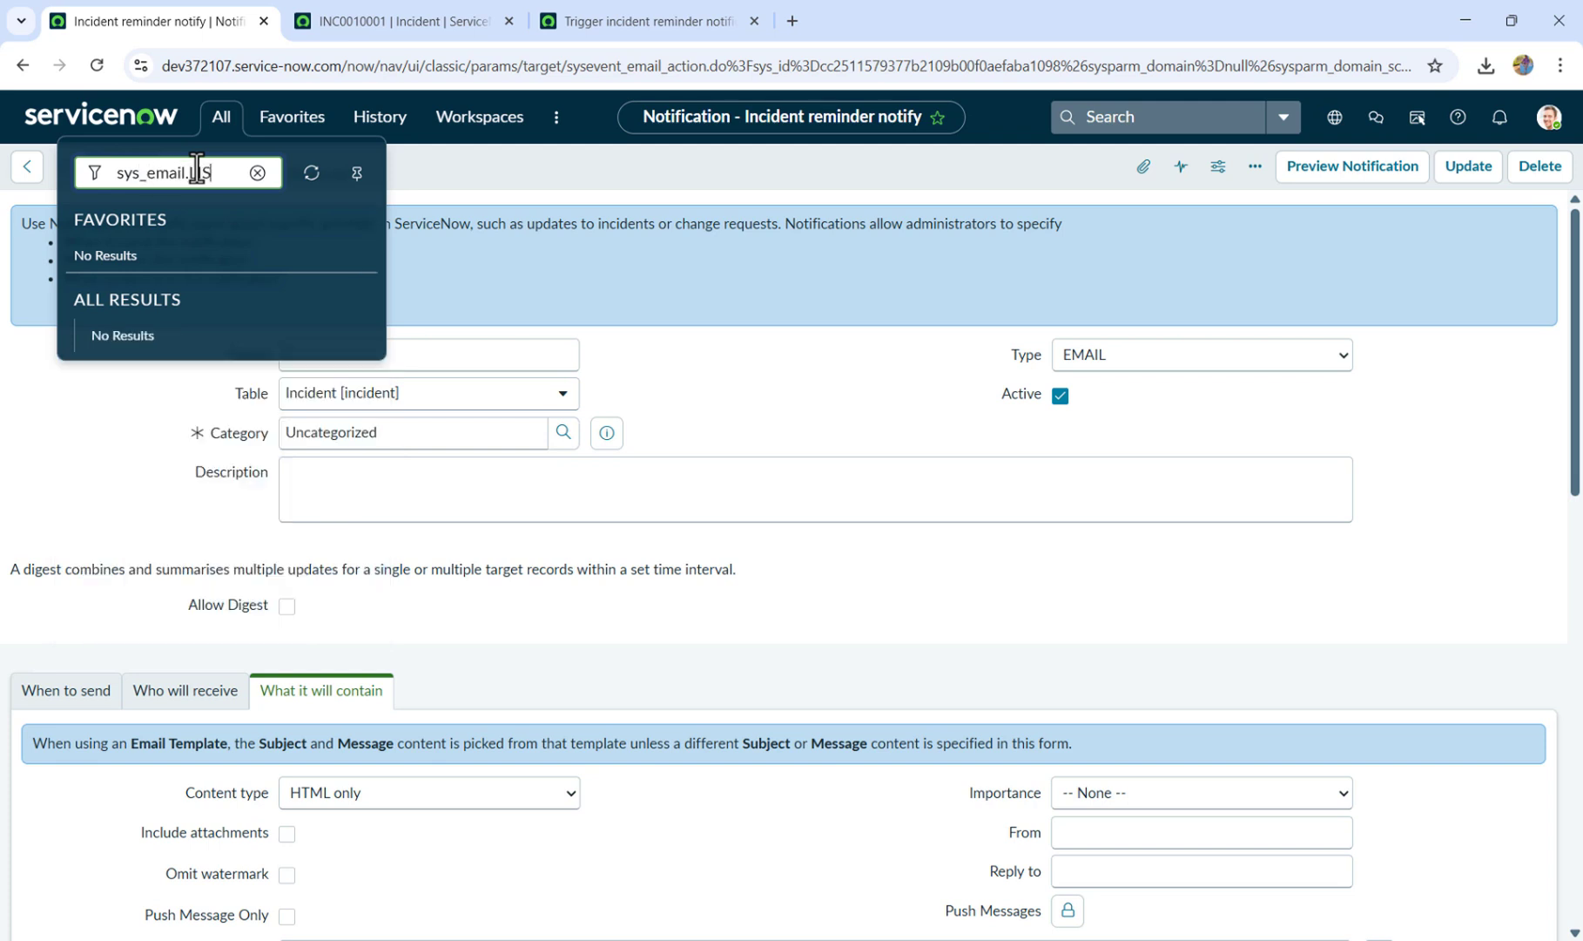
pyautogui.write('T')
pyautogui.press('Return')
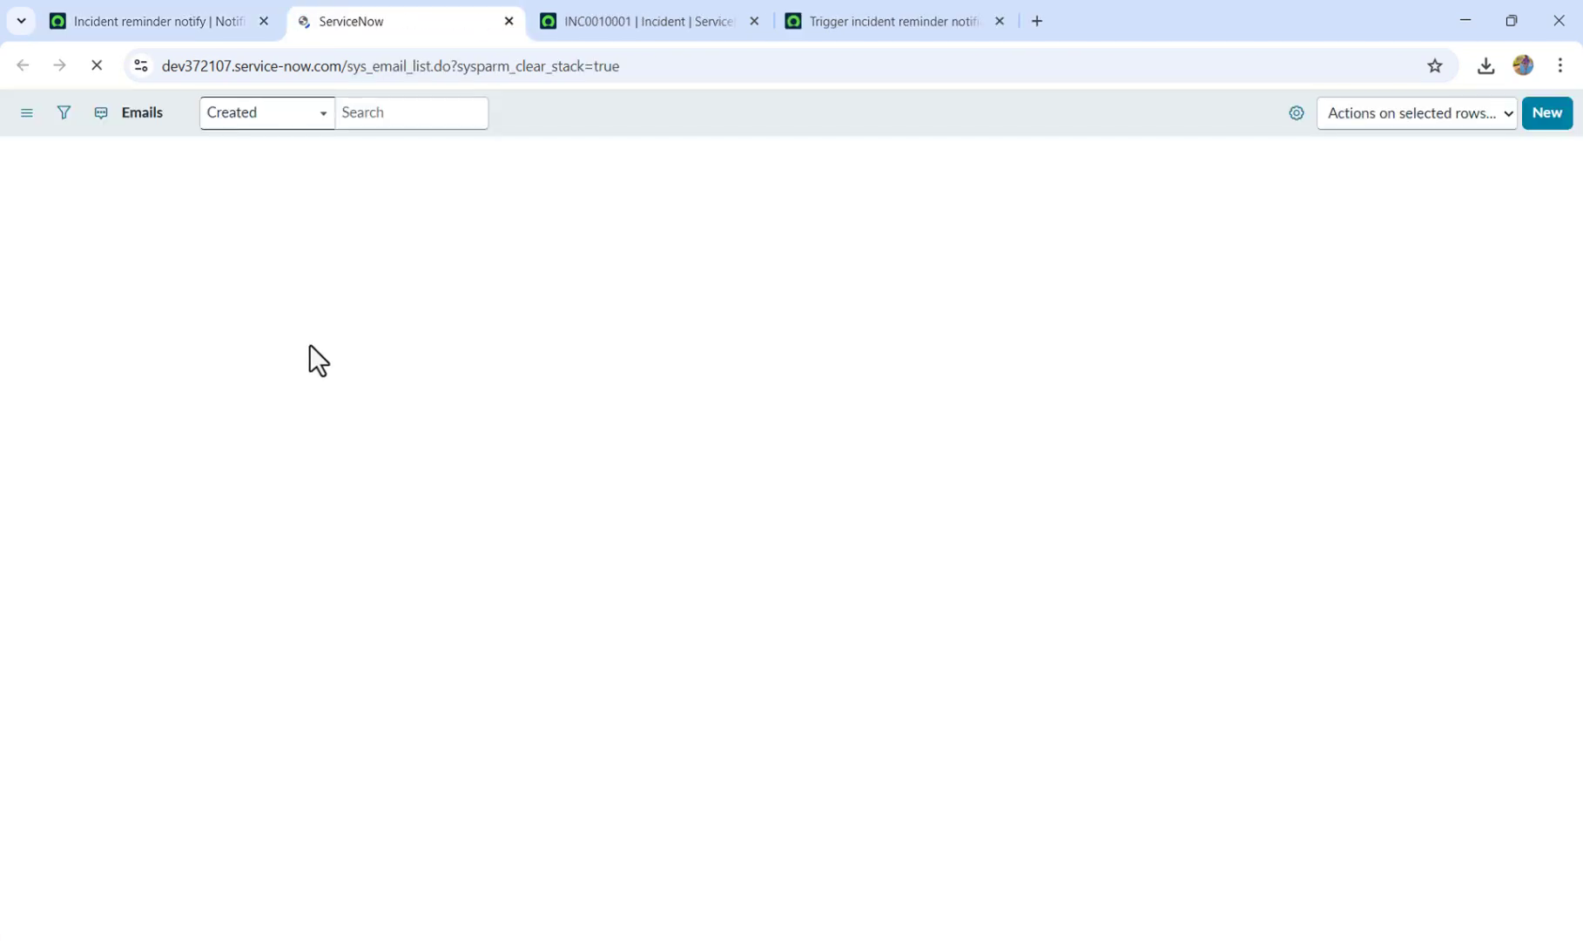
# Add a filter condition to the email list: Created on Last 15 minutes.
pyautogui.click(65, 117)
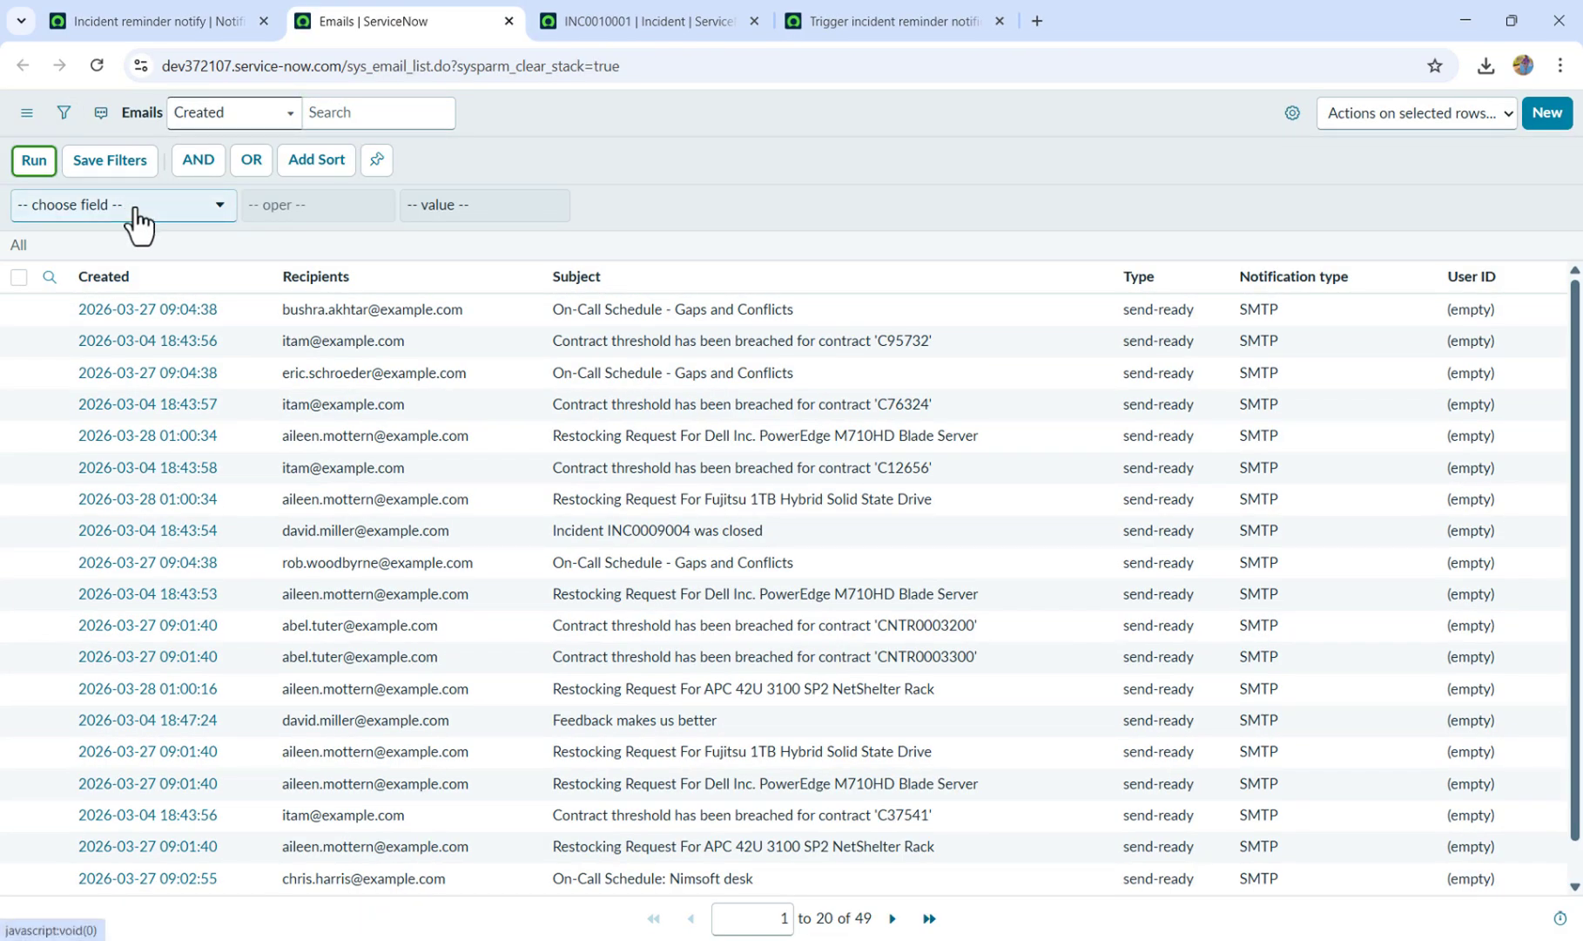
pyautogui.click(132, 205)
pyautogui.write('cre')
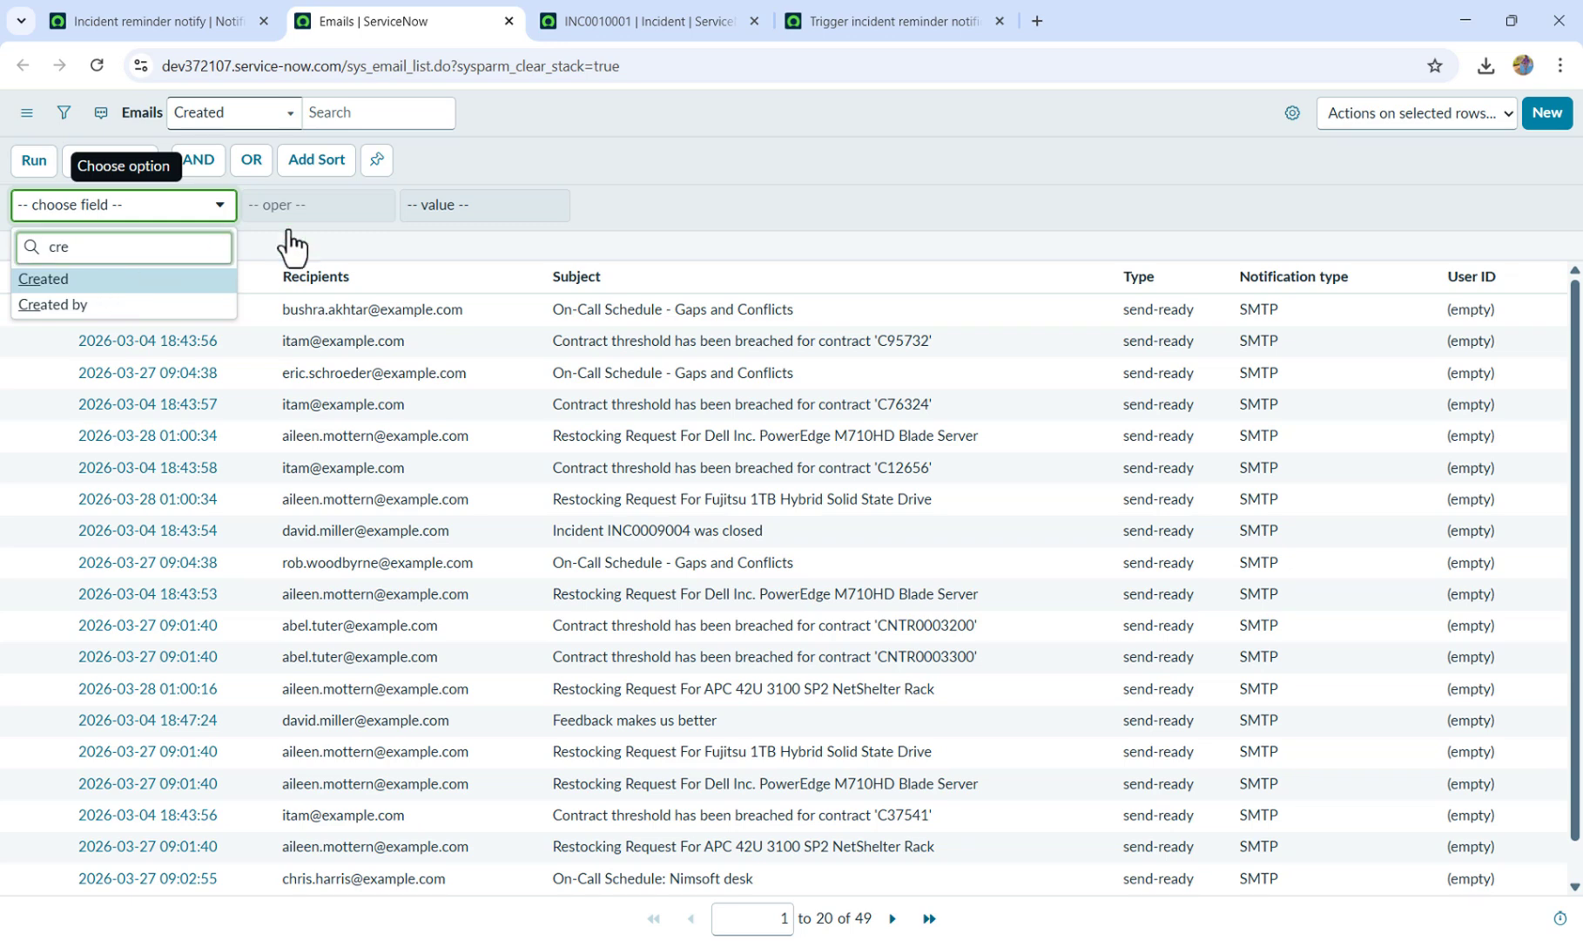
pyautogui.click(70, 280)
pyautogui.click(435, 209)
pyautogui.scroll(-5, 453, 522)
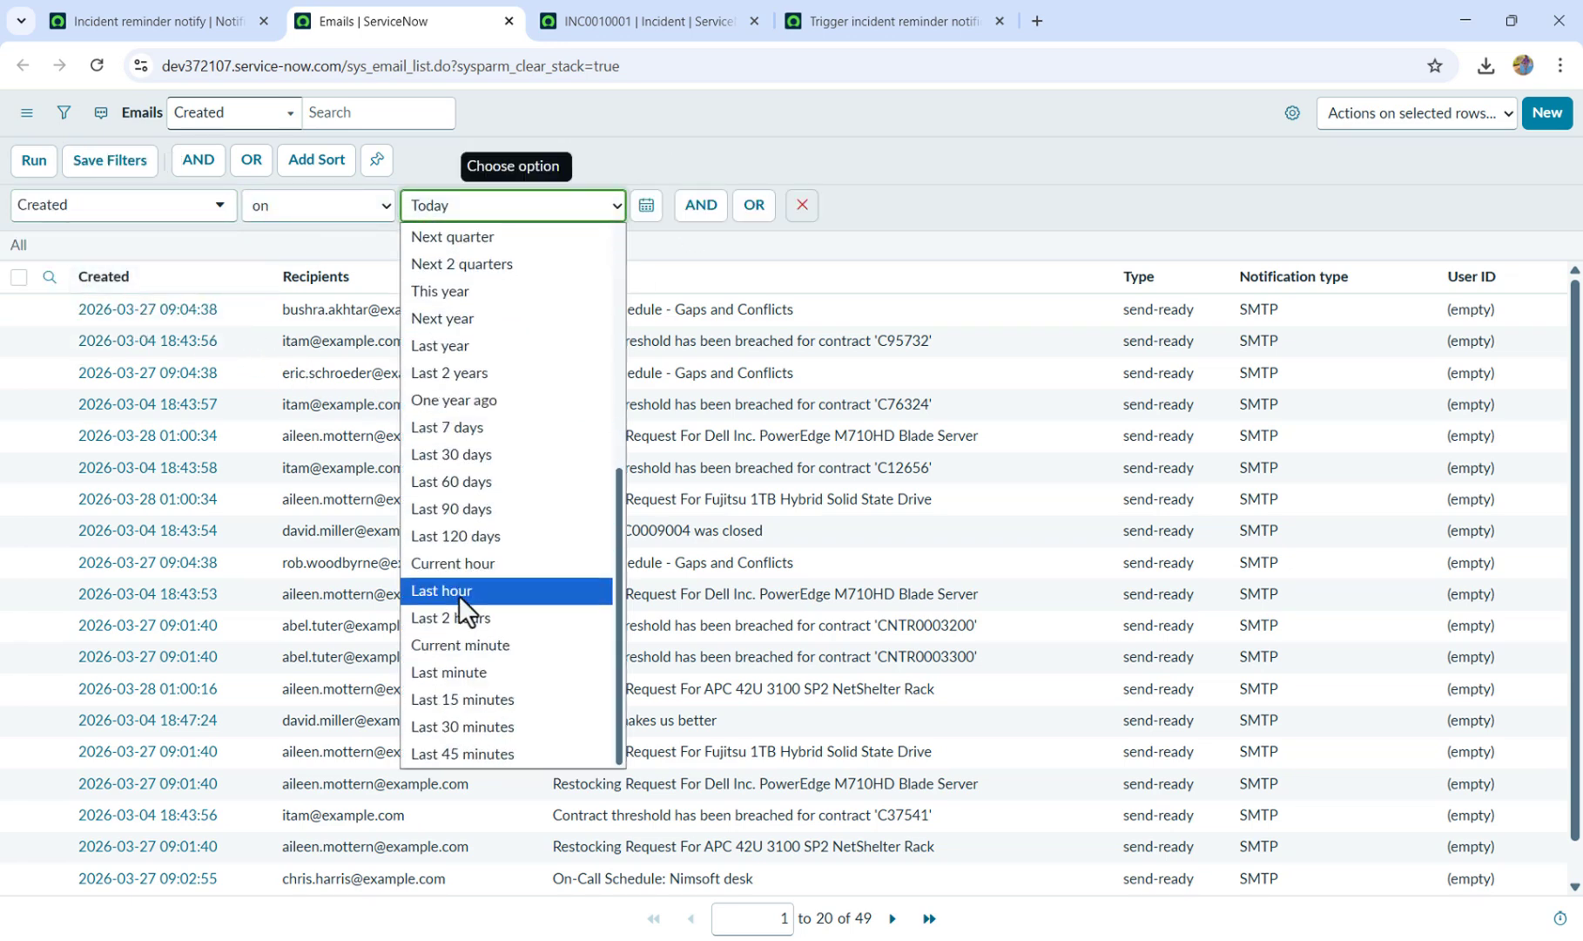
pyautogui.click(442, 707)
# Add the condition Subject contains INC0010001, using the number copied from the incident's tab, and run the filter.
pyautogui.click(714, 218)
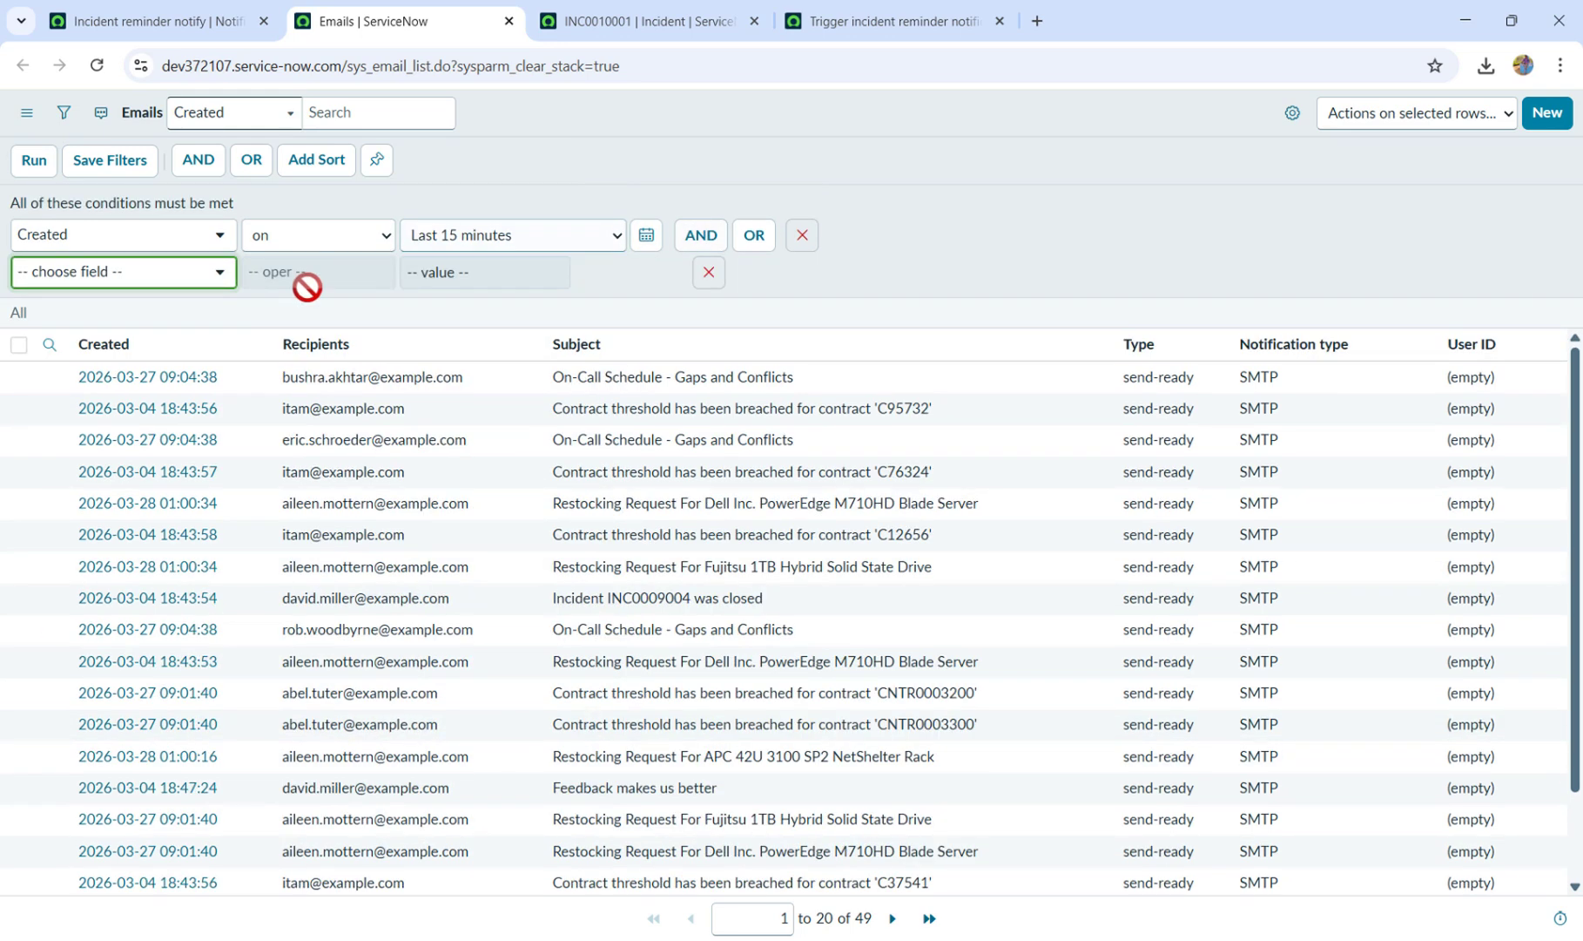
pyautogui.click(144, 271)
pyautogui.write('subj')
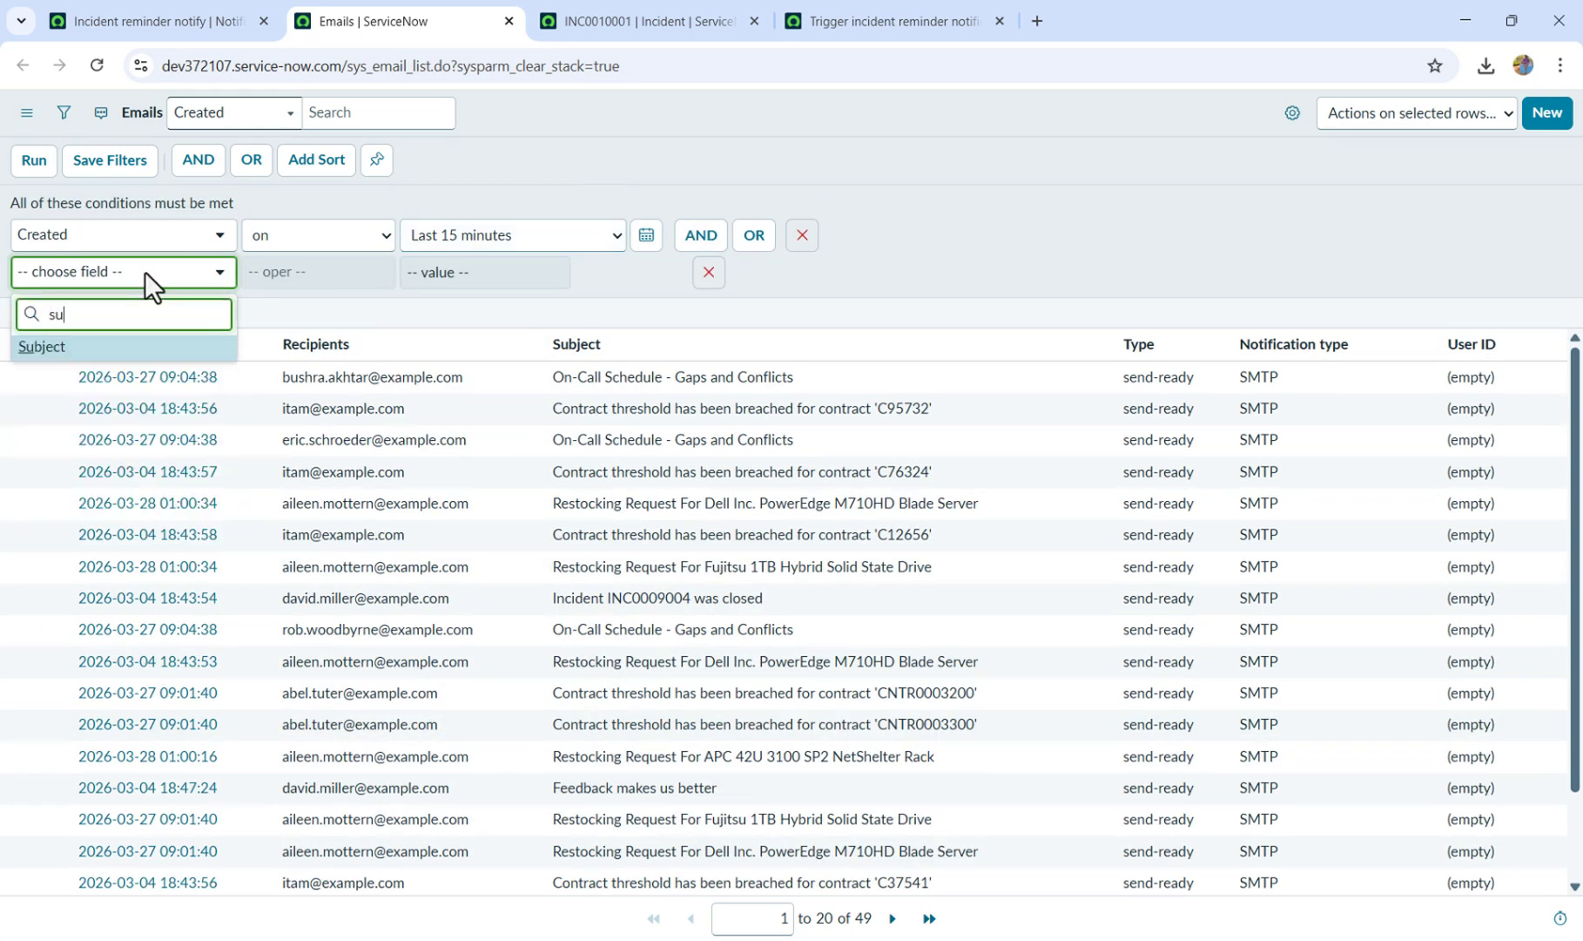
pyautogui.click(105, 348)
pyautogui.click(283, 277)
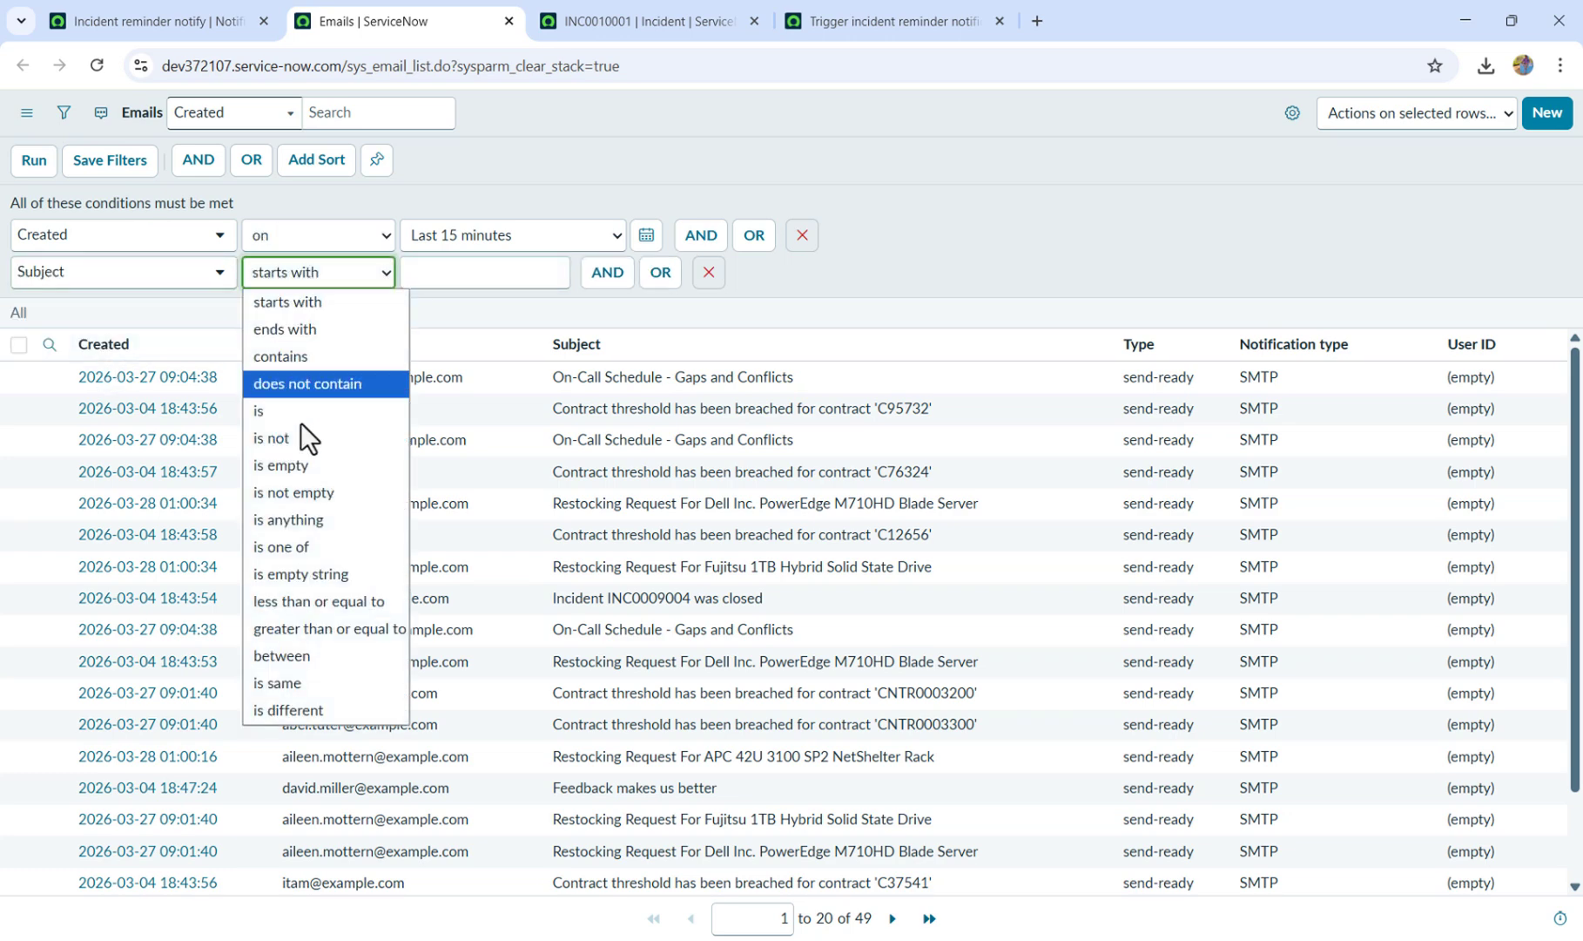
pyautogui.click(281, 357)
pyautogui.click(610, 21)
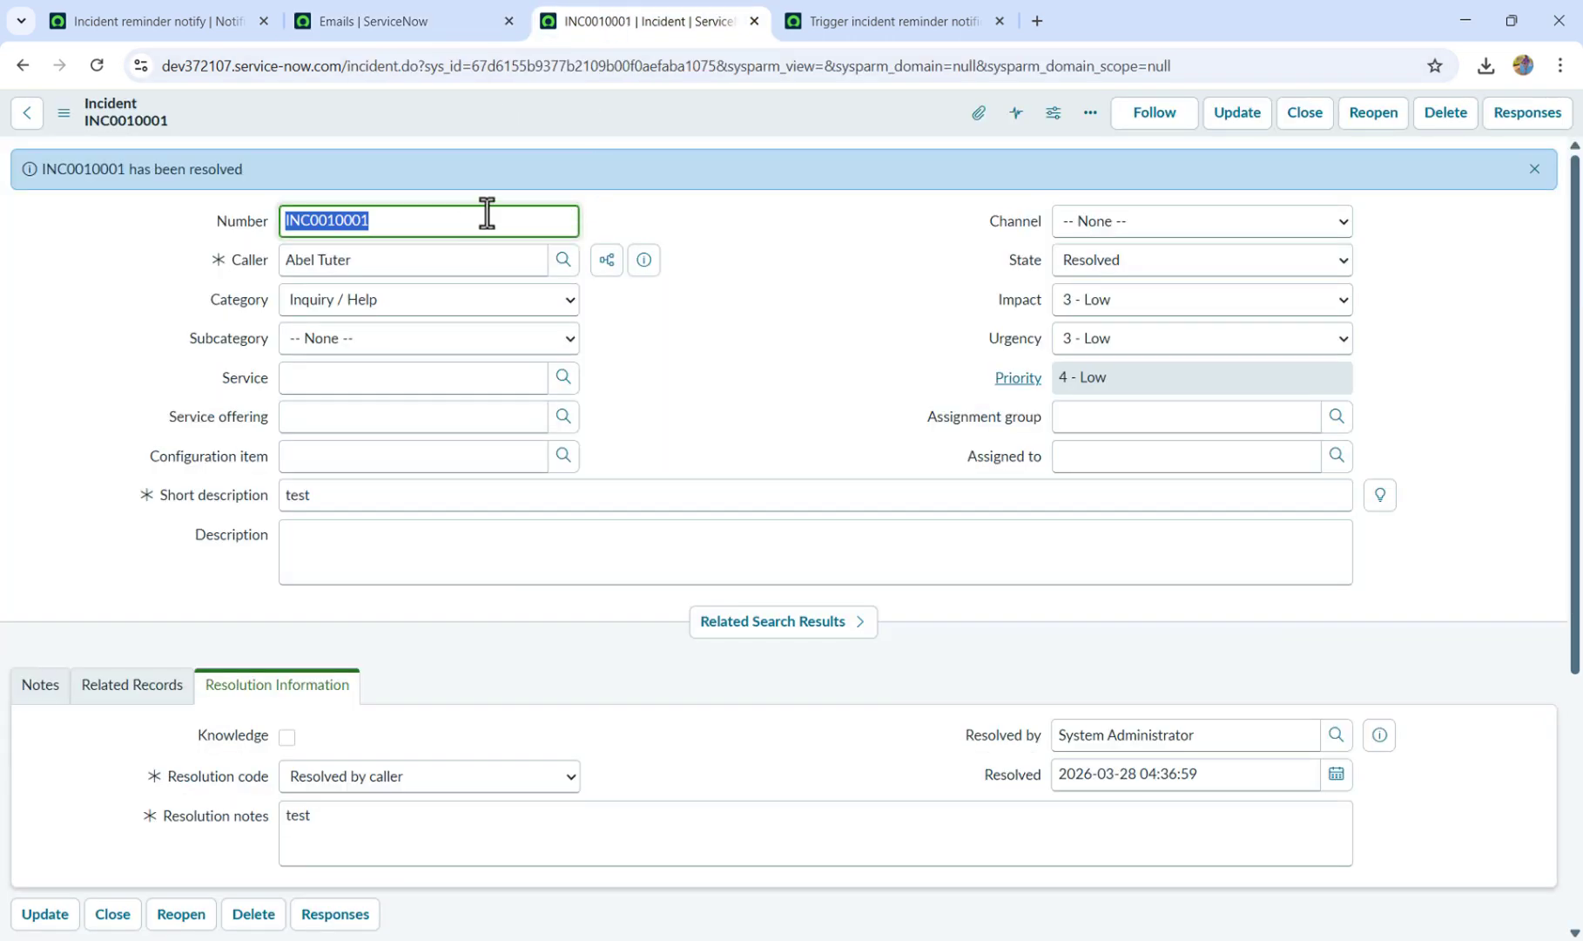
pyautogui.click(406, 21)
pyautogui.click(462, 272)
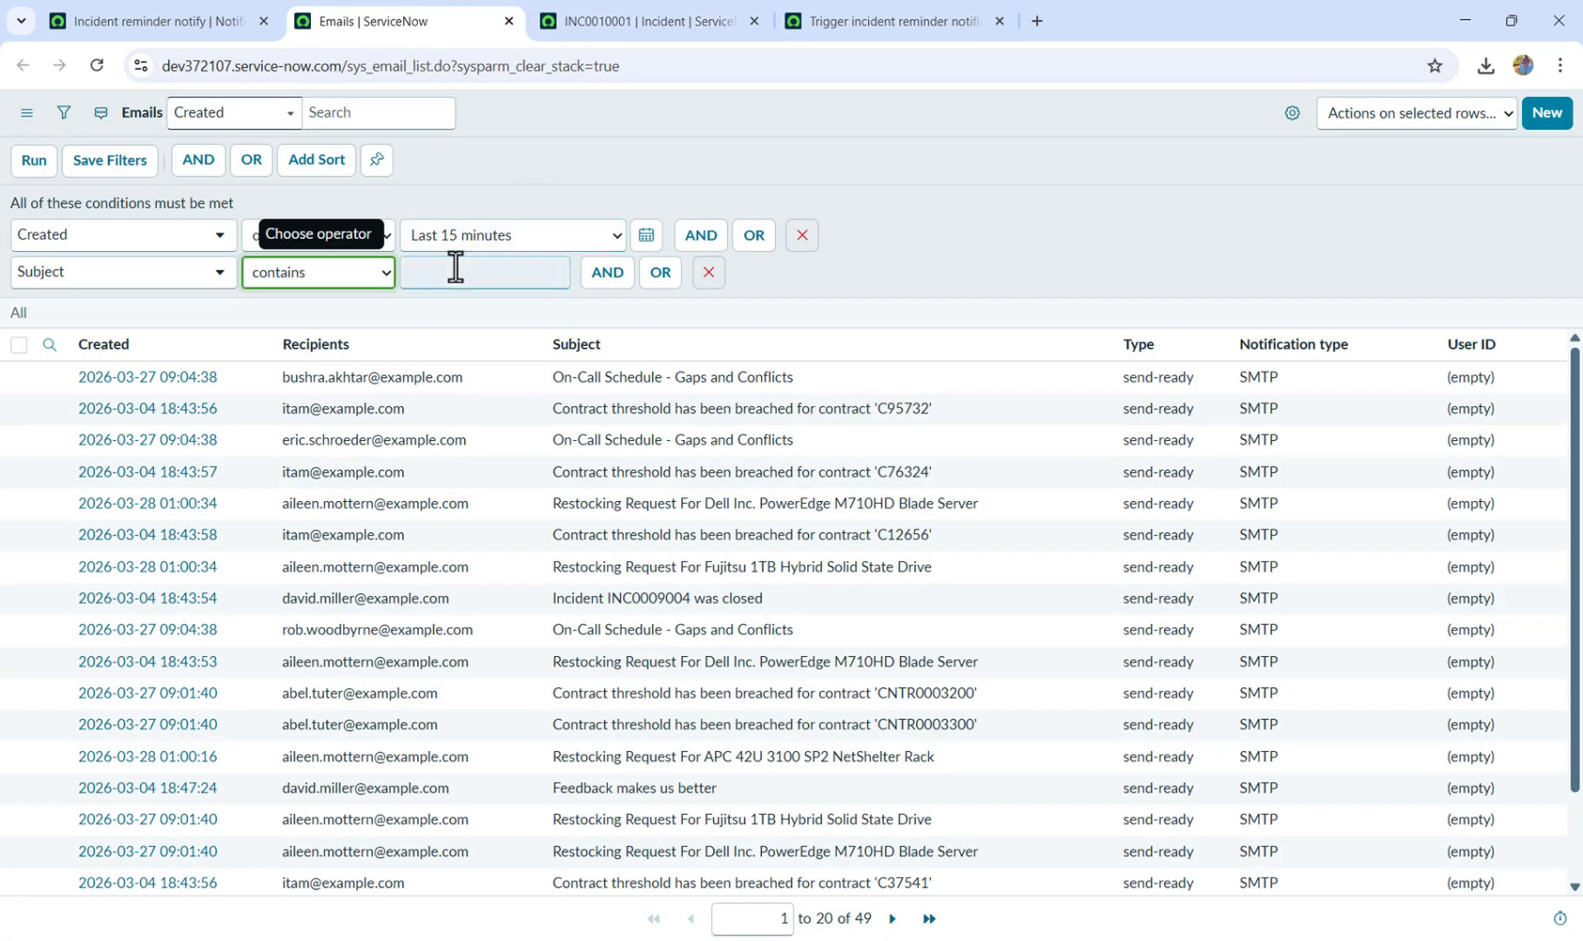
pyautogui.write('INC0010001')
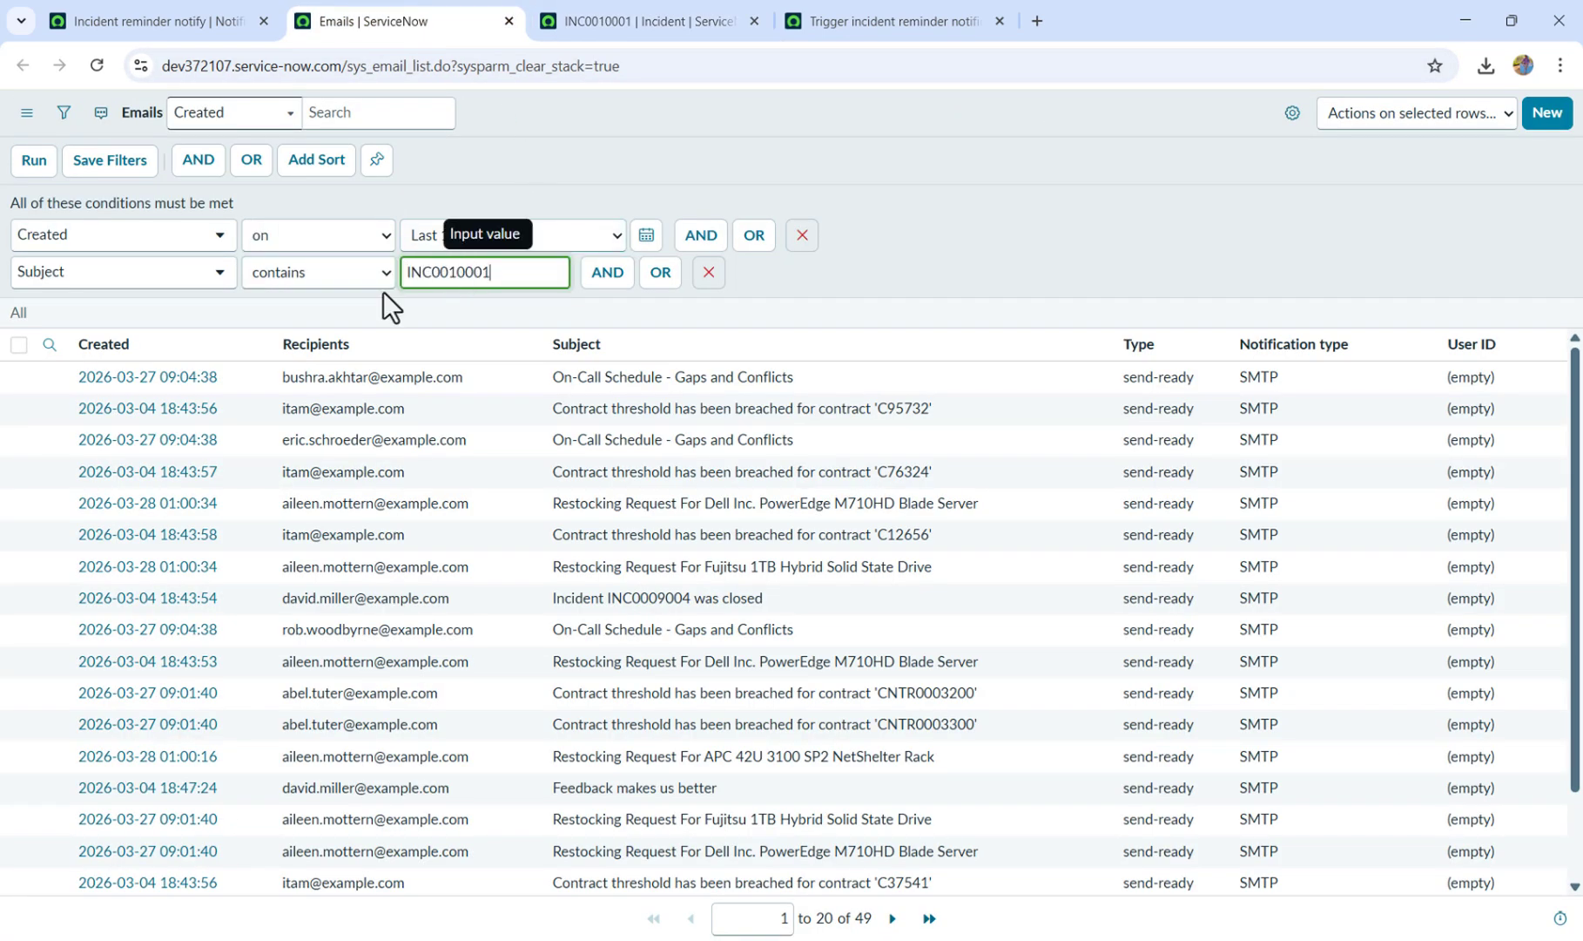
pyautogui.click(37, 160)
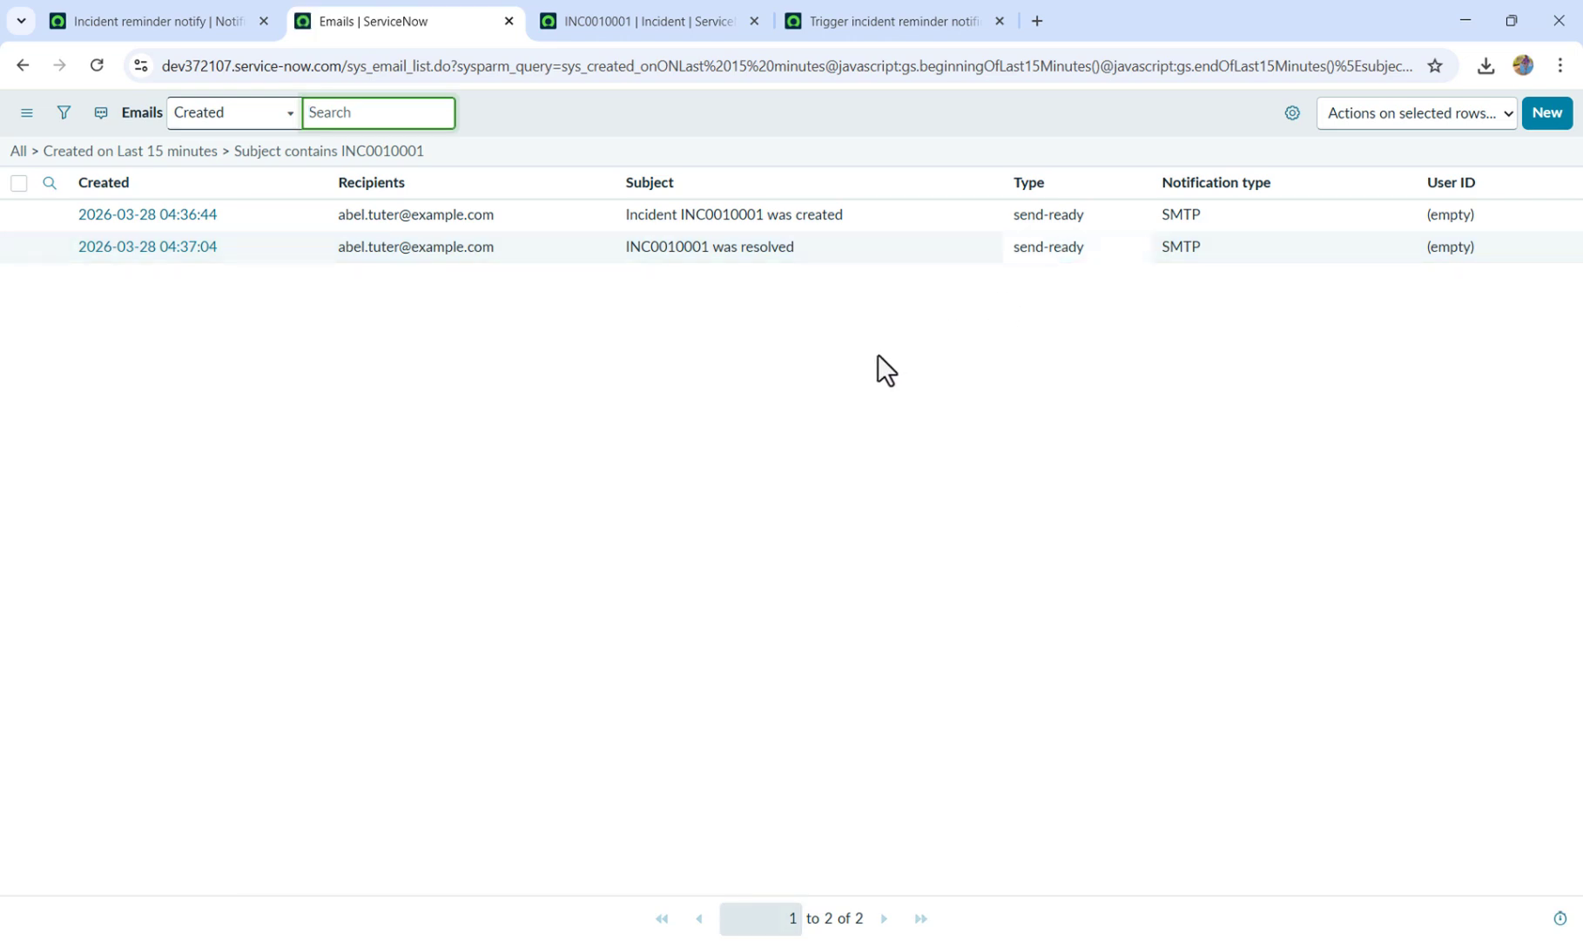
# Check the flow's wait action, and reload the filtered email list to look for the incident's reminder email.
pyautogui.click(806, 215)
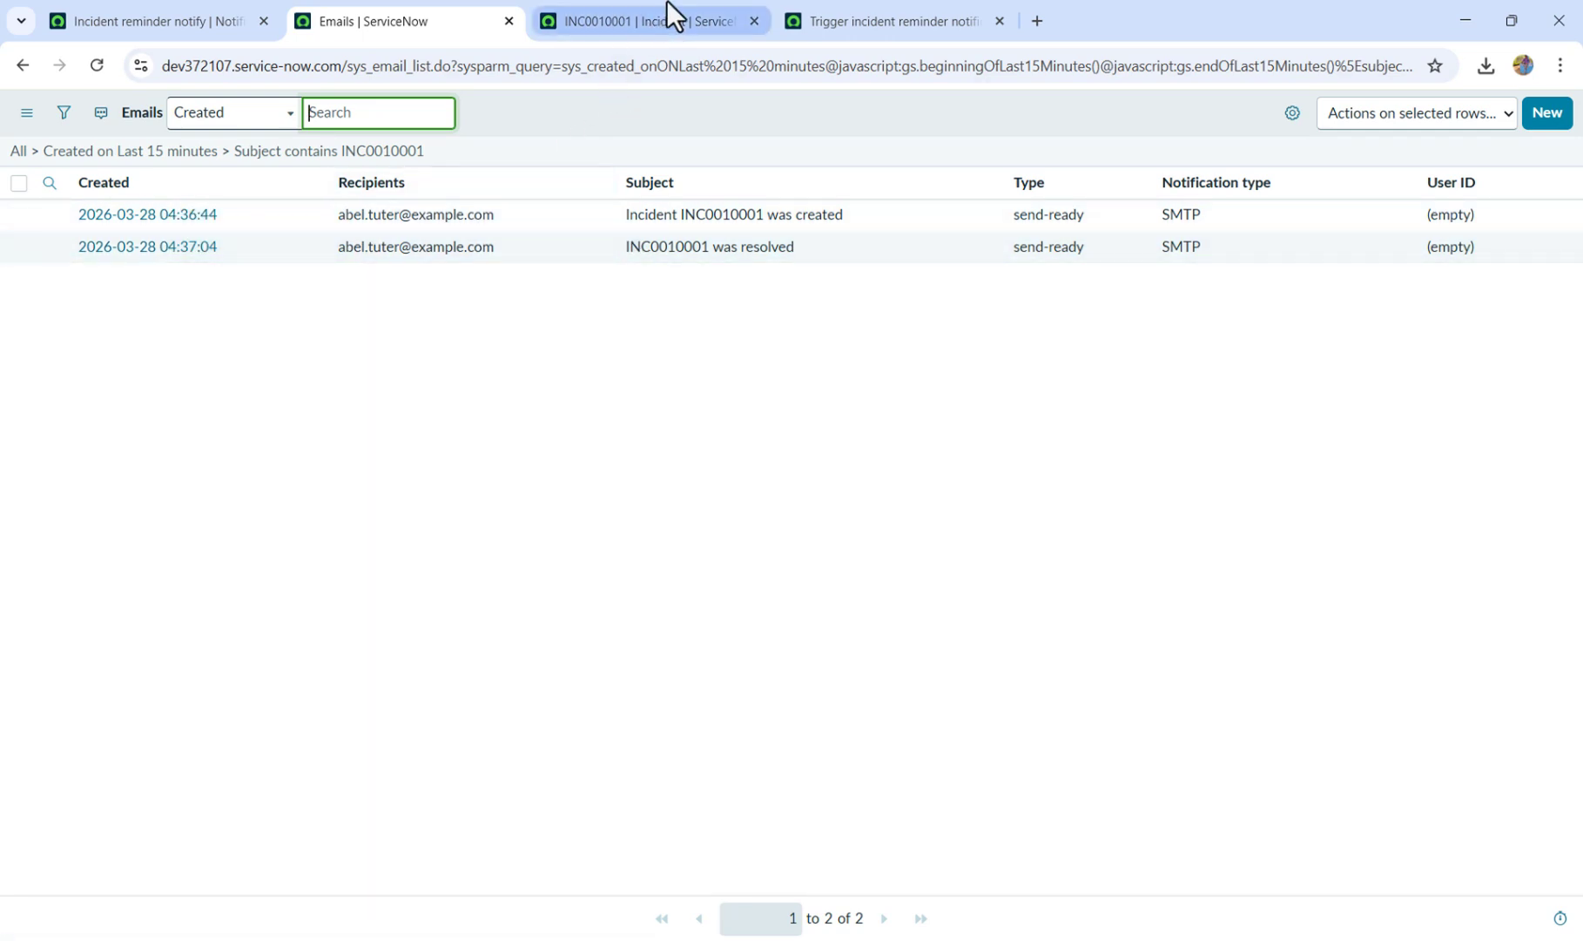
pyautogui.click(871, 18)
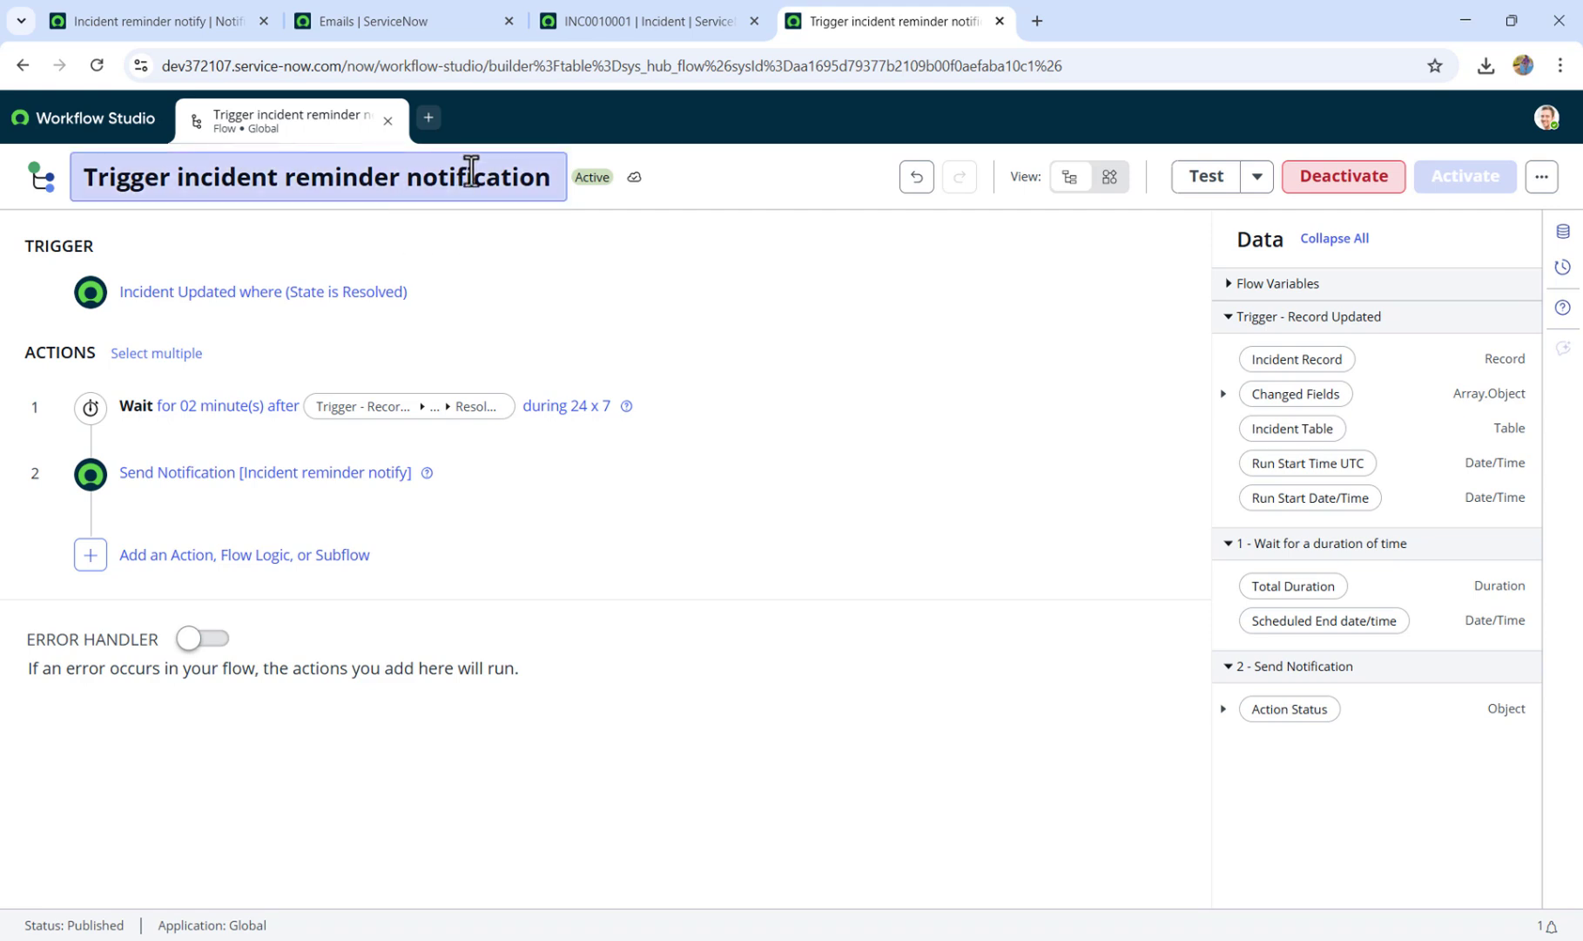
pyautogui.click(394, 16)
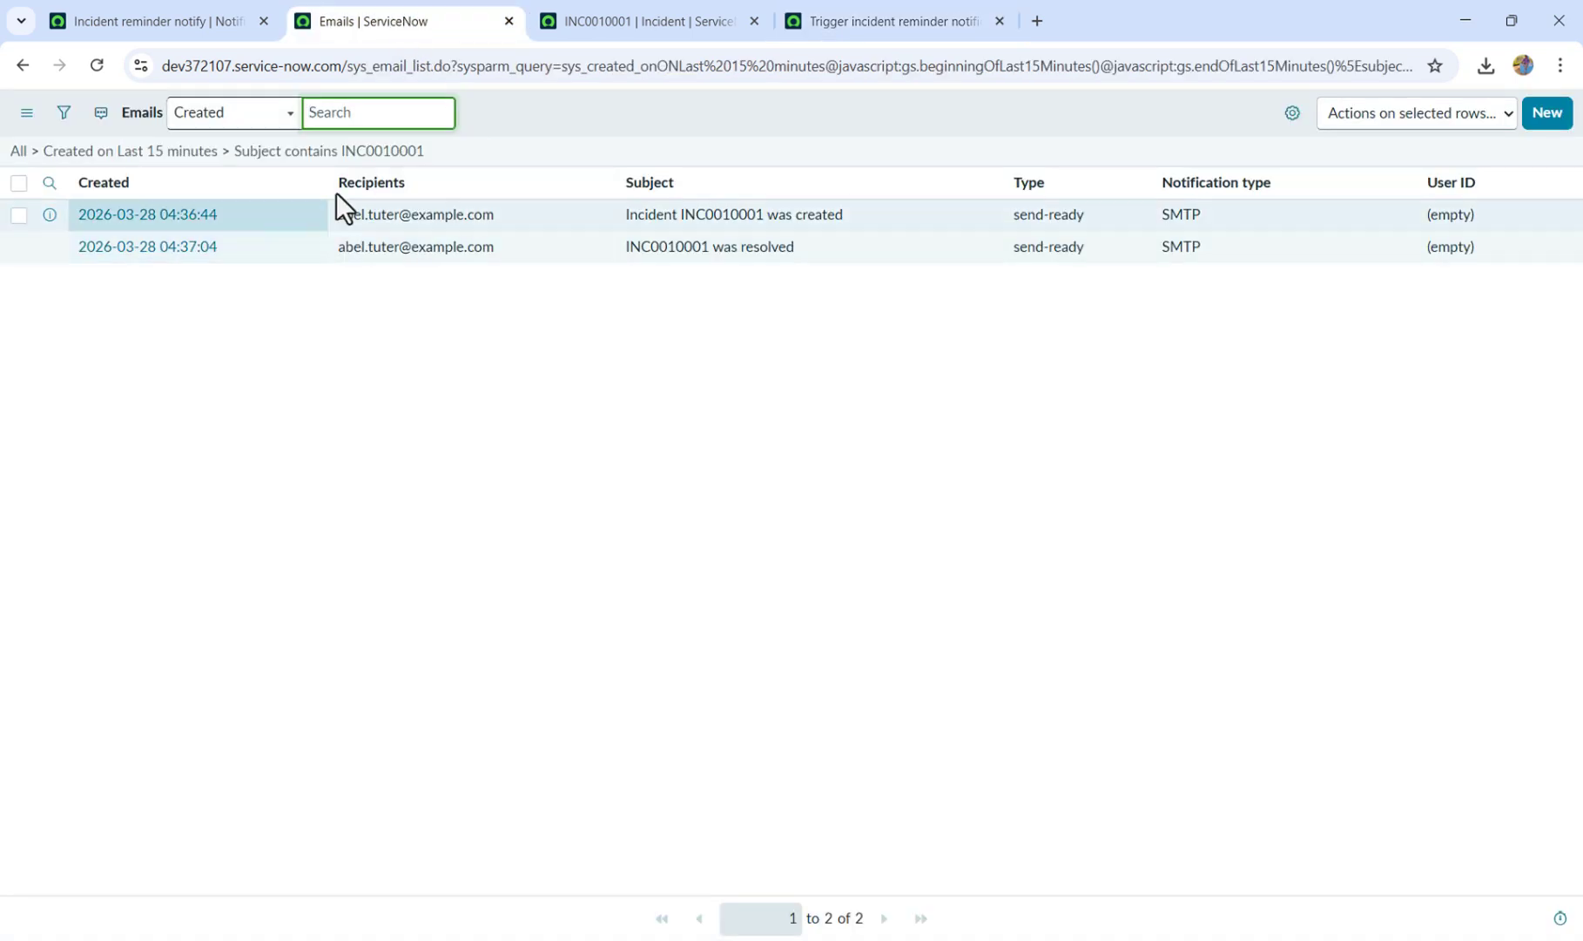
pyautogui.click(419, 155)
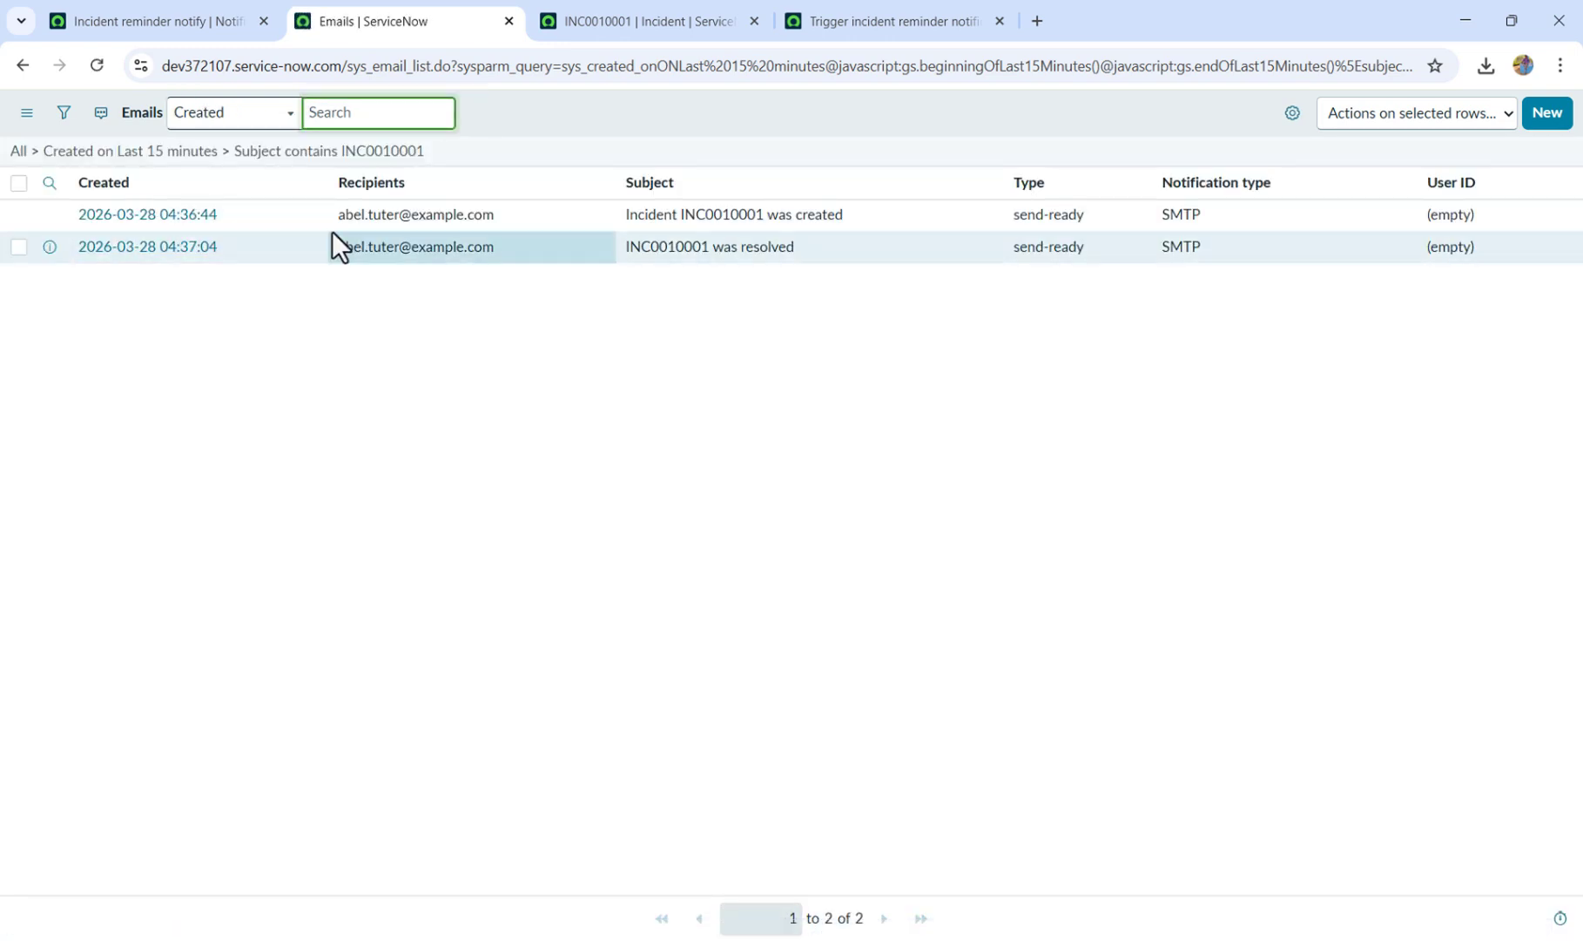
pyautogui.click(97, 66)
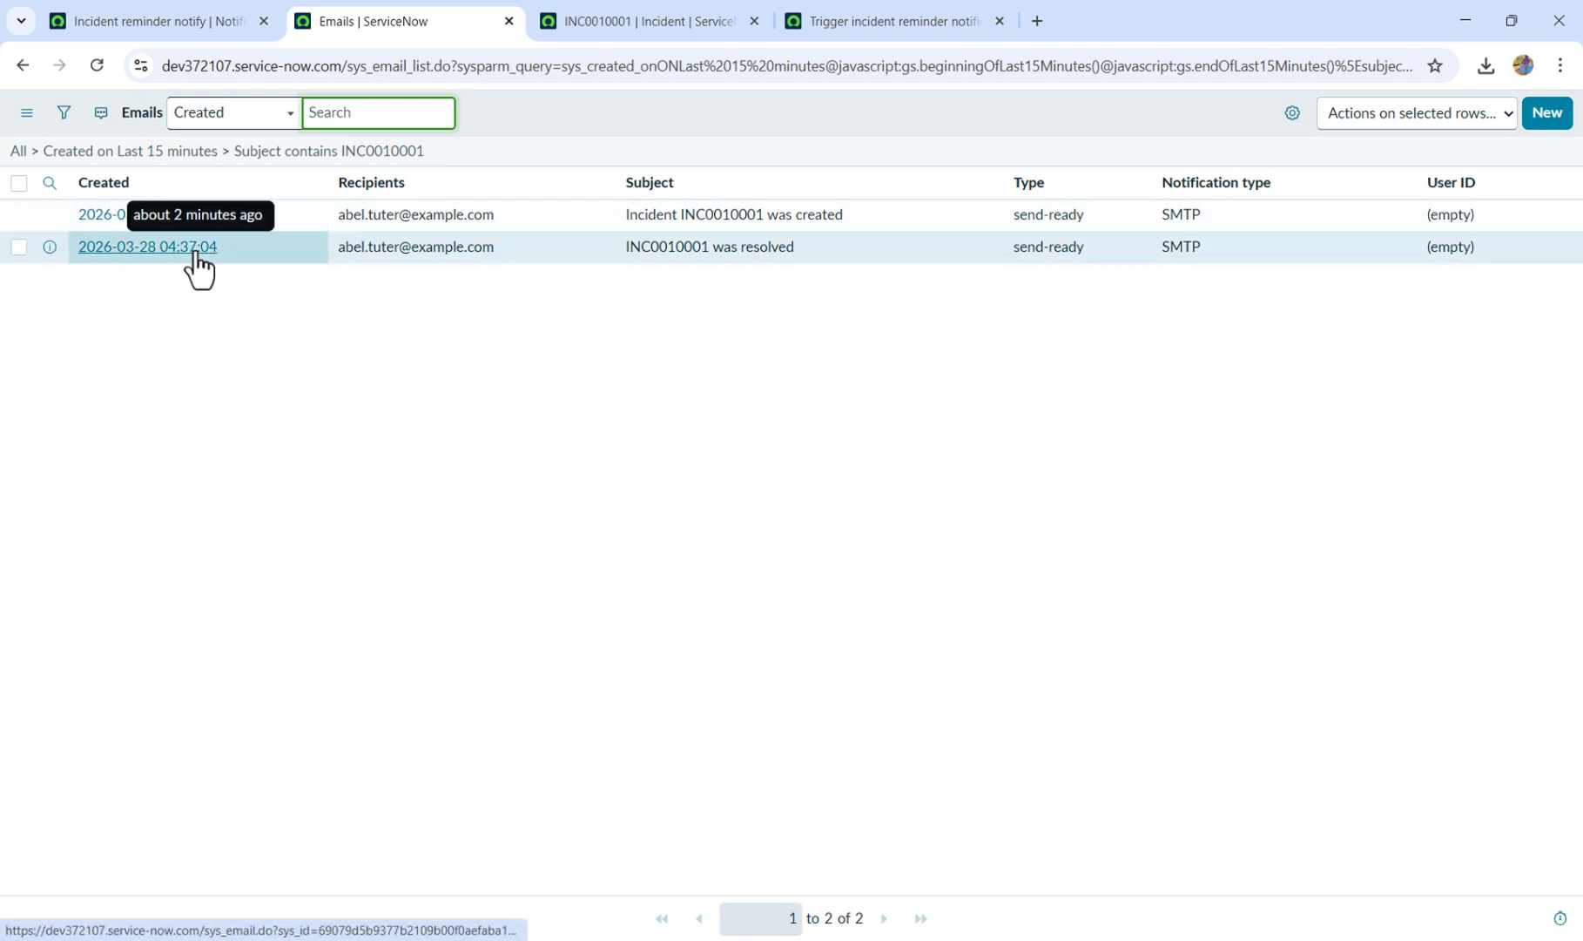
pyautogui.click(95, 70)
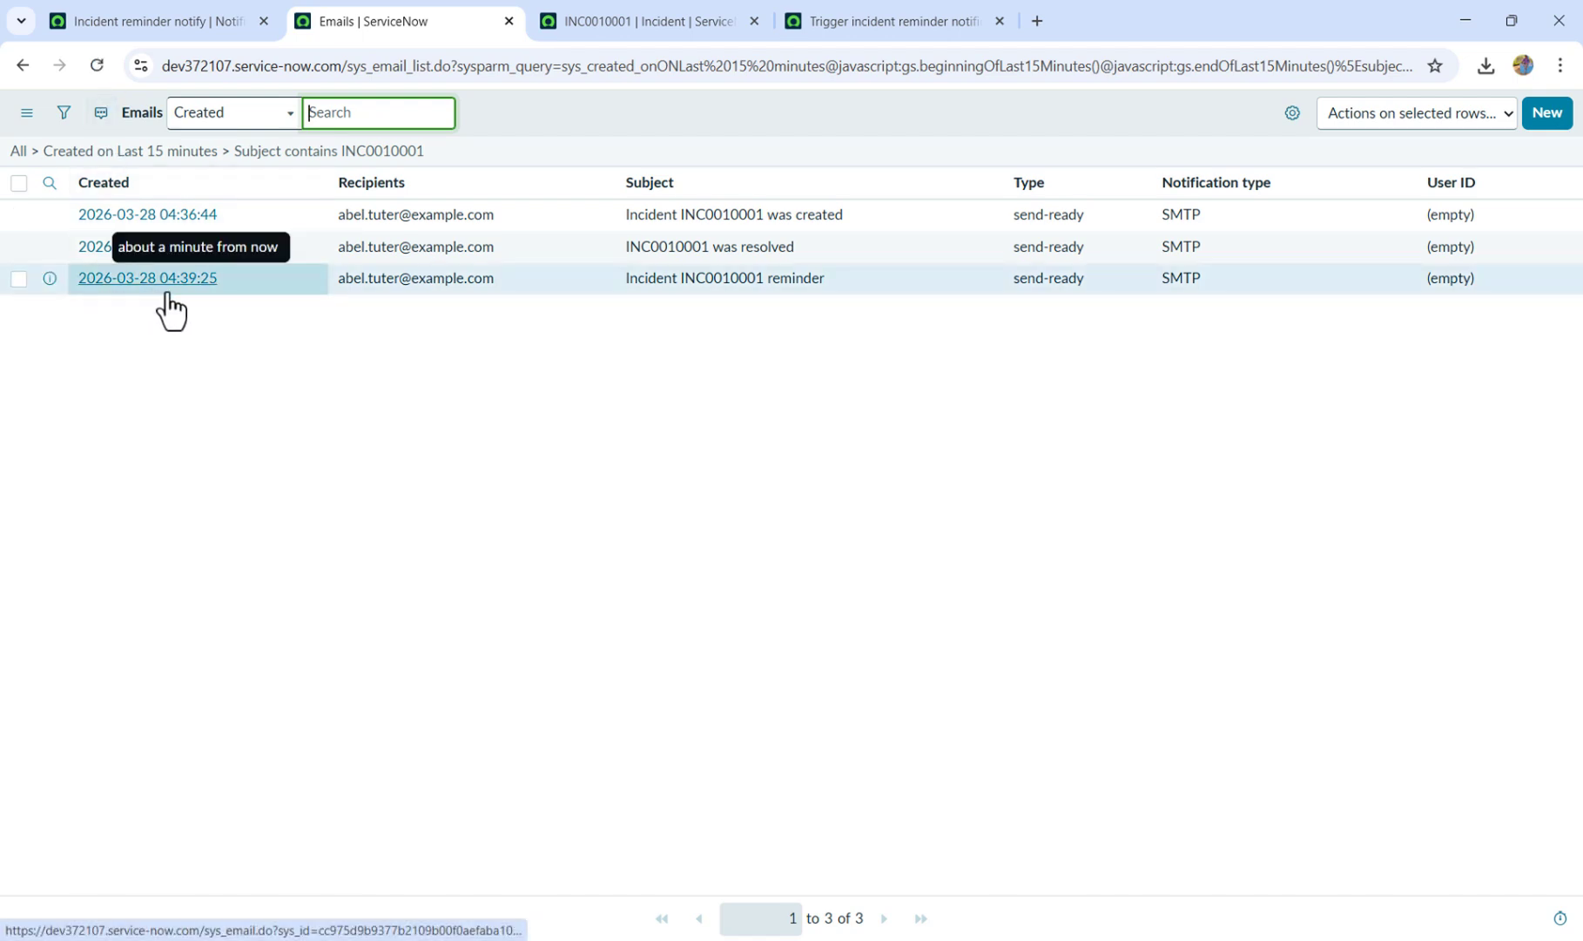
pyautogui.moveTo(620, 281); pyautogui.dragTo(831, 277)
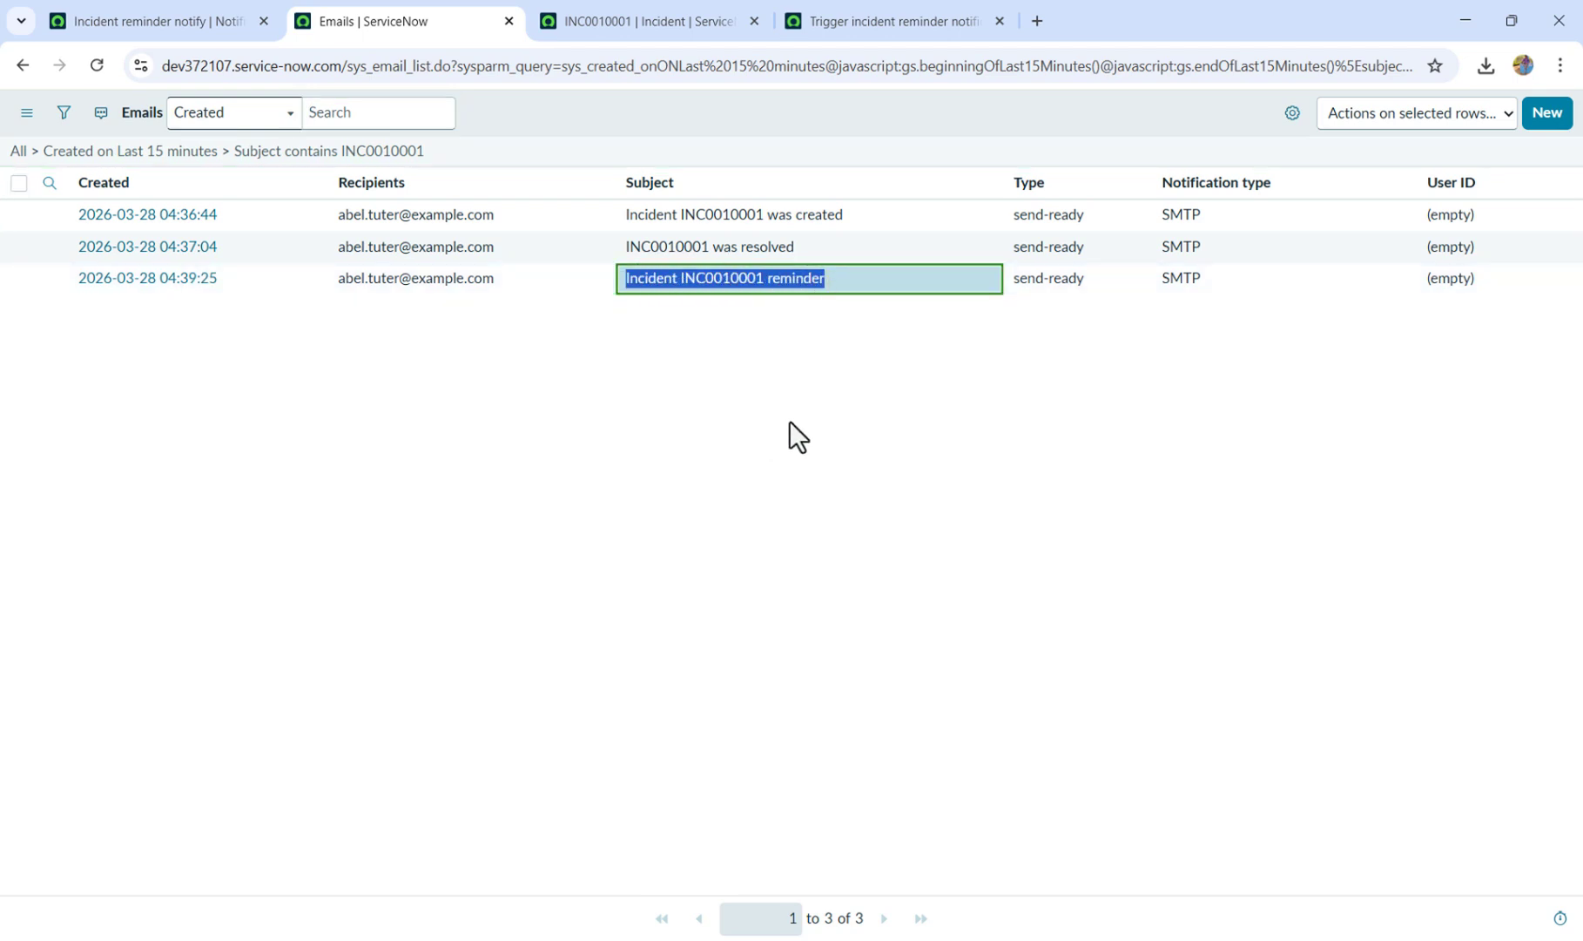
# Return to the flow's browser tab and change the wait action's schedule to 8-5 weekdays.
pyautogui.click(931, 20)
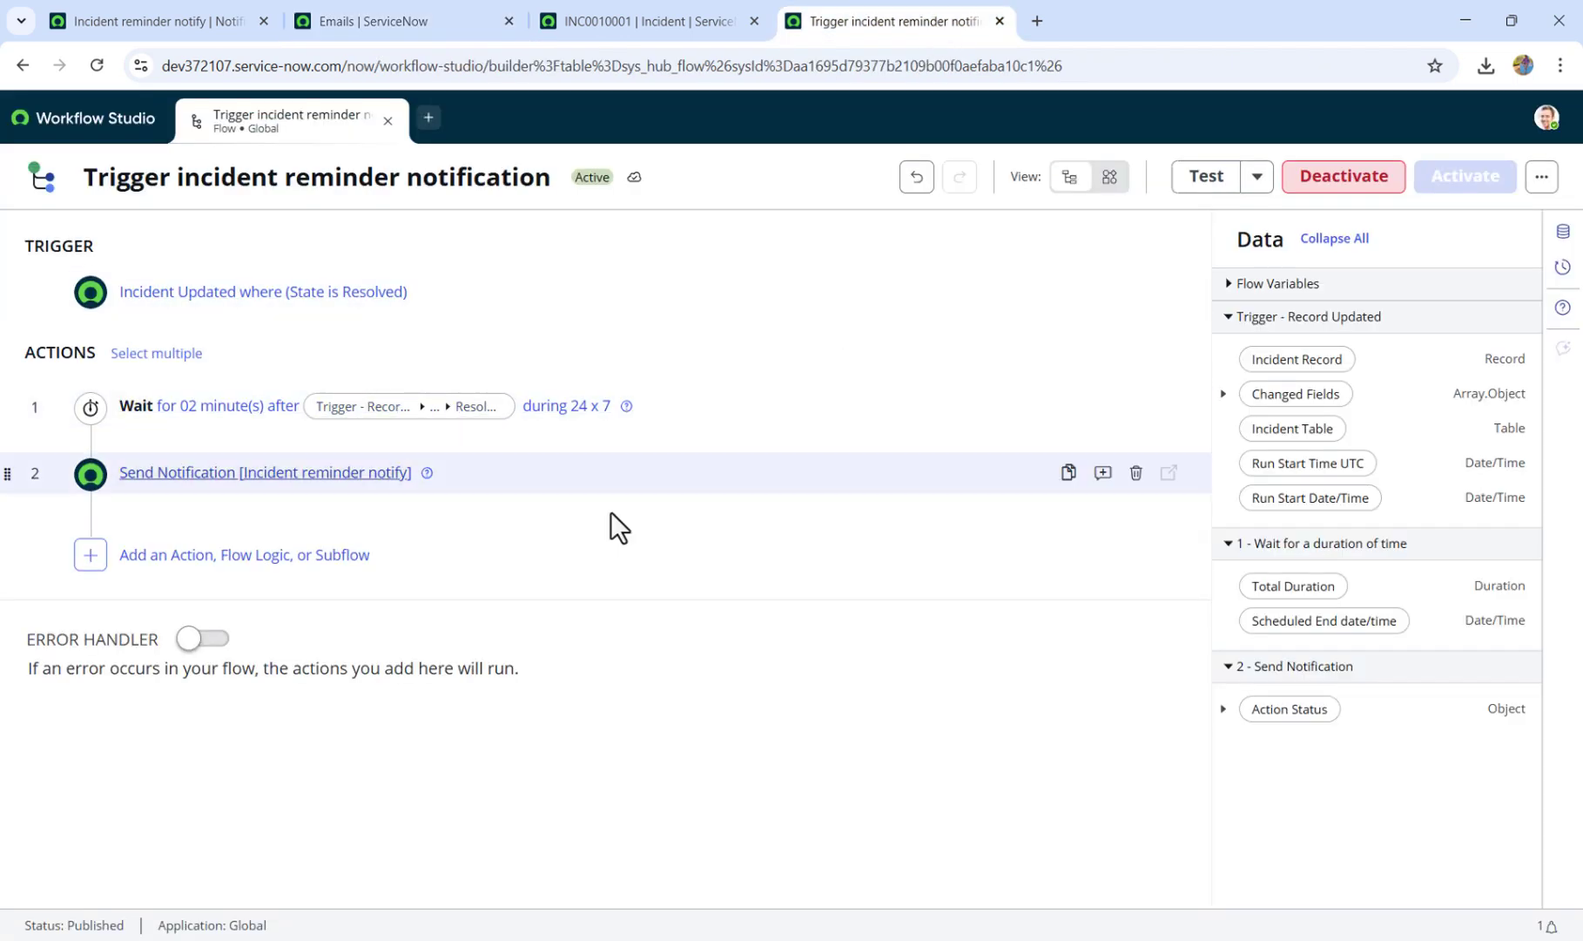
pyautogui.click(705, 418)
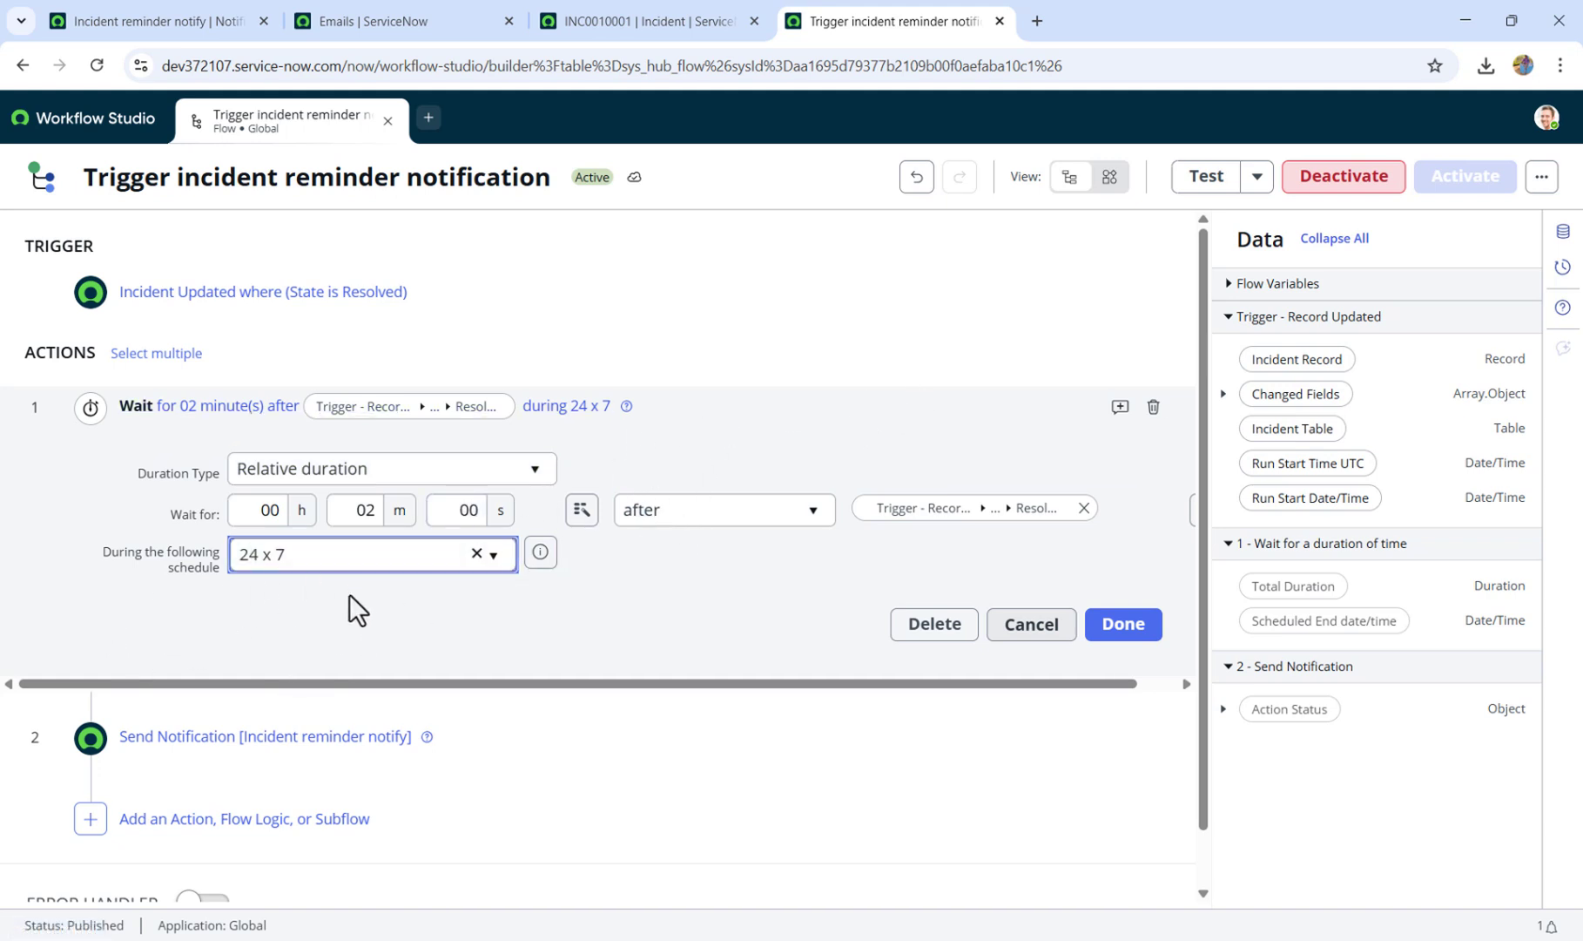
pyautogui.click(423, 563)
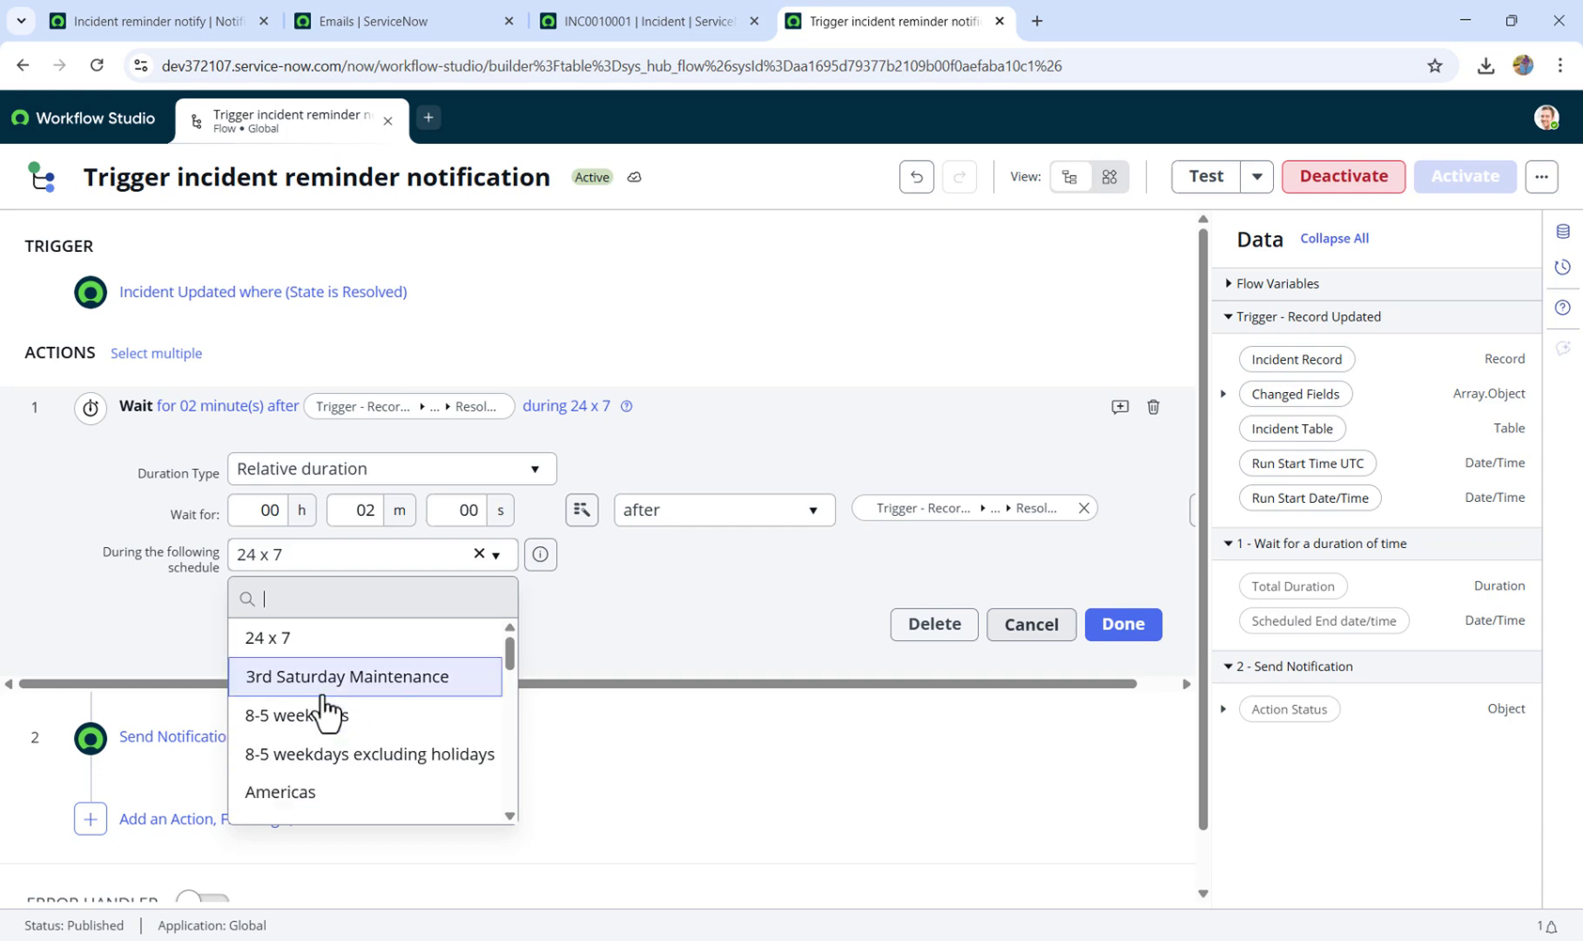
pyautogui.click(331, 733)
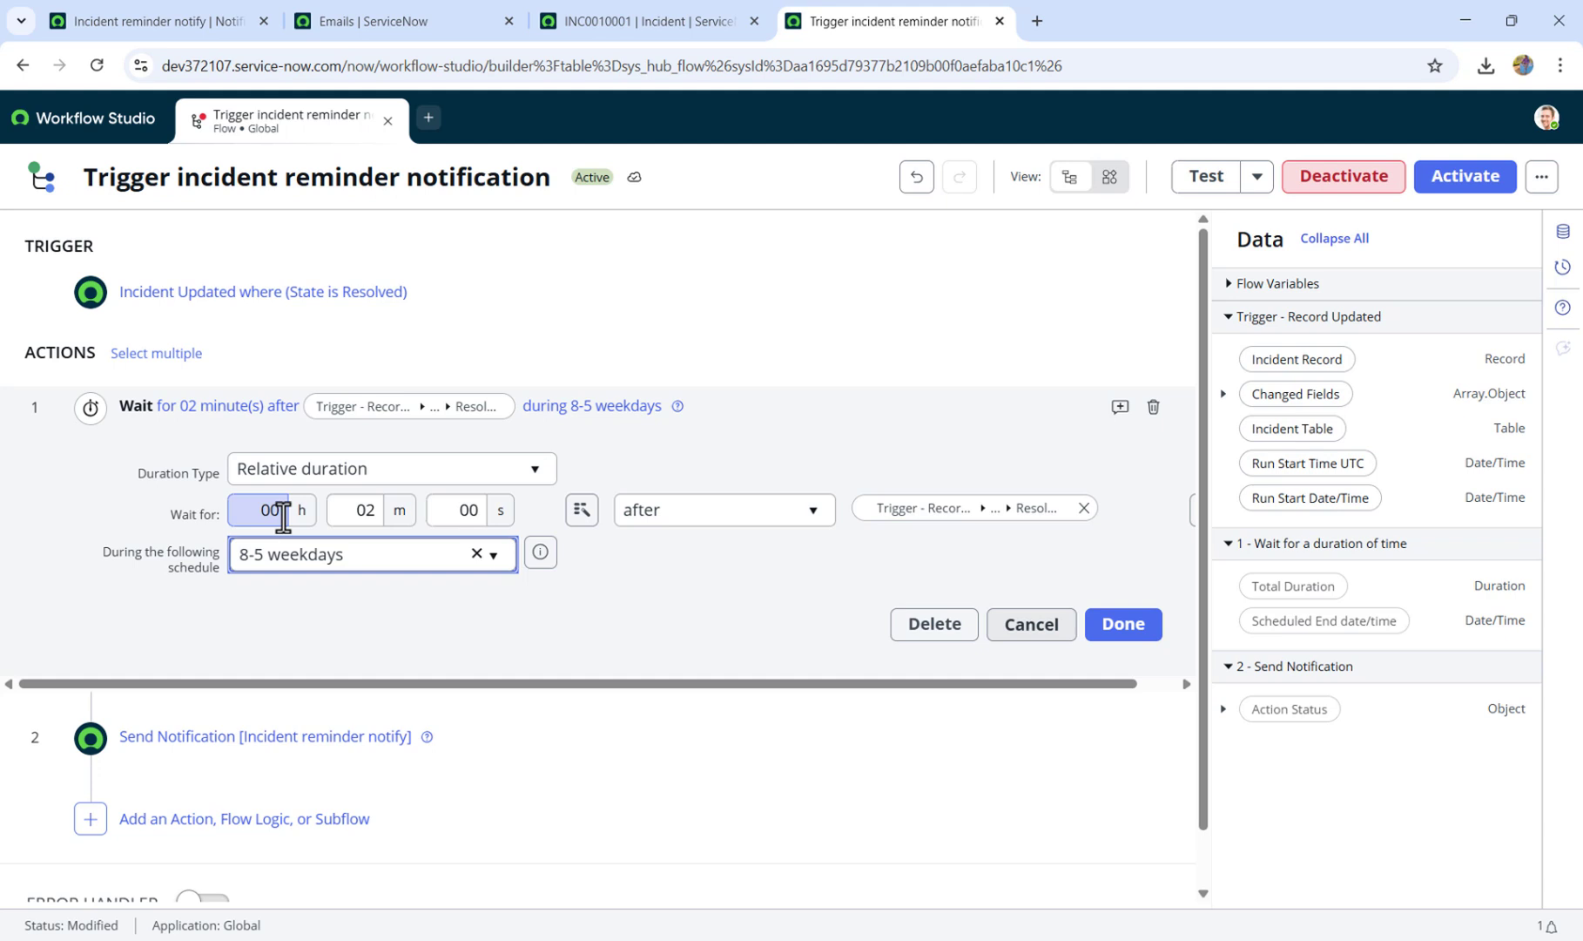
# Set the wait duration to 18 hours and 00 minutes, and activate the modified flow.
pyautogui.write('0')
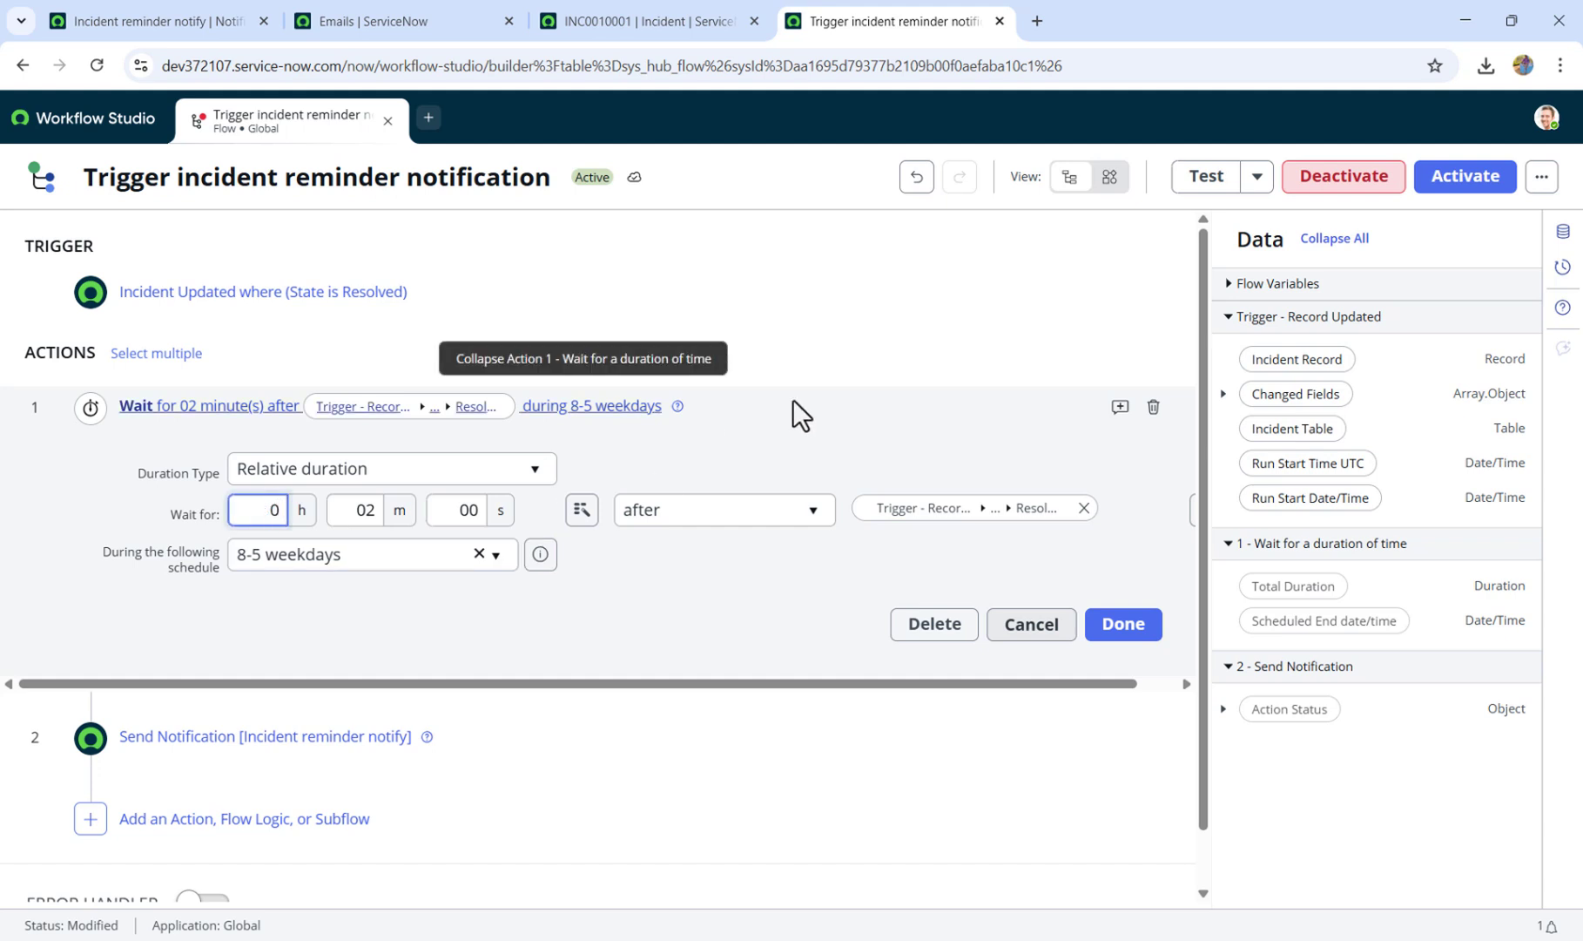
pyautogui.press('BackSpace')
pyautogui.write('18')
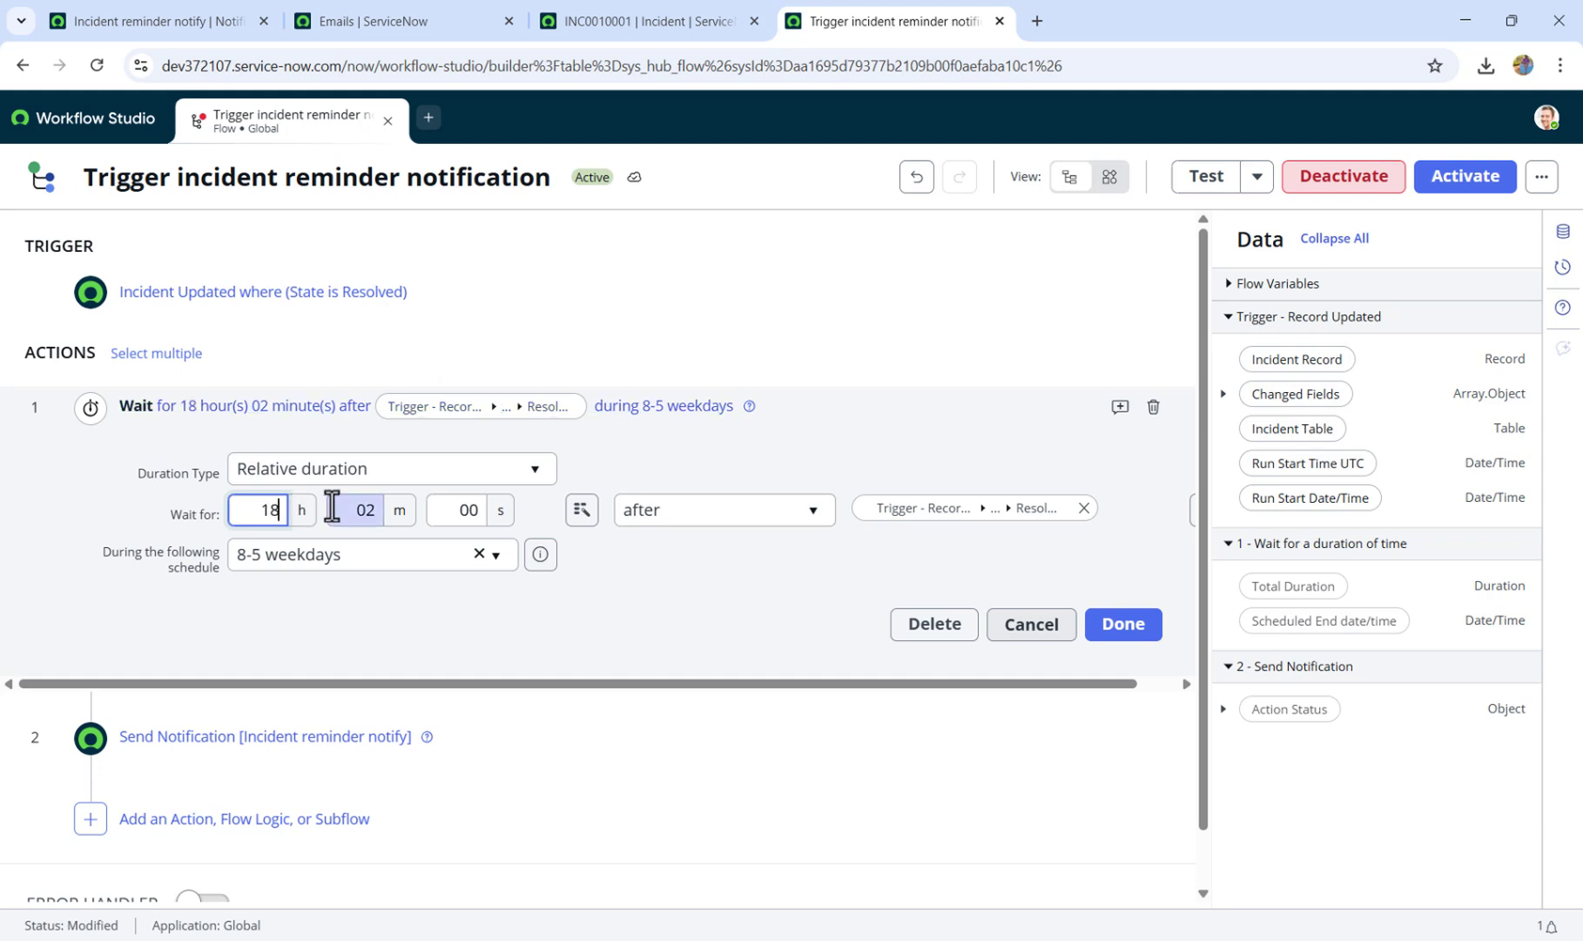
pyautogui.click(376, 515)
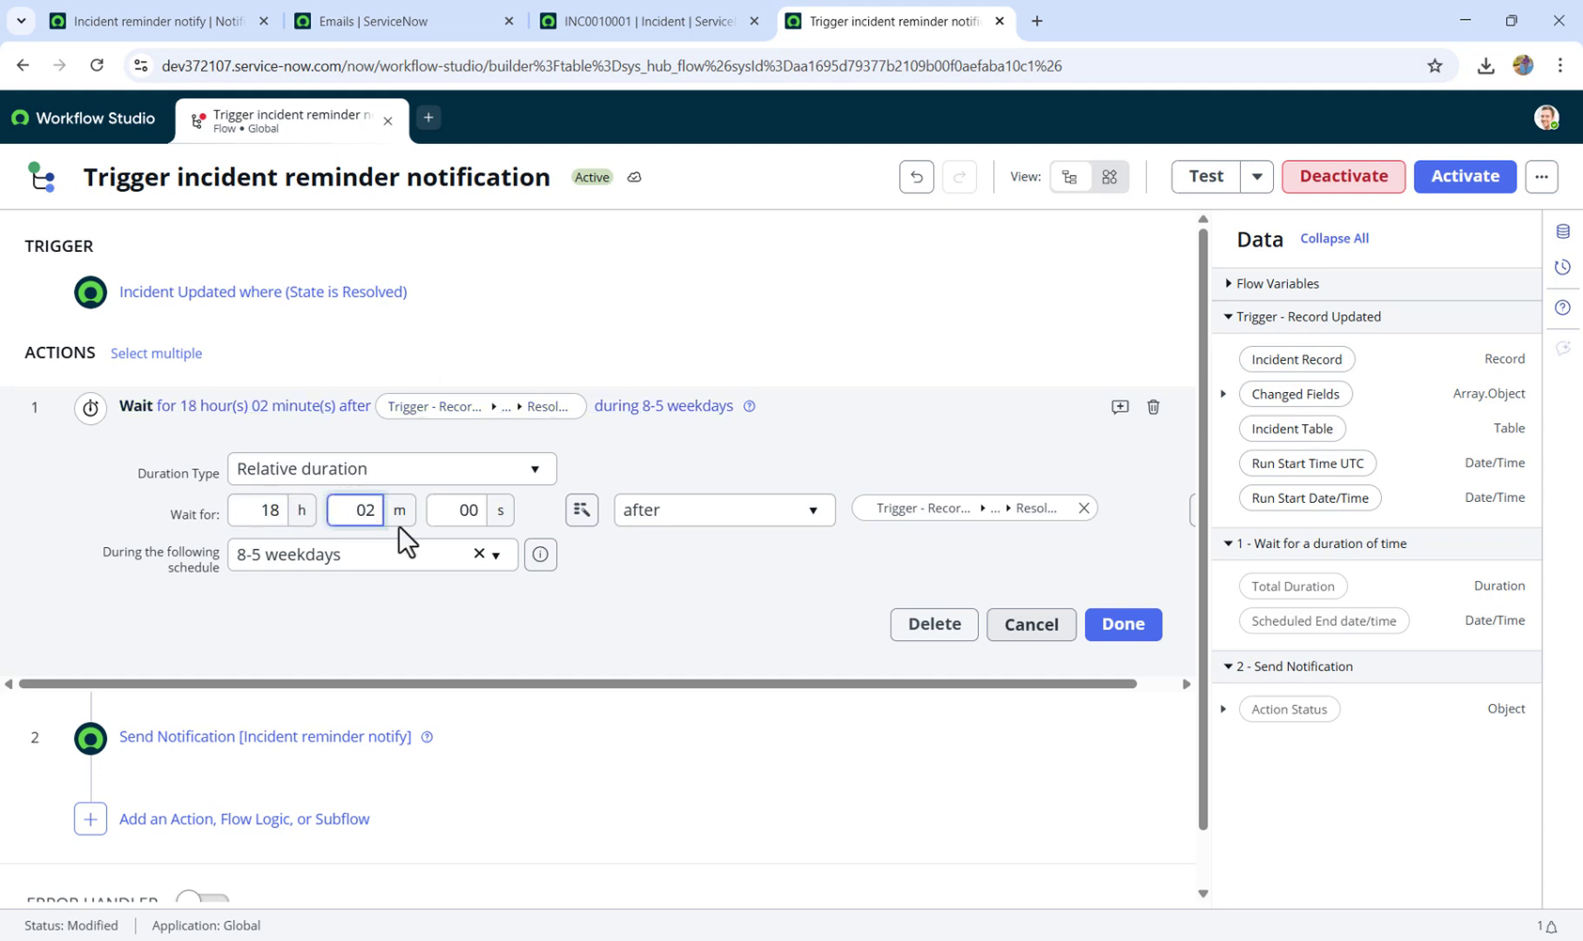
pyautogui.press('BackSpace')
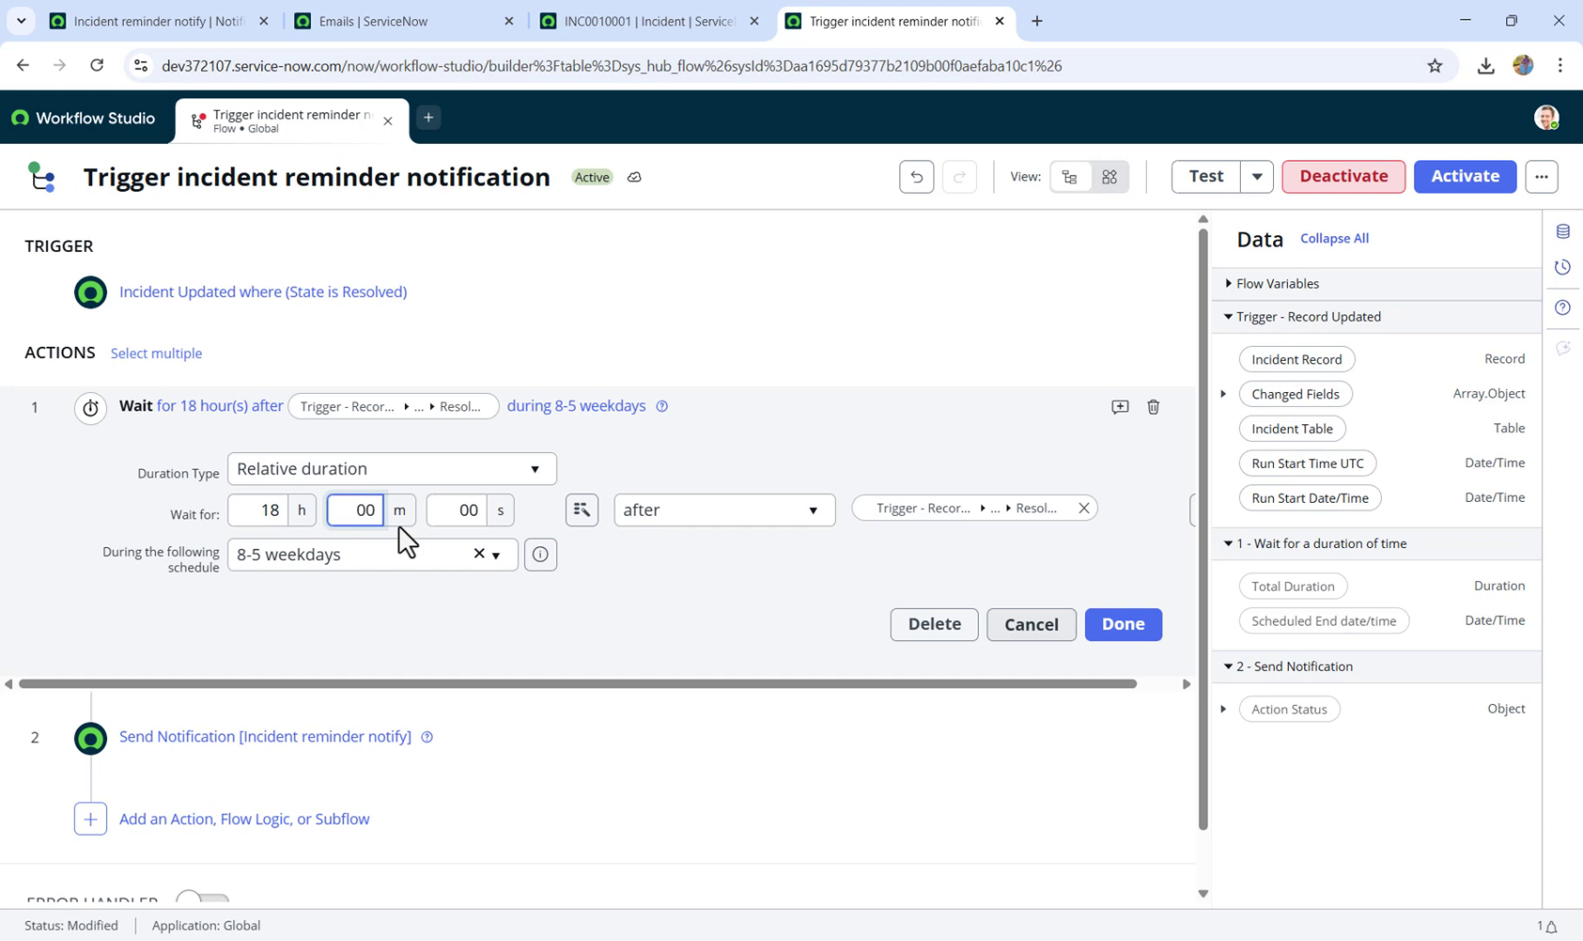
pyautogui.click(1136, 641)
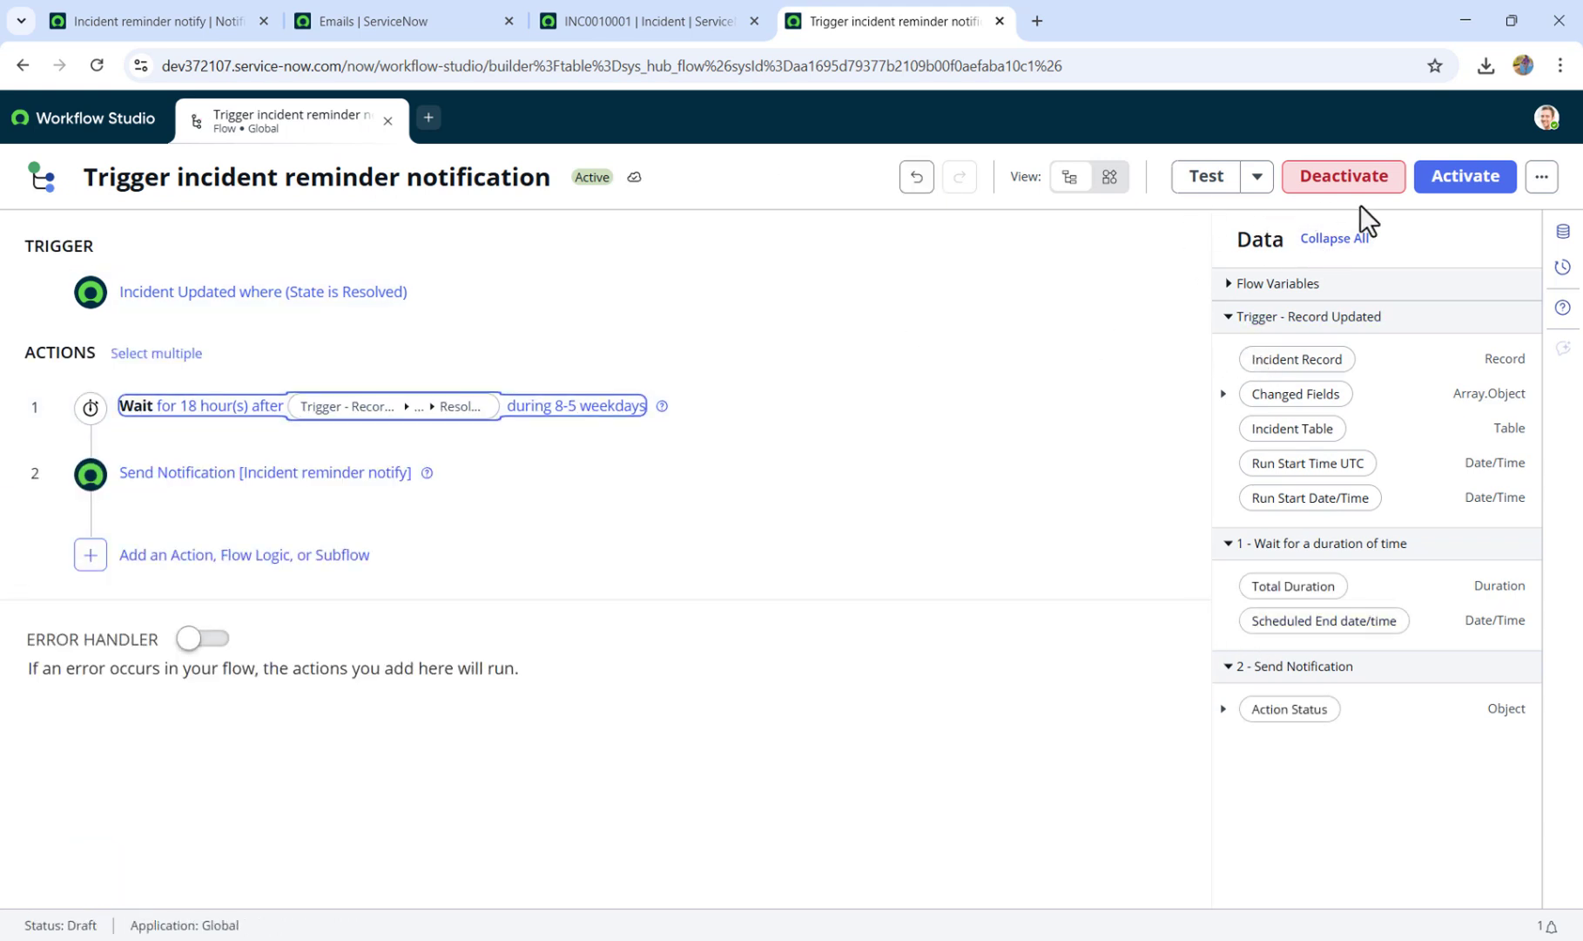
pyautogui.click(1481, 183)
pyautogui.click(1016, 393)
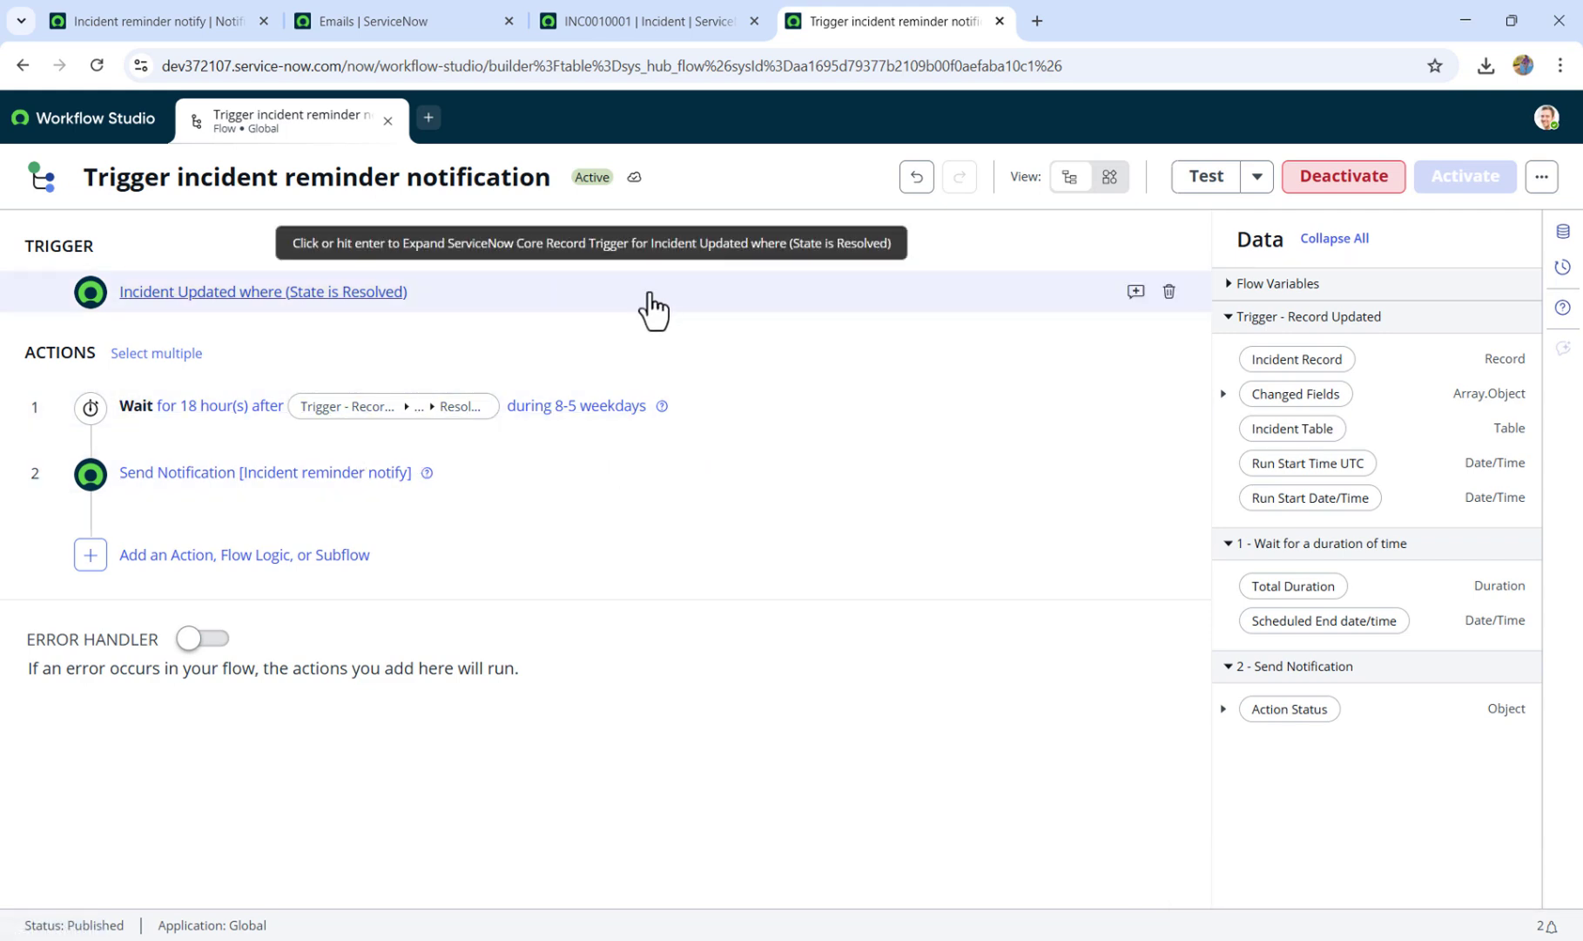
# Reload the Incident reminder notify record in its browser tab, discarding the unsaved edit to its name.
pyautogui.click(152, 18)
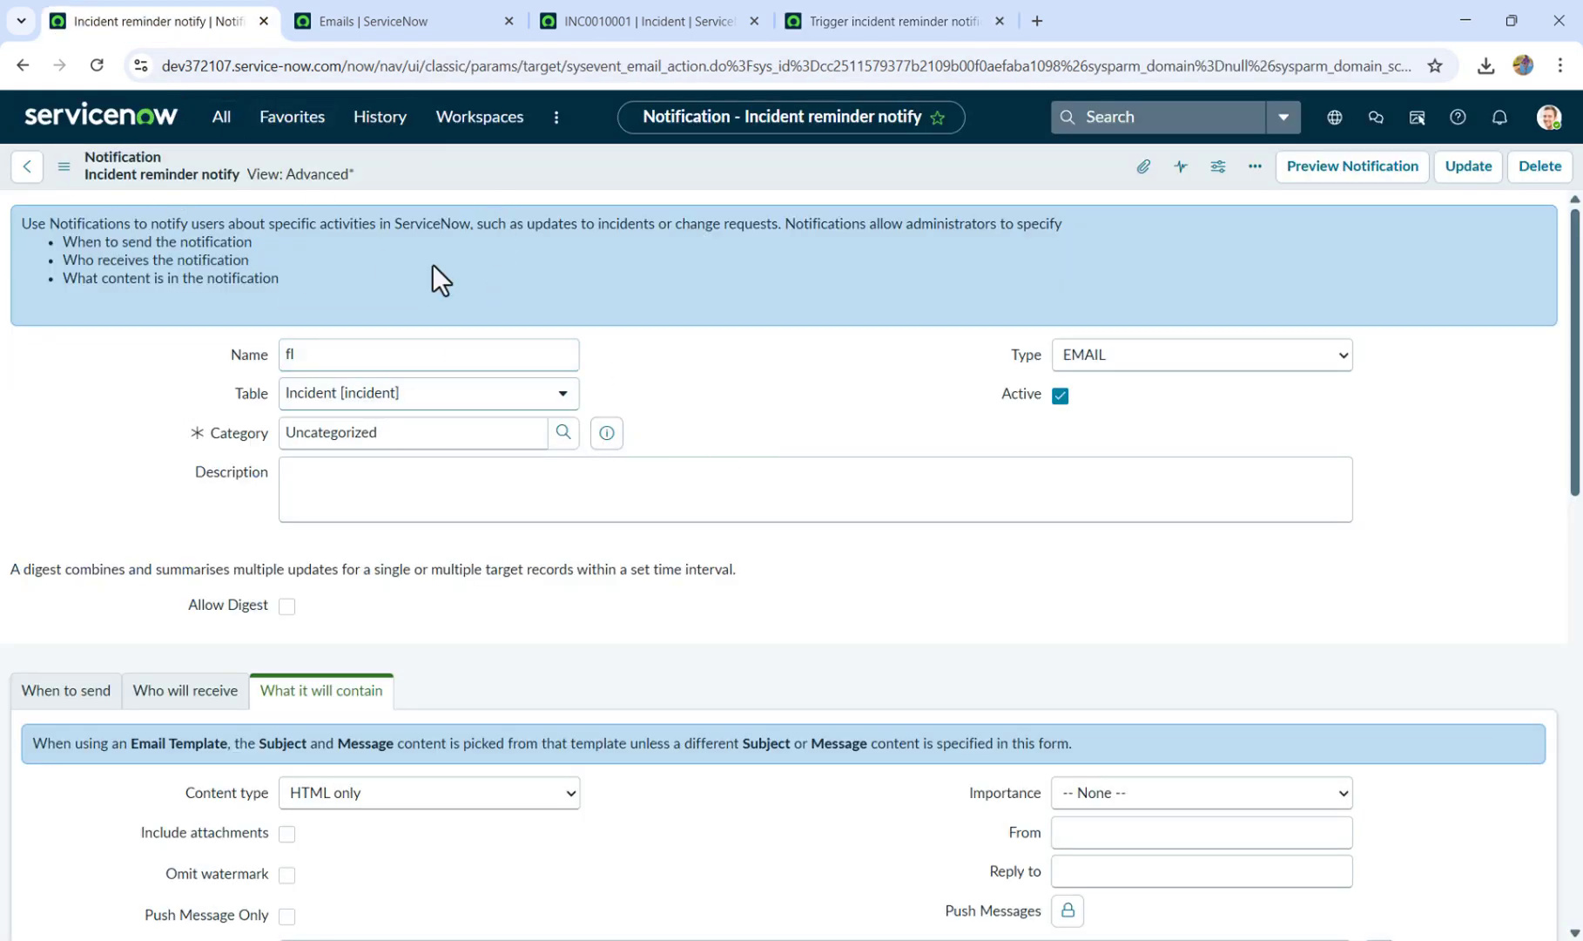
pyautogui.click(101, 72)
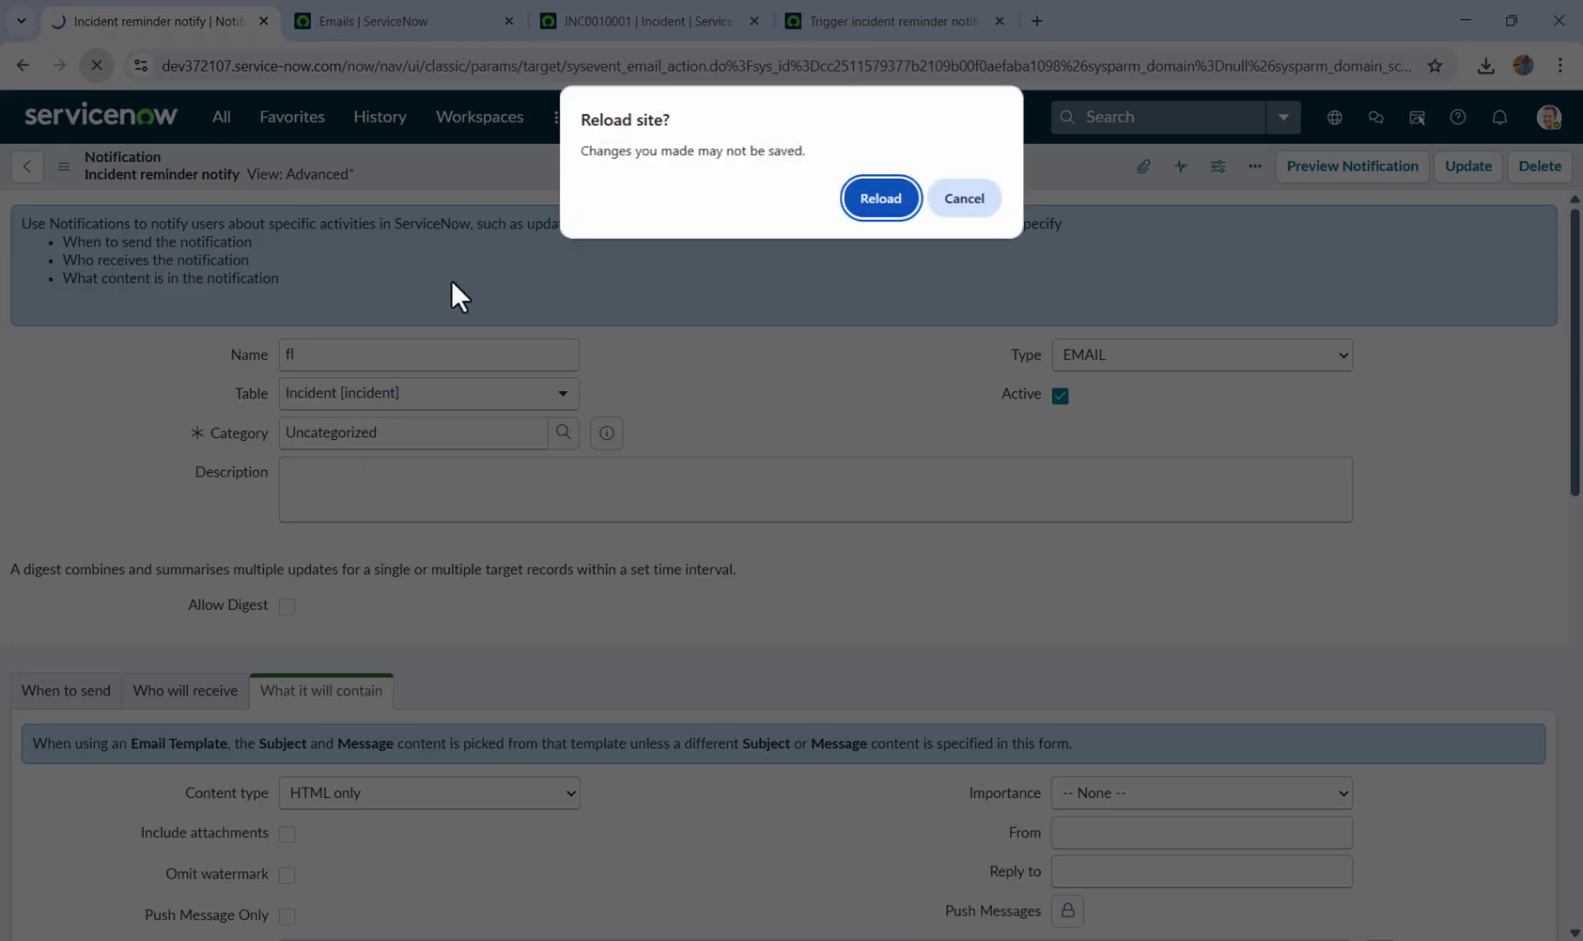
pyautogui.click(911, 193)
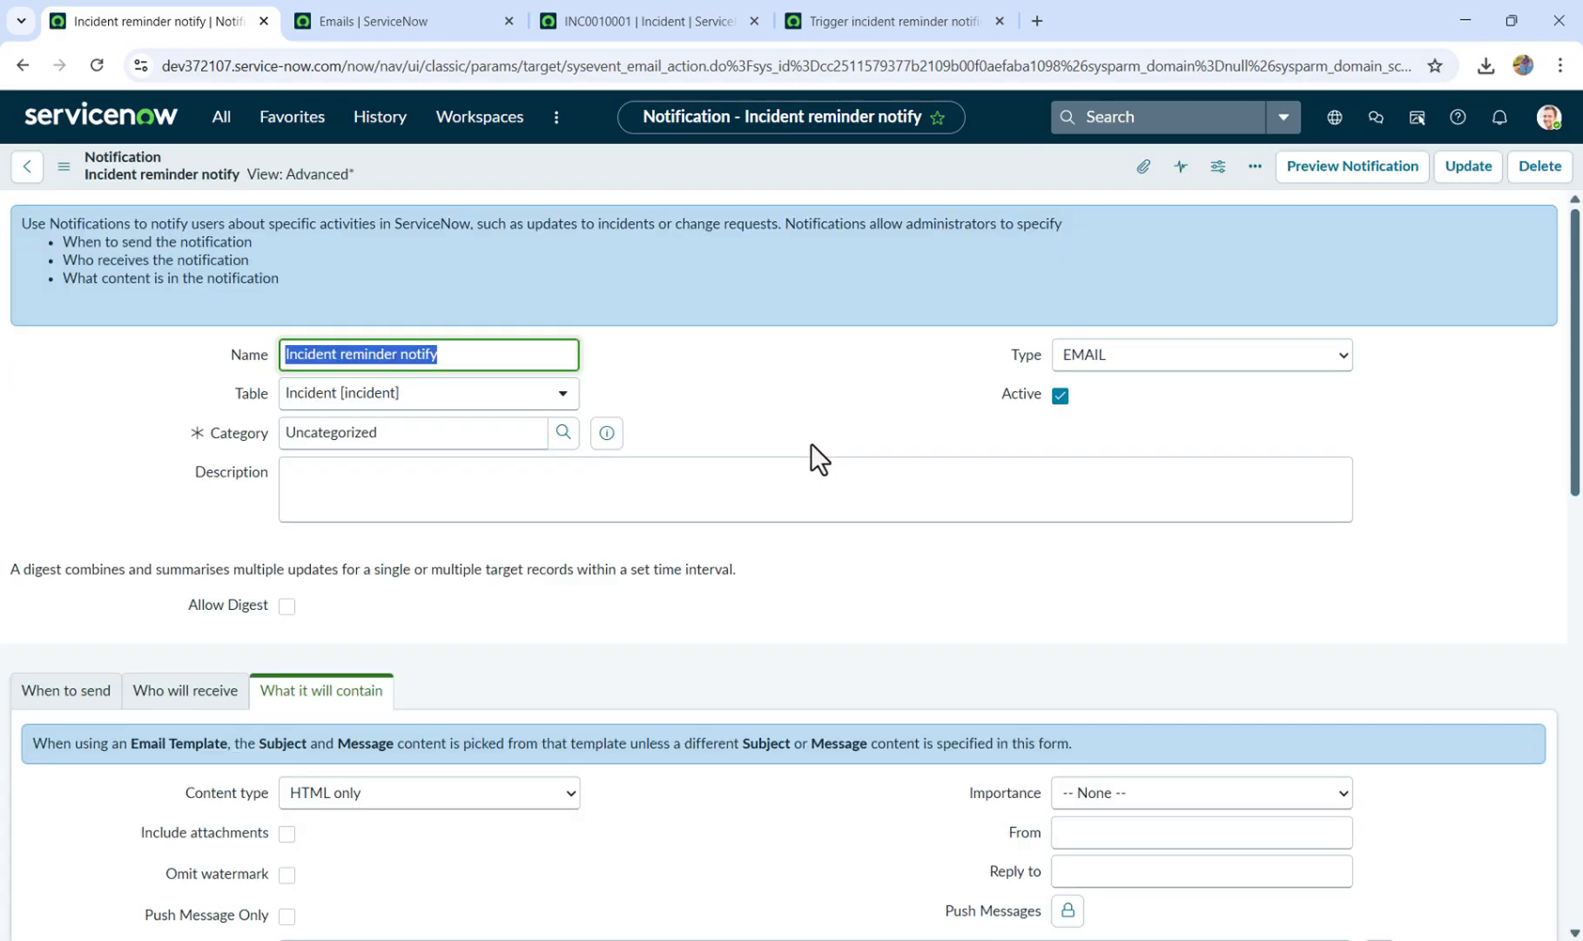
# Review when the notification is sent, who receives it, and its subject and message content.
pyautogui.scroll(-3, 725, 484)
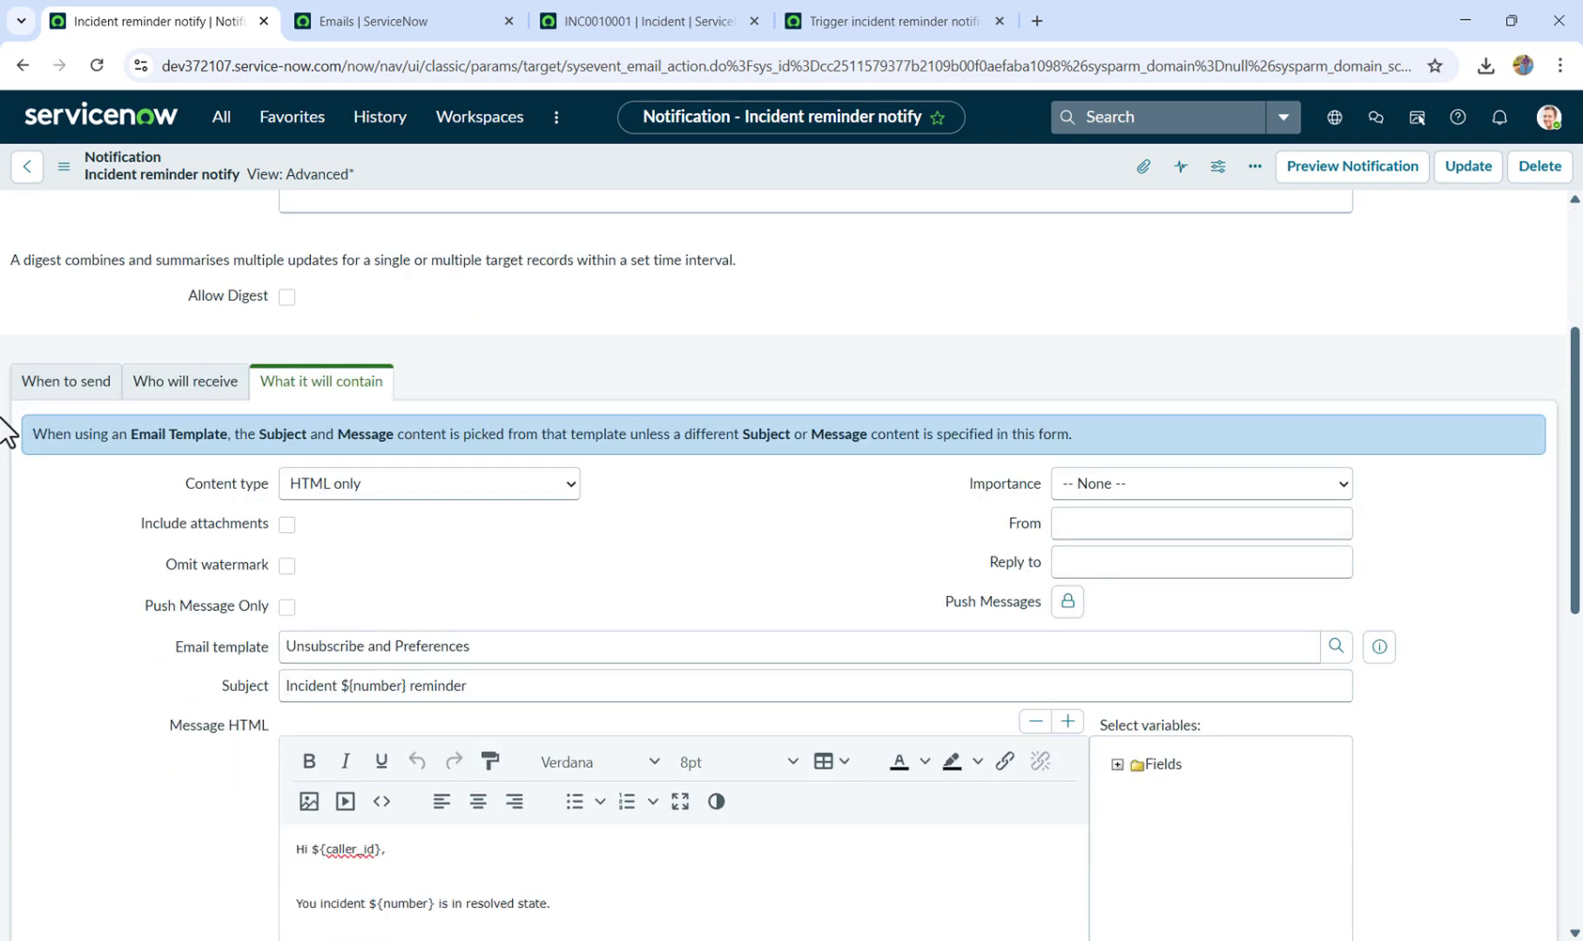
pyautogui.click(59, 383)
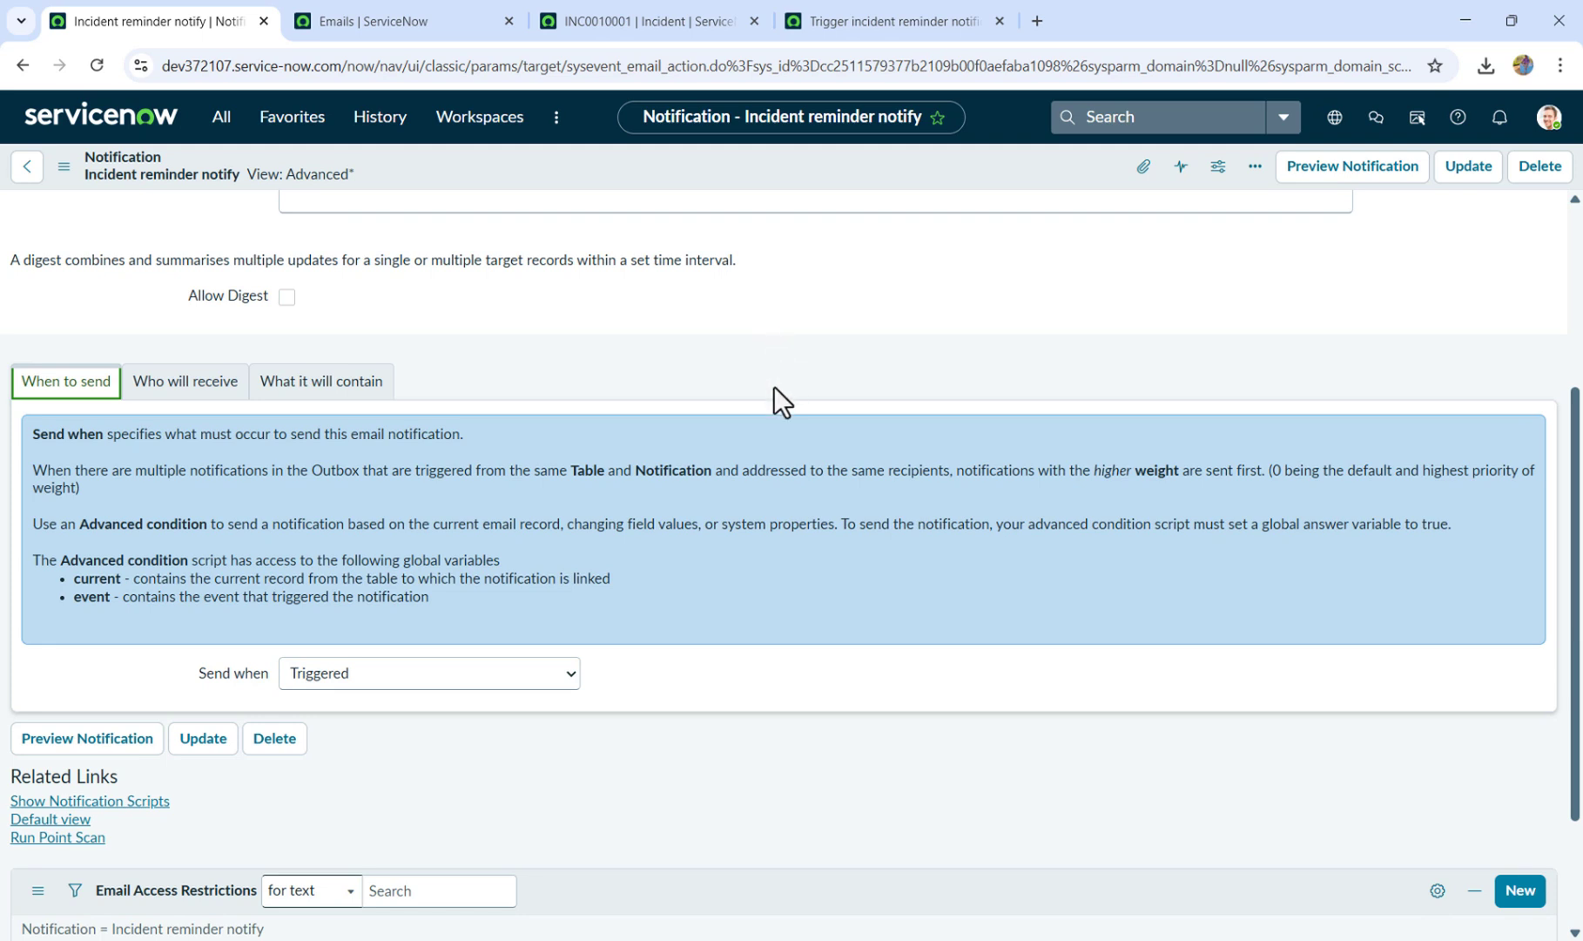
pyautogui.click(170, 387)
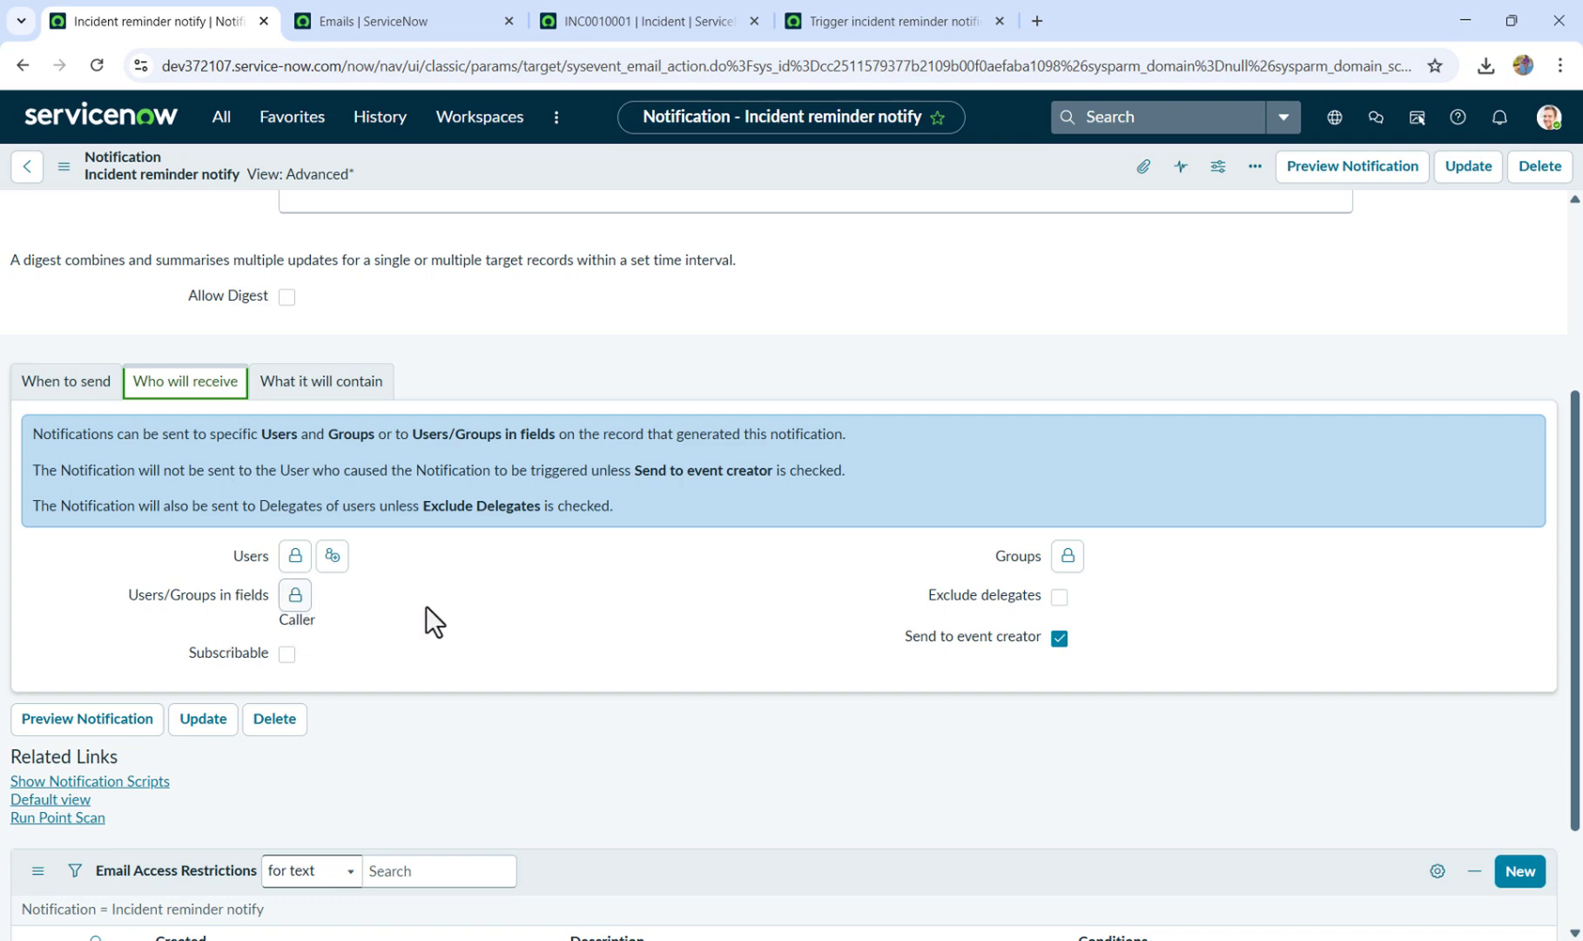
pyautogui.click(342, 391)
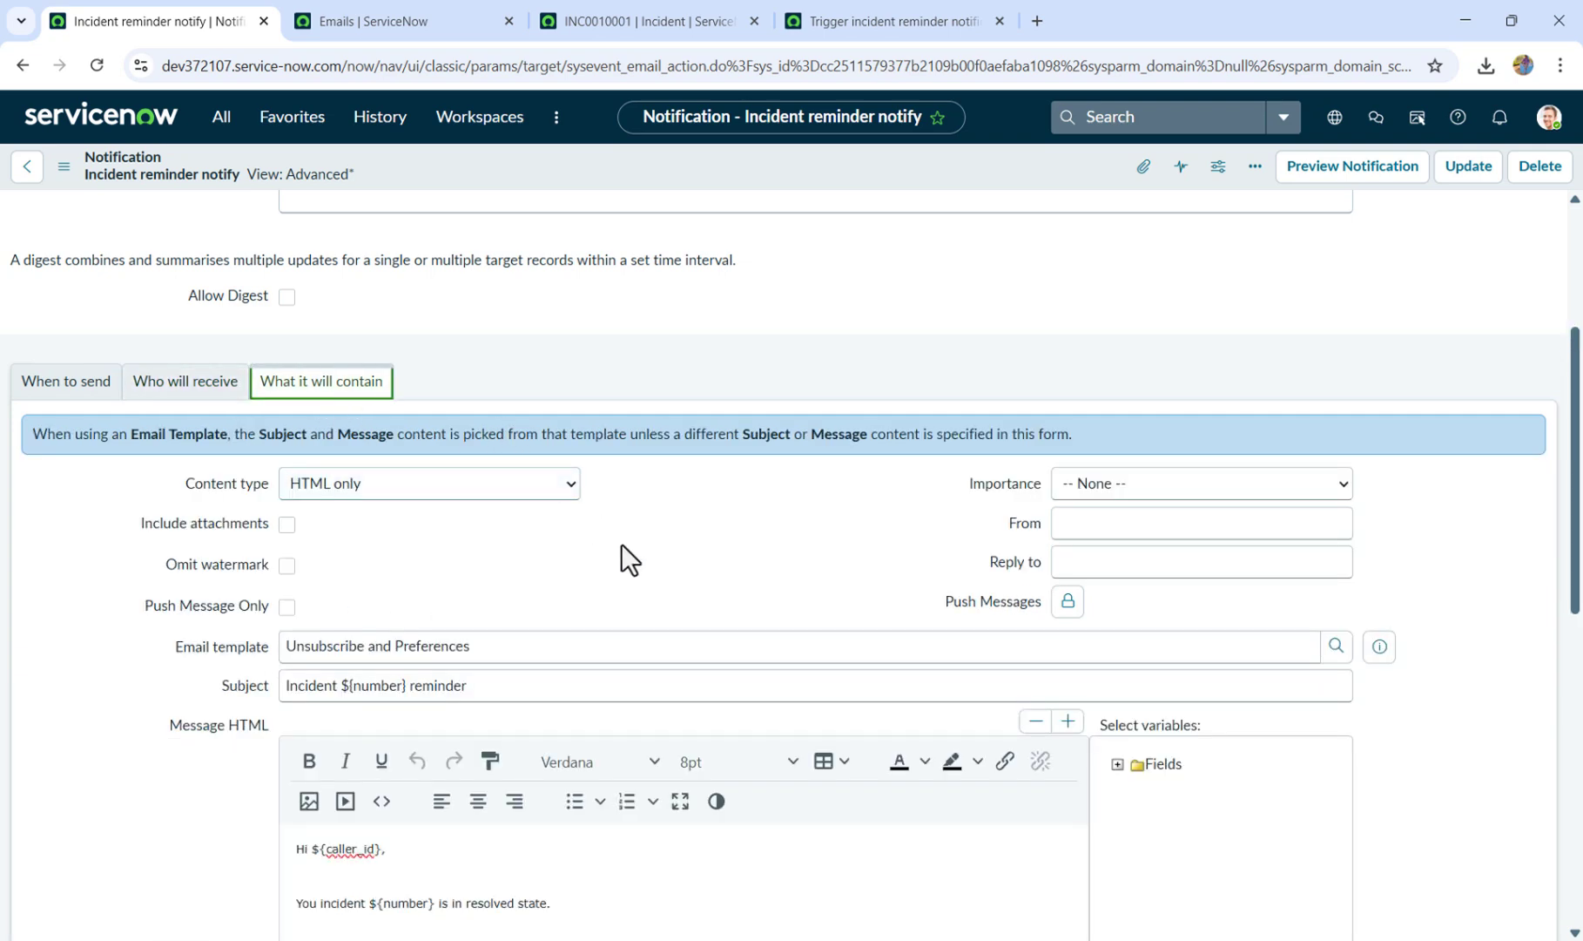
pyautogui.scroll(-3, 621, 543)
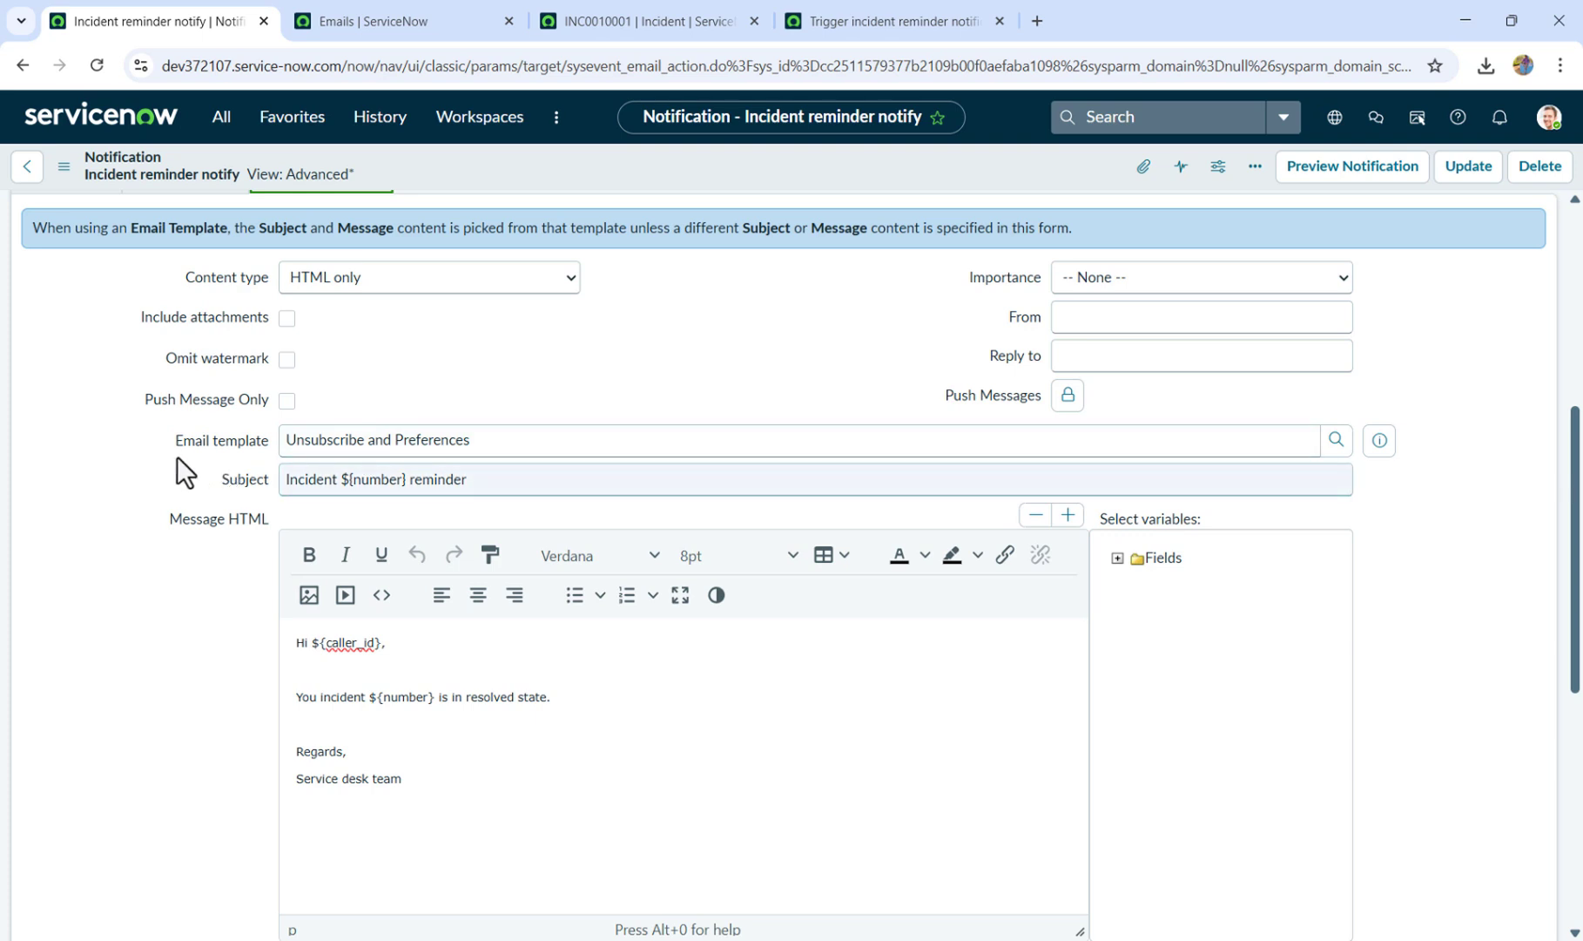
pyautogui.moveTo(204, 481); pyautogui.dragTo(311, 477)
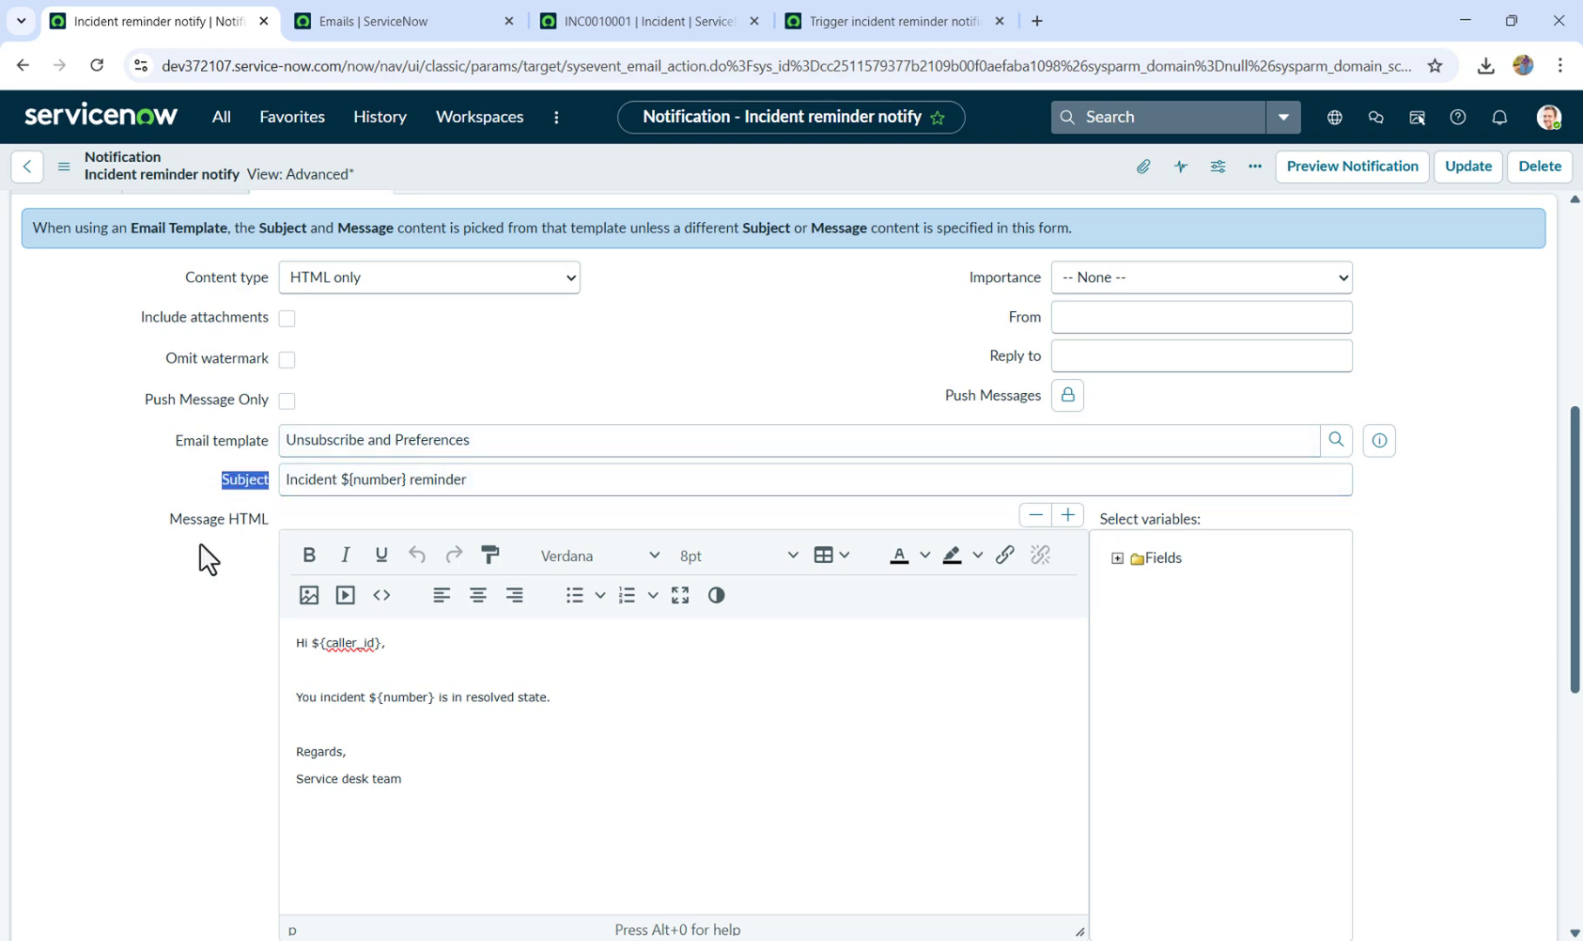
# Review the flow's trigger, wait and Send Notification settings in its browser tab, and return to the filtered email list.
pyautogui.click(871, 21)
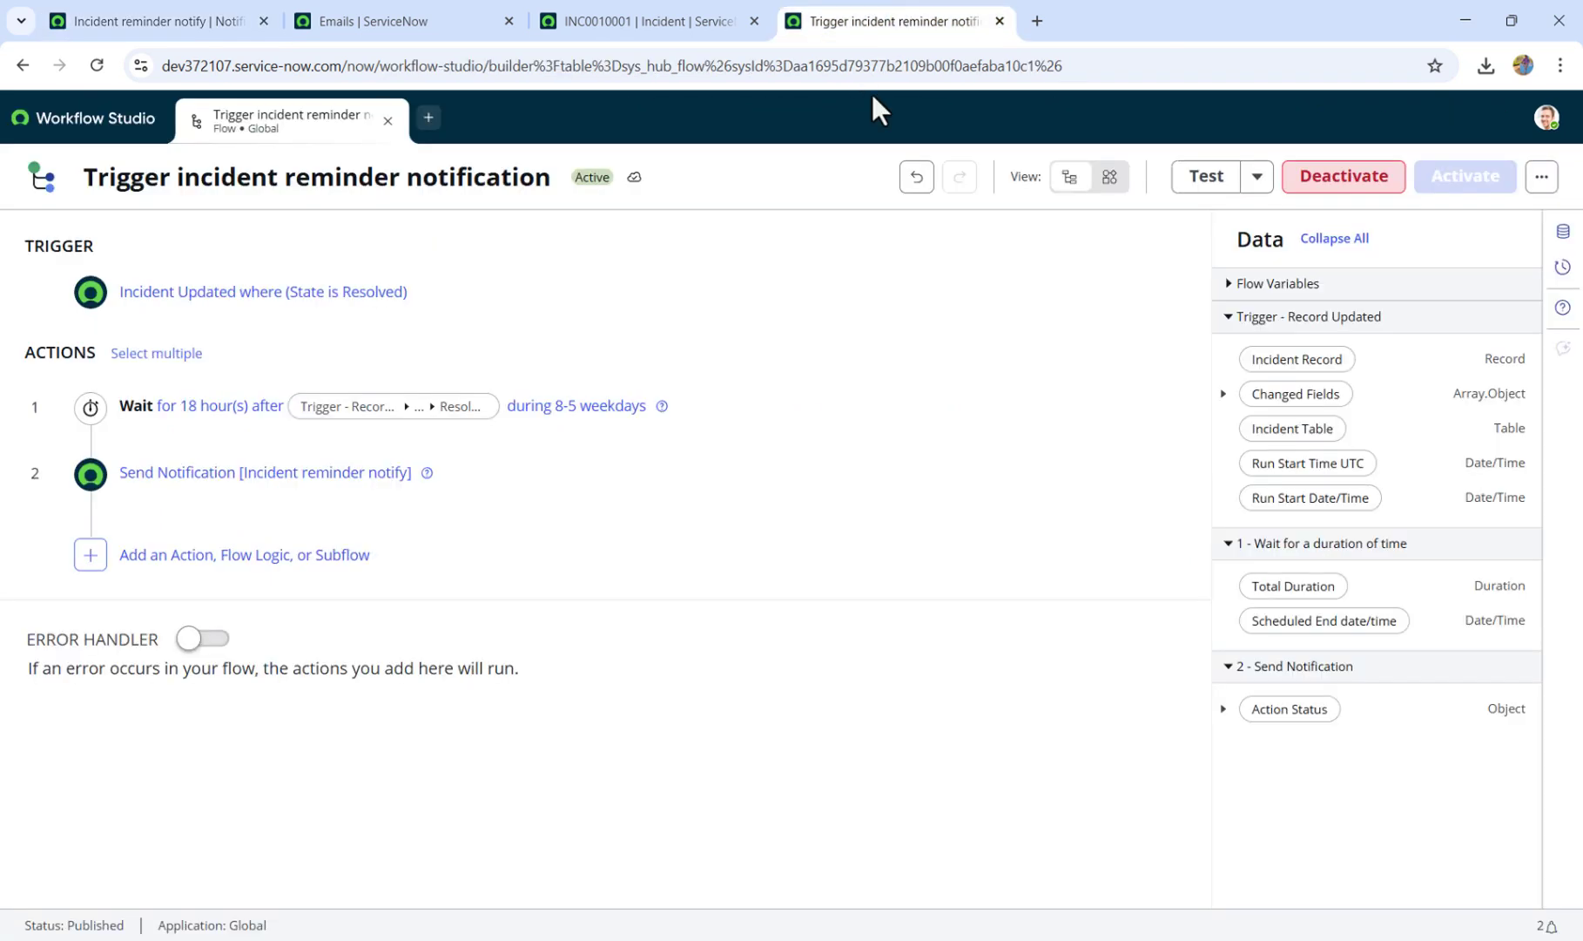
pyautogui.click(494, 294)
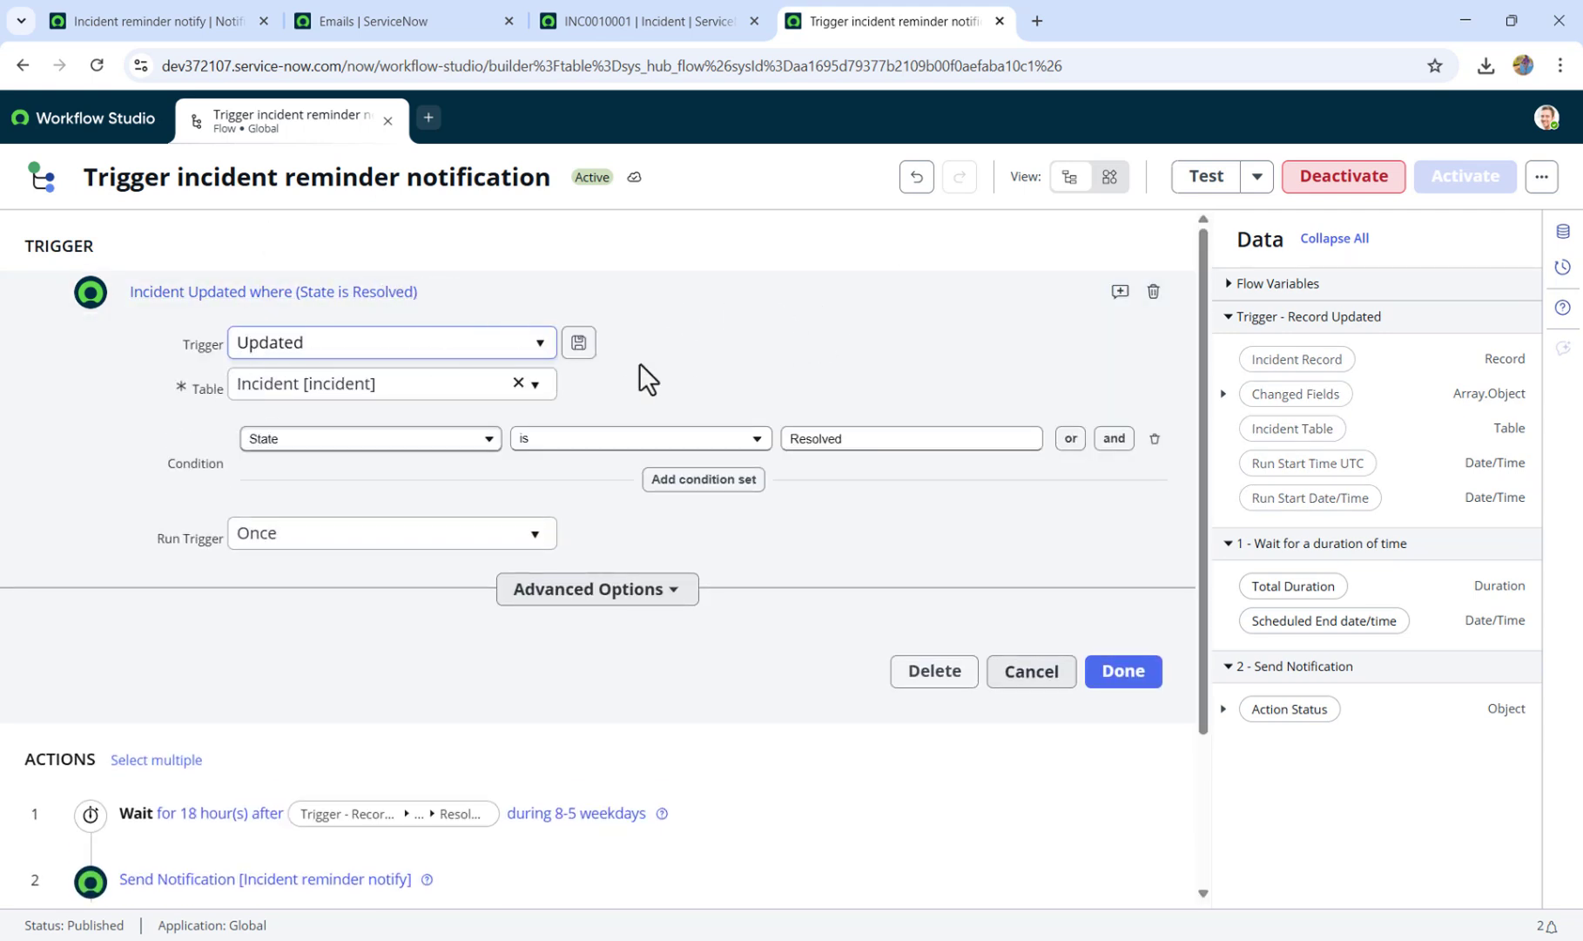
pyautogui.scroll(-2, 910, 378)
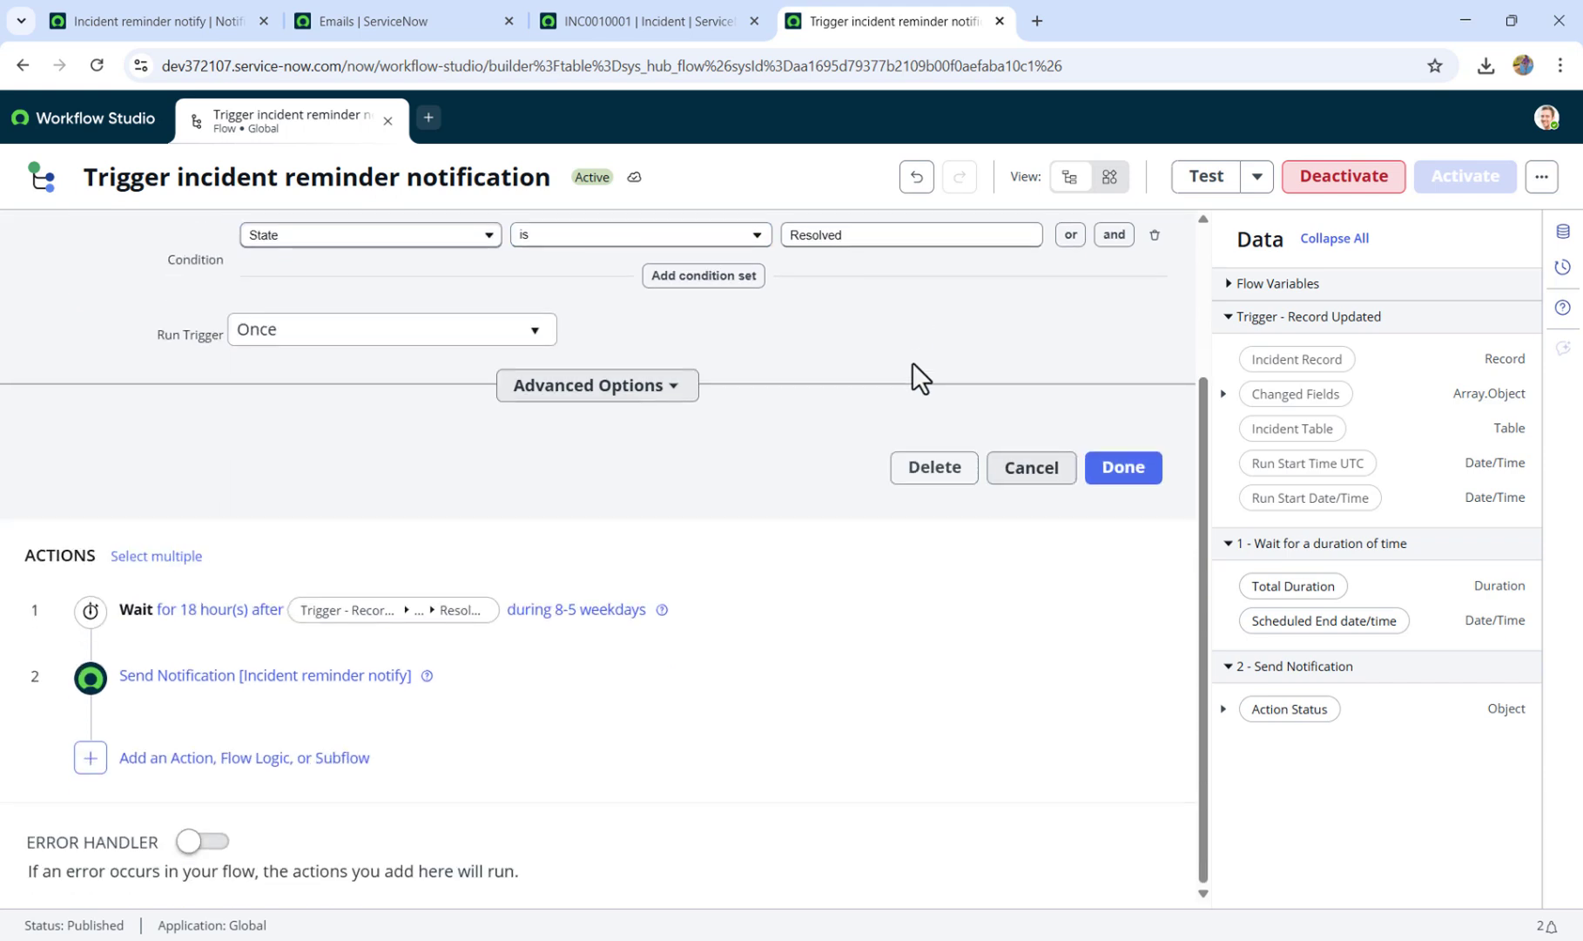
pyautogui.click(792, 620)
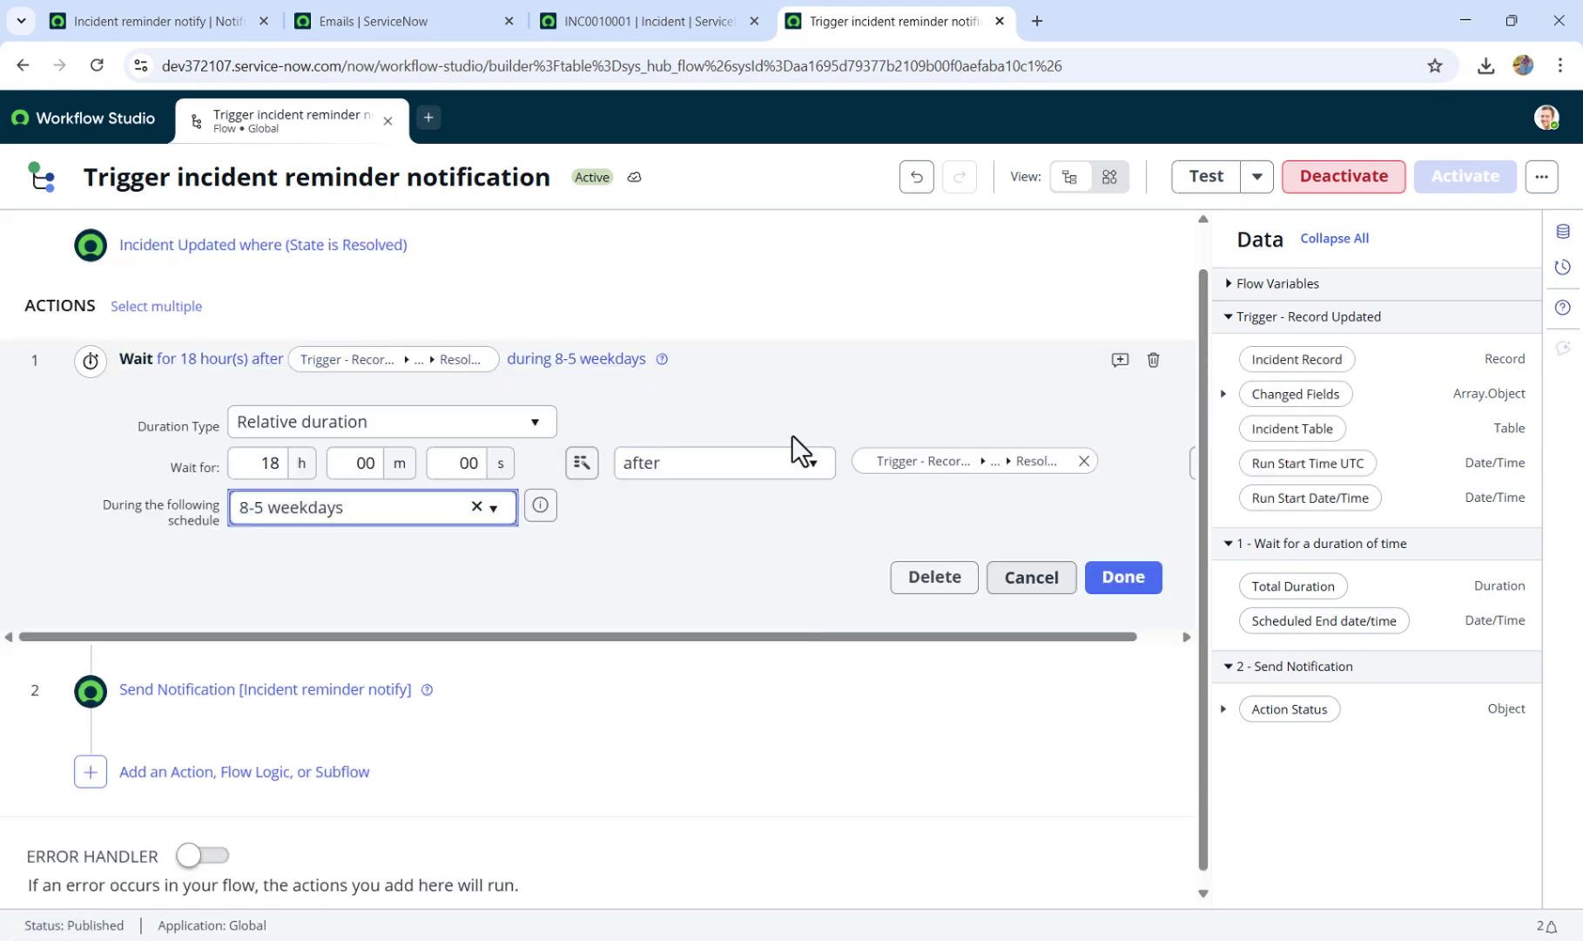
pyautogui.click(525, 678)
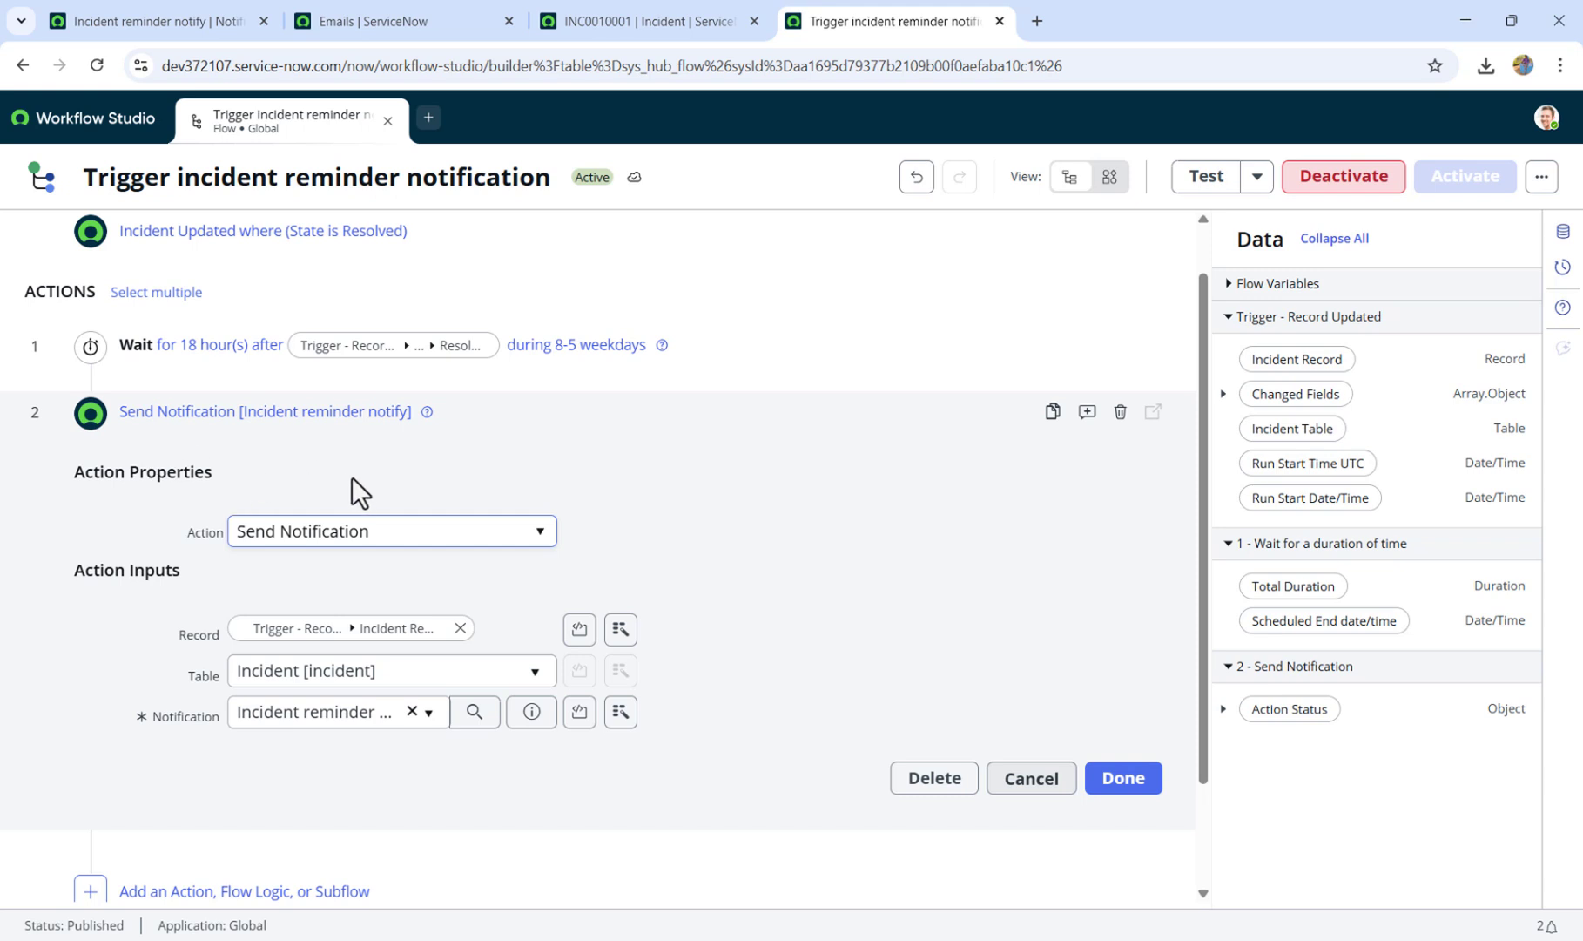
pyautogui.scroll(-2, 753, 541)
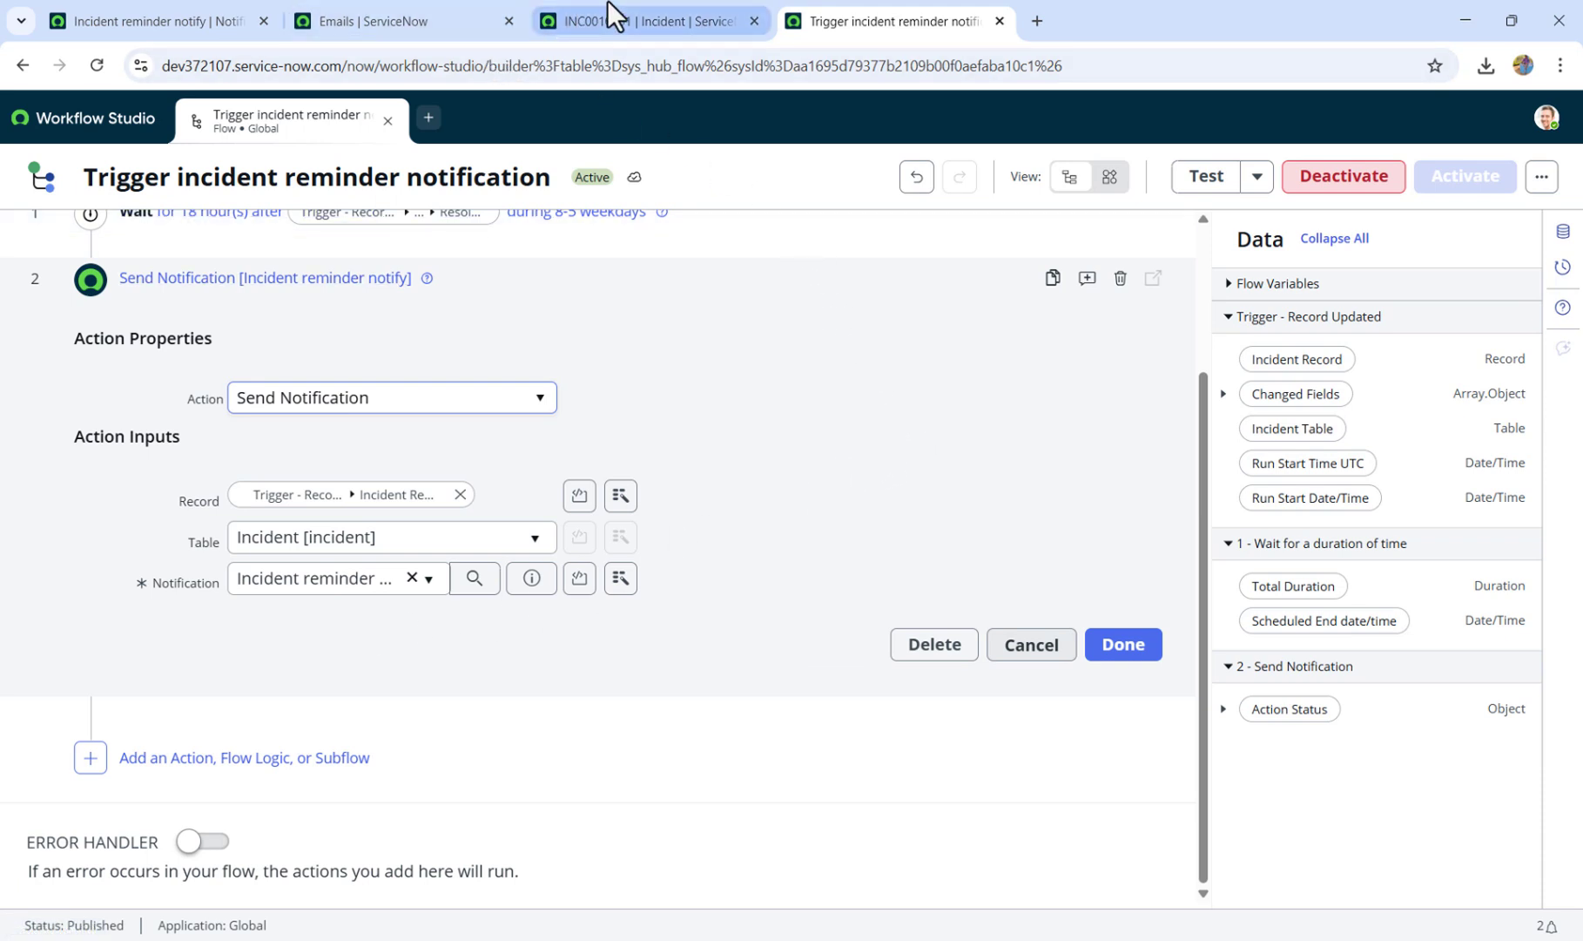
pyautogui.click(374, 7)
pyautogui.click(721, 406)
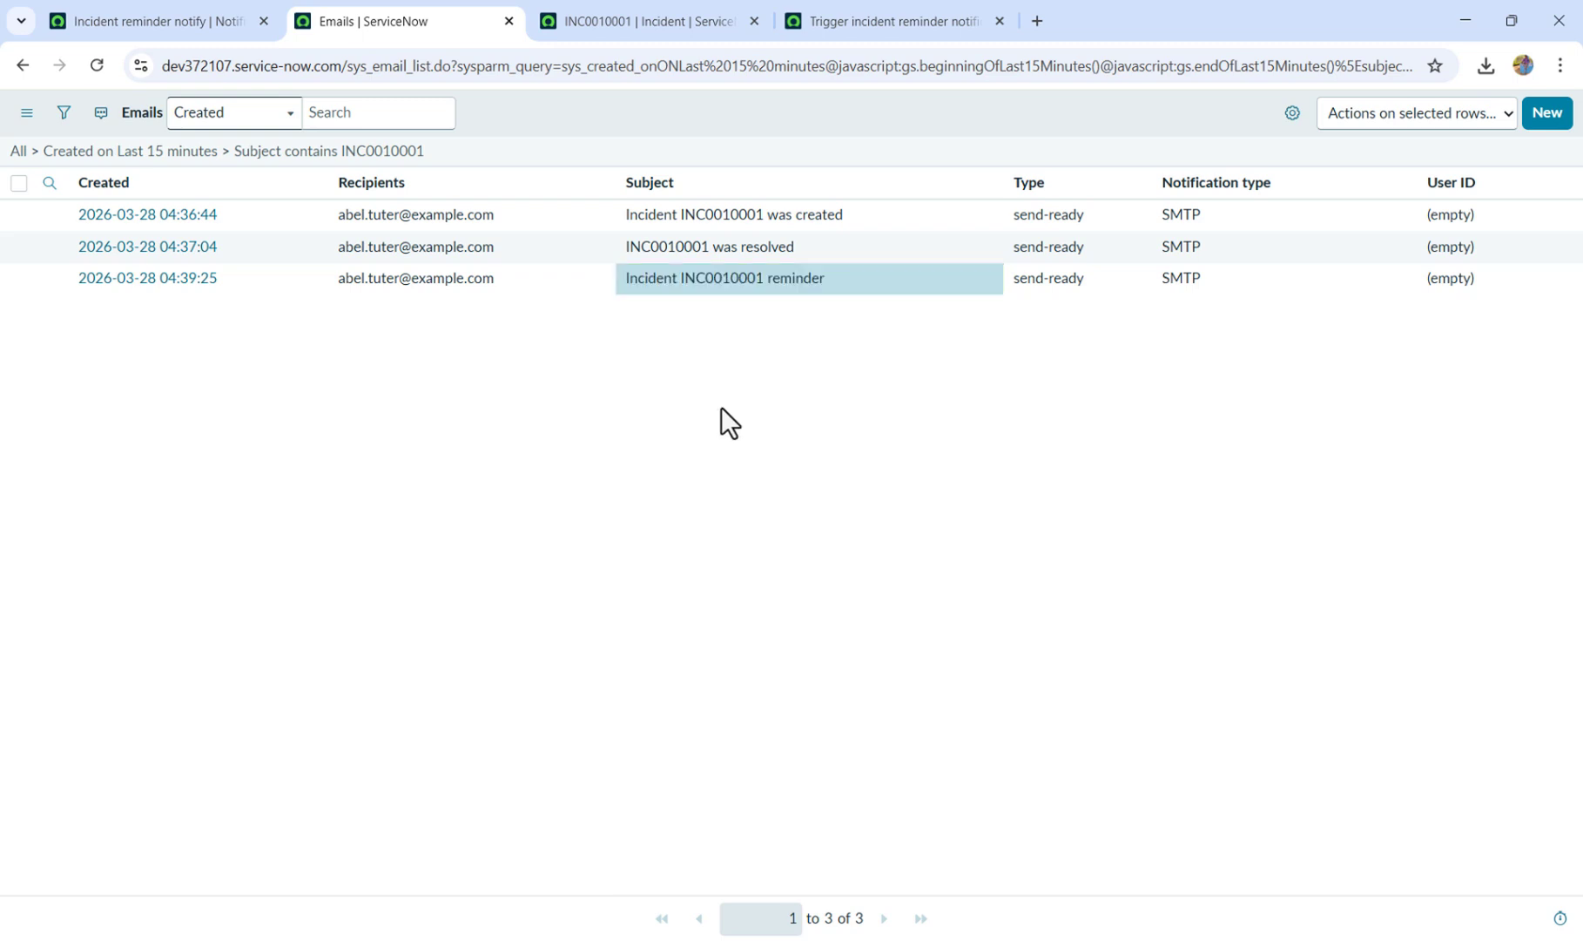